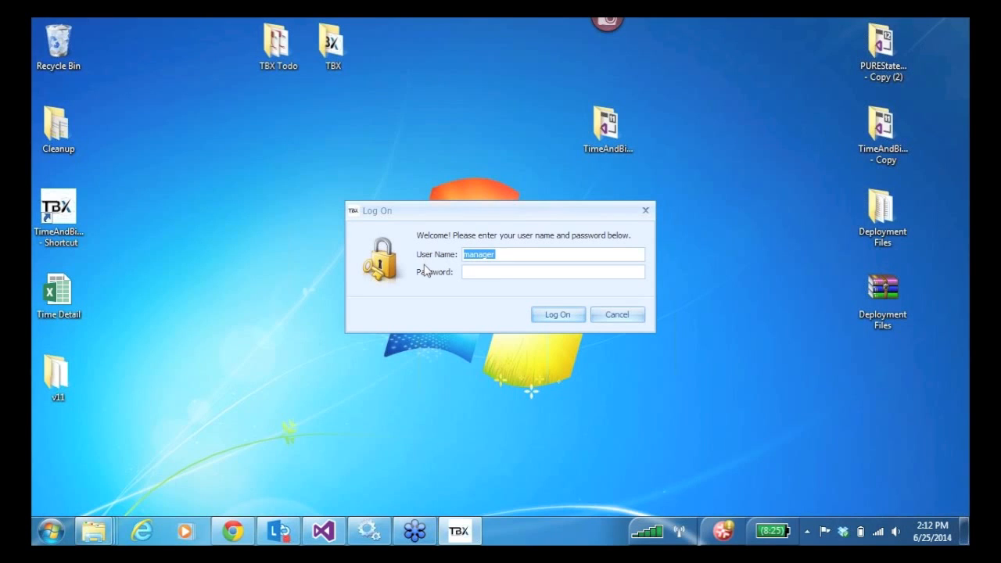
- Log on with the user name admin and maximize the main window
text(admin)
click(558, 316)
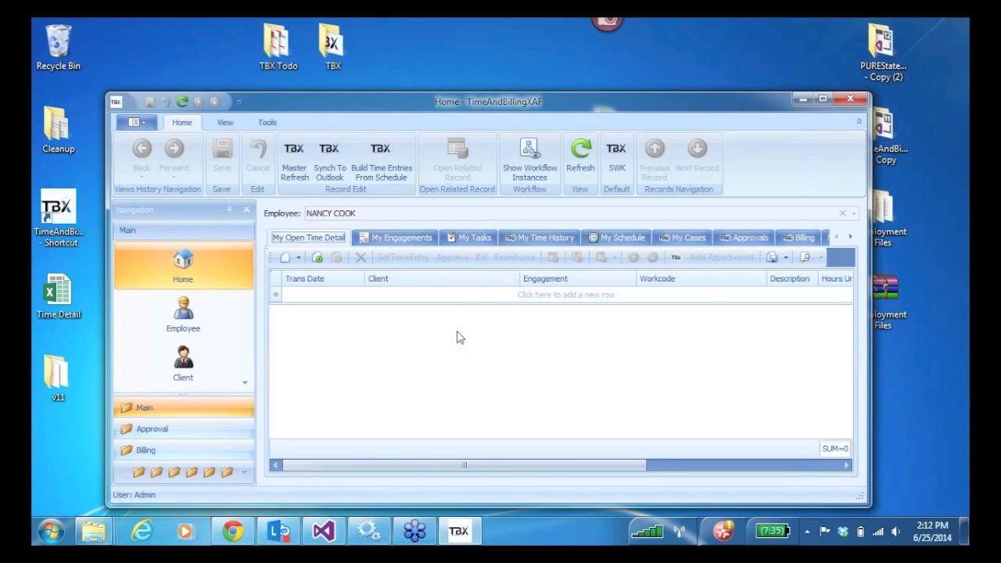
click(823, 98)
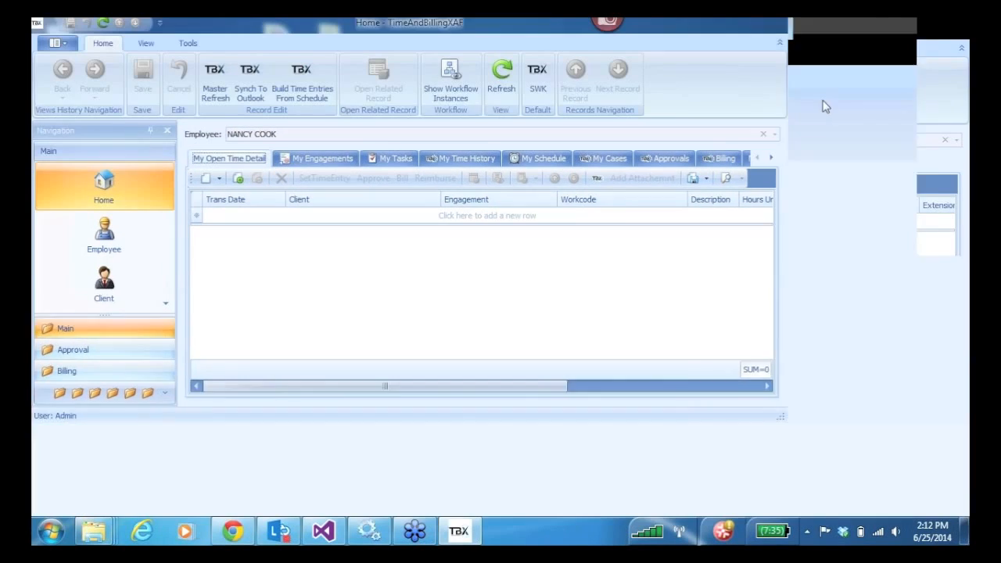
- Enlarge the navigation pane's group list until Configuration is listed, and open the Configuration group
drag(88, 409, 92, 349)
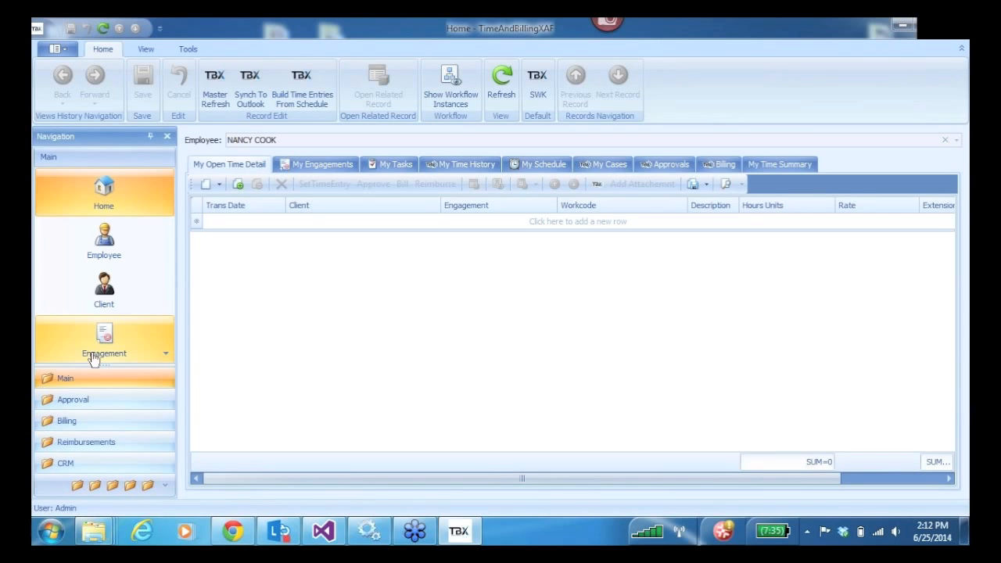
drag(92, 363, 94, 333)
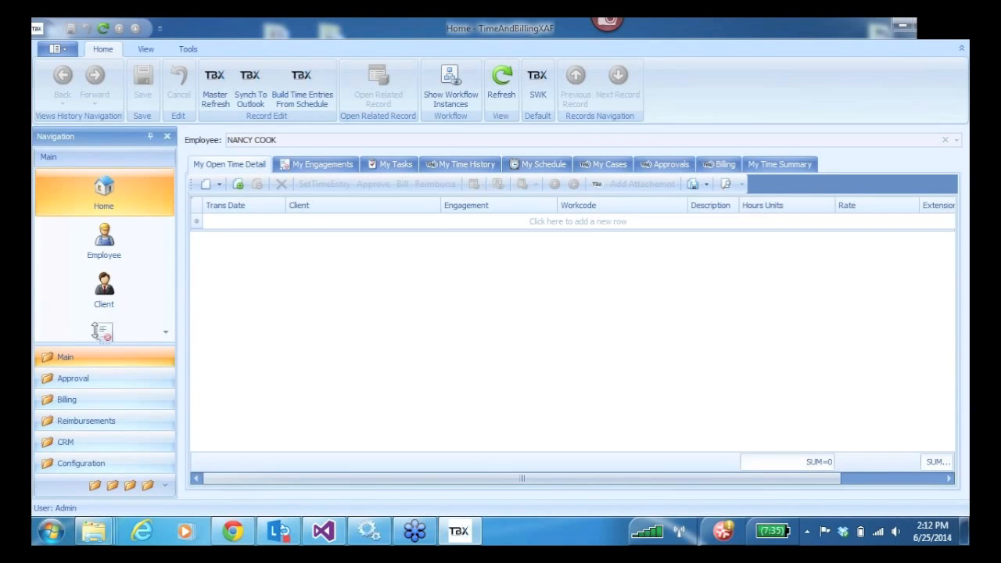
click(81, 467)
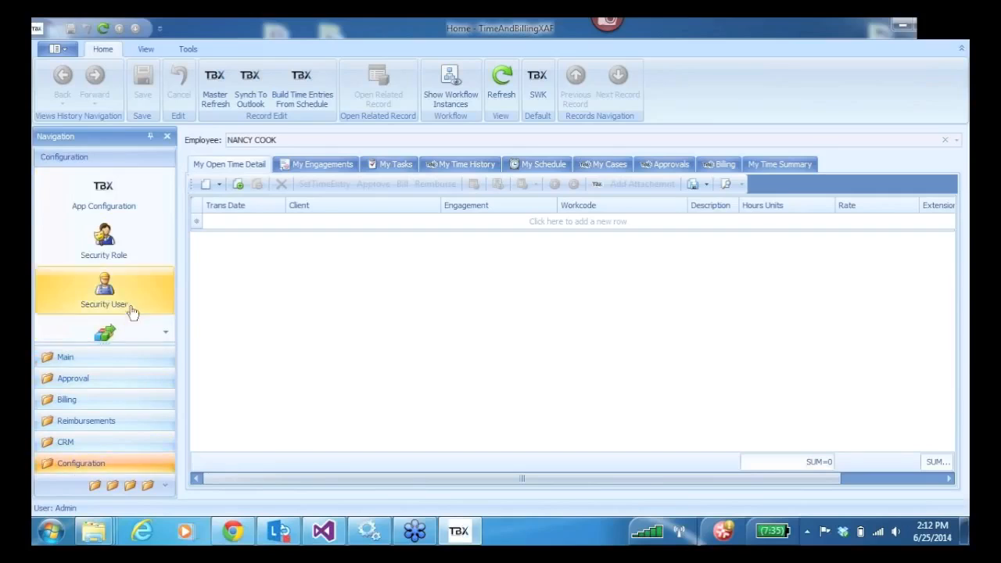
mouse_move(108, 202)
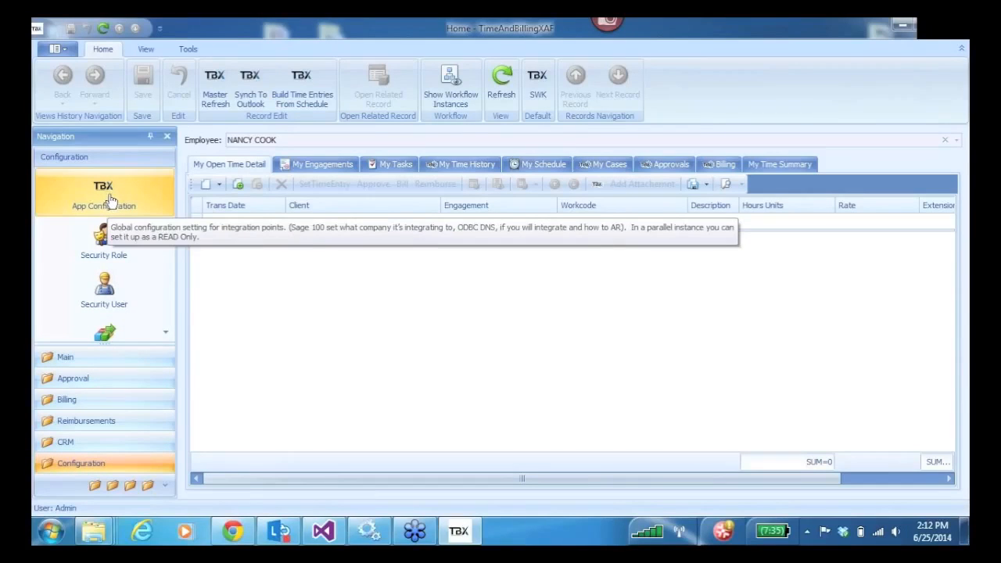
- Look through the Main, Billing, Approval, Reimbursements and CRM navigation groups and return to Configuration
click(88, 362)
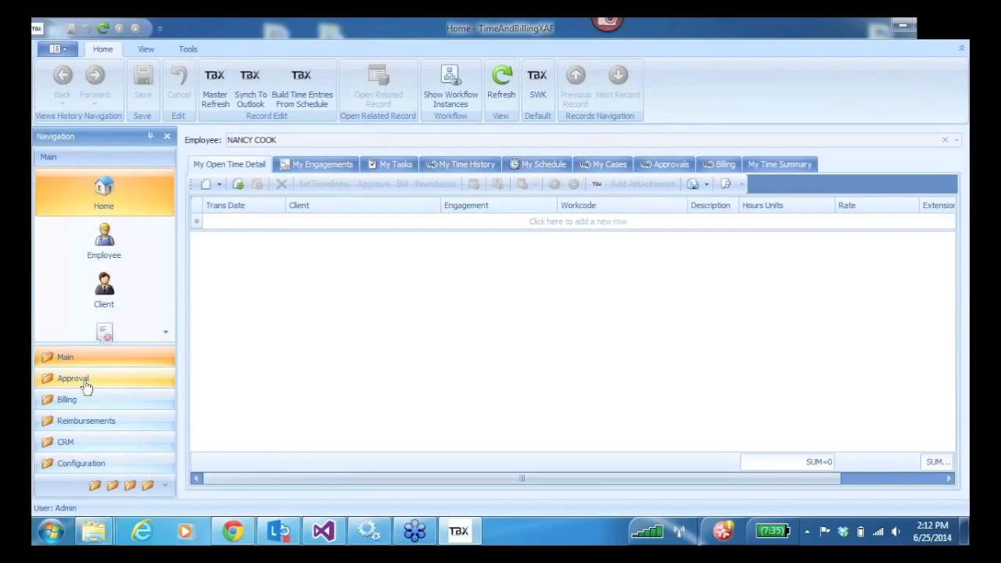
click(82, 399)
click(83, 381)
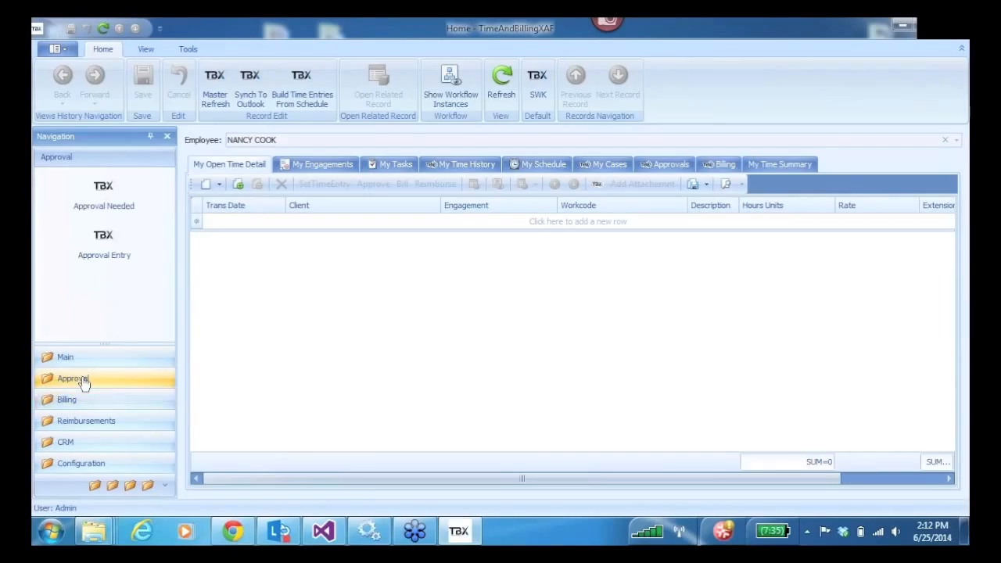
click(84, 422)
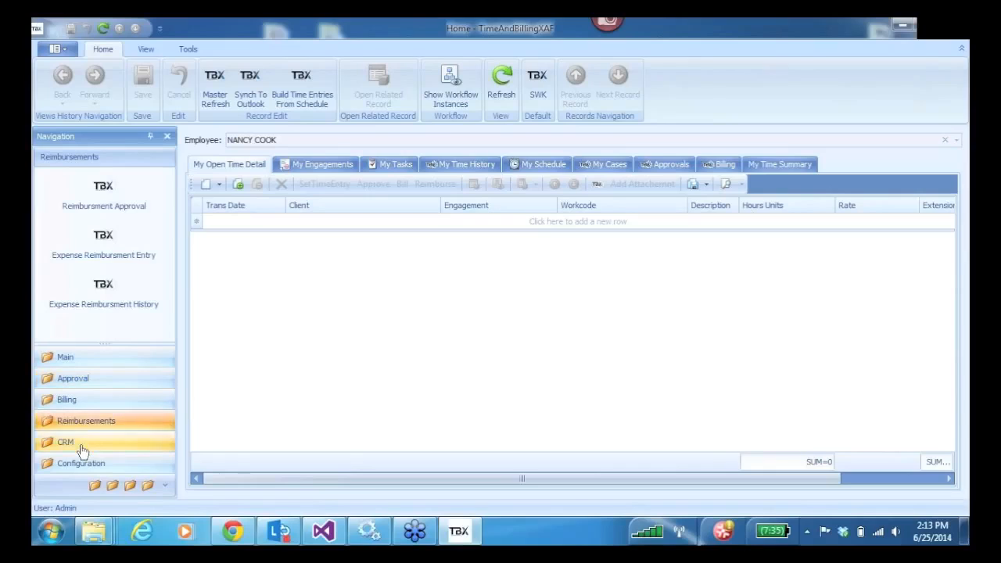
click(66, 443)
click(82, 464)
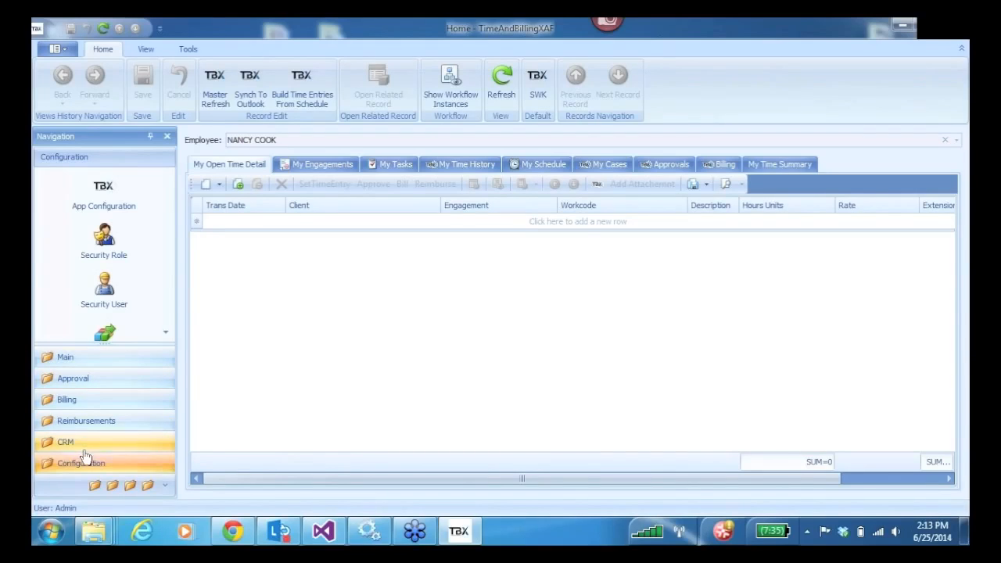
- Open App Configuration, try Read only for the Accounts Receivable integration, and set it back to BOI
click(103, 196)
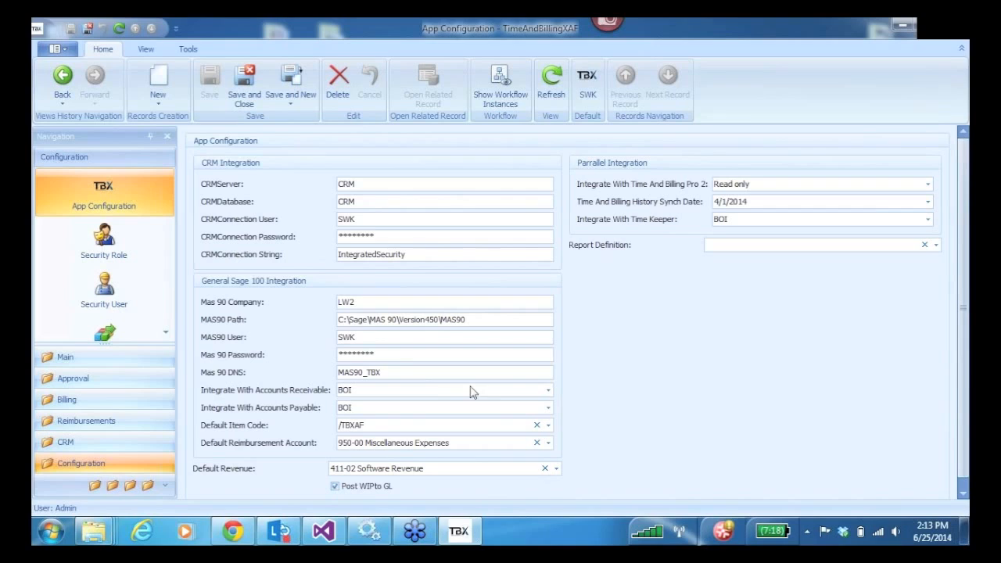
click(549, 390)
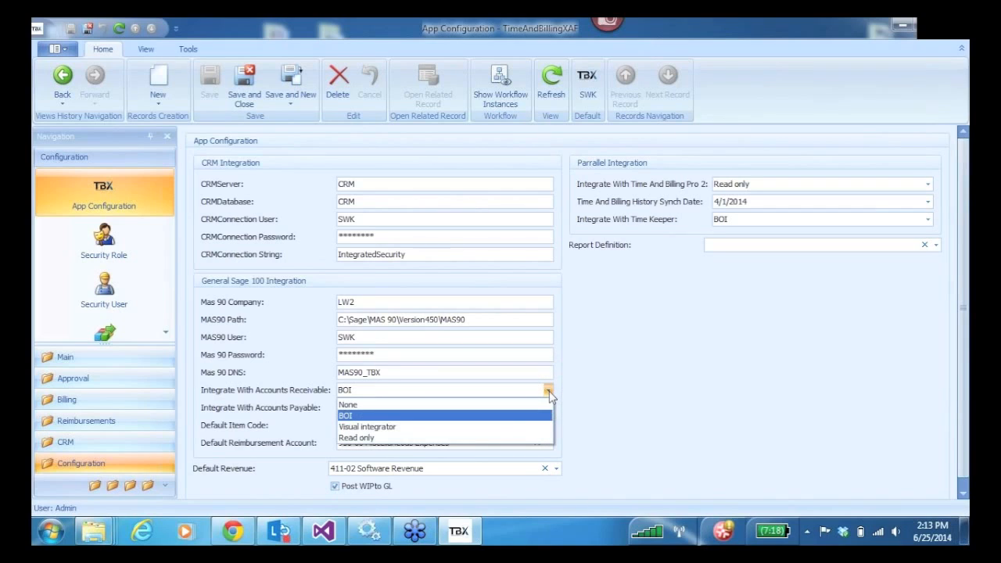
click(497, 438)
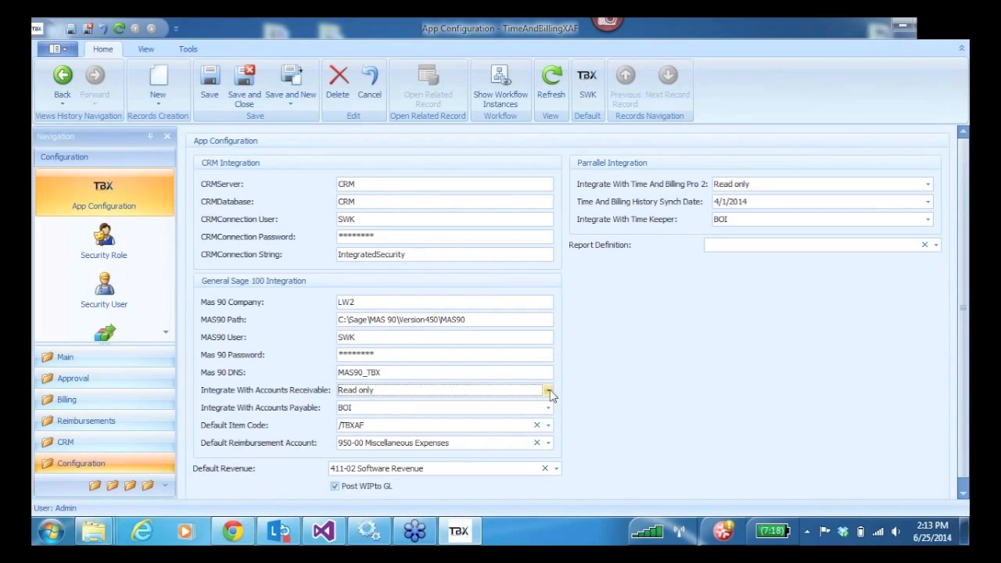
click(548, 390)
click(487, 416)
- Switch to the security roles, saving the App Configuration changes, and open the BasicUser role
click(112, 245)
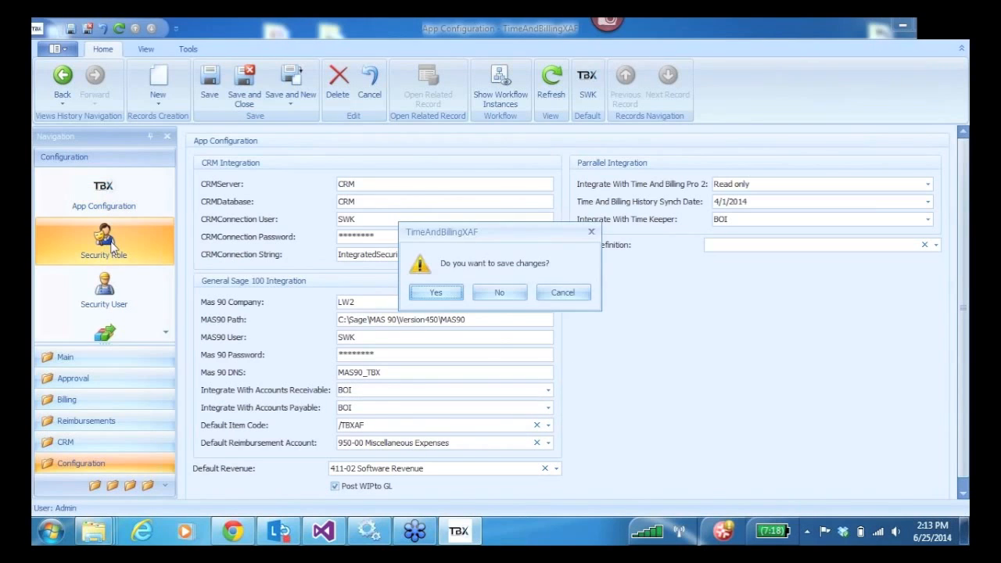
click(460, 291)
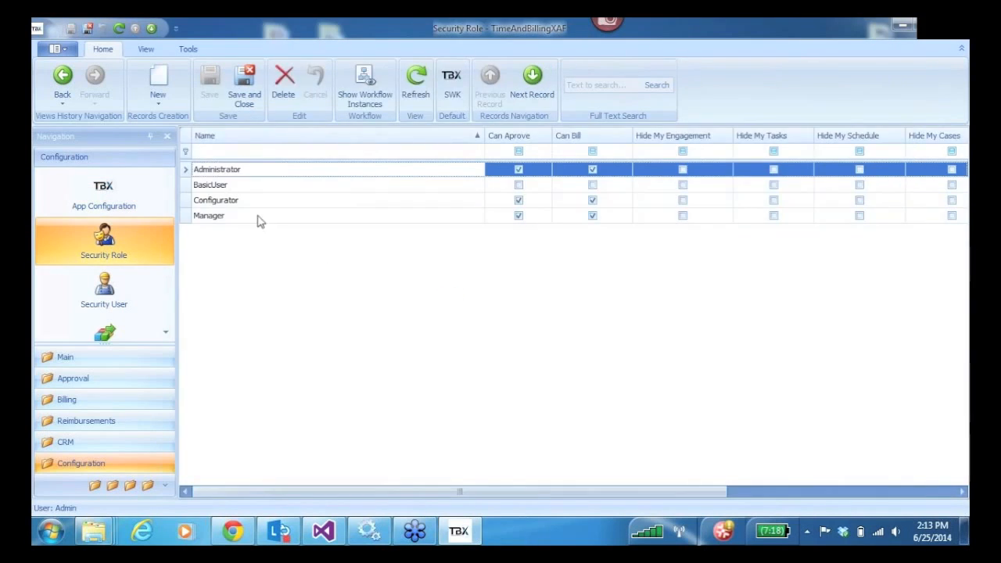
double_click(187, 188)
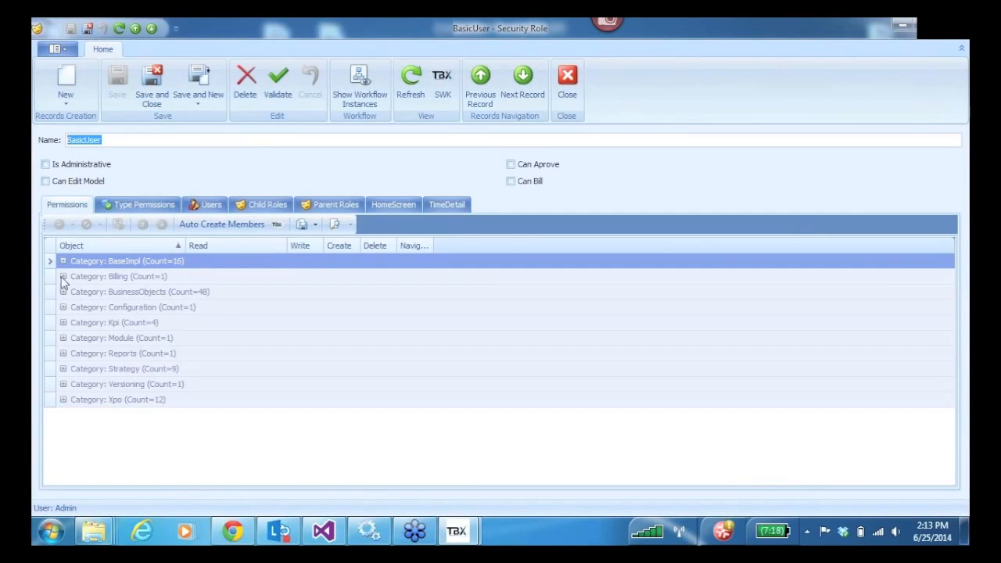
- Expand the Billing and BusinessObjects permission categories of the BasicUser role and examine their object permissions
click(64, 277)
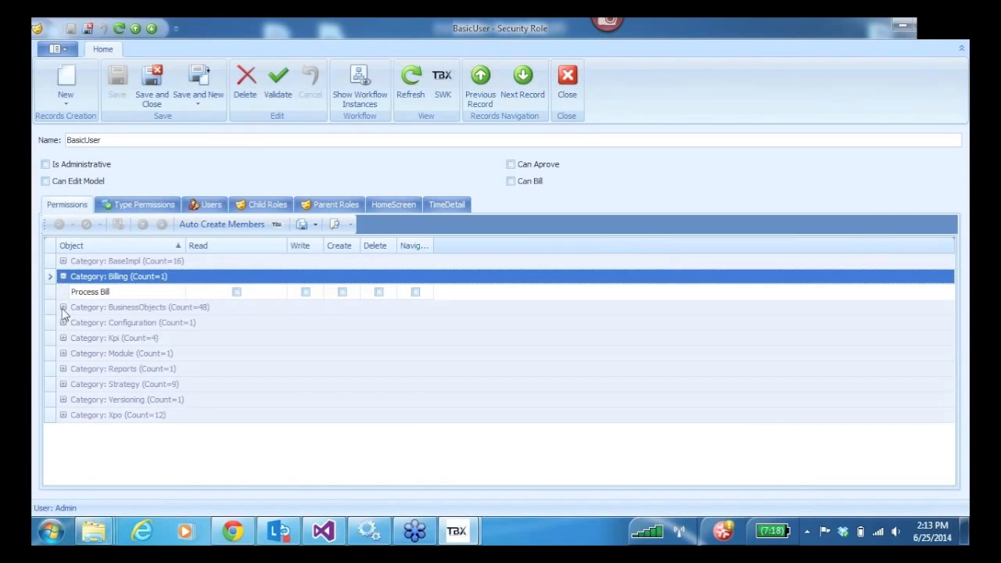
click(63, 307)
drag(950, 275, 950, 370)
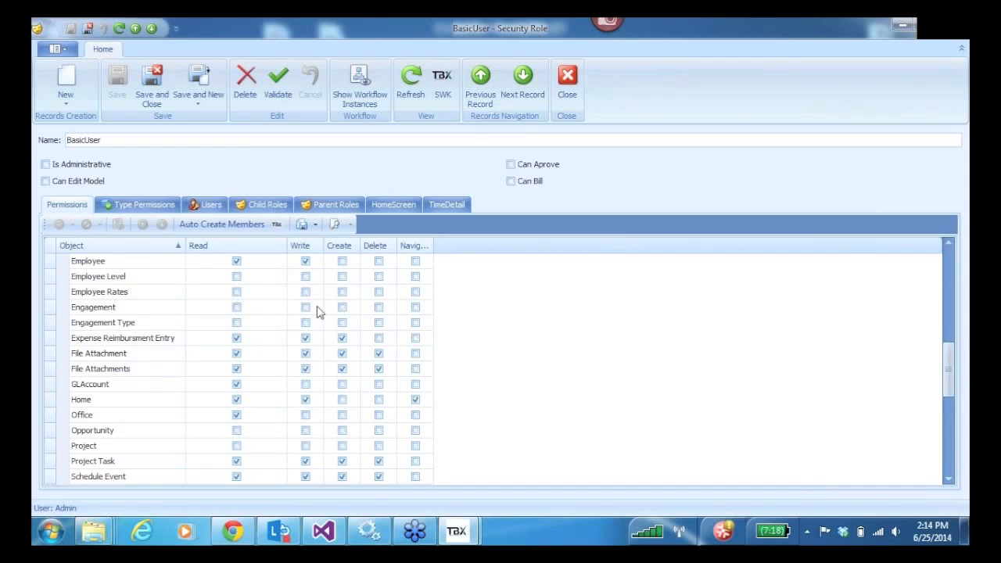
- Review the member permissions of the Engagement object, close them, and examine the role's other BusinessObjects permissions
click(91, 310)
double_click(91, 310)
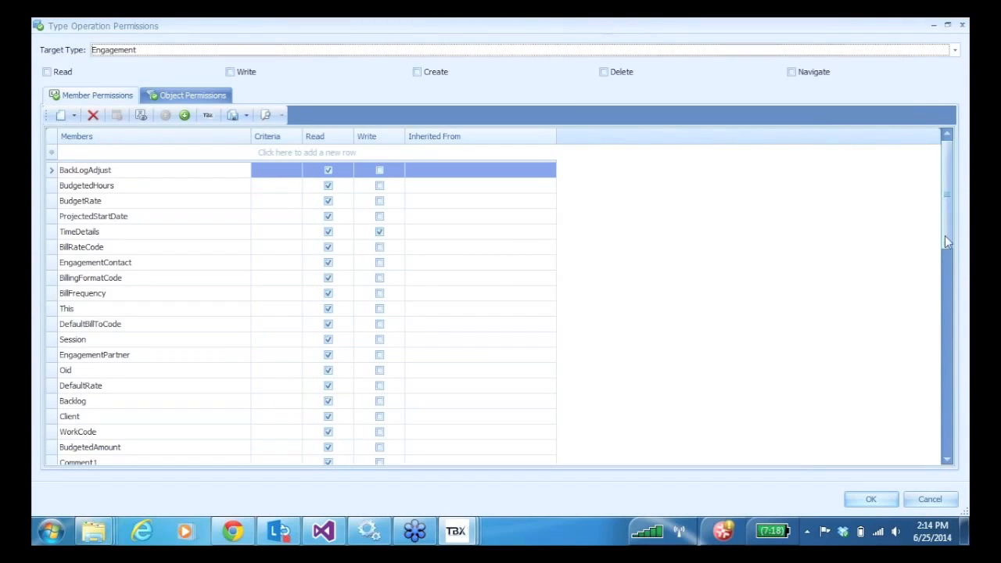
drag(945, 237, 943, 371)
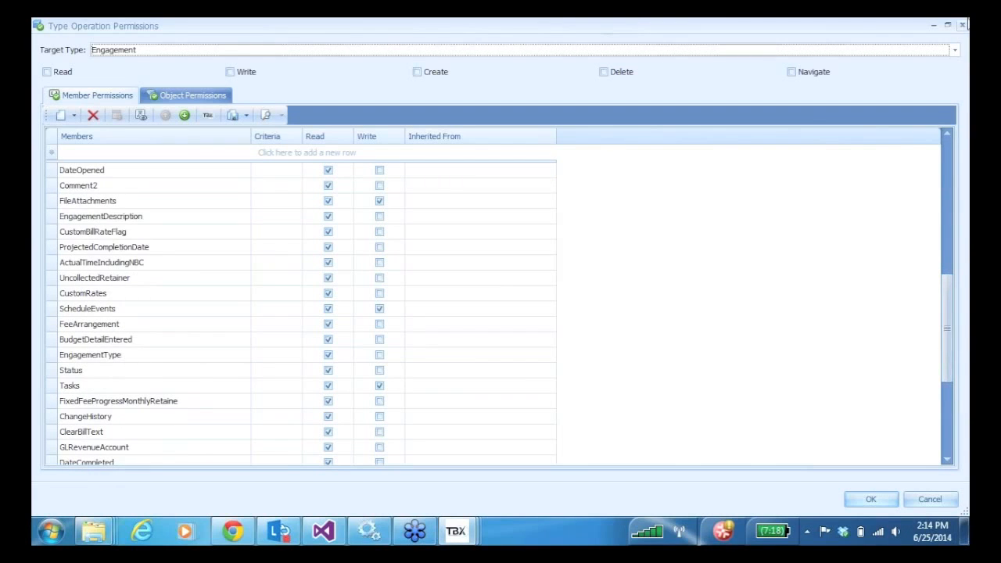
click(963, 26)
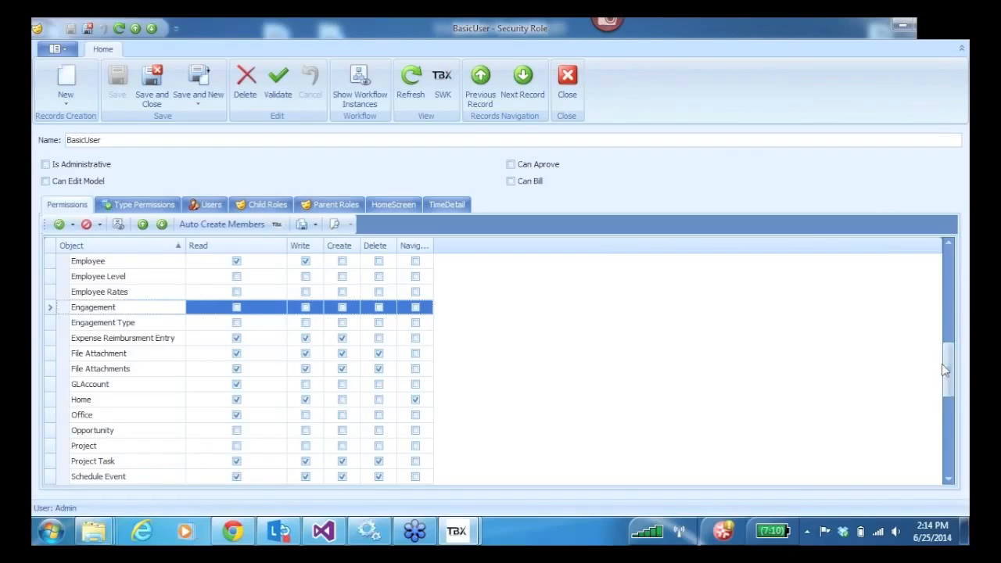
drag(951, 371, 951, 393)
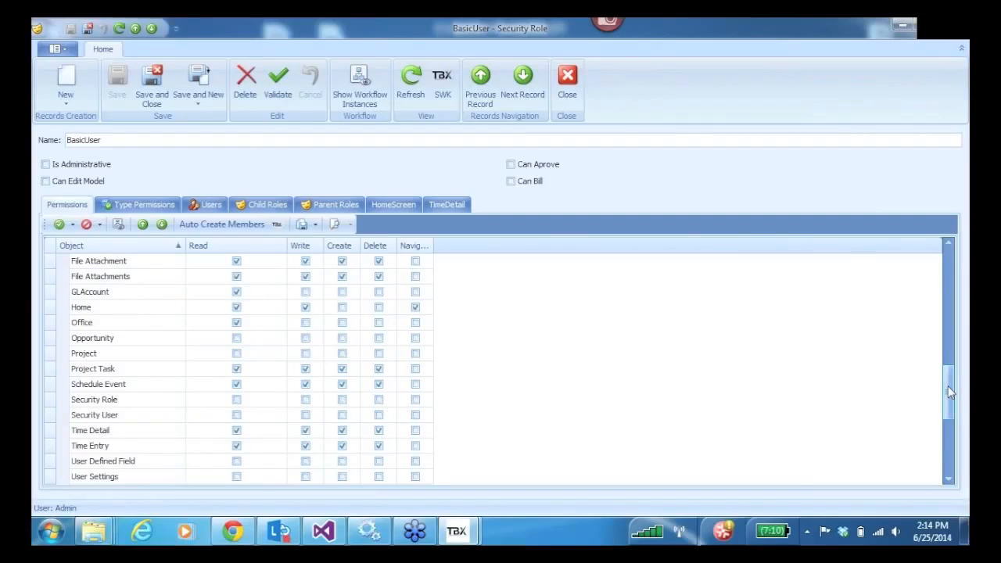
drag(950, 393, 948, 338)
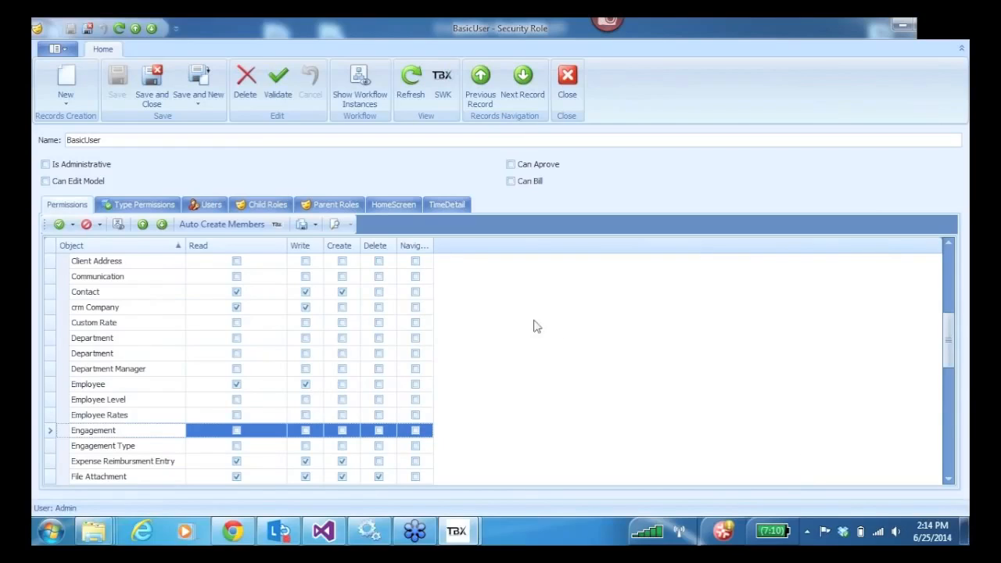
- Hide My Cases, My Schedule, My Time History, My Tasks and My Engagement on the BasicUser role's home screen and save the role
click(395, 207)
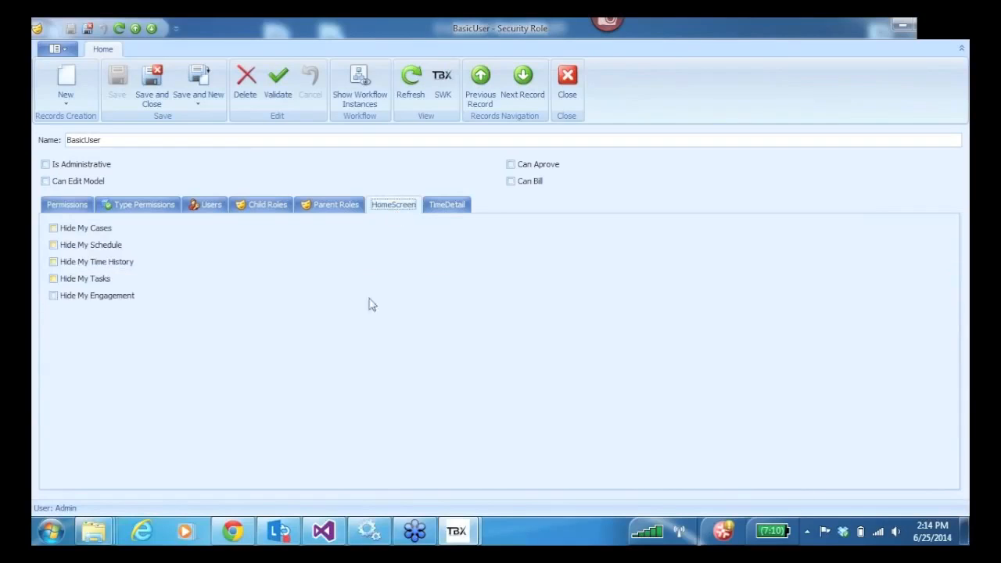
click(53, 229)
click(53, 244)
click(53, 262)
click(54, 280)
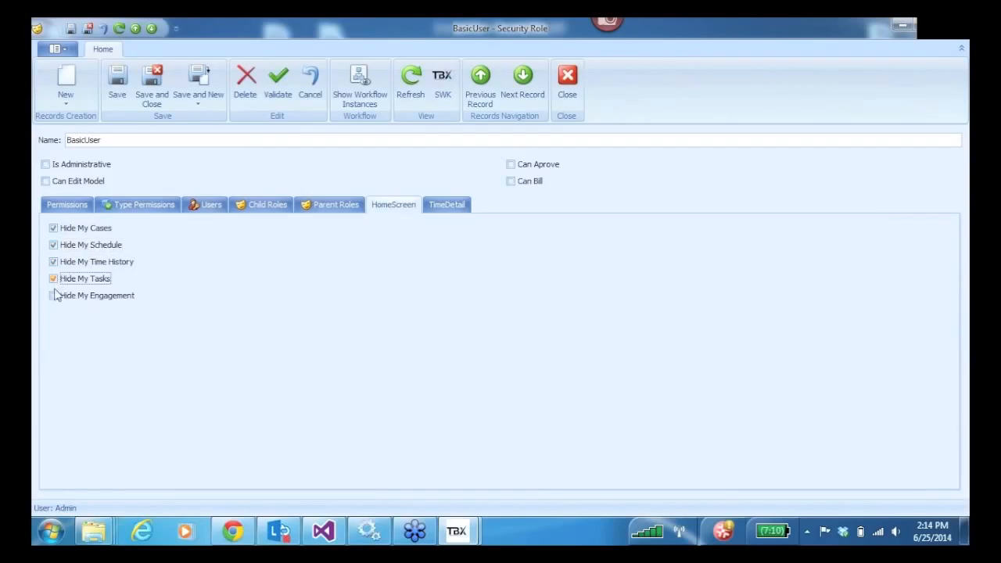
click(54, 296)
click(117, 83)
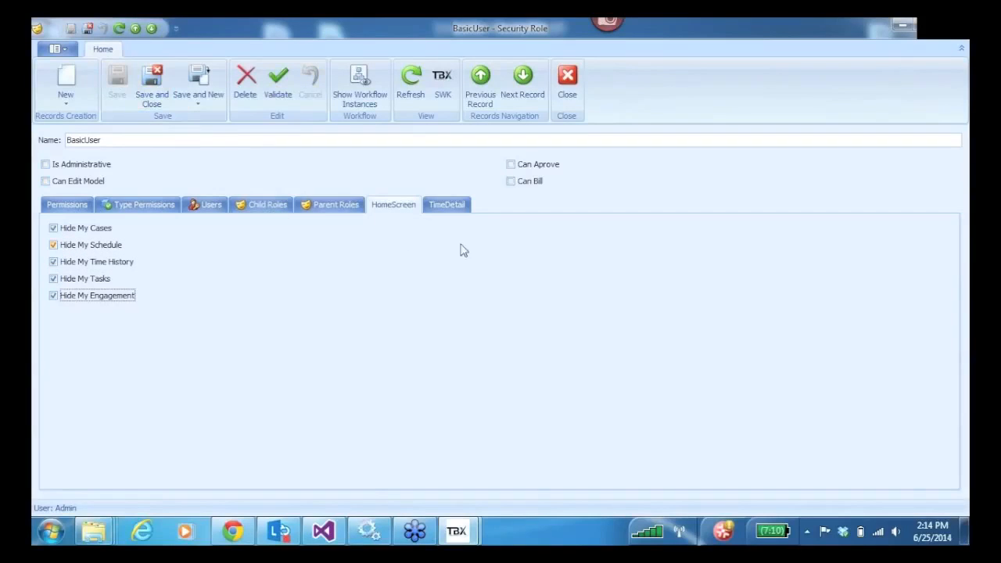
- Check the BasicUser role's TimeDetail, HomeScreen and Permissions settings and close the role
click(448, 208)
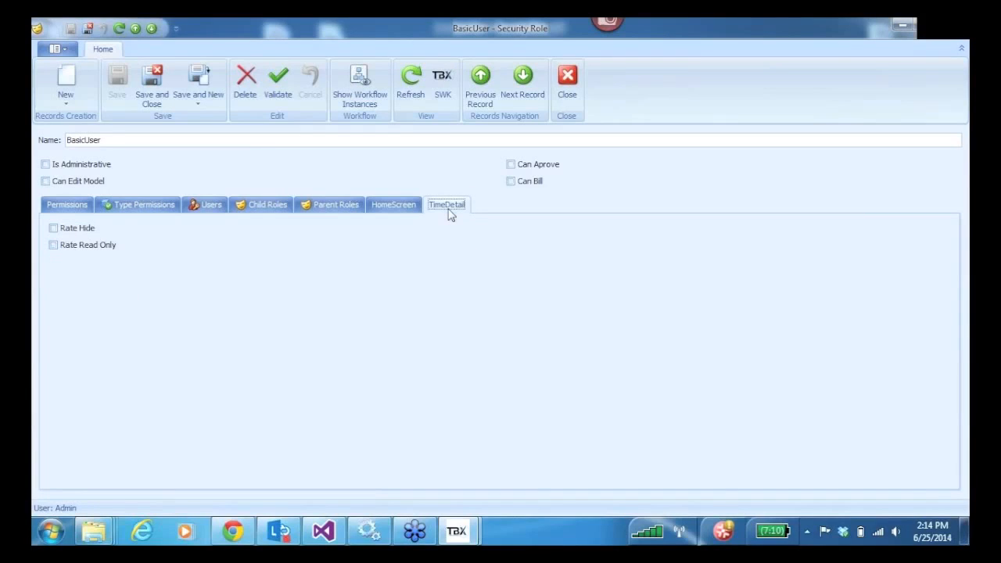
click(395, 209)
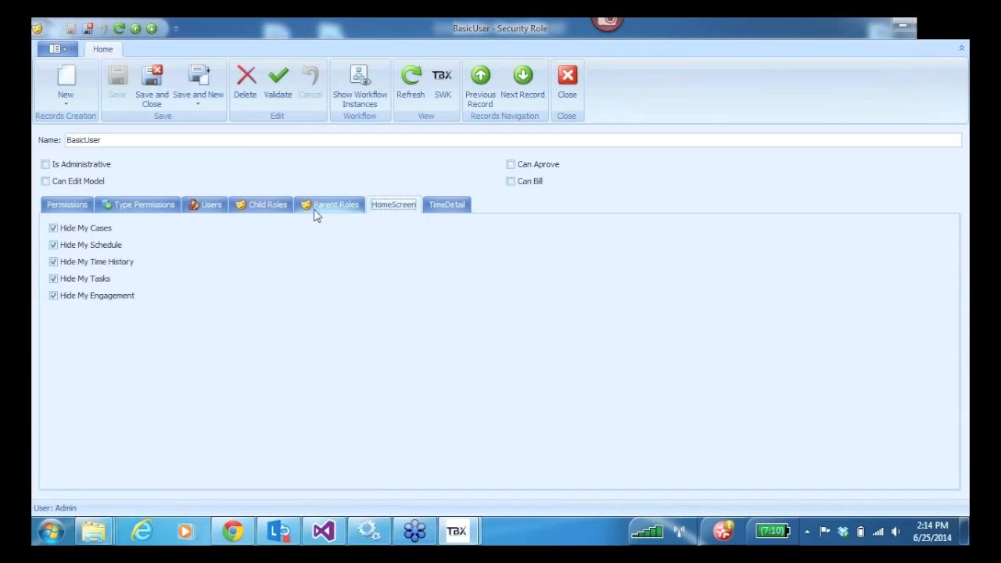
click(71, 206)
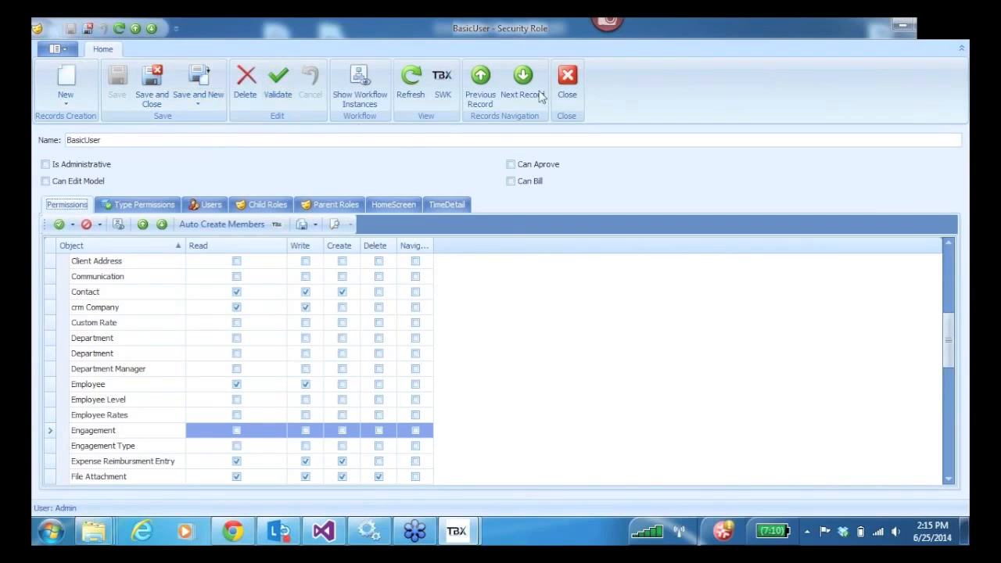
click(567, 82)
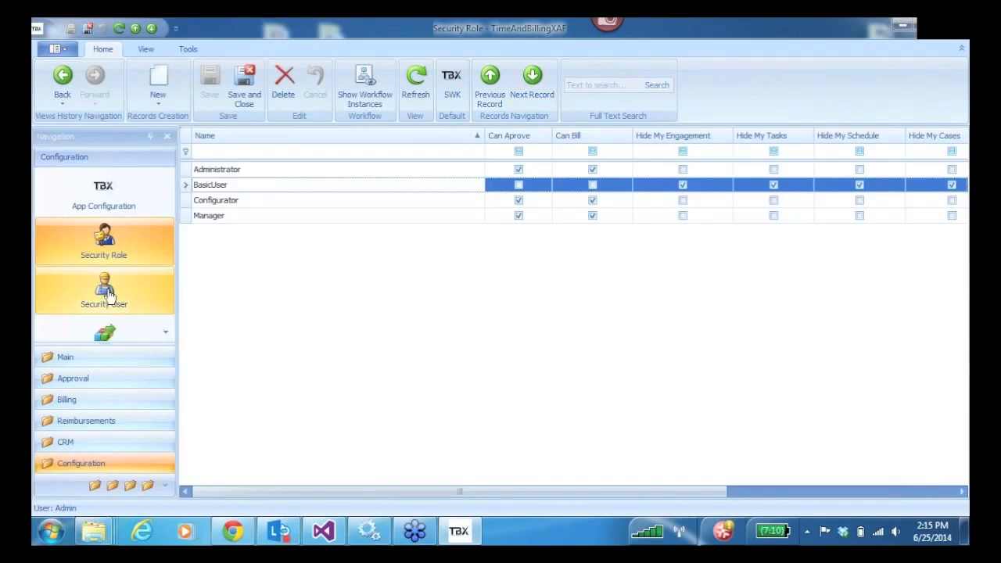
- List the security users, examine the BasicUser account's employee and role assignment, and close the record
click(104, 291)
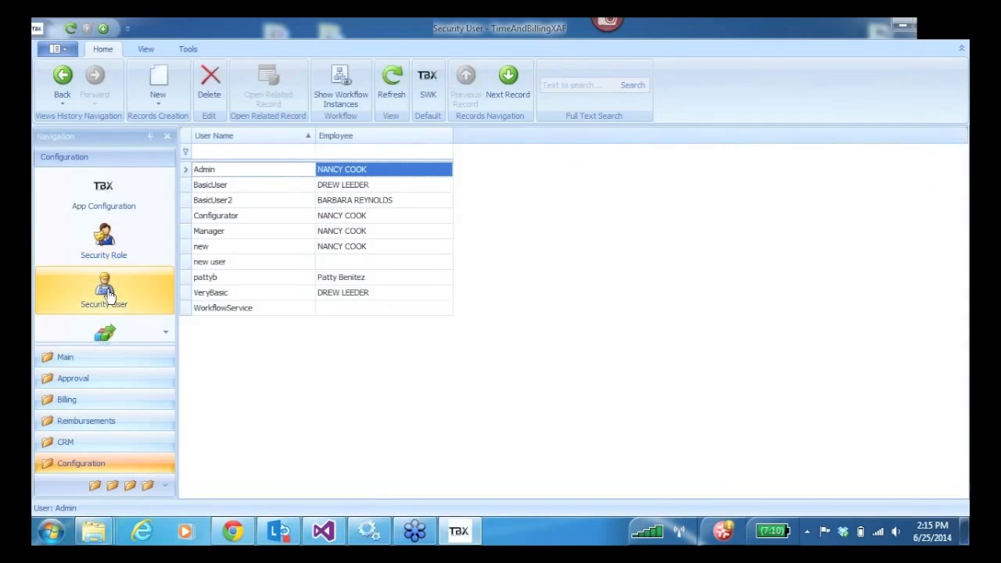
double_click(188, 190)
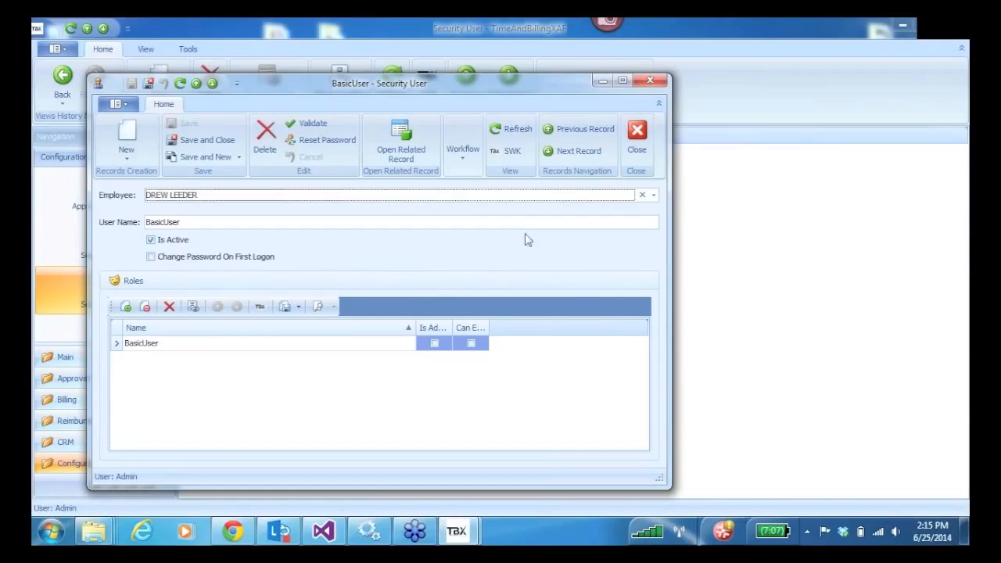
click(638, 135)
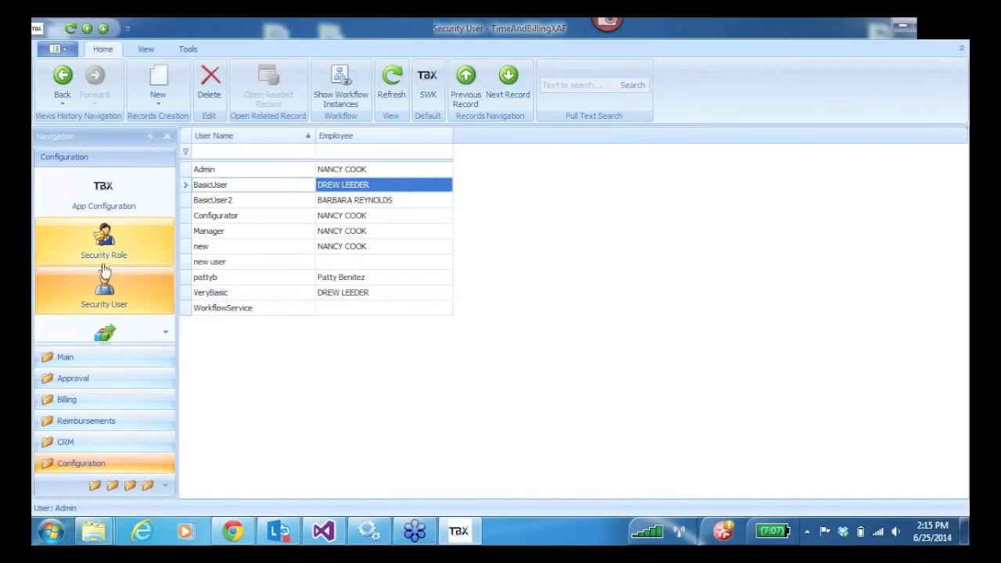
- Review the User Settings list and the Billing Rate list in the configuration area
click(107, 338)
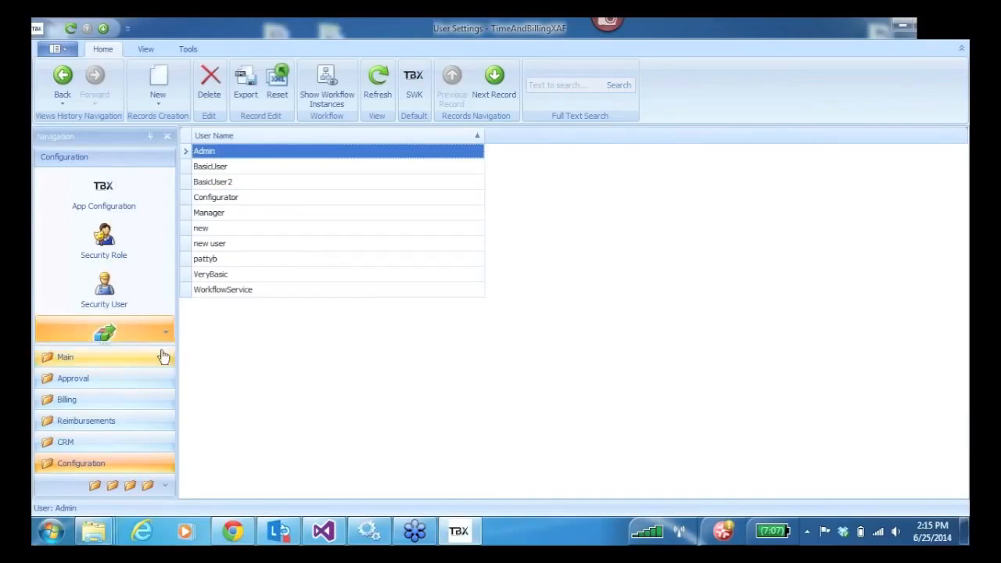
click(167, 335)
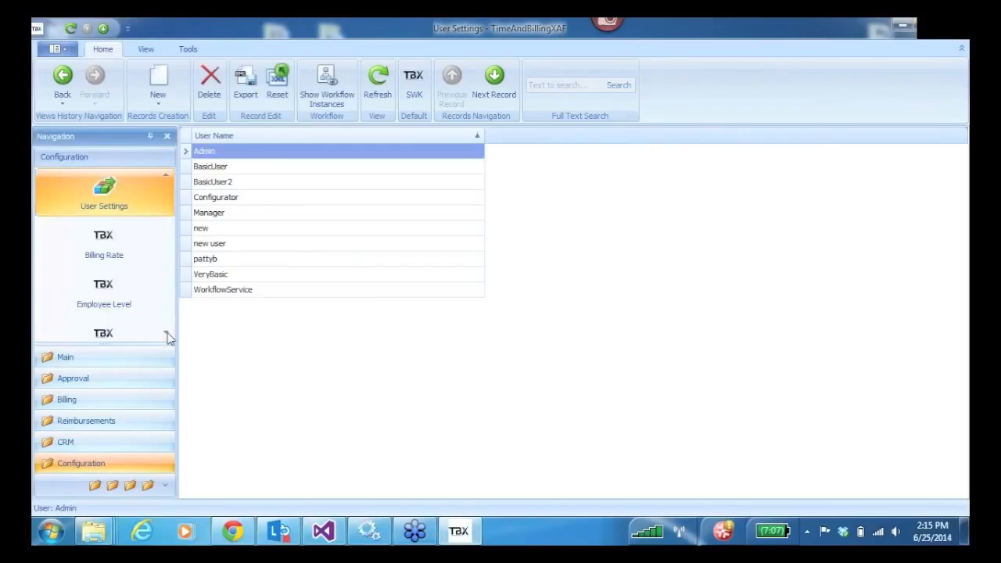
click(145, 202)
click(108, 249)
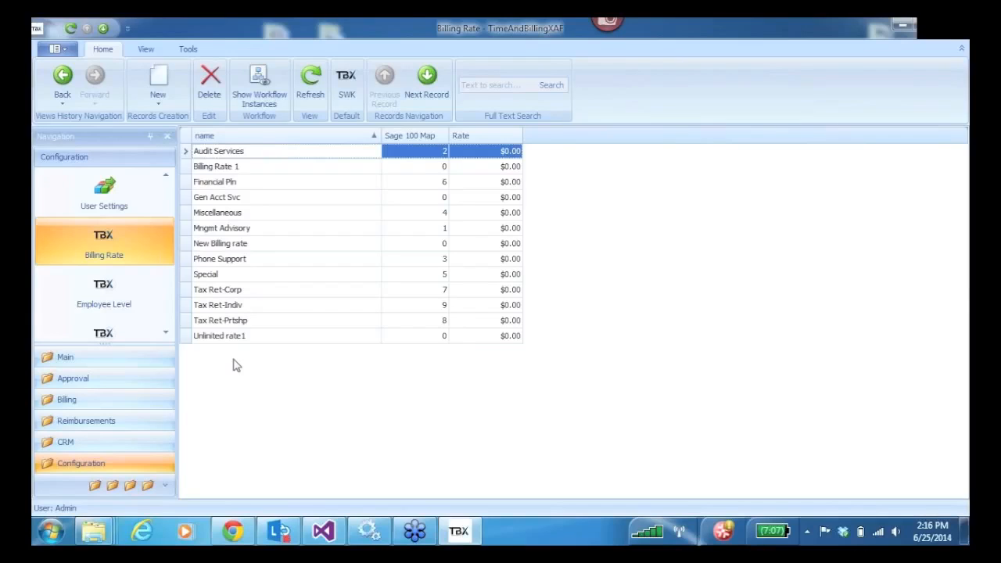
- Review the Employee Level, Employee Rates and Engagement Type configuration lists
click(107, 295)
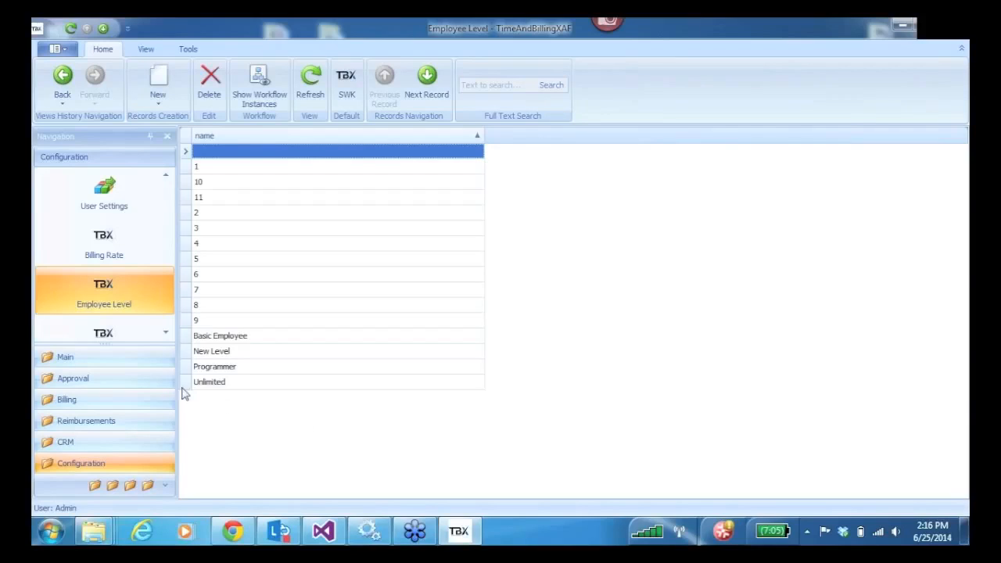
scroll(164, 336, down, 2)
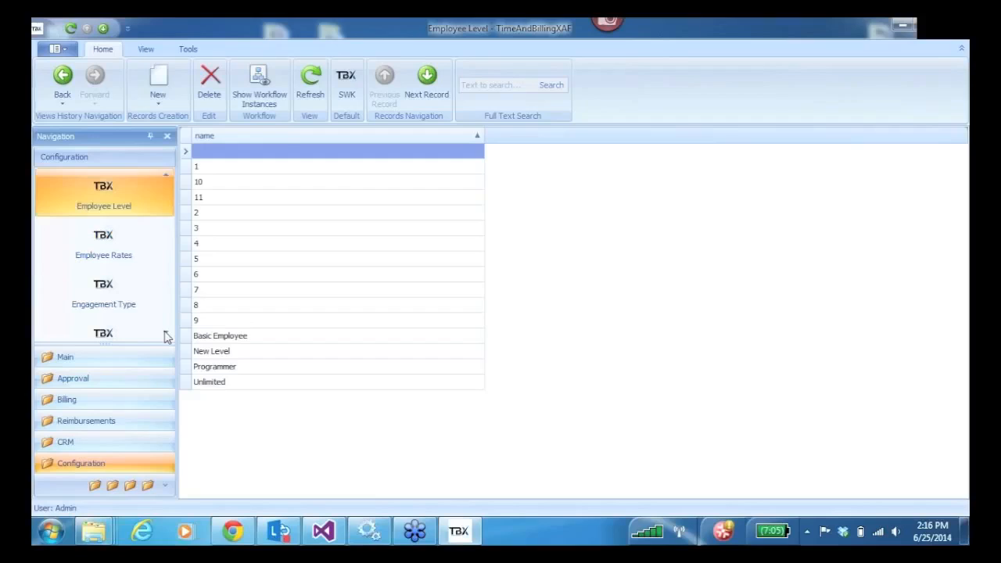
click(106, 245)
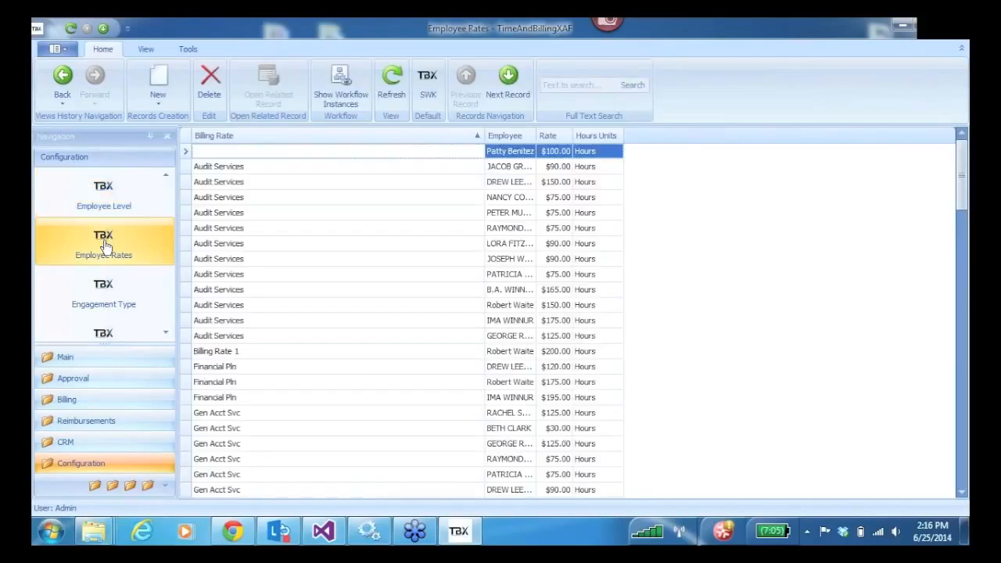
click(118, 289)
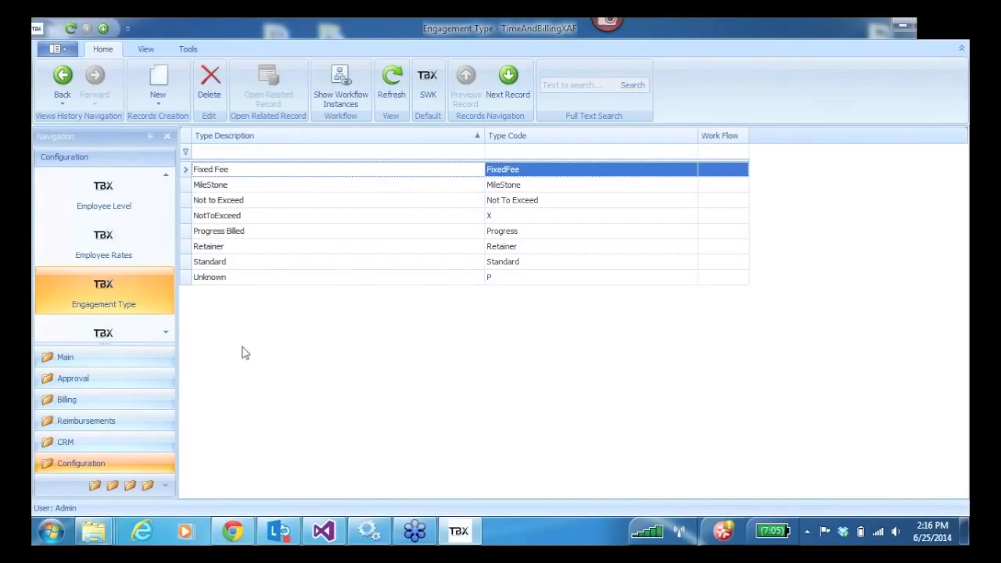
- Open the CANYON RIDGE APARTMENTS engagement described as "Engagement Description" and examine the available engagement types without changing the selection
click(102, 358)
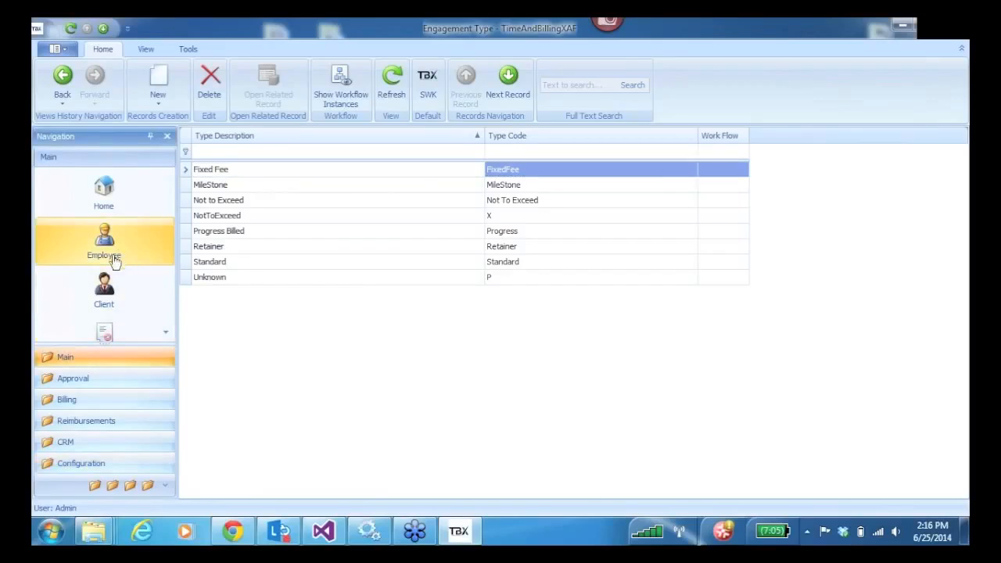
click(168, 335)
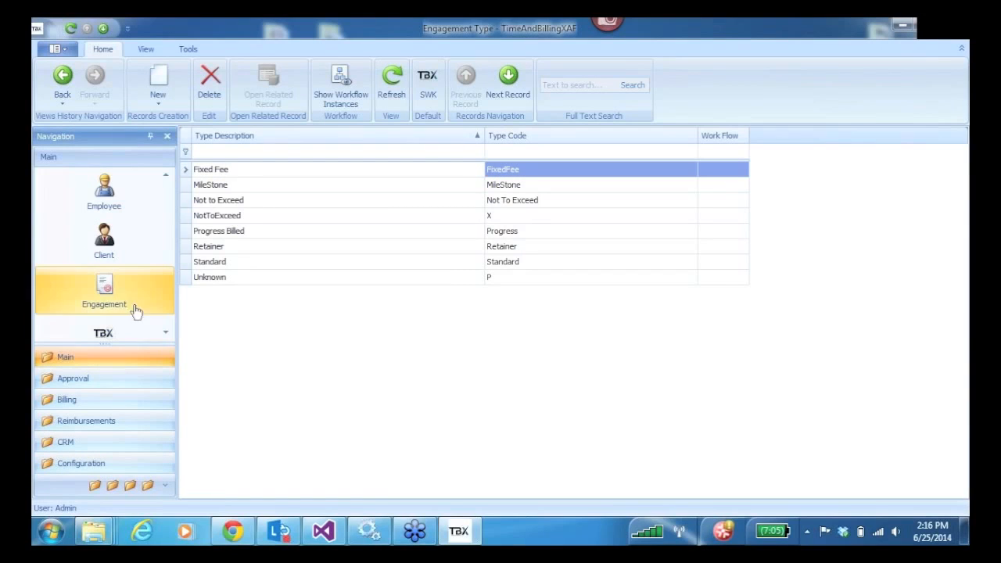
click(110, 300)
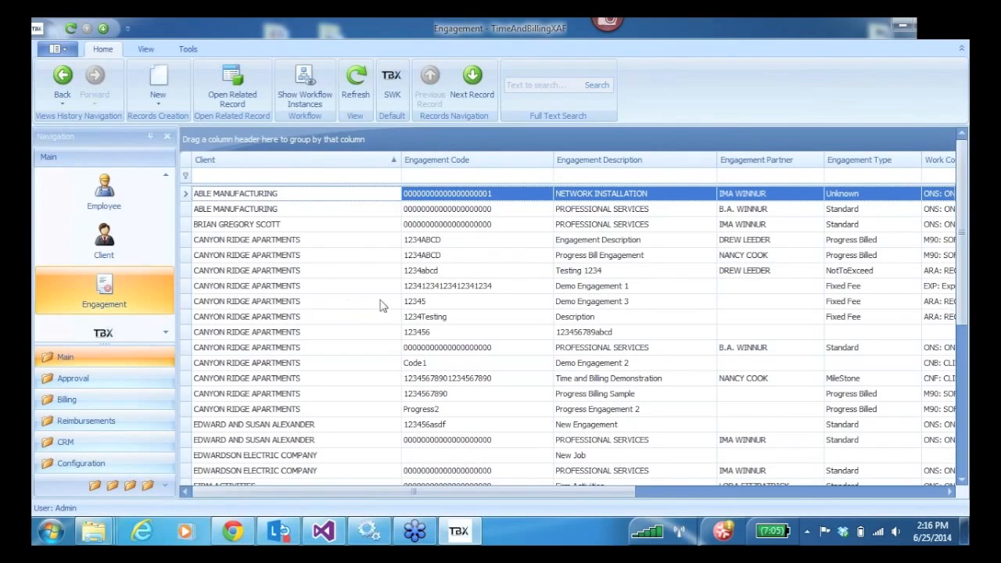
double_click(219, 239)
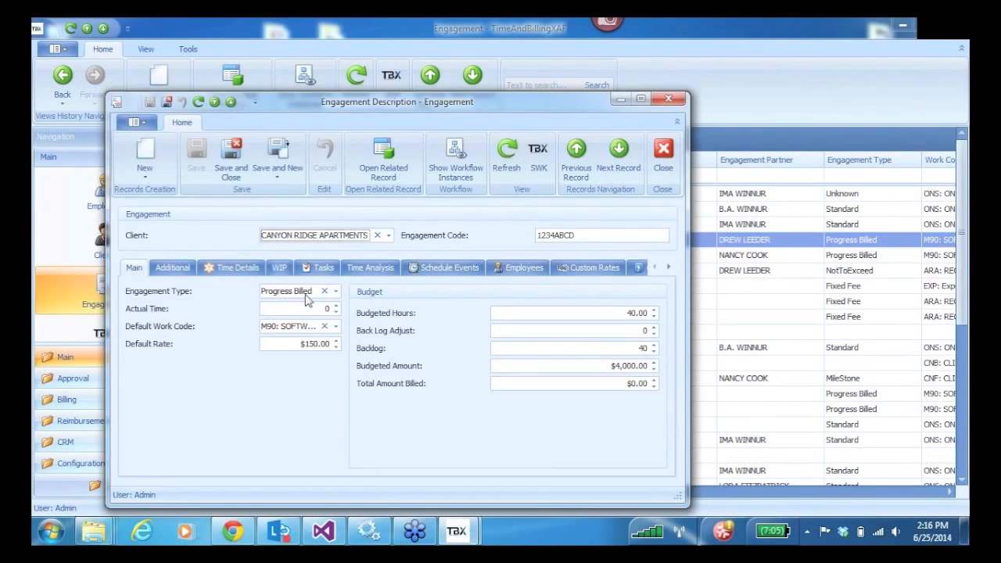
click(336, 292)
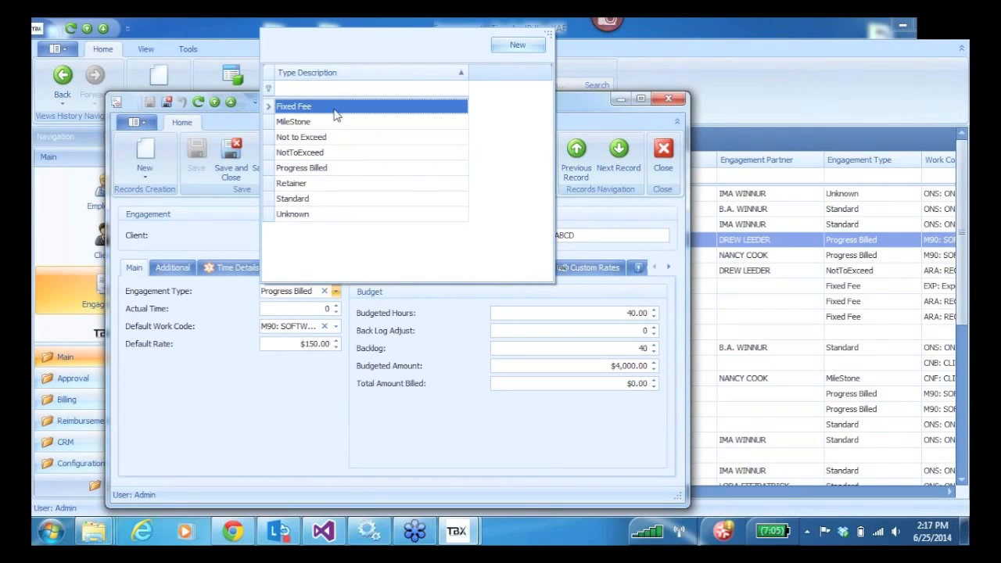
click(225, 407)
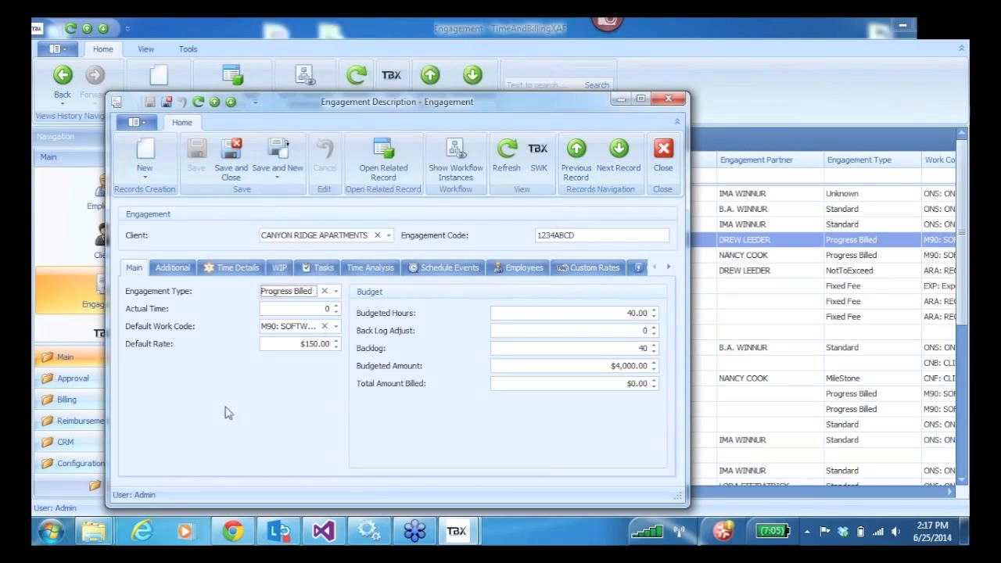
click(336, 292)
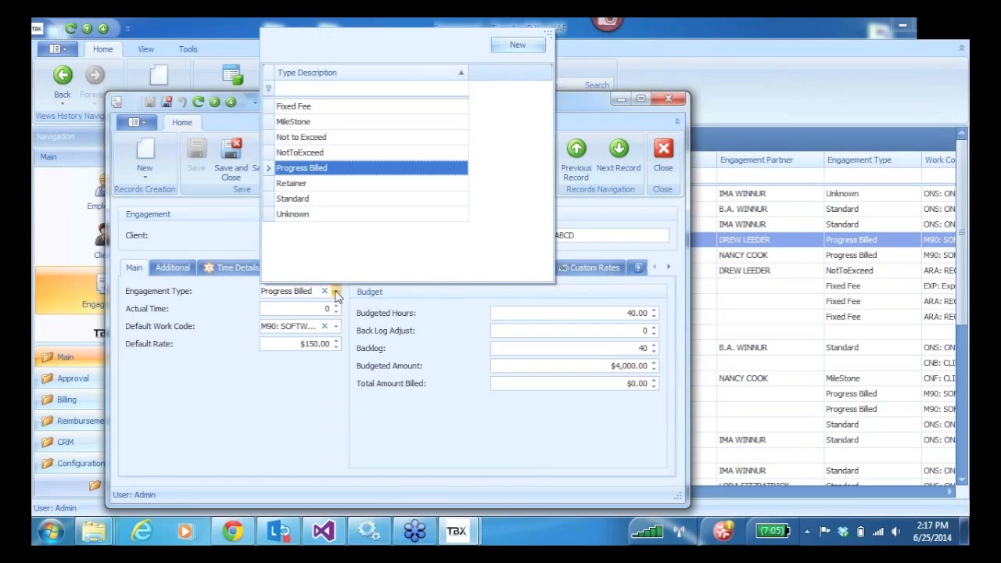
click(311, 409)
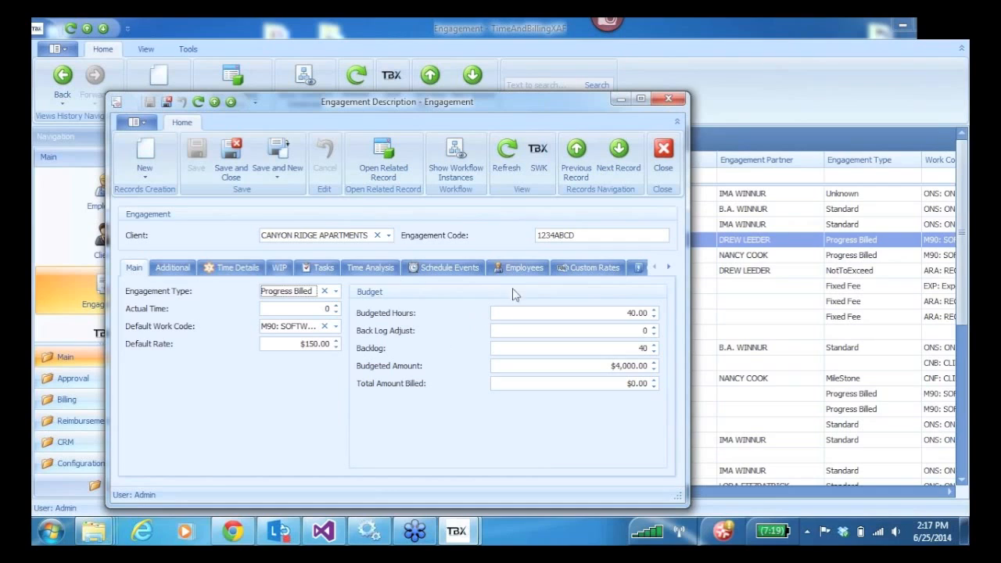
- Examine the engagement's custom rates, main budget details and remaining sections, and save and close the record
click(591, 268)
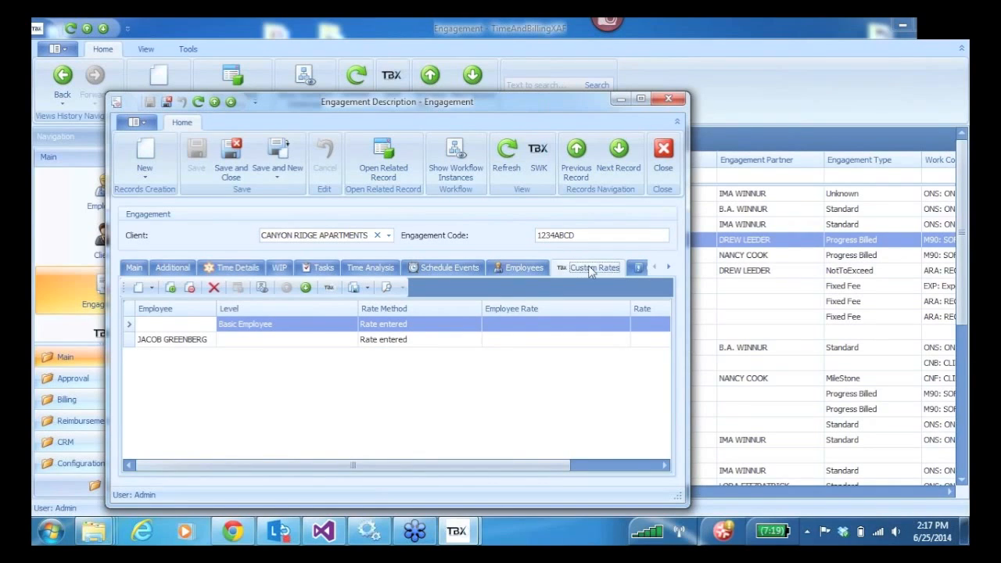
click(137, 268)
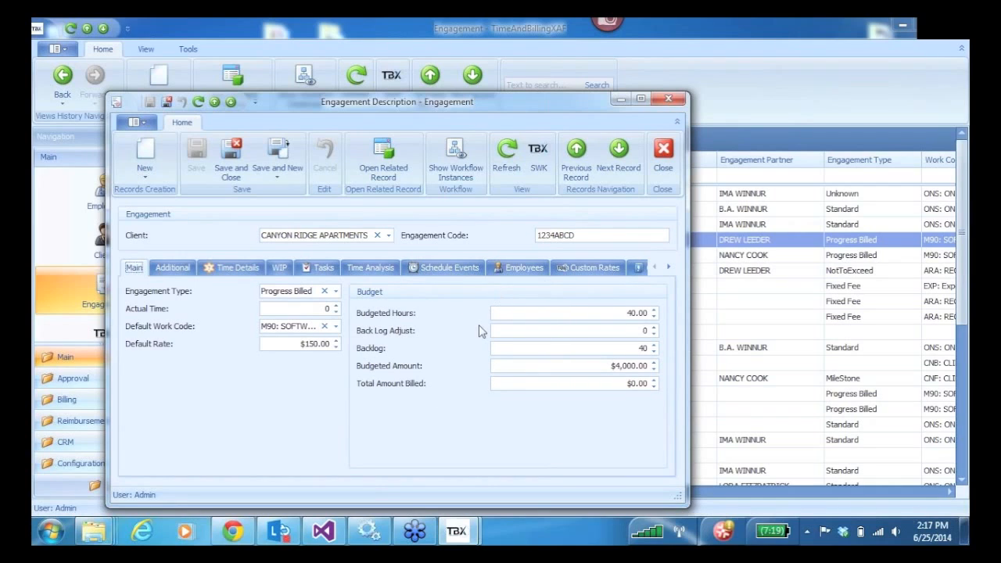
click(590, 272)
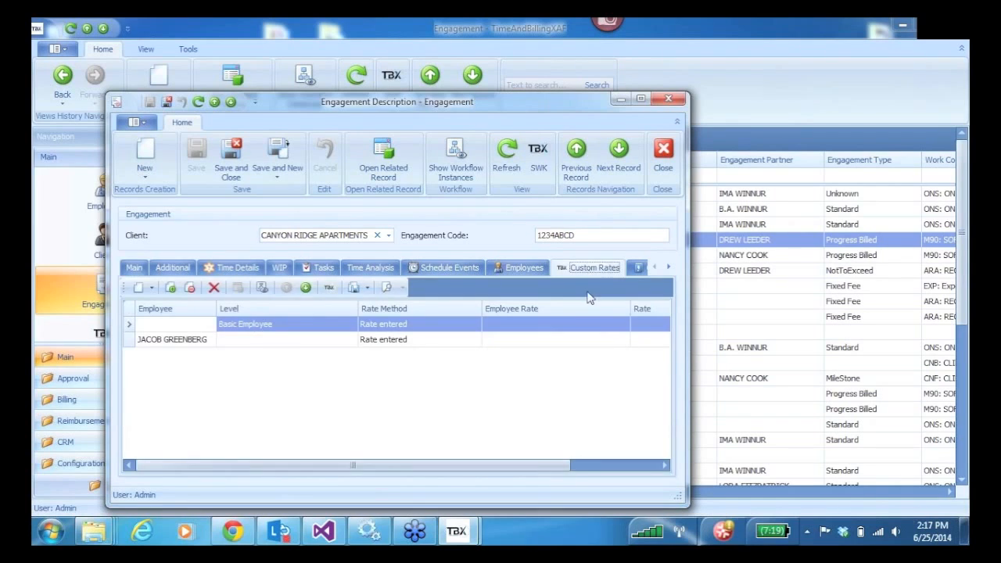
click(669, 268)
click(669, 268)
click(669, 268)
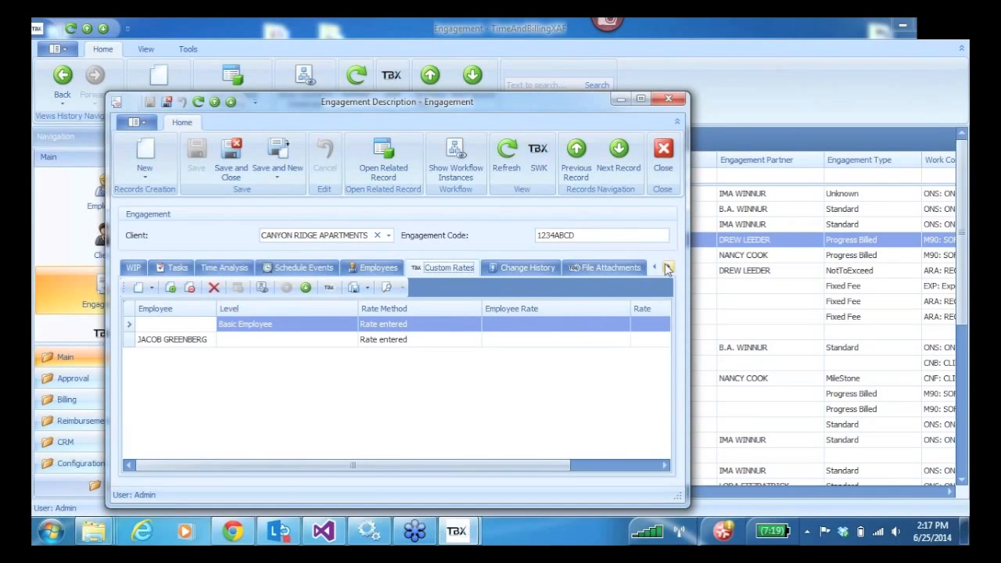
click(655, 268)
click(655, 268)
click(655, 268)
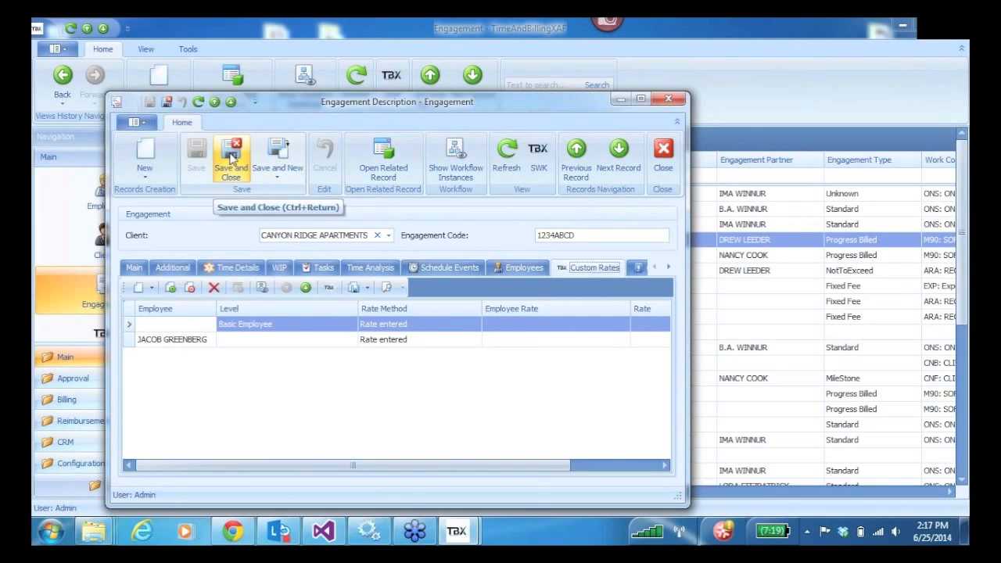
click(232, 159)
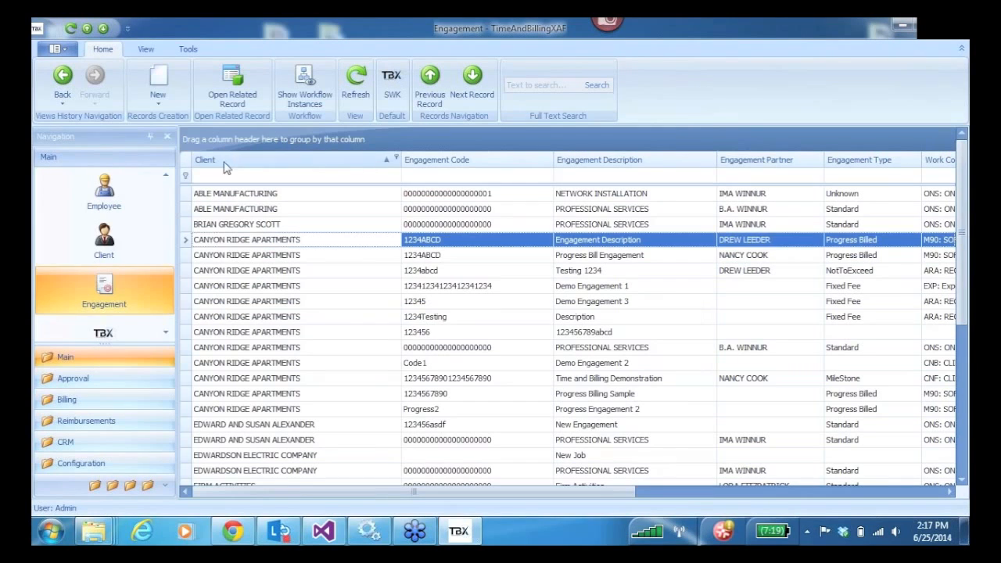
- Return to the configuration area and review the Department and Office lists
click(75, 468)
click(165, 332)
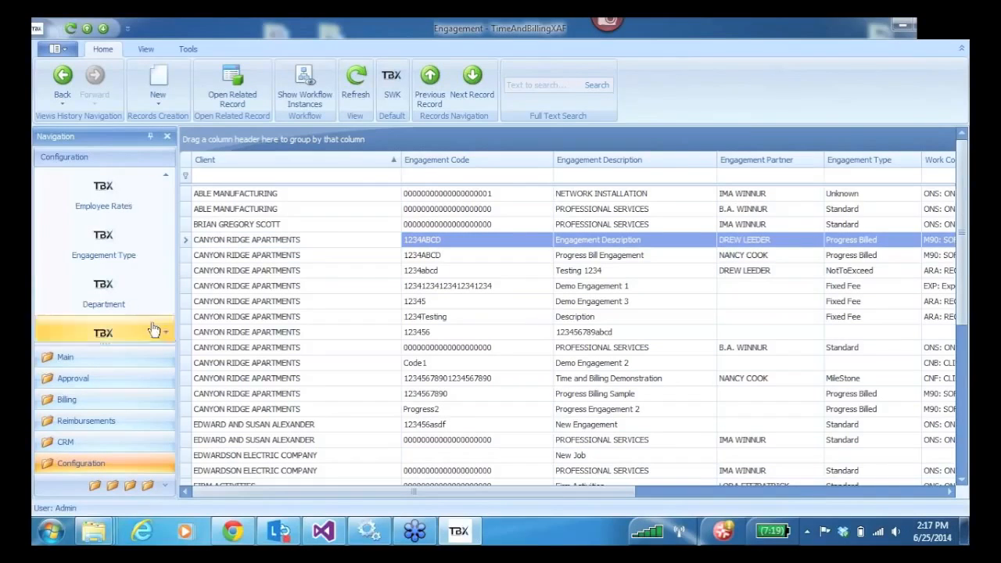
click(107, 300)
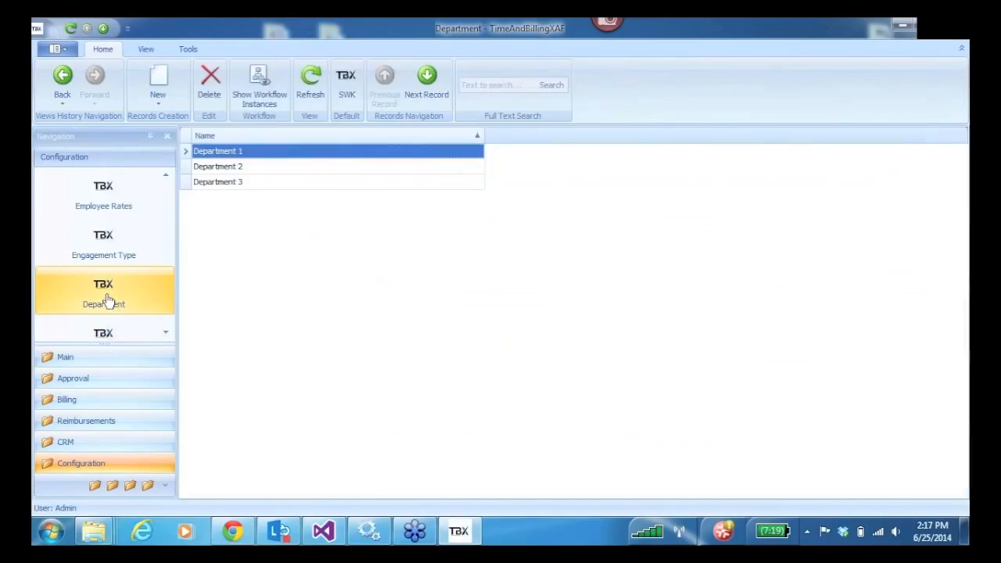
click(166, 336)
click(166, 335)
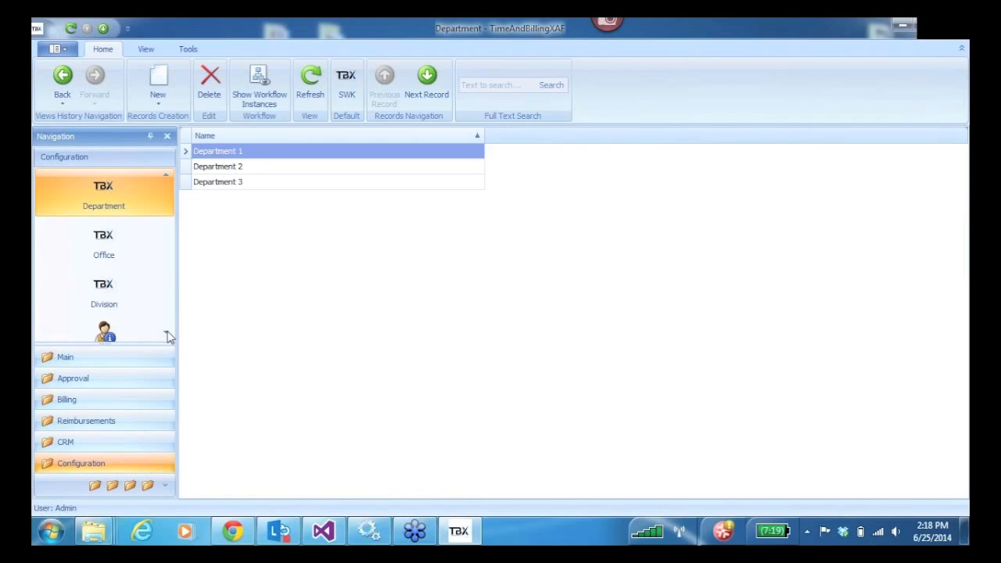
click(103, 258)
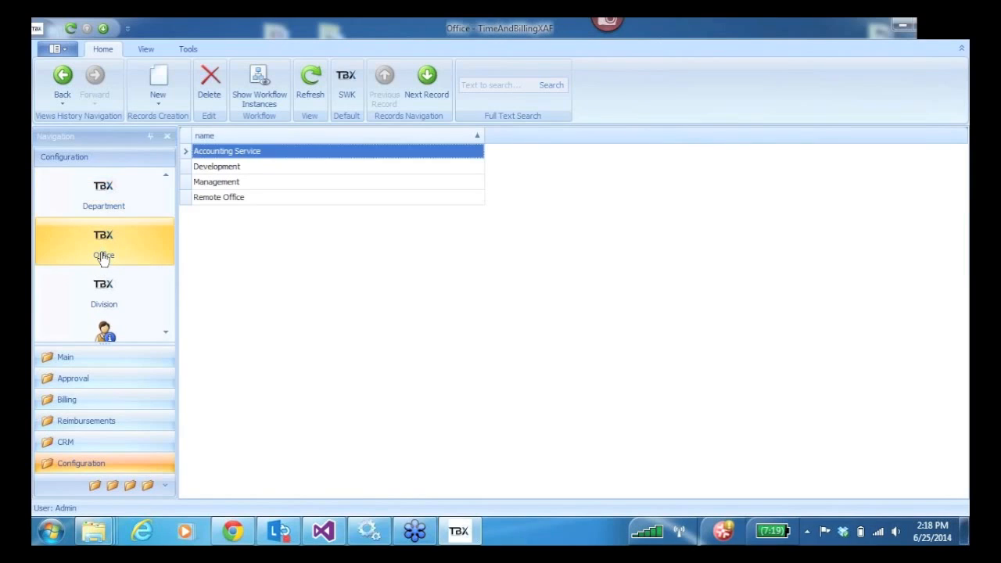
- List the divisions, examine Division 2's account settings, close the record, and look over the remaining configuration entries
click(110, 296)
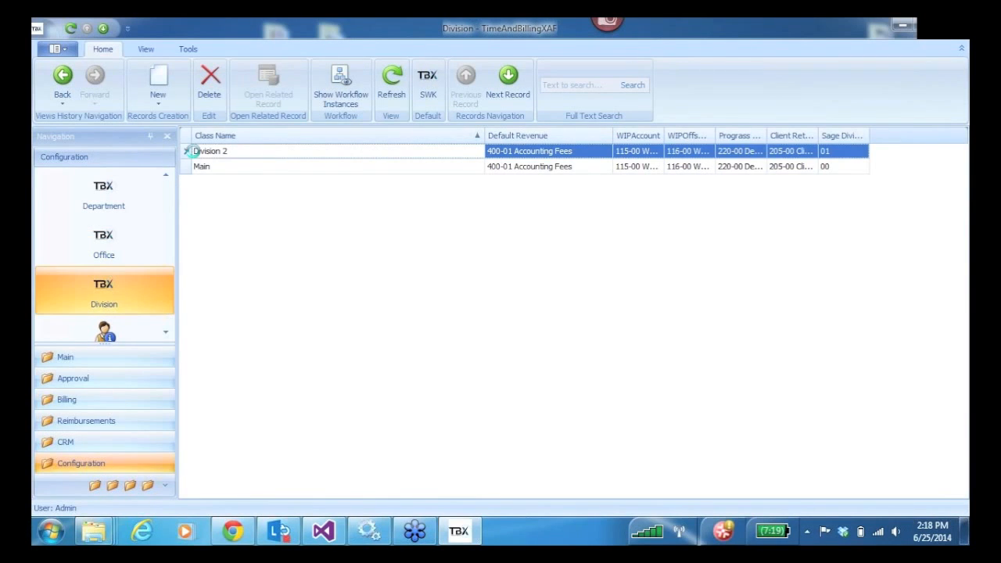
double_click(201, 156)
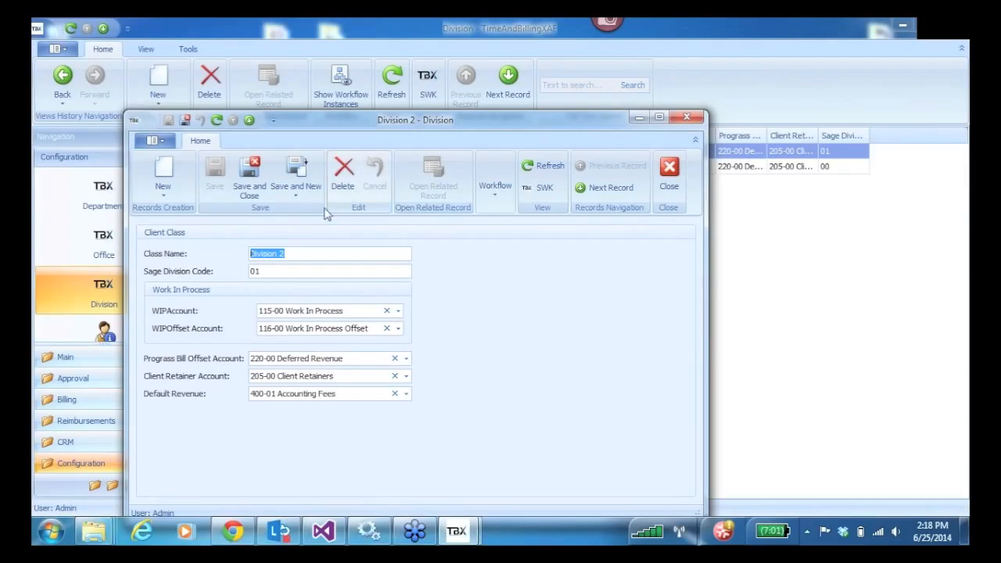
click(252, 172)
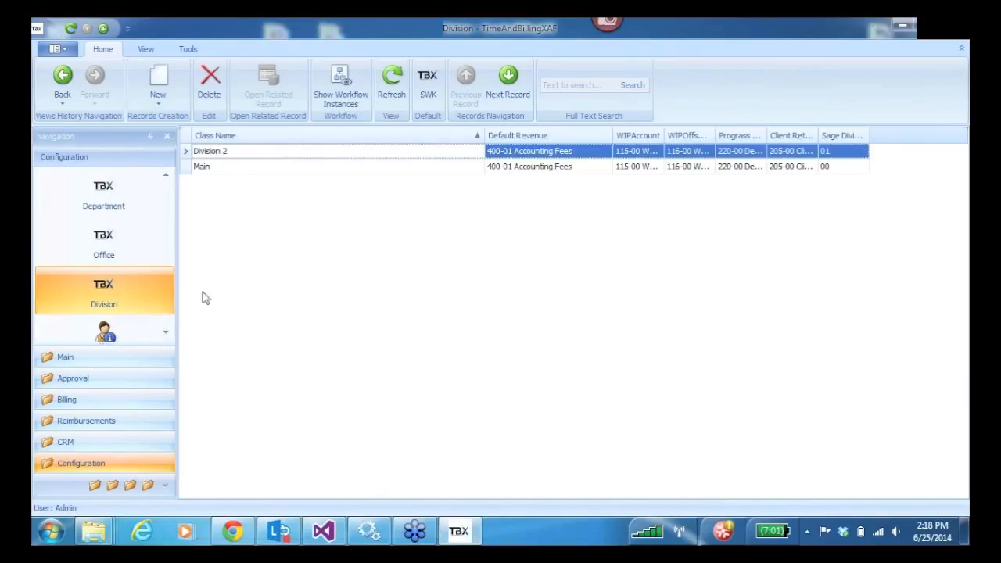
click(167, 334)
click(167, 335)
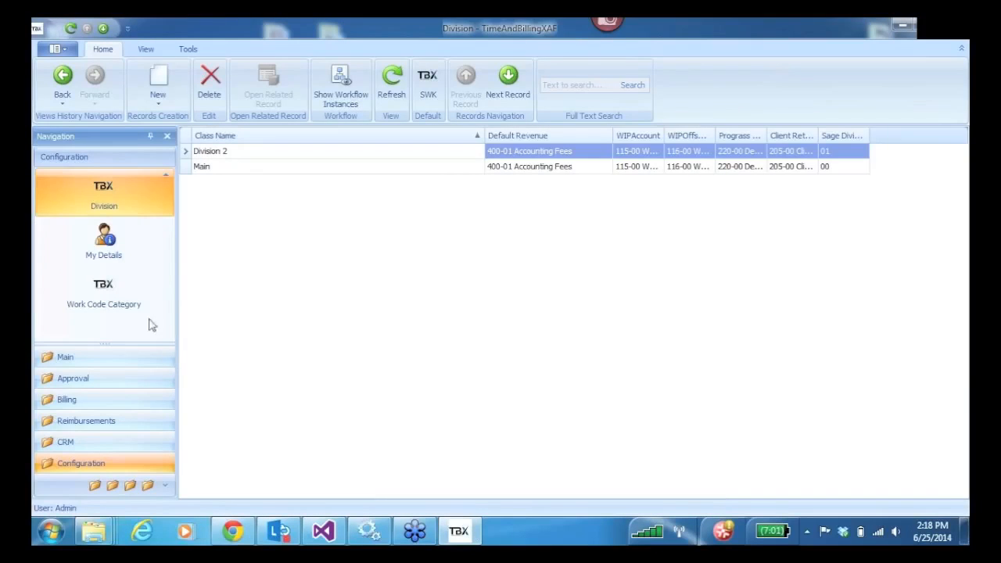
- Open the Home screen and review My Engagements, My Tasks, My Time History and the working-hours appointments in My Schedule
click(79, 362)
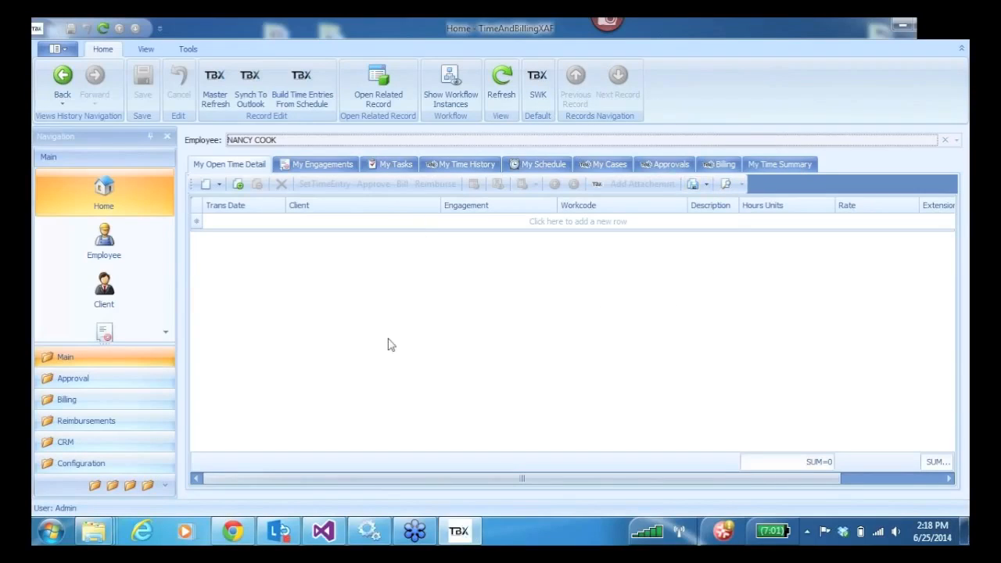
click(321, 165)
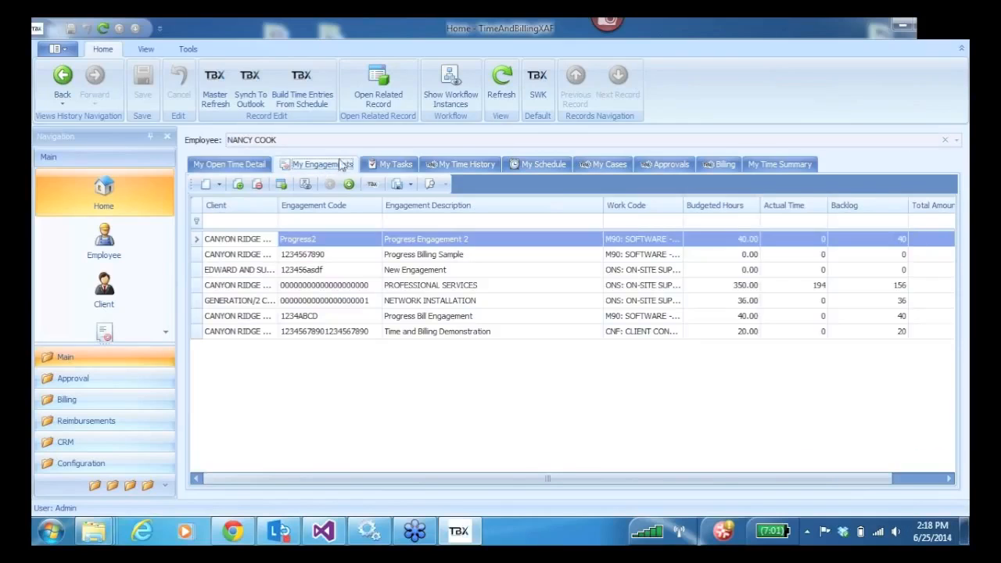
click(399, 167)
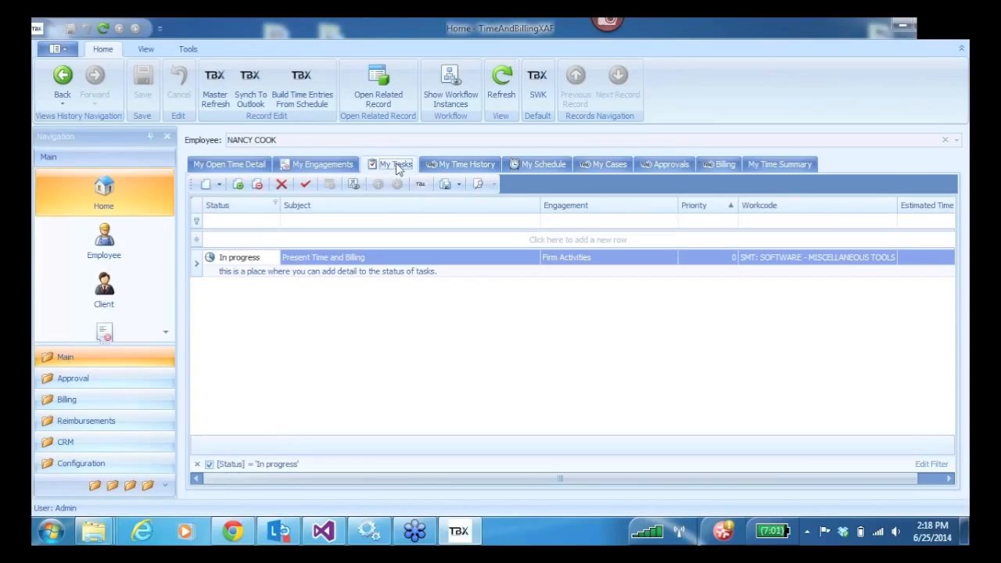
click(461, 172)
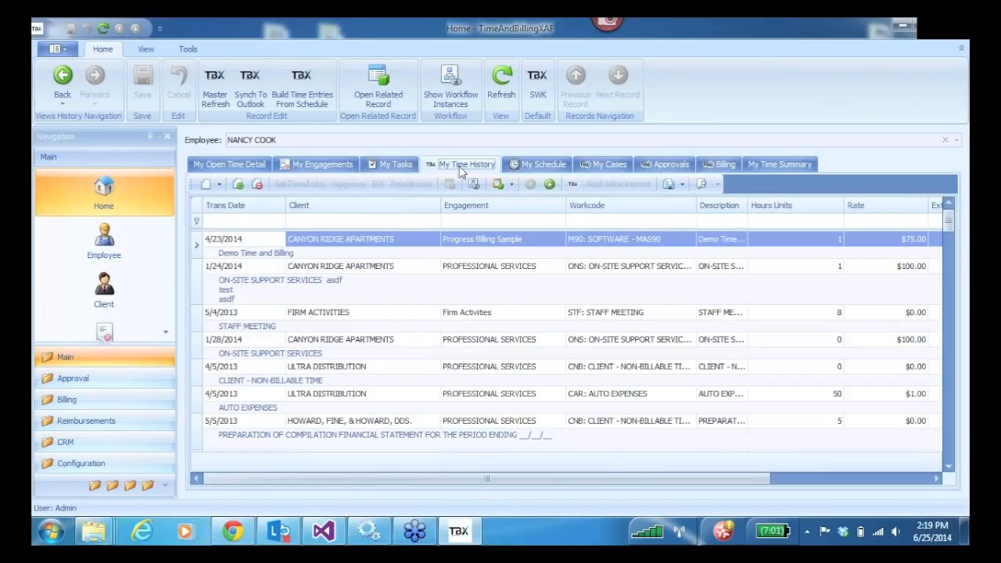
click(542, 169)
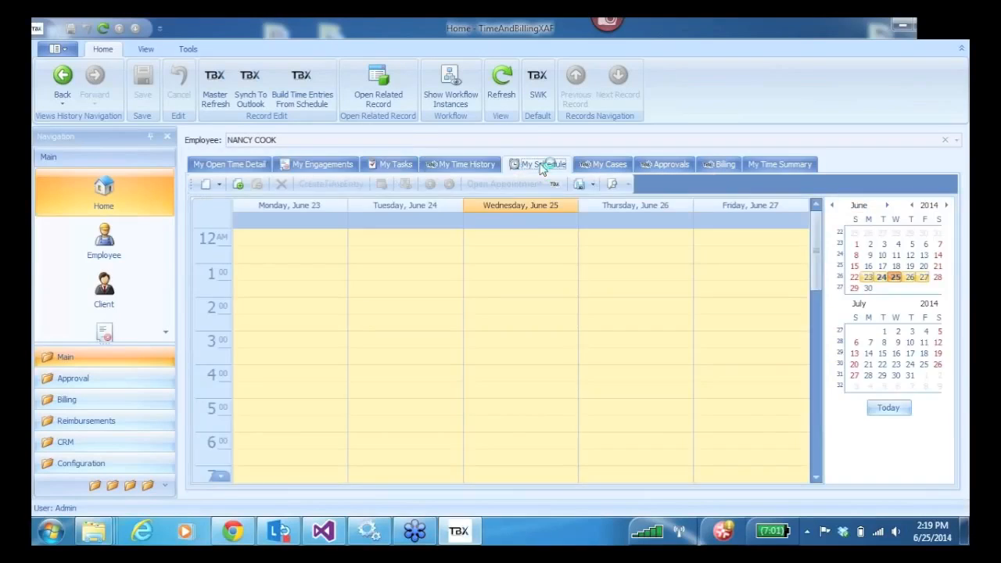
drag(817, 254, 804, 326)
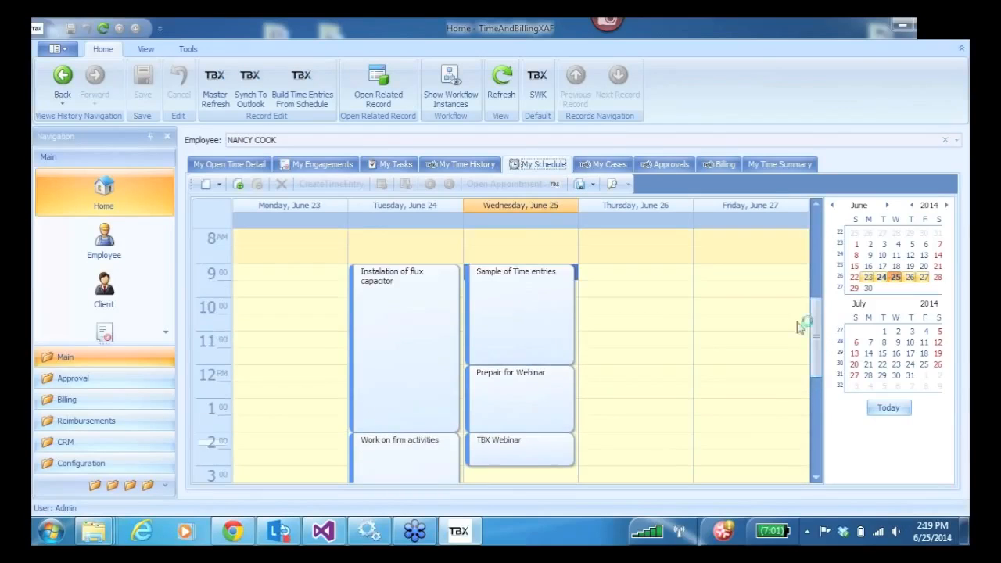
- Review the My Cases, Approvals, Billing and My Time Summary sections of the employee's Home screen
click(607, 171)
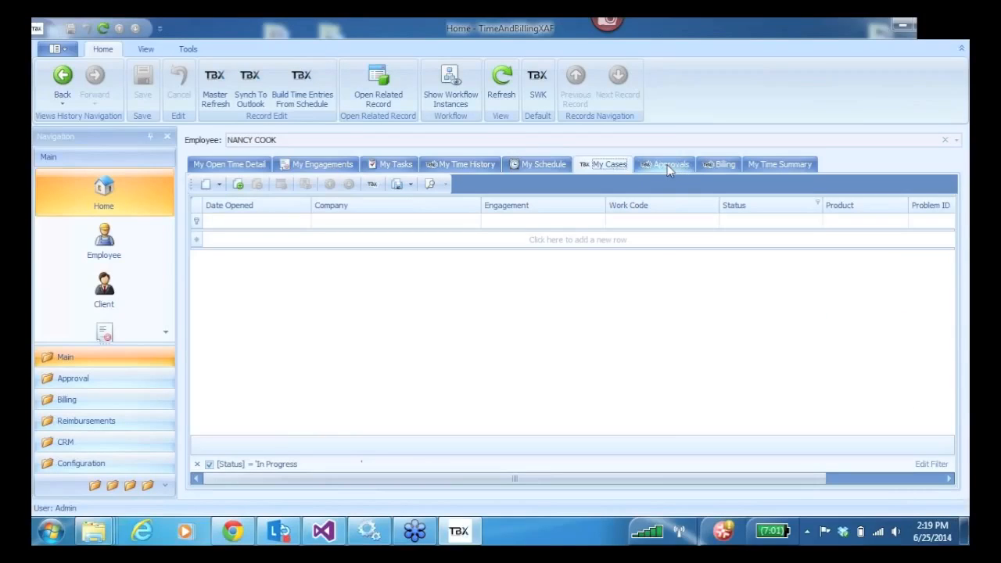
click(669, 169)
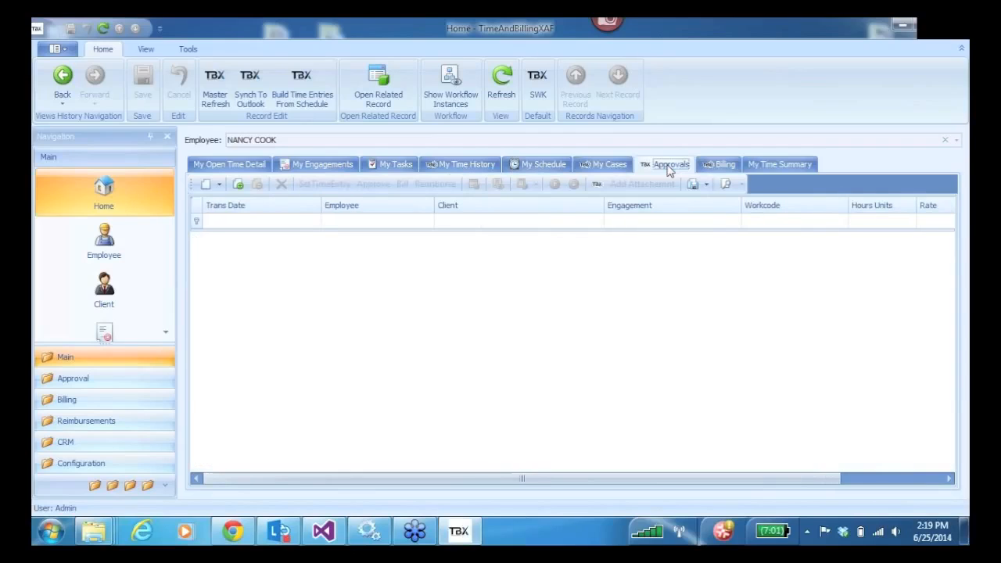
click(727, 168)
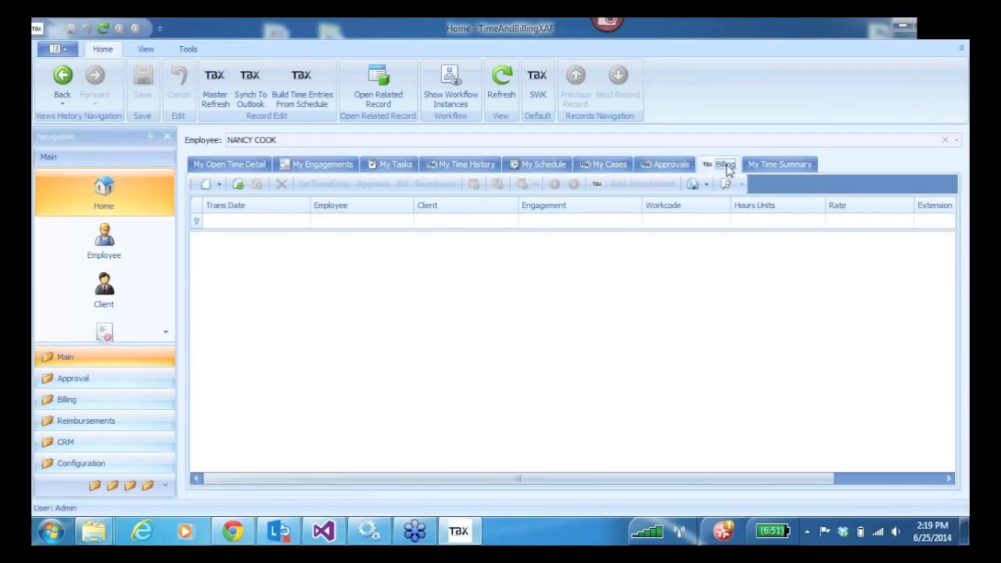
click(769, 165)
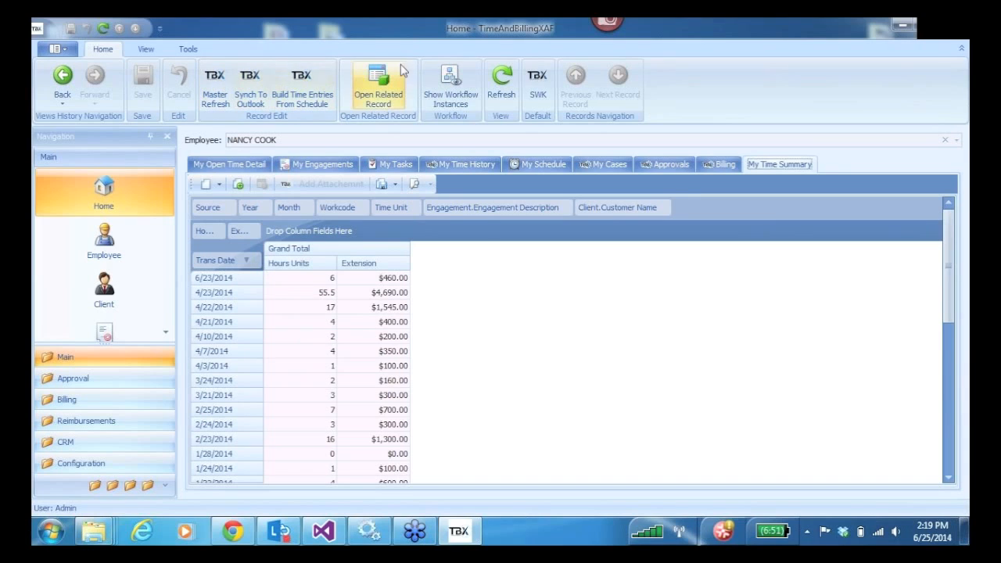
- Switch to the web version in Chrome and log on as basicuser
click(905, 28)
click(233, 533)
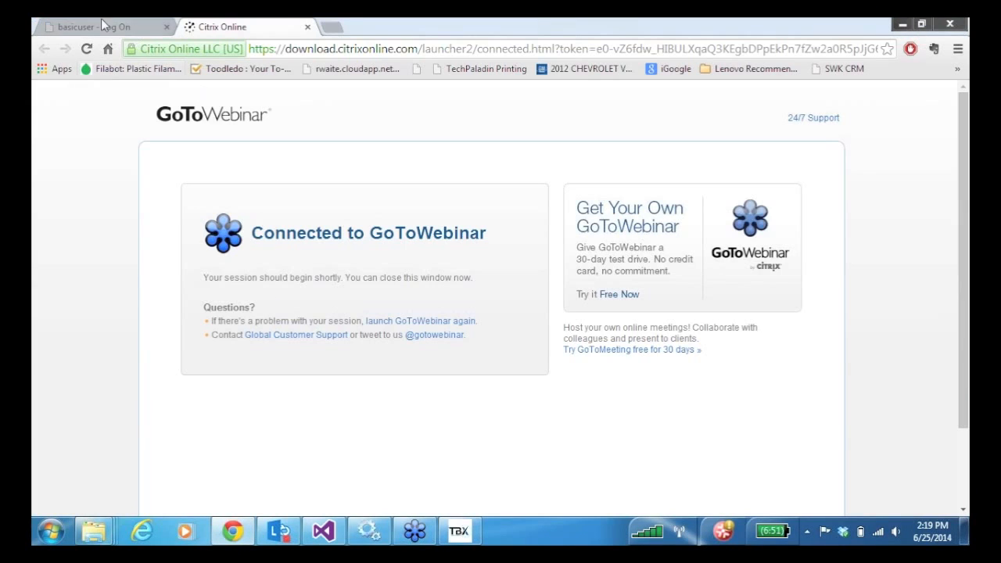
click(112, 25)
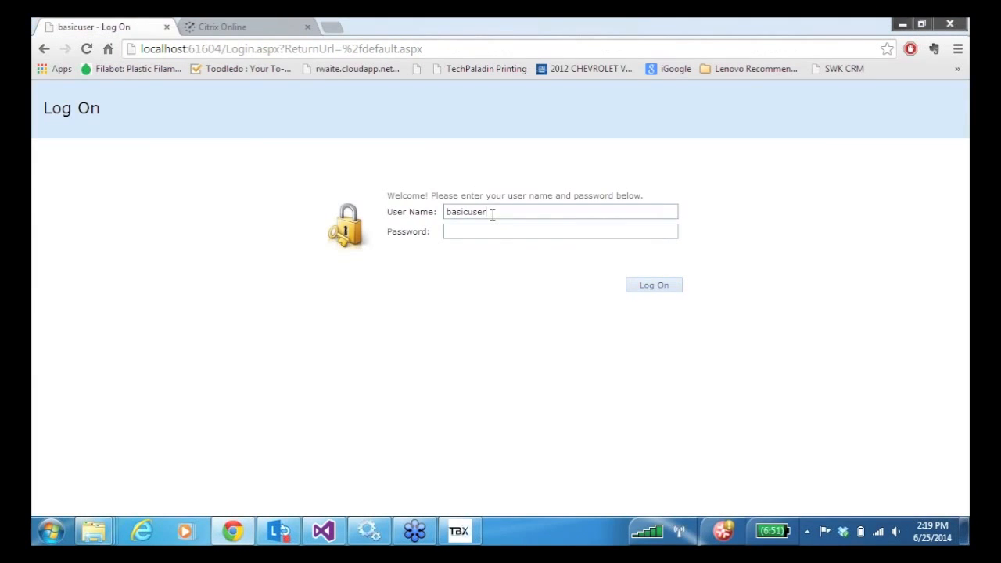
click(654, 286)
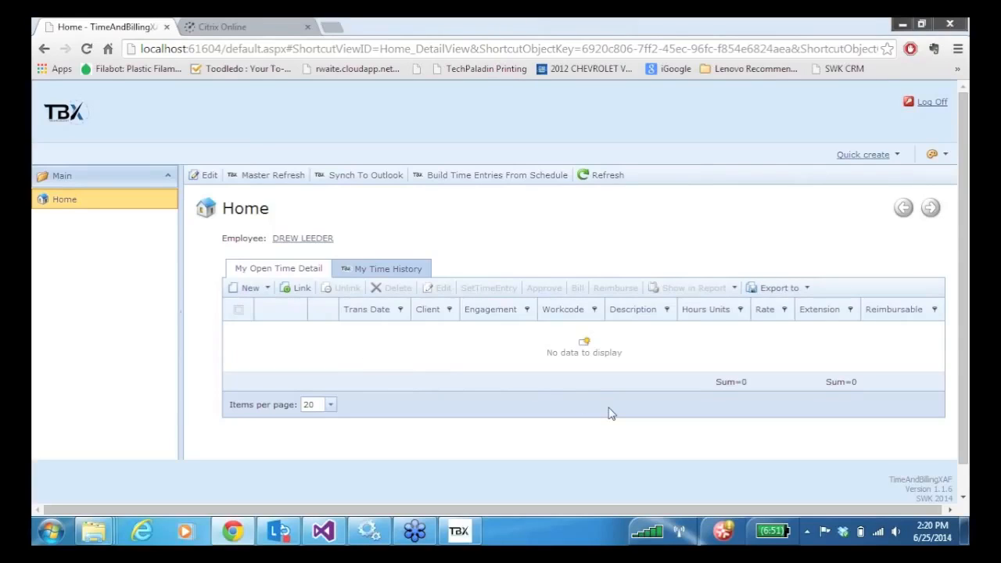
- Create a new time entry for the PROFESSIONAL SERVICES engagement with 3 hours units
click(245, 288)
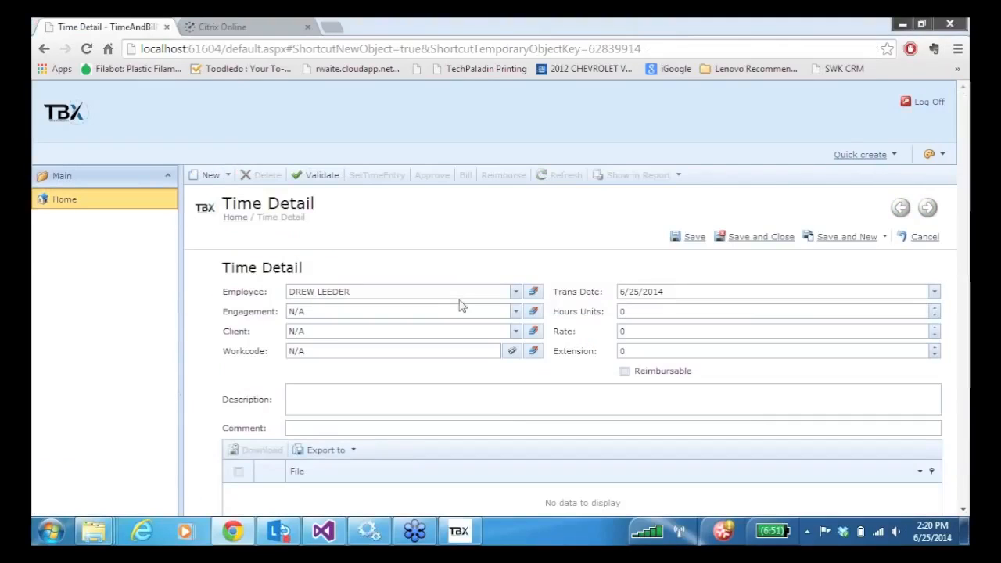
click(516, 313)
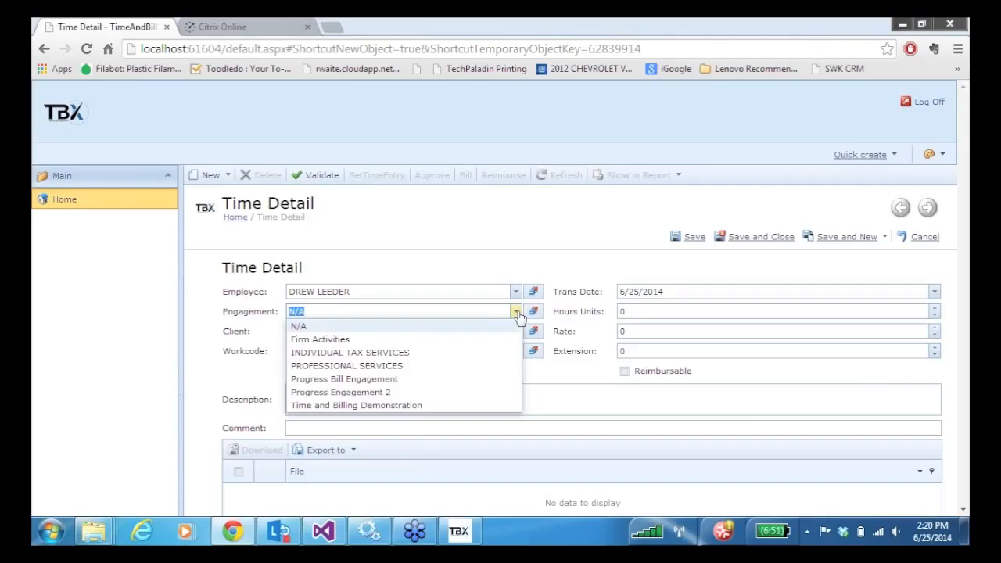
click(395, 368)
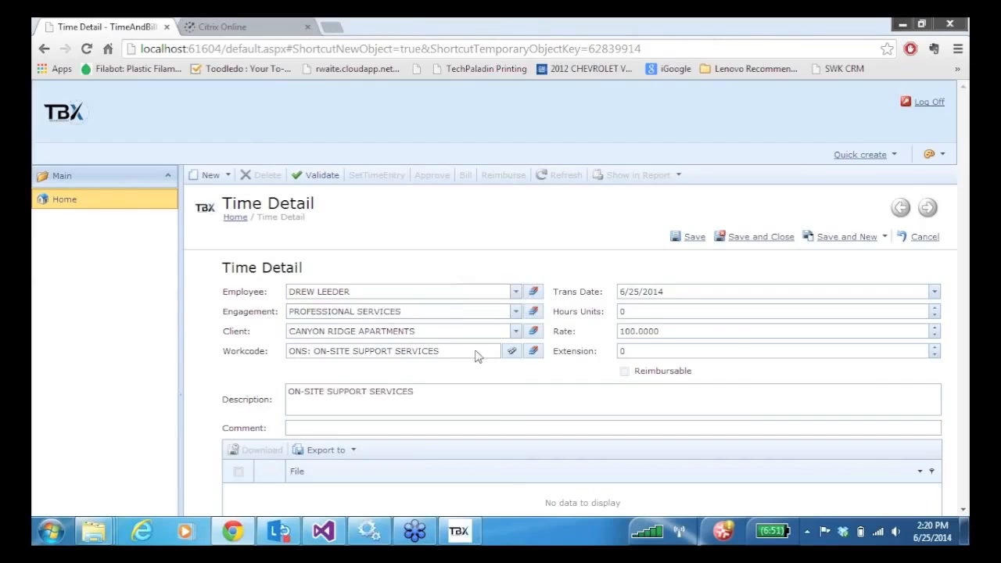
click(625, 312)
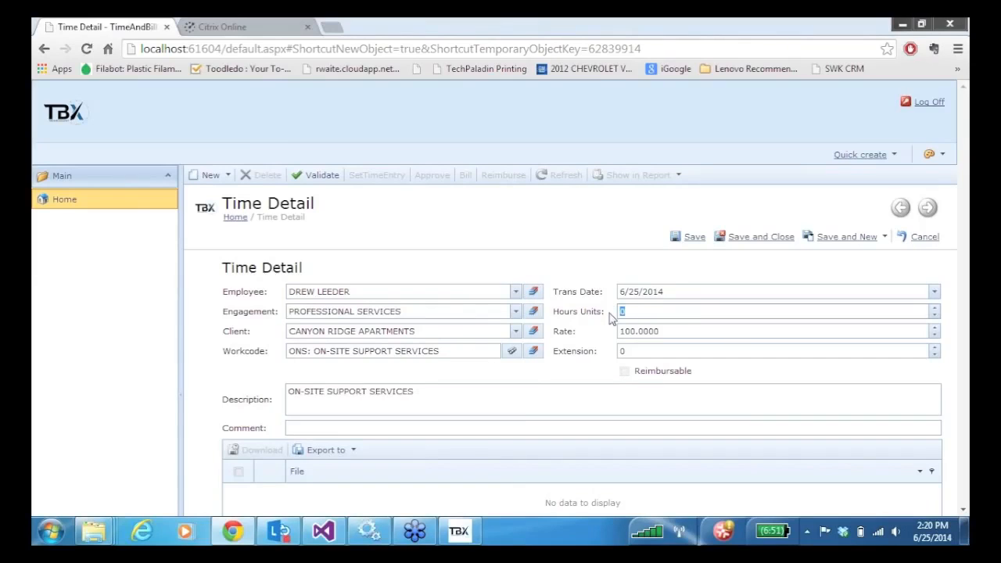
key(Tab)
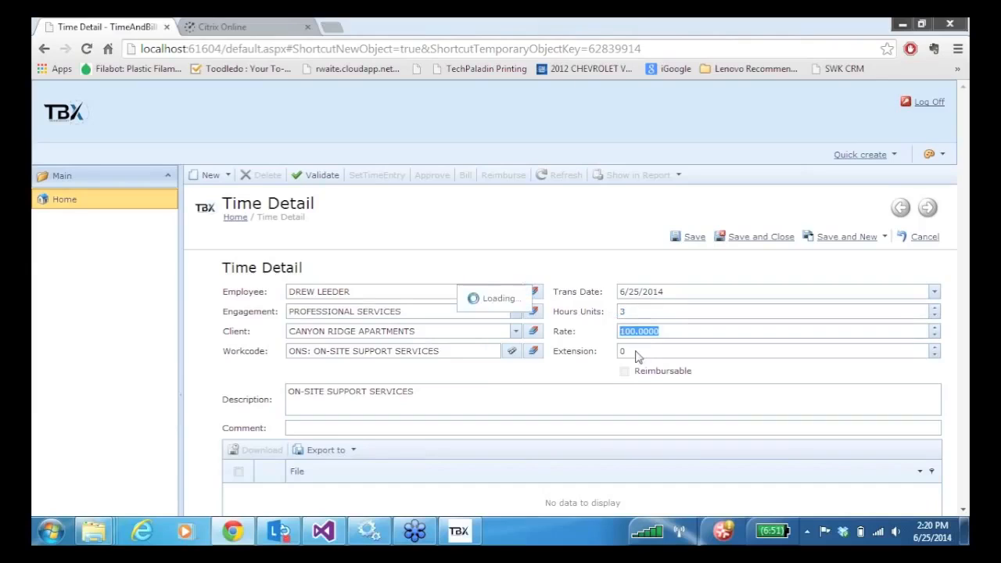
- Add the line "Additional Detail" to the entry's description, and save it while opening a new blank entry
click(432, 396)
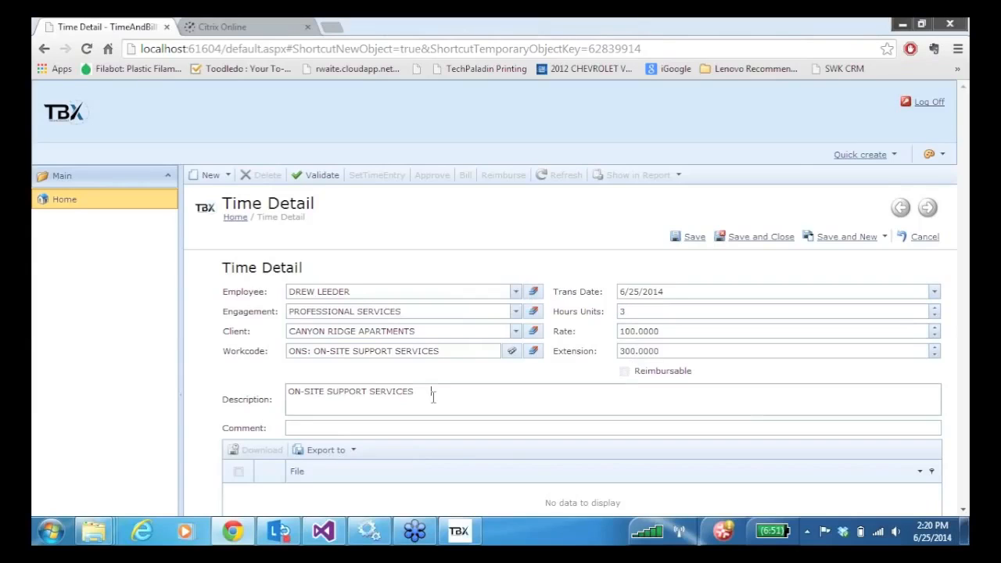
text(Additiona)
click(327, 400)
text(l Detail)
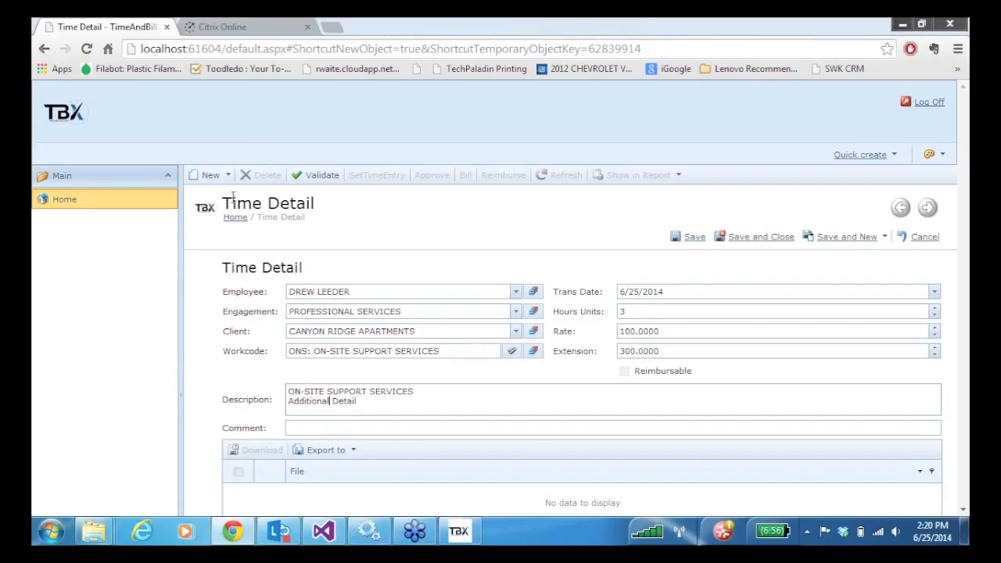
click(835, 238)
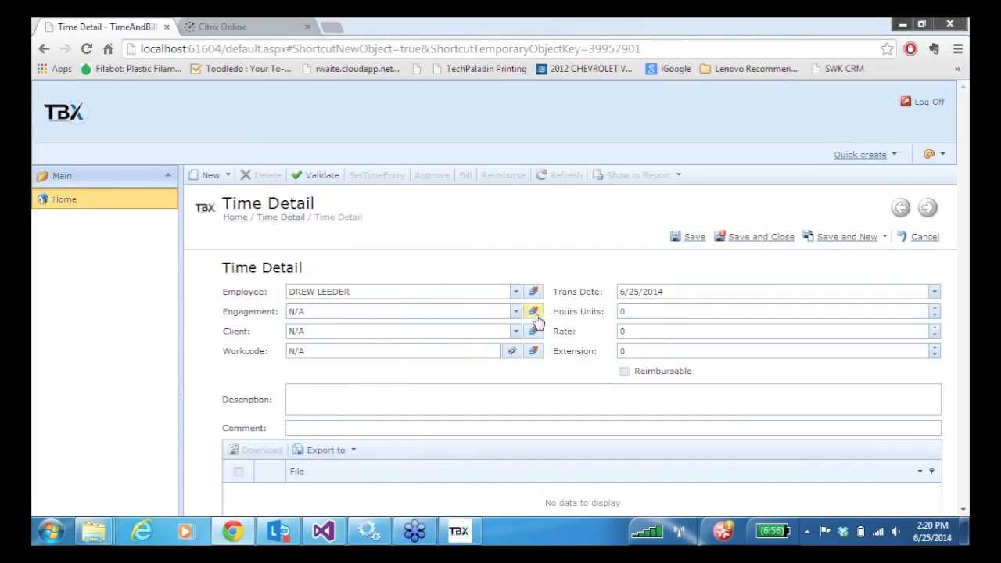
- Fill the new entry with Progress Bill Engagement, 2 hours and the extra description line "More Detail", and save it while opening another
click(515, 311)
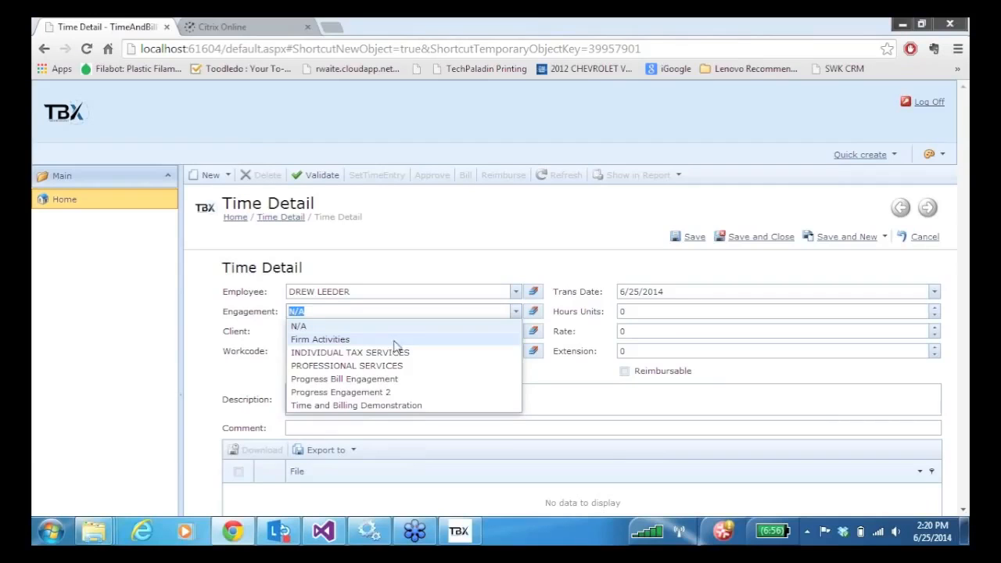
click(334, 379)
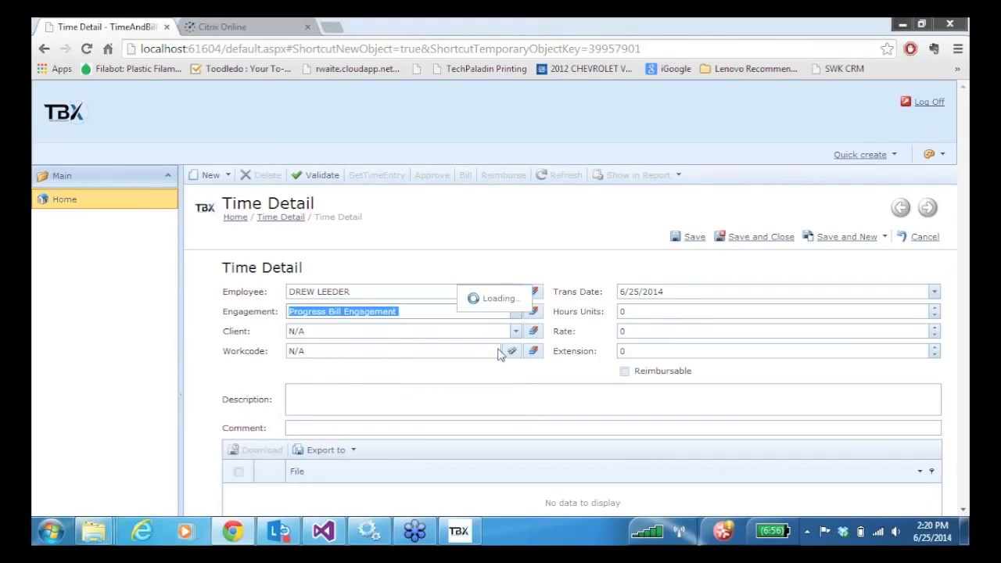
drag(630, 313, 614, 313)
key(Tab)
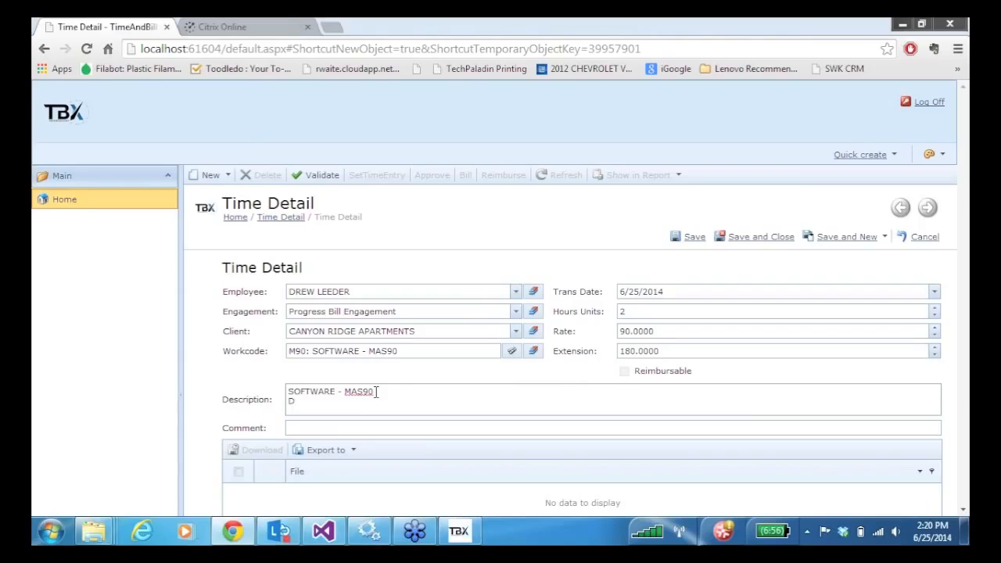
text(Deta)
click(839, 239)
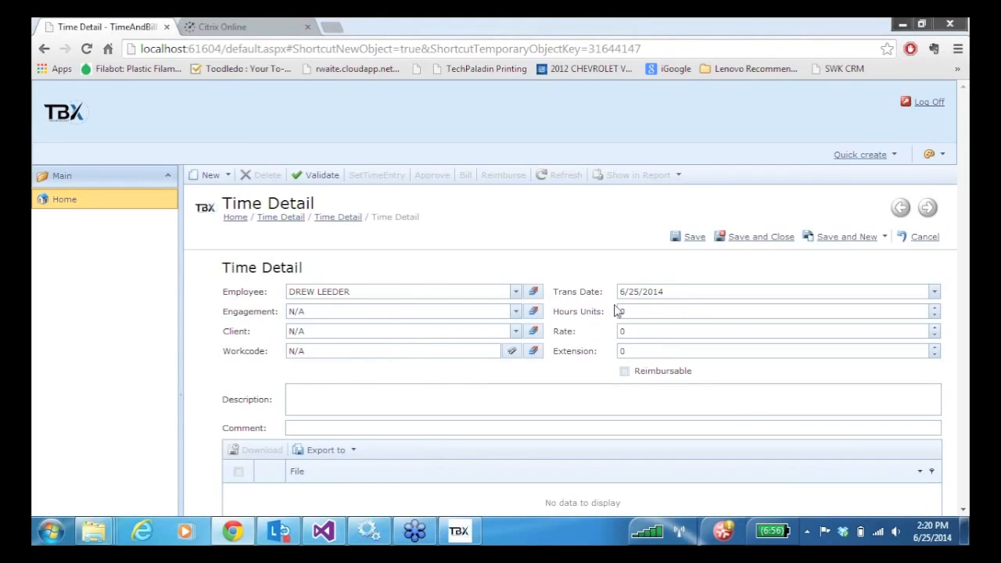
- Return to the web Home screen and log off, and log off the administrator in the TBX desktop application
click(60, 202)
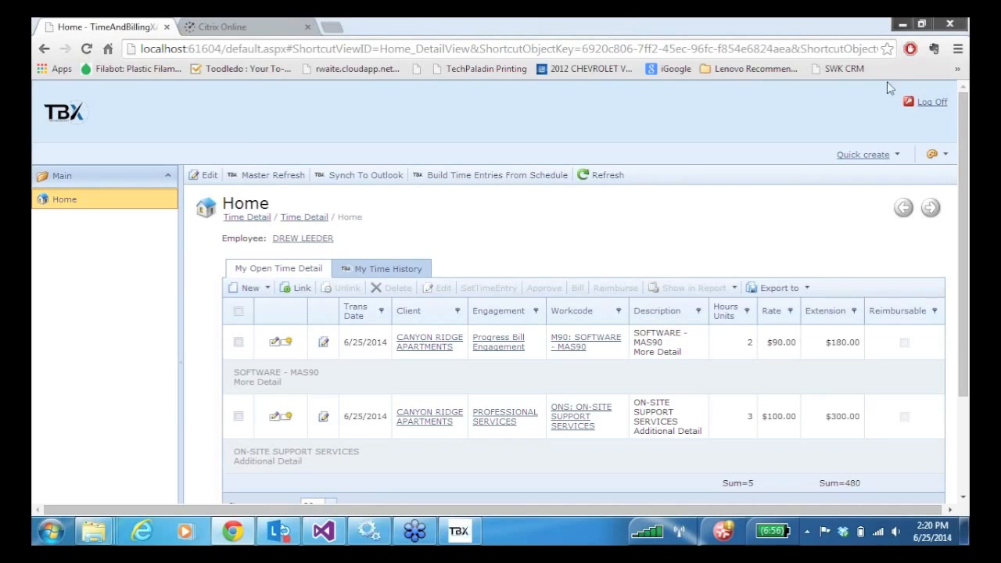
click(931, 102)
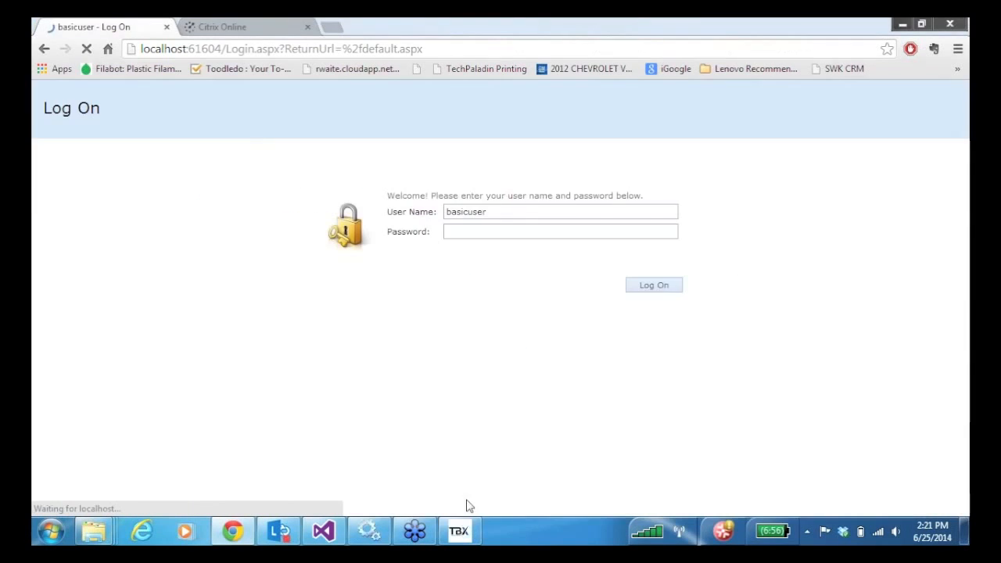
click(458, 531)
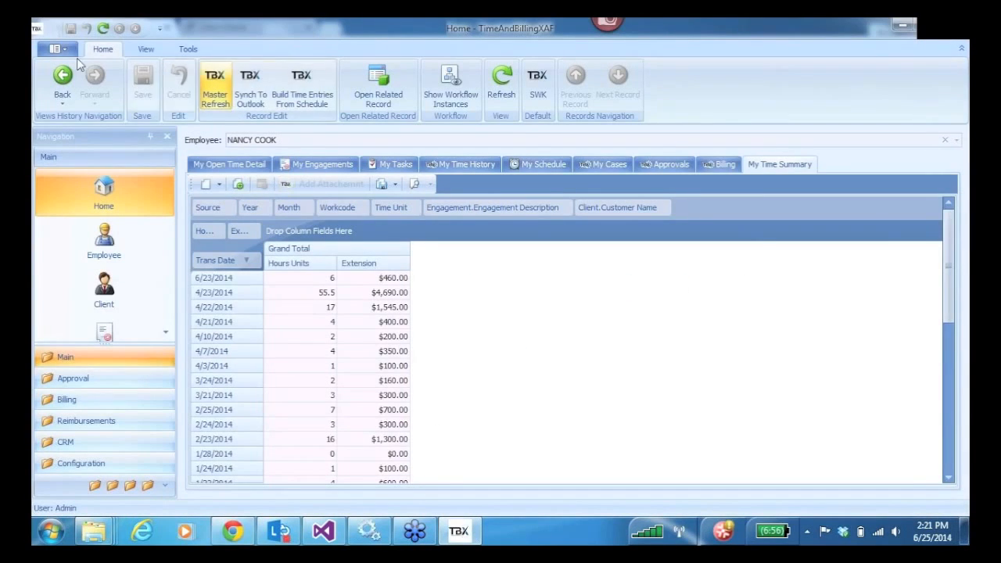
click(56, 49)
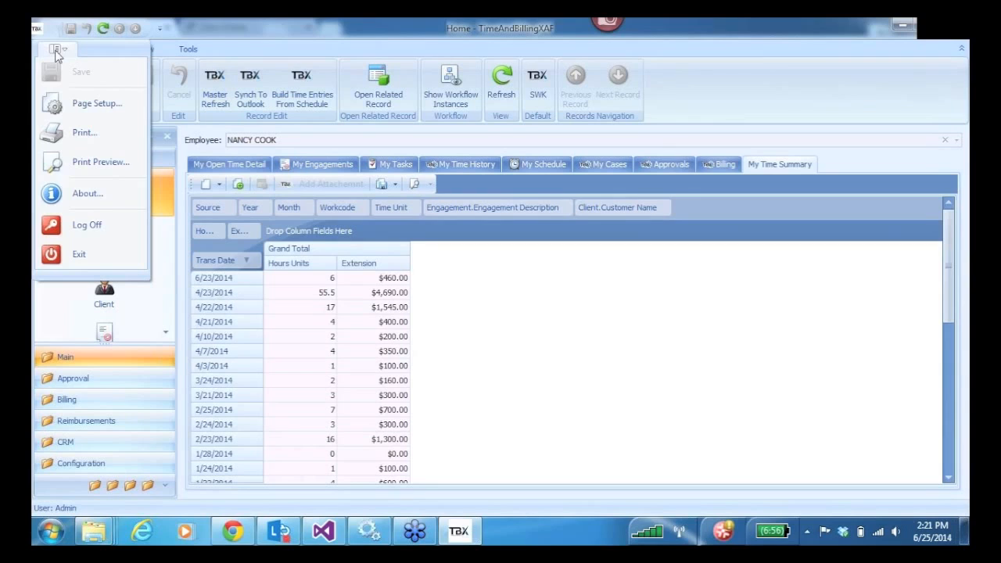
click(80, 232)
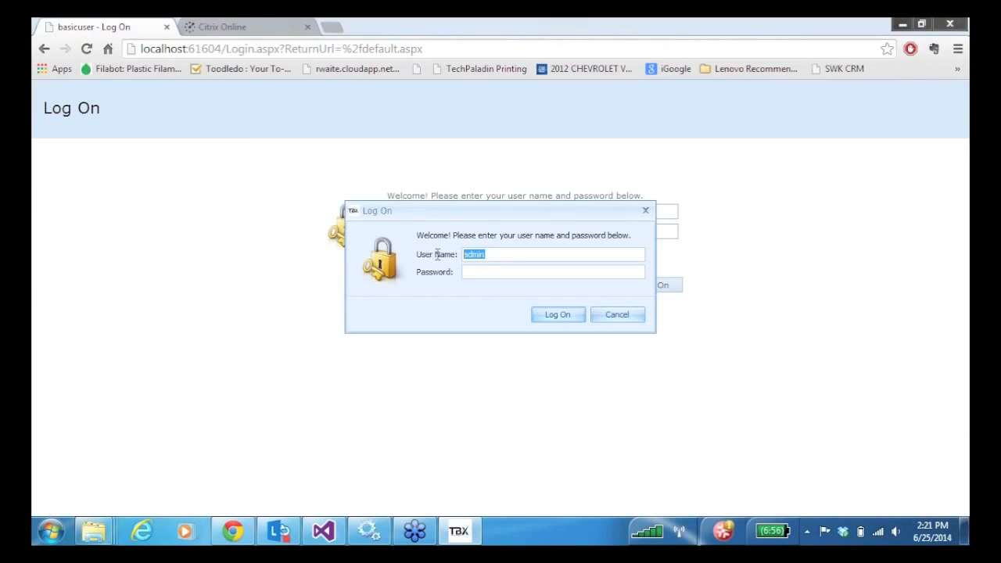
- Log on to the desktop application as basicuser and maximize its window
text(basicuser)
click(566, 315)
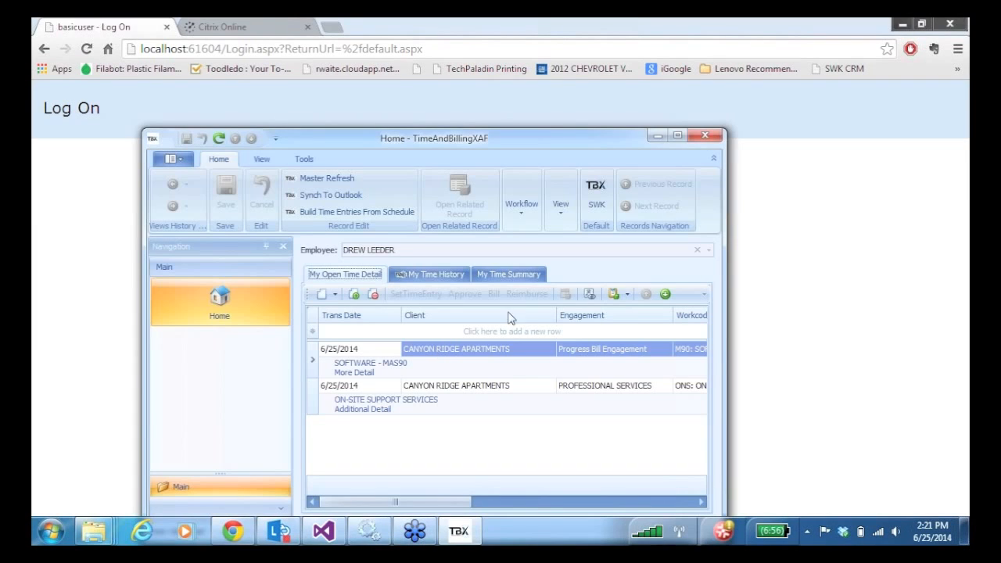
click(677, 134)
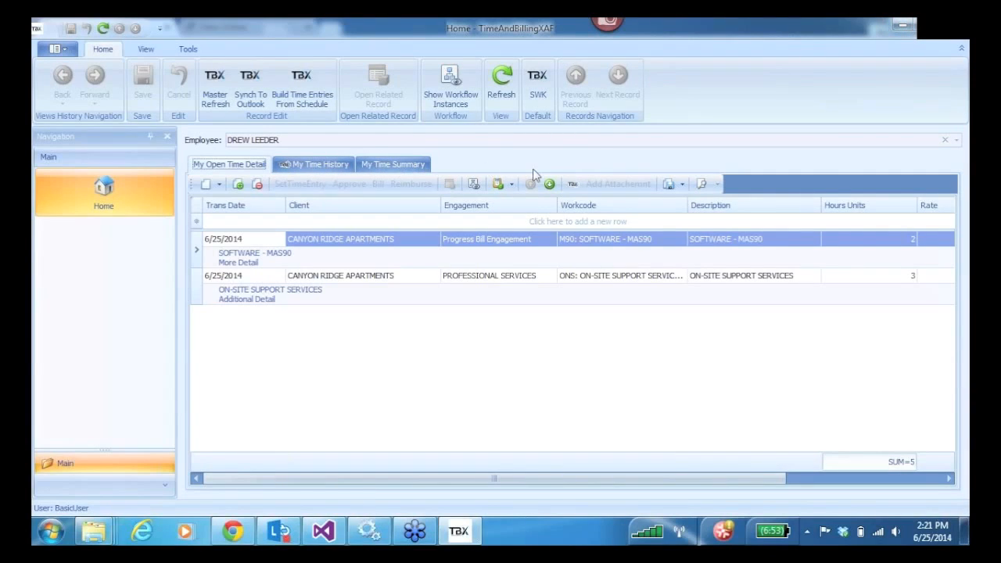
click(904, 29)
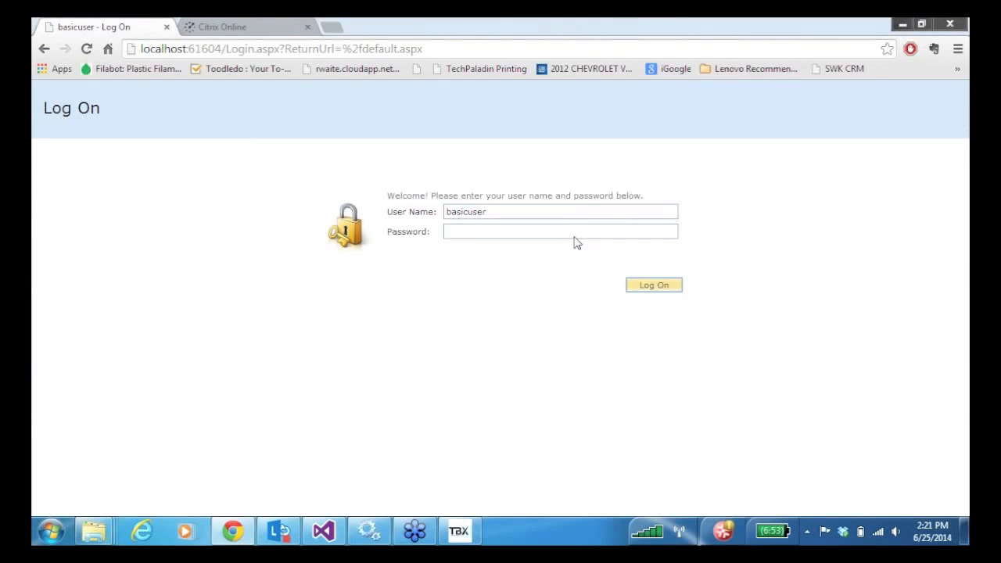
click(463, 538)
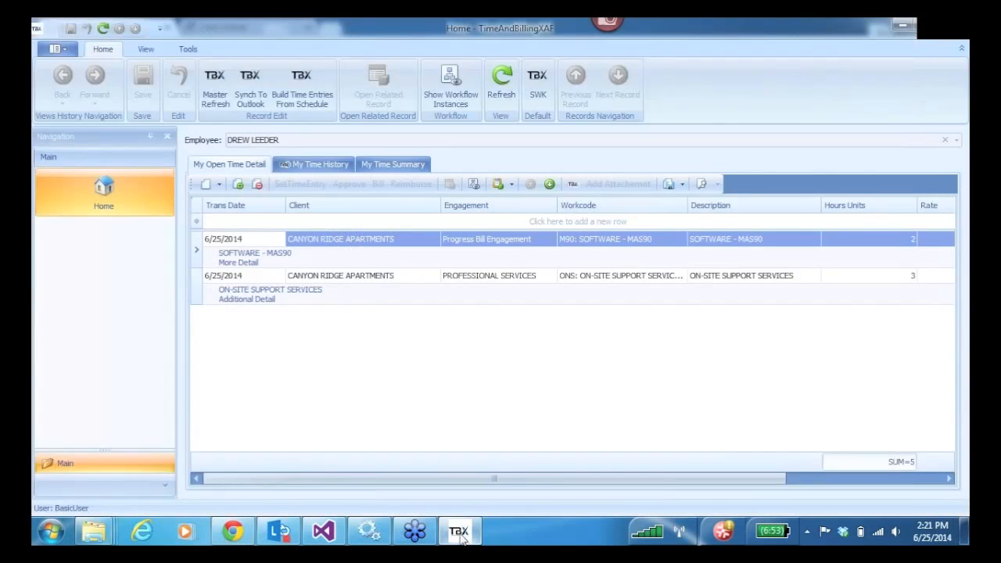
- Create a desktop time entry for Progress Engagement 2 with 2 hours and description line "More Work", and save it while opening another
click(205, 184)
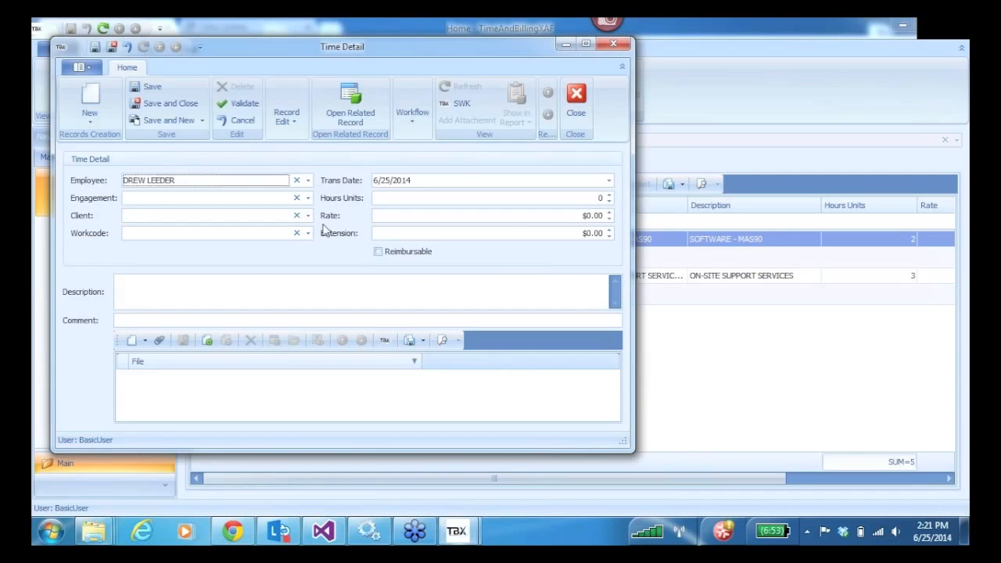
click(309, 199)
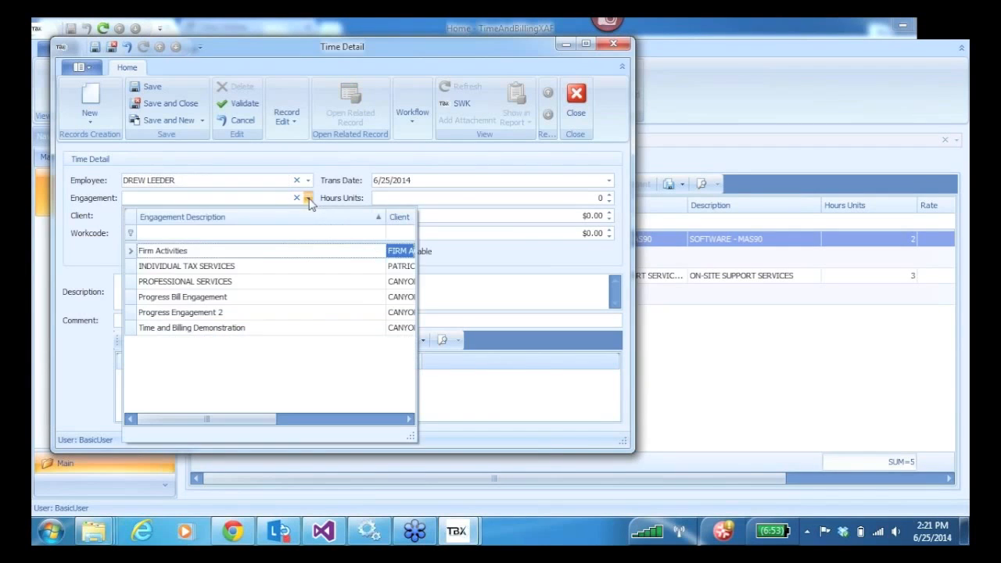
click(178, 313)
click(598, 197)
text(2)
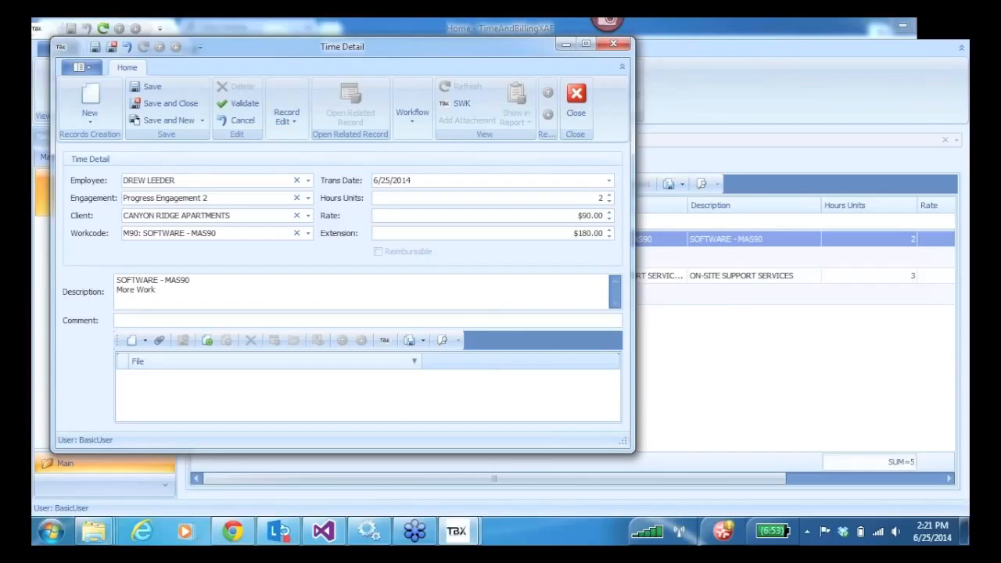
click(159, 121)
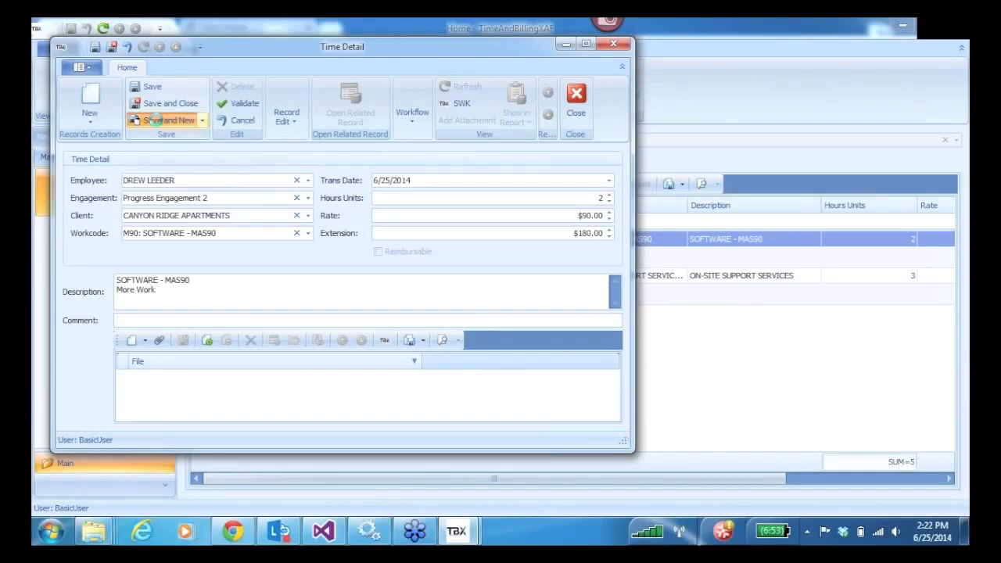
- Fill the new time entry with Progress Engagement 2 and 1 hour, and save it while opening another
click(307, 199)
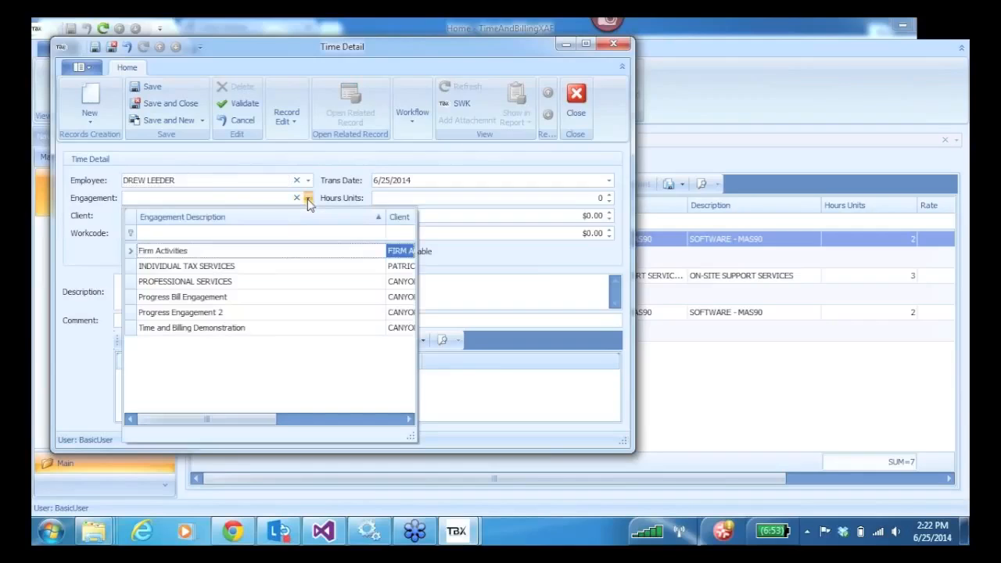
click(185, 314)
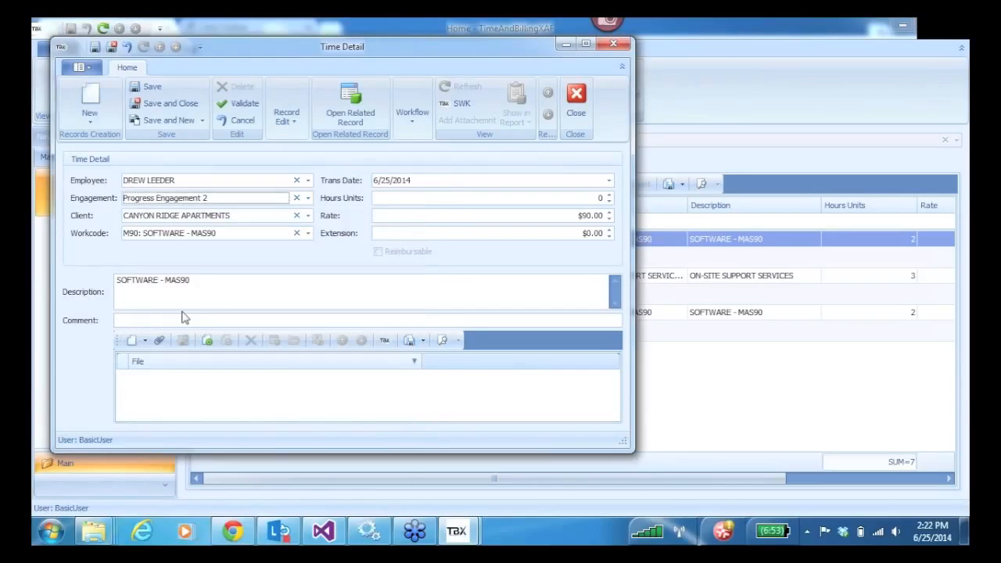
click(599, 198)
text(1)
key(Tab)
click(290, 288)
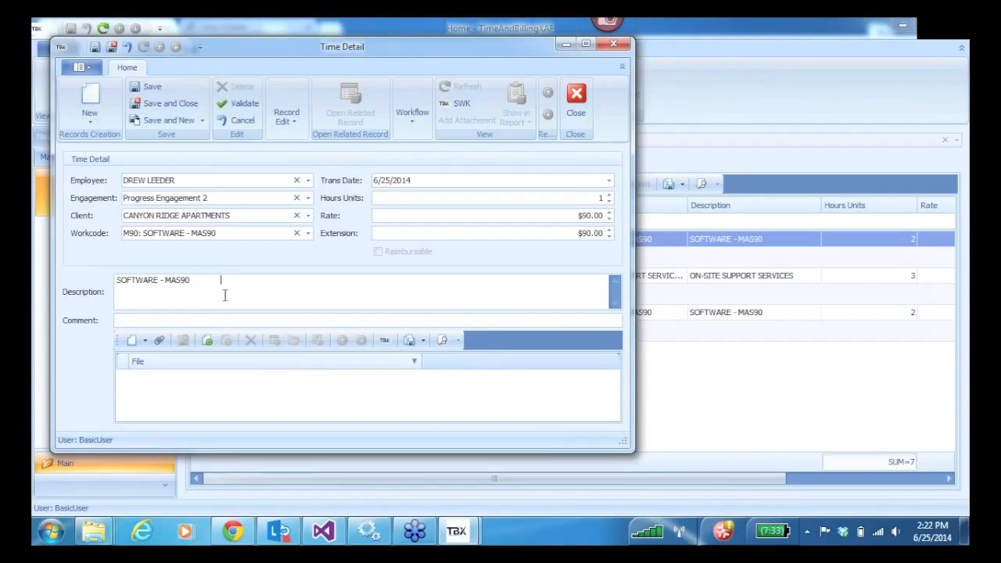
click(160, 119)
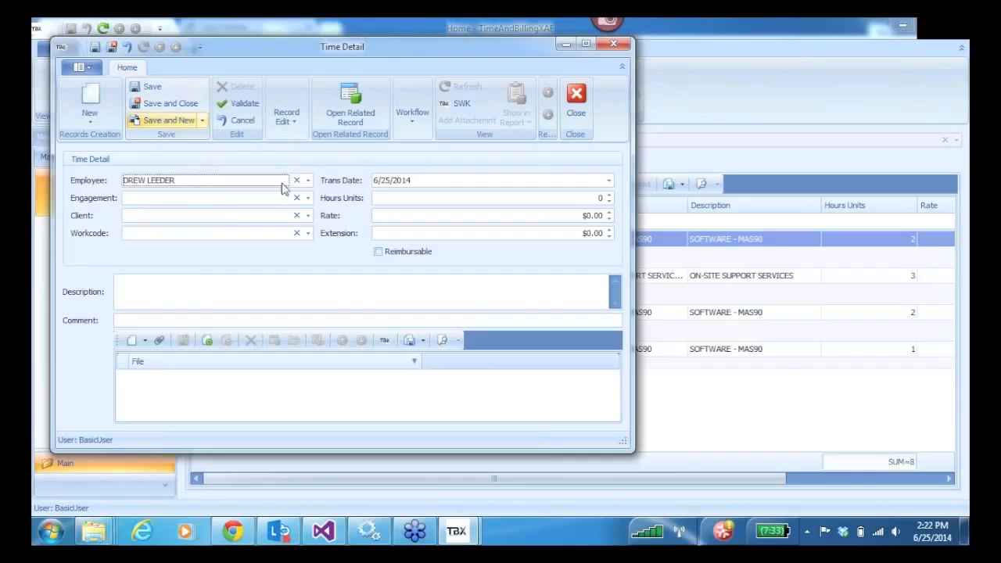
- Assign the new time entry to the Firm Activities engagement with 50 units
click(309, 200)
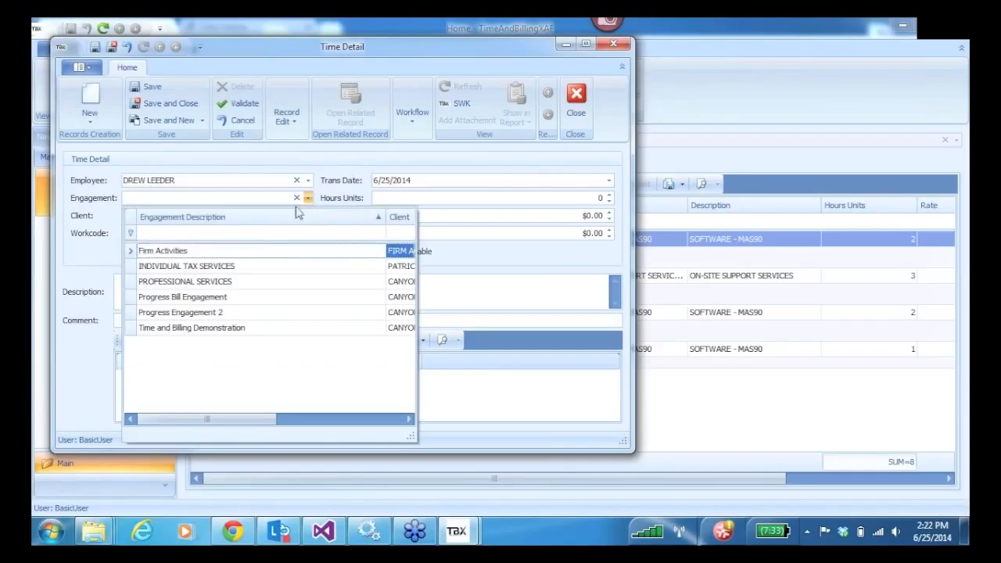
click(171, 255)
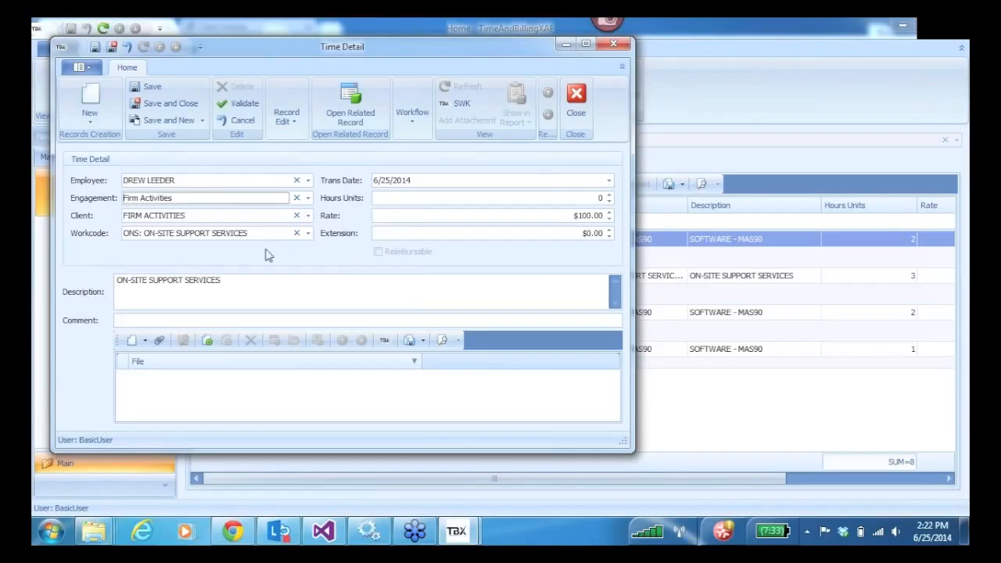
click(599, 198)
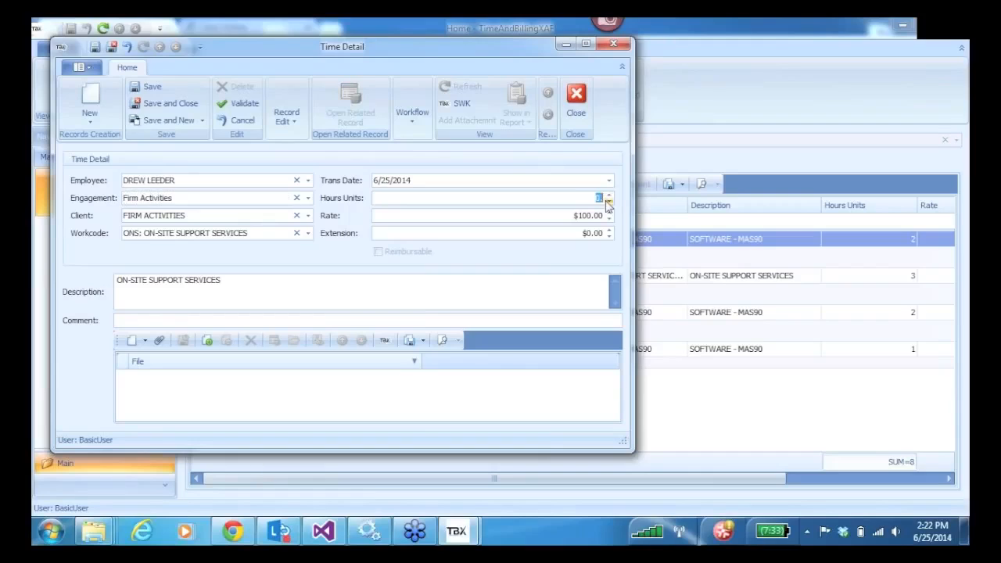
text(50)
key(Tab)
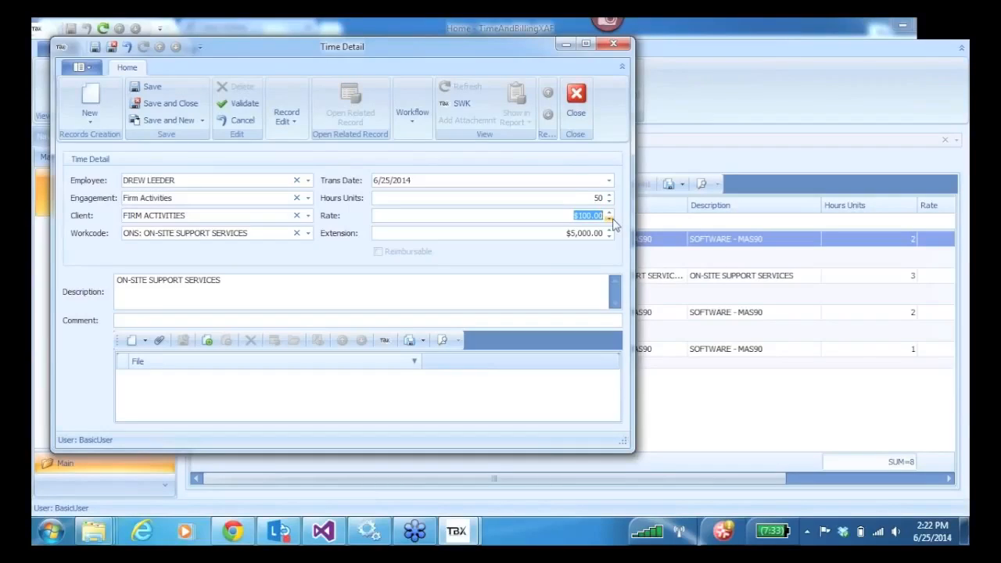
- Set the entry's rate to $0.45 and replace its description with "50 miles round trip"
key(BackSpace)
text(.45)
drag(234, 284, 81, 283)
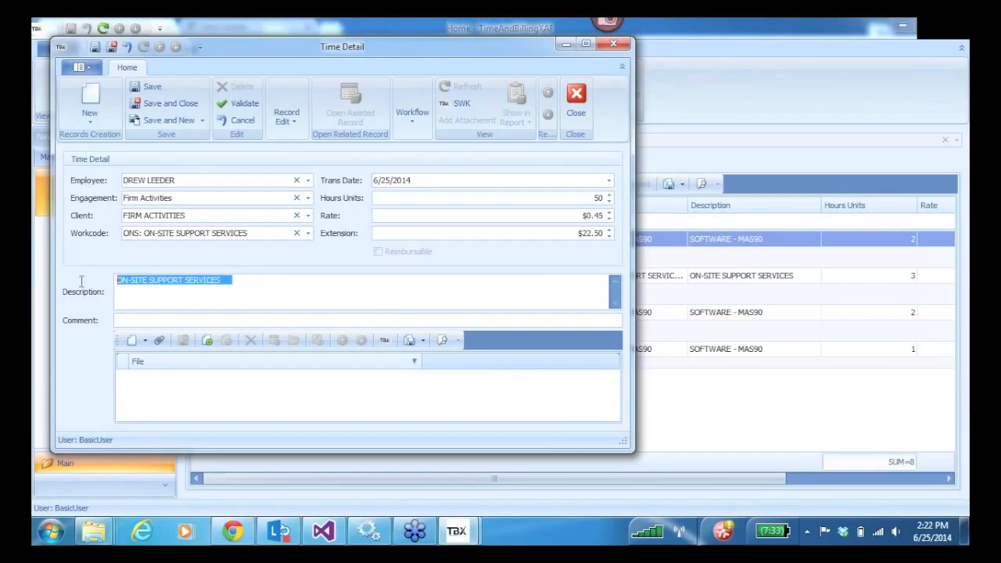
text(45 miles)
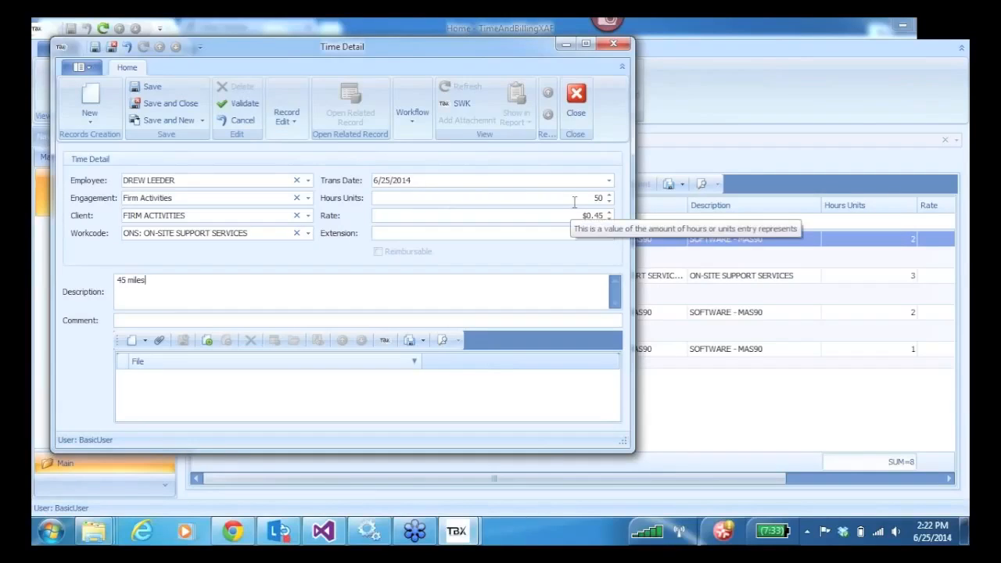
key(BackSpace)
key(BackSpace)
text(50)
text(und trip)
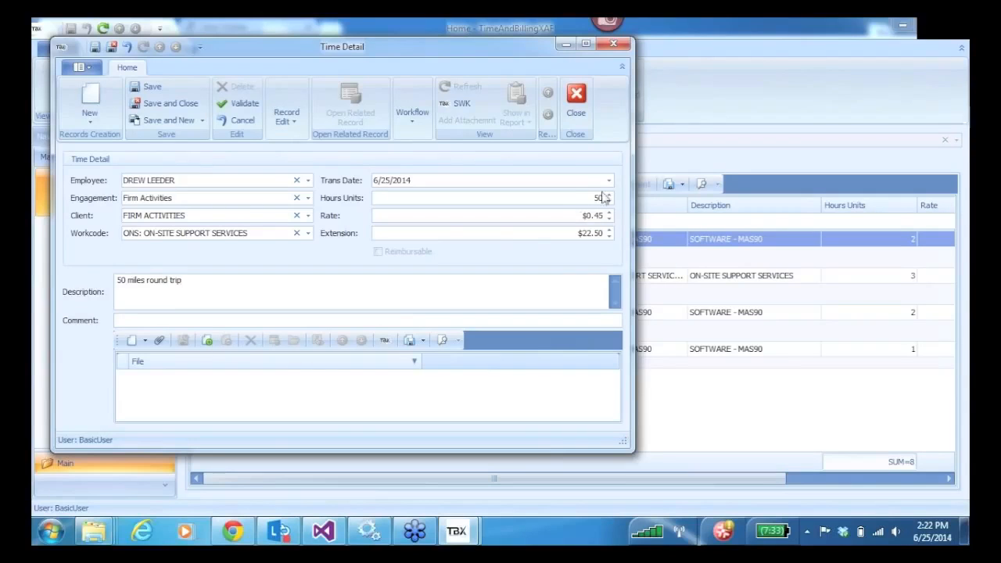
- Change the Firm Activities entry's workcode to EXP: Expence
click(308, 233)
text(exp)
key(Return)
key(Down)
key(Return)
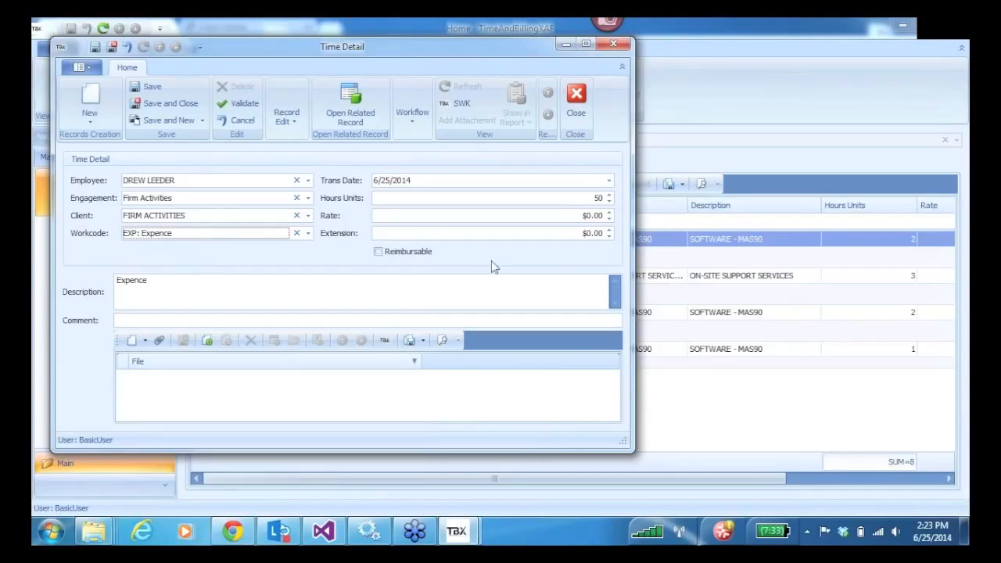
- Set the expense rate to $0.45, extend the description to "Expence 50 mile round trip", and mark the entry as reimbursable
click(582, 216)
text(.45)
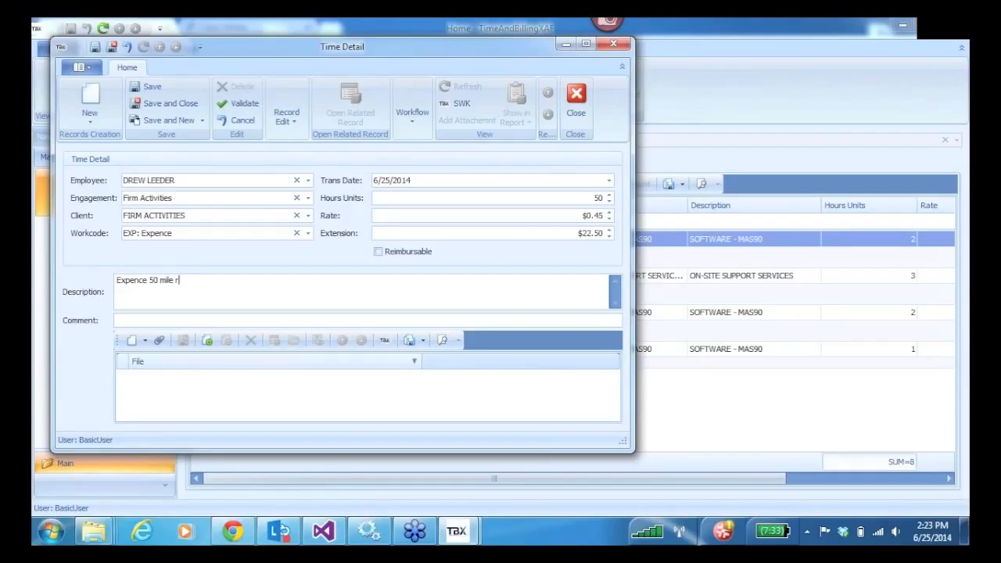
text(nd trip)
click(379, 252)
- Attach the TBXclear_64x64 image to the expense entry, and save the entry while opening another
click(160, 346)
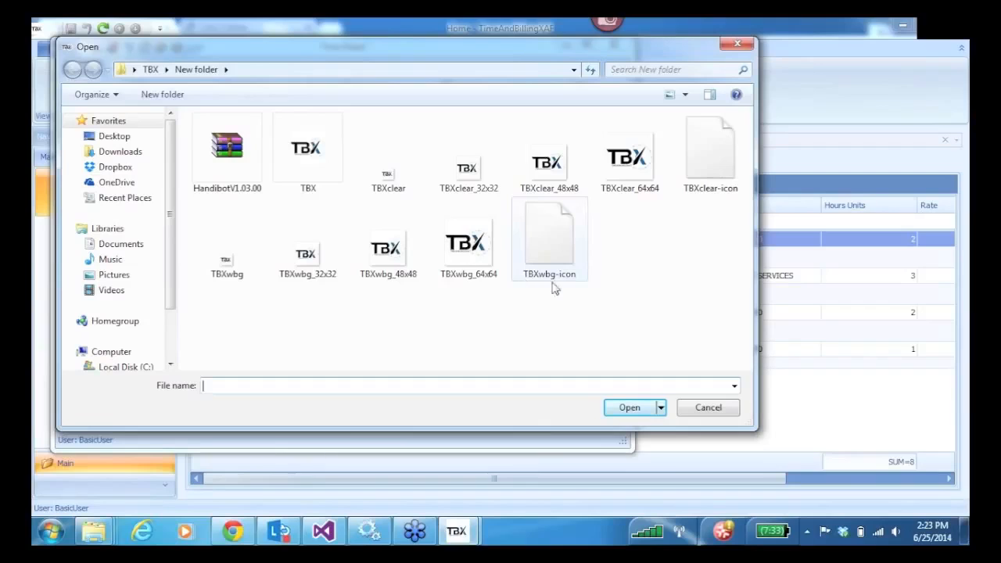
click(628, 165)
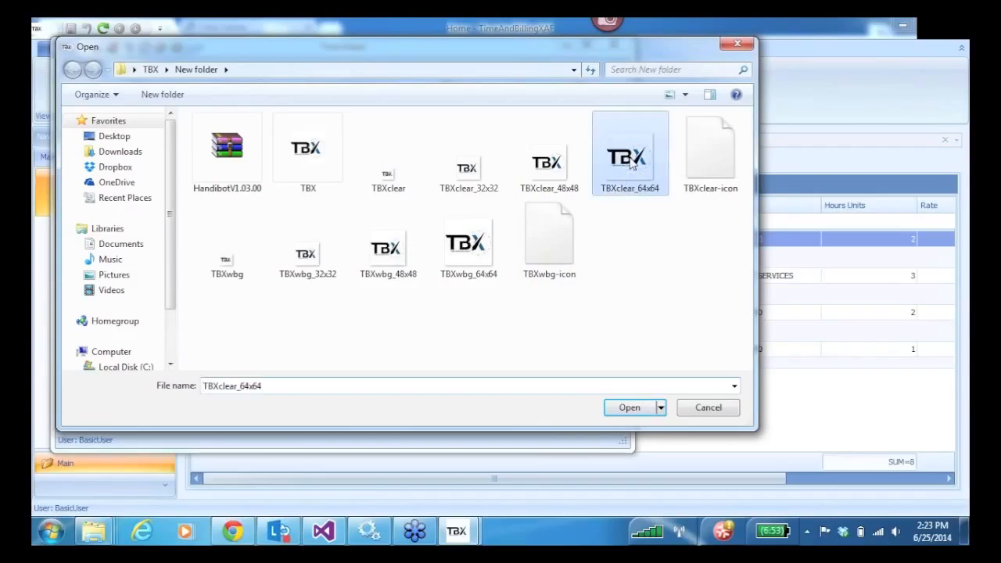
click(632, 408)
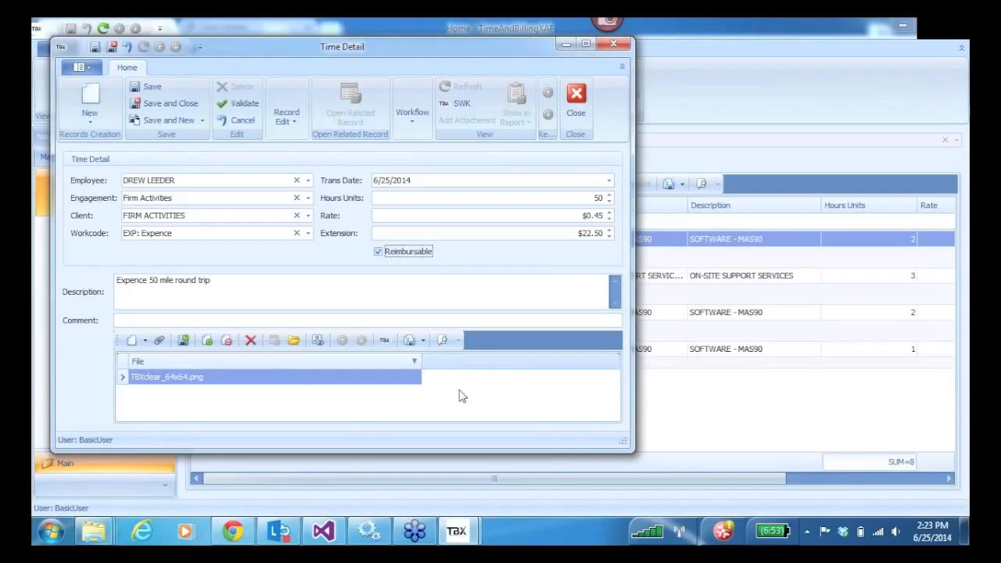
click(153, 125)
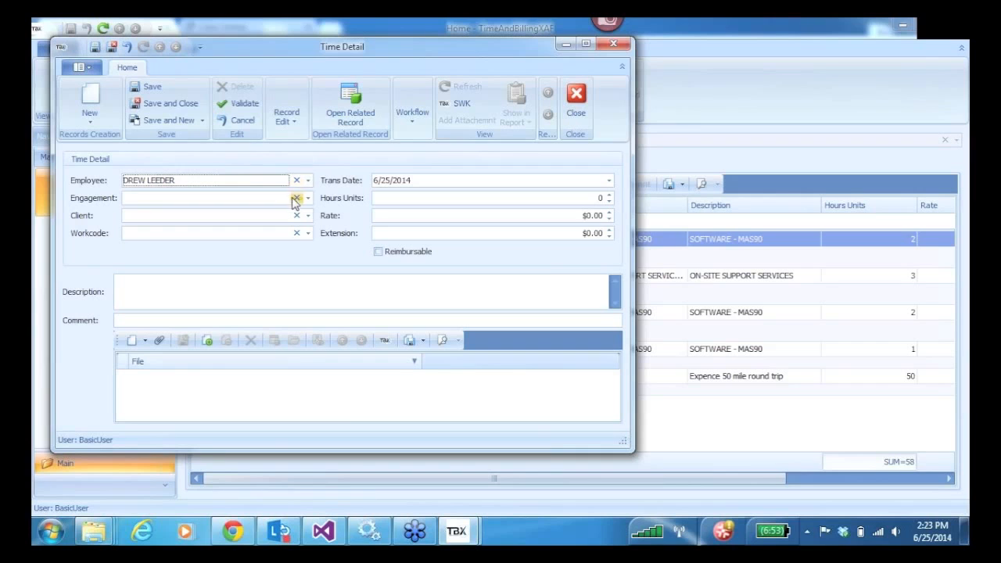
- Close the blank time entry and return to the open time detail list on the Home screen
click(573, 106)
click(351, 271)
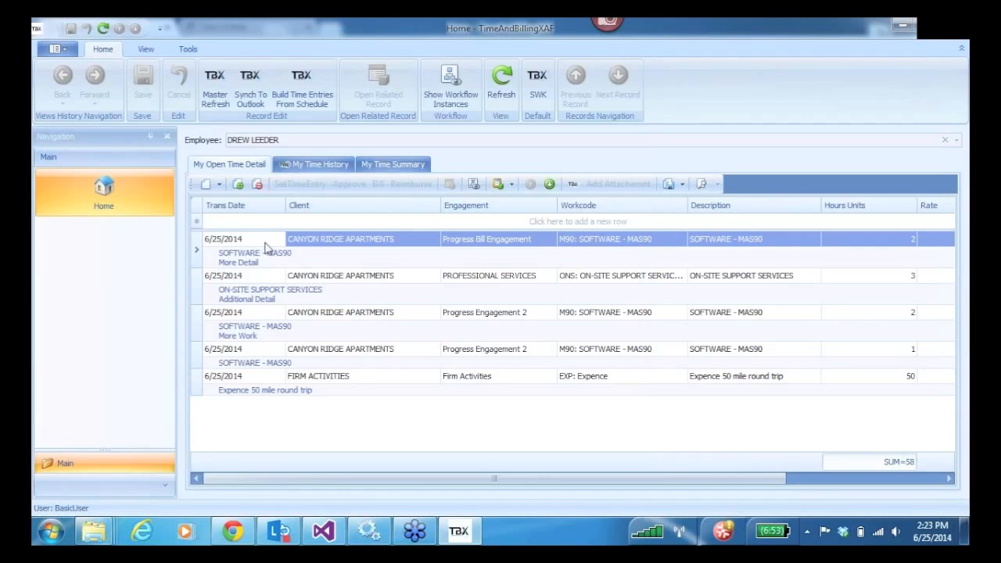
click(80, 257)
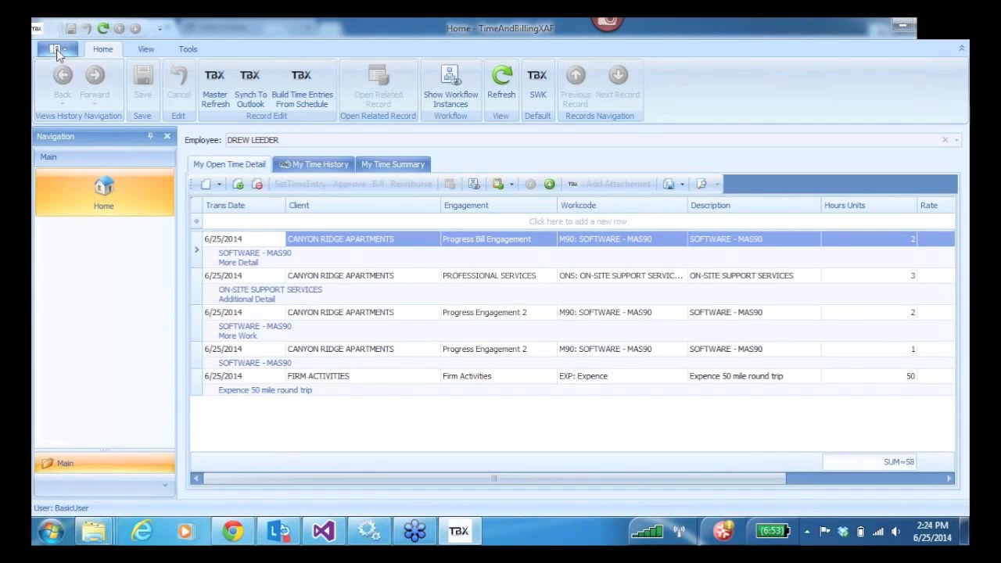
- Switch to the web version in Chrome and log on as admin
click(232, 532)
drag(489, 215, 350, 219)
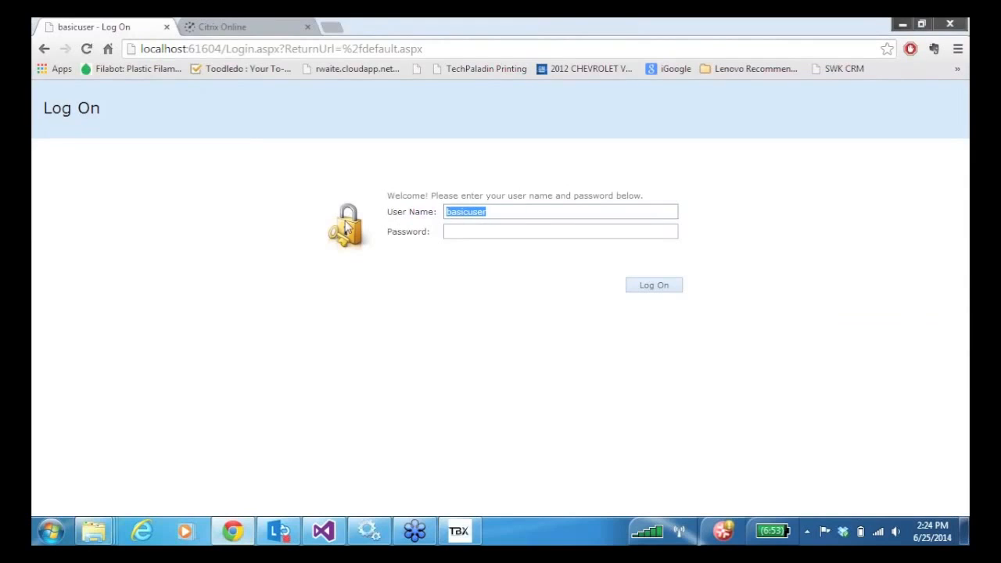
text(admin)
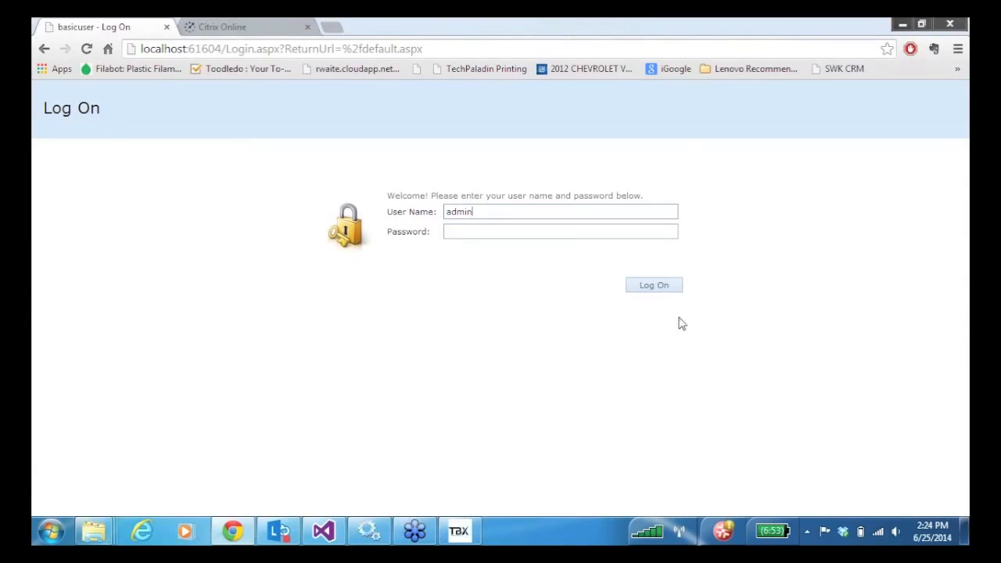
click(645, 287)
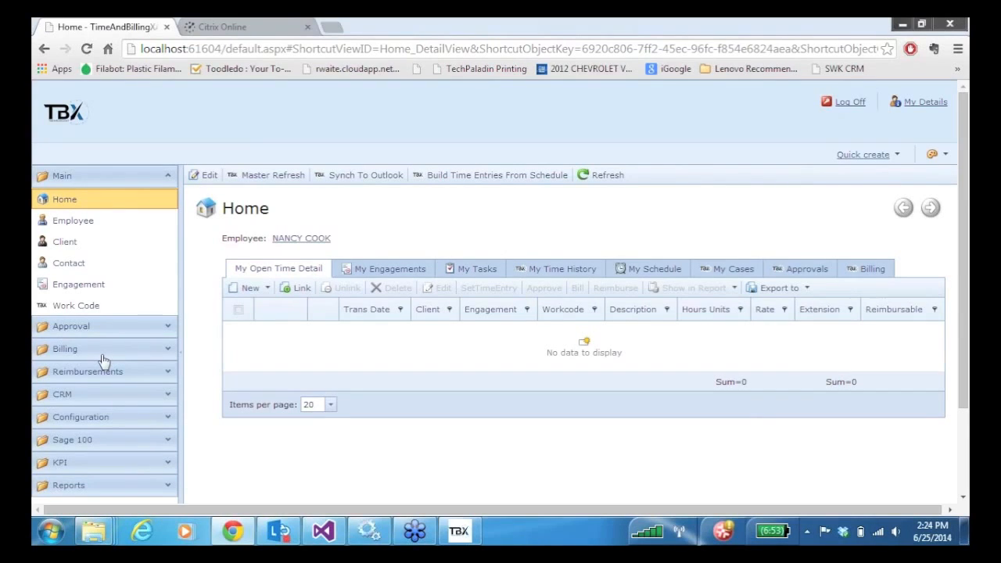
- Open the BasicUser security role from the web application's configuration section
click(90, 416)
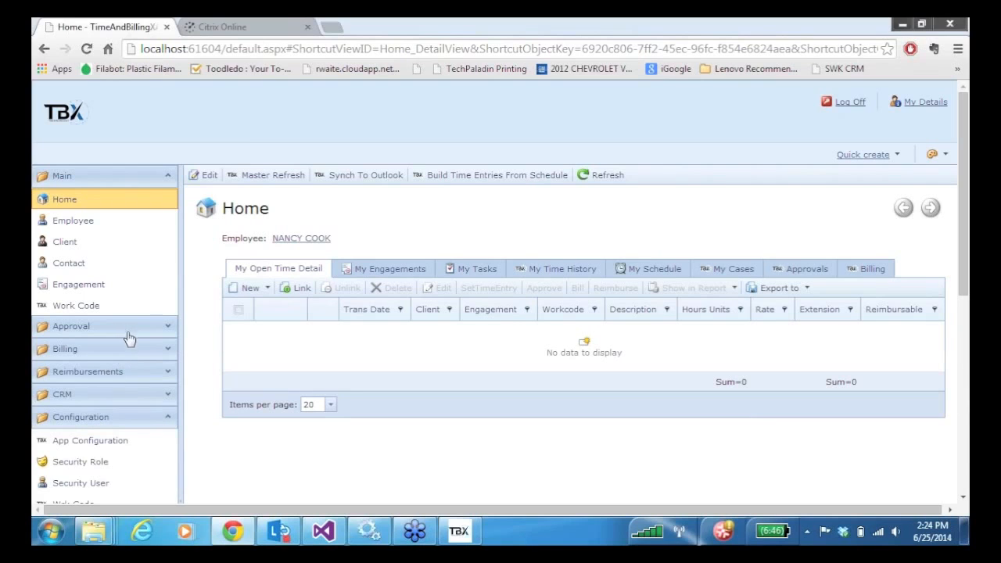
drag(965, 254, 956, 344)
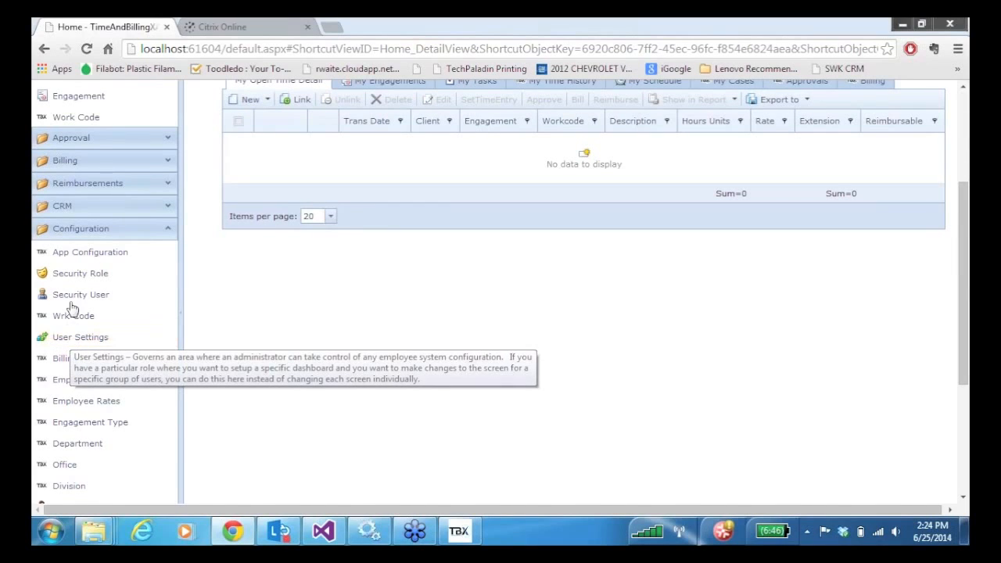
click(68, 272)
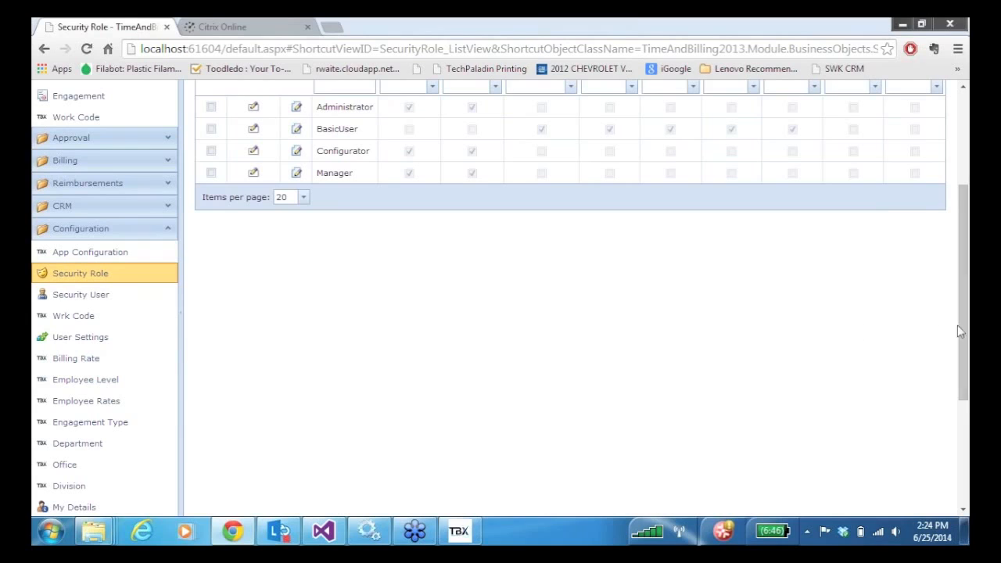
scroll(967, 327, up, 3)
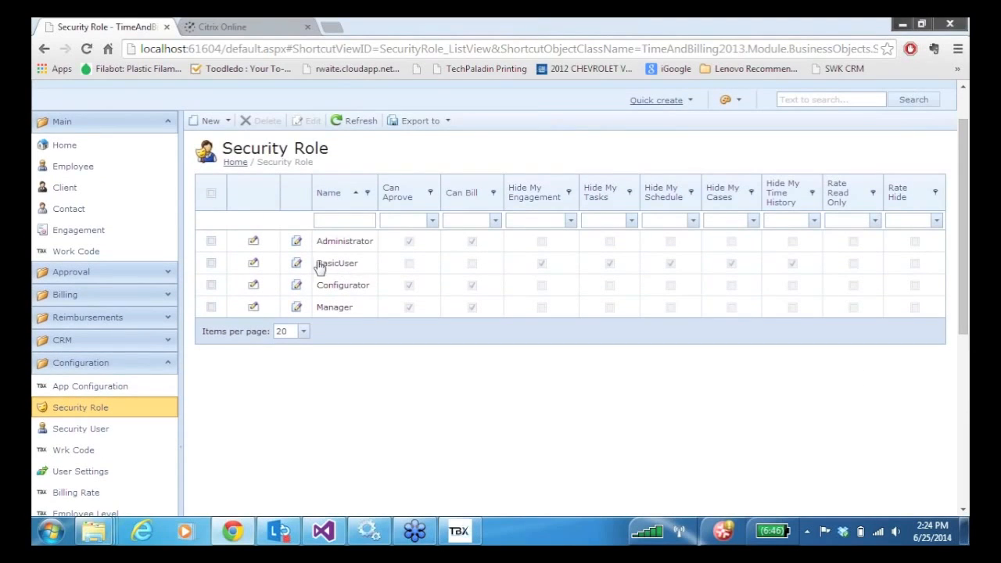
double_click(326, 264)
click(329, 266)
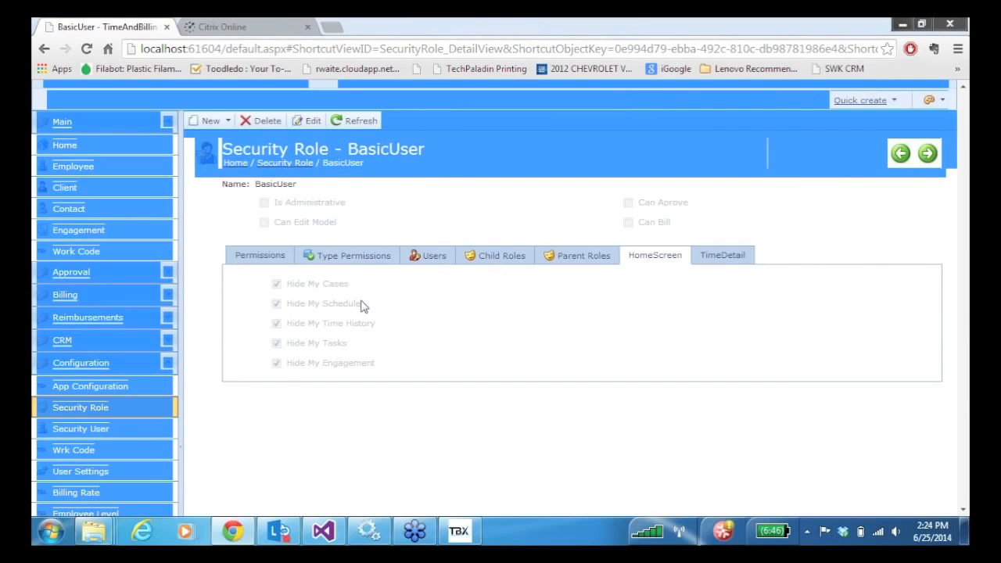
- Edit the BasicUser role to clear the home screen hide options for cases, schedule, time history, tasks and engagement, and save it
click(395, 227)
click(309, 122)
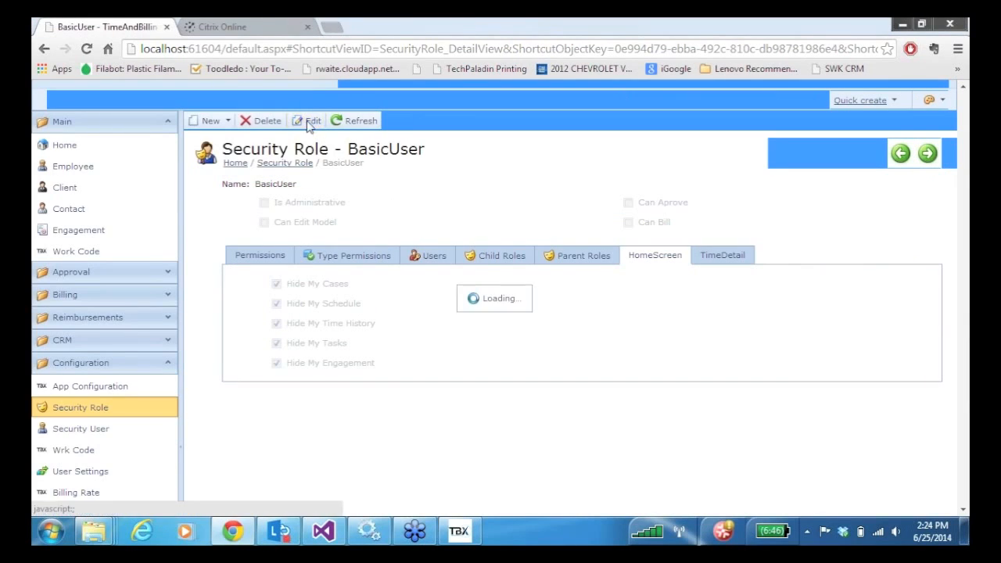
click(276, 314)
click(276, 334)
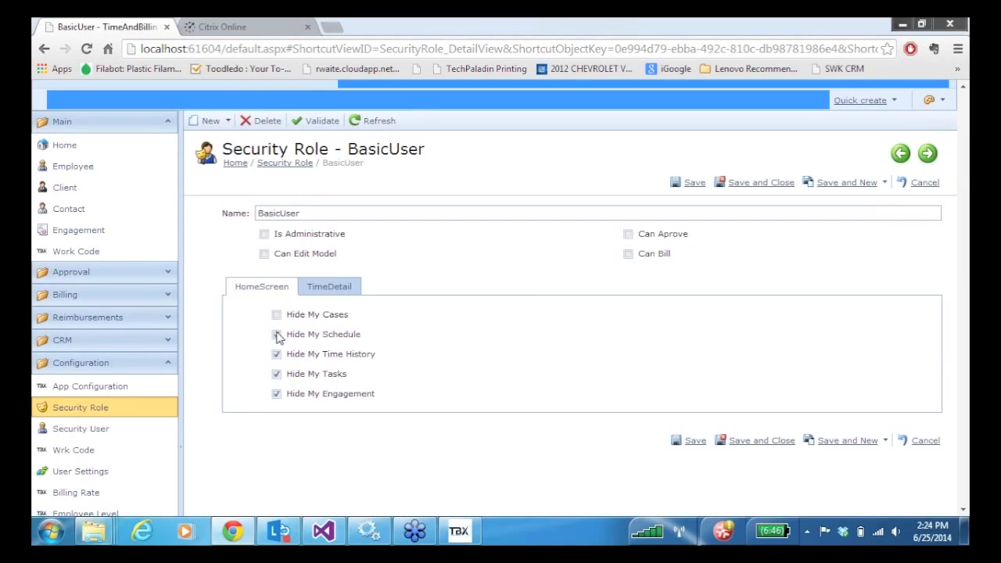
click(276, 354)
click(276, 374)
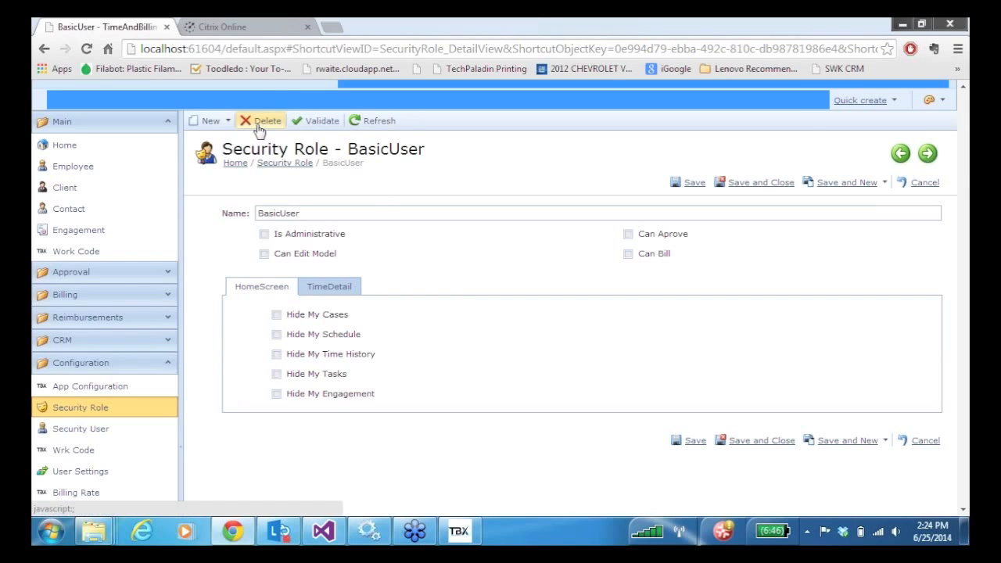
click(742, 186)
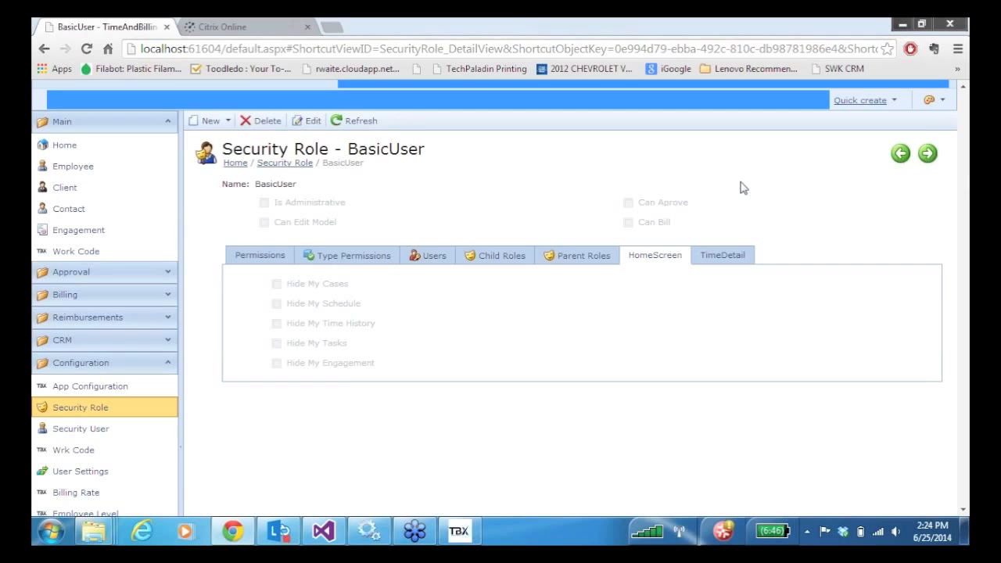
- Log off and back on as basicuser in the TBX desktop application, and view My Schedule on the Home screen
click(903, 26)
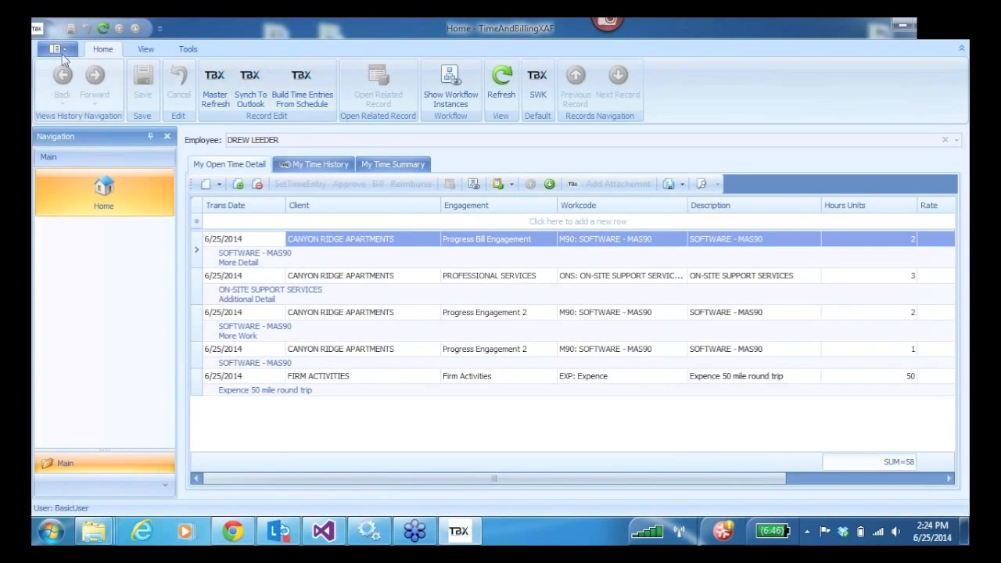
click(61, 50)
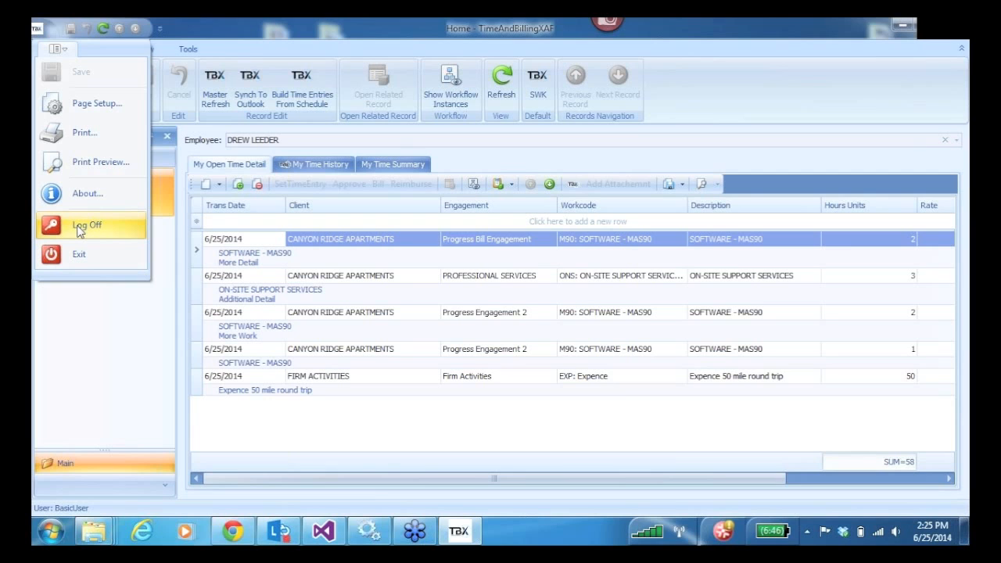
click(77, 226)
click(557, 314)
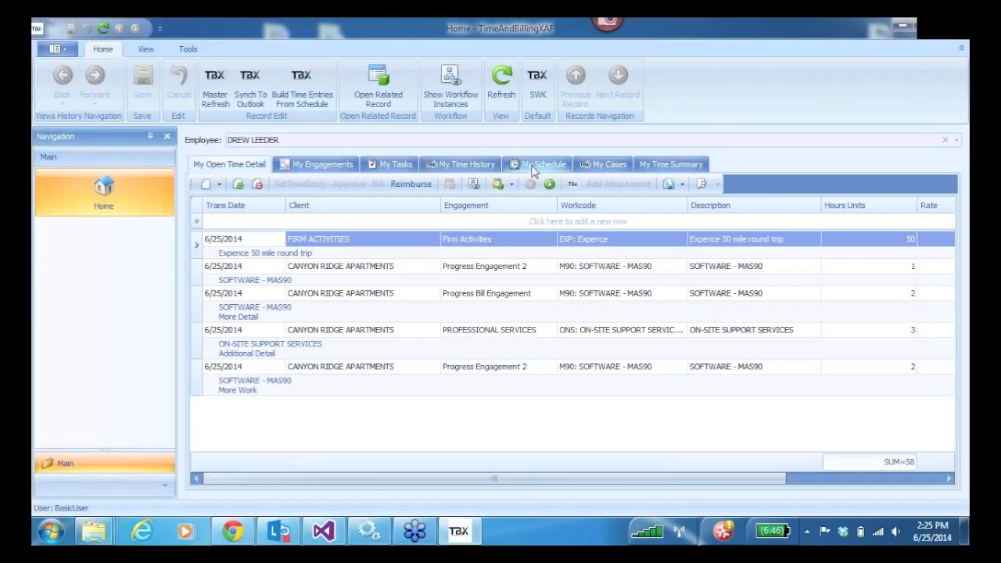
click(540, 167)
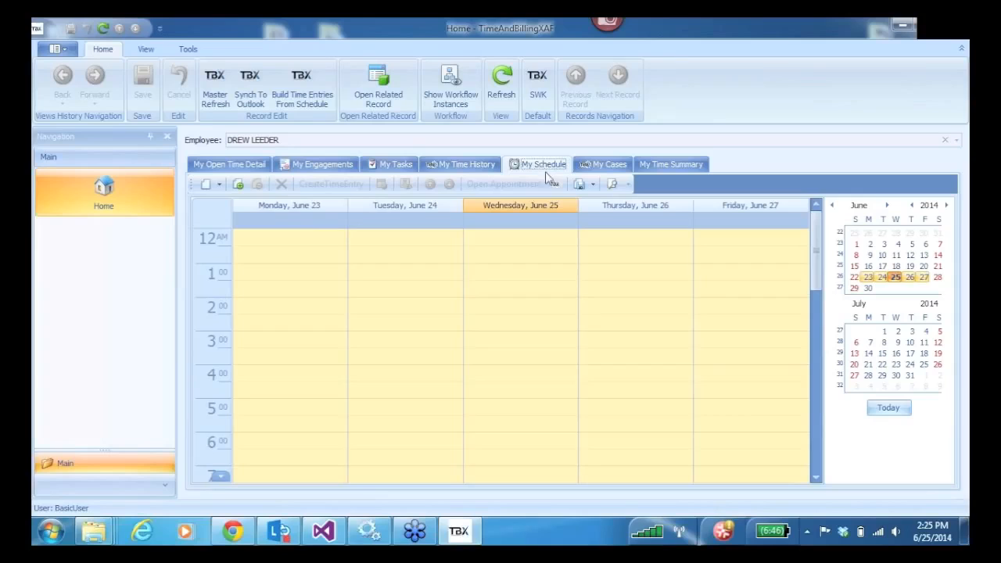
- Add a Work Performed appointment to the schedule on Wednesday, June 25, from 3:00 PM to 6:00 PM
drag(817, 252, 824, 337)
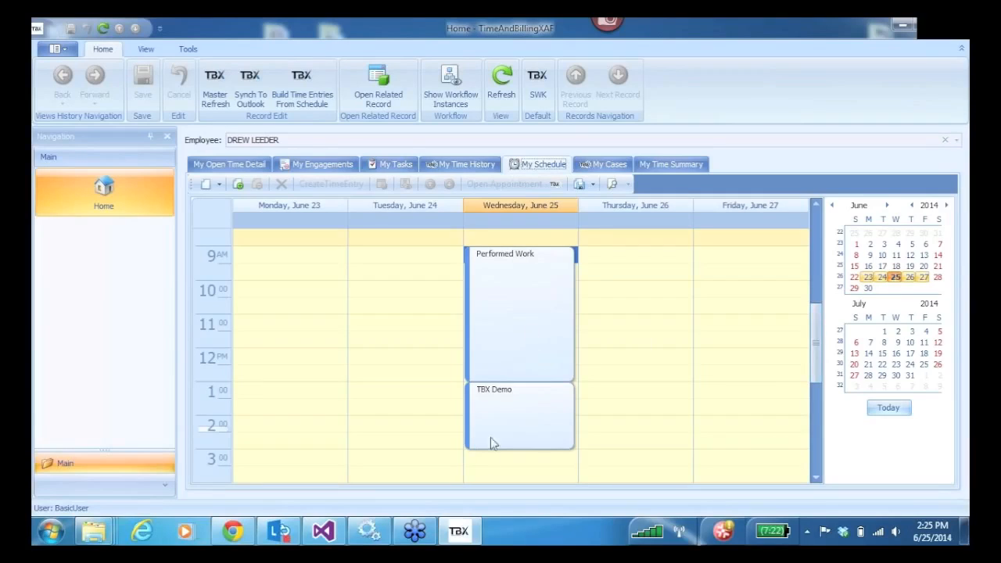
click(501, 463)
drag(818, 343, 816, 403)
drag(475, 277, 475, 357)
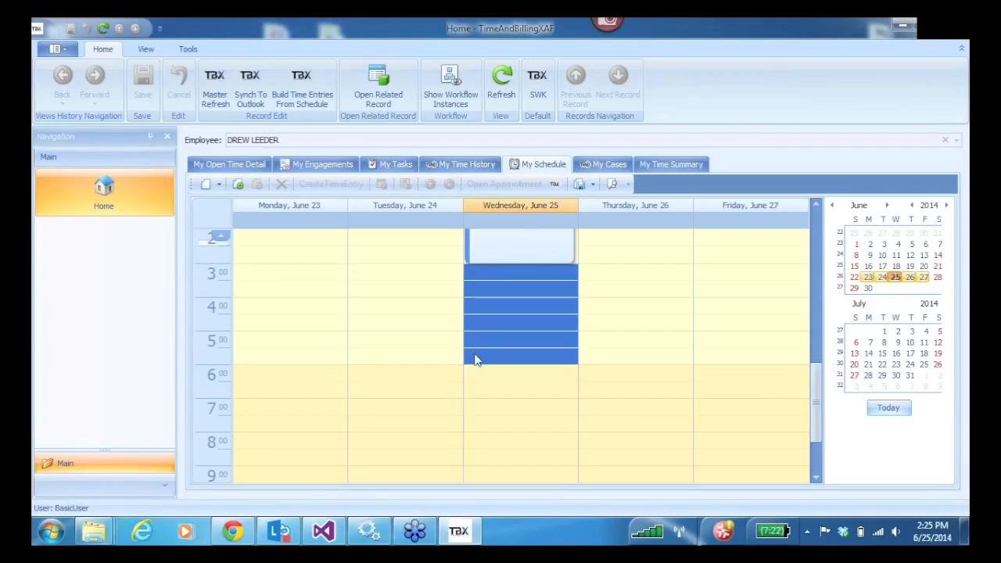
text(Work Performed)
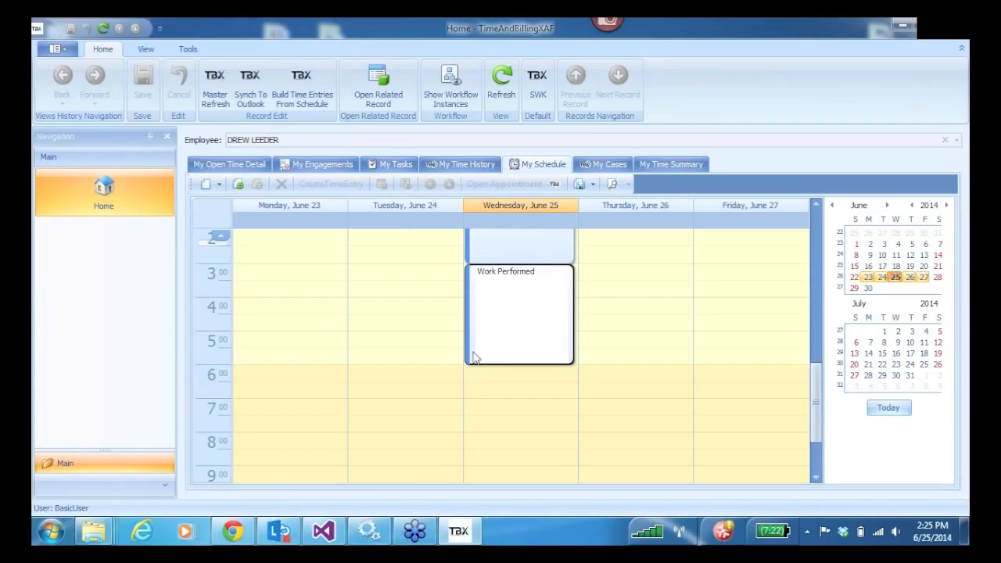
click(612, 290)
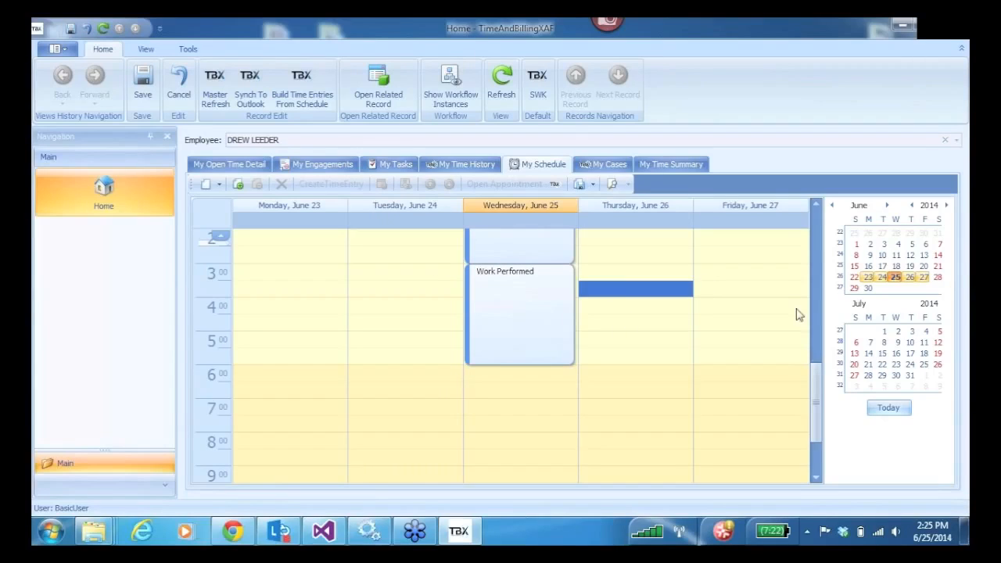
- Assign the Work Performed schedule event to Progress Bill Engagement with work code M90: SOFTWARE - MAS90, saving and closing it
drag(816, 391, 816, 333)
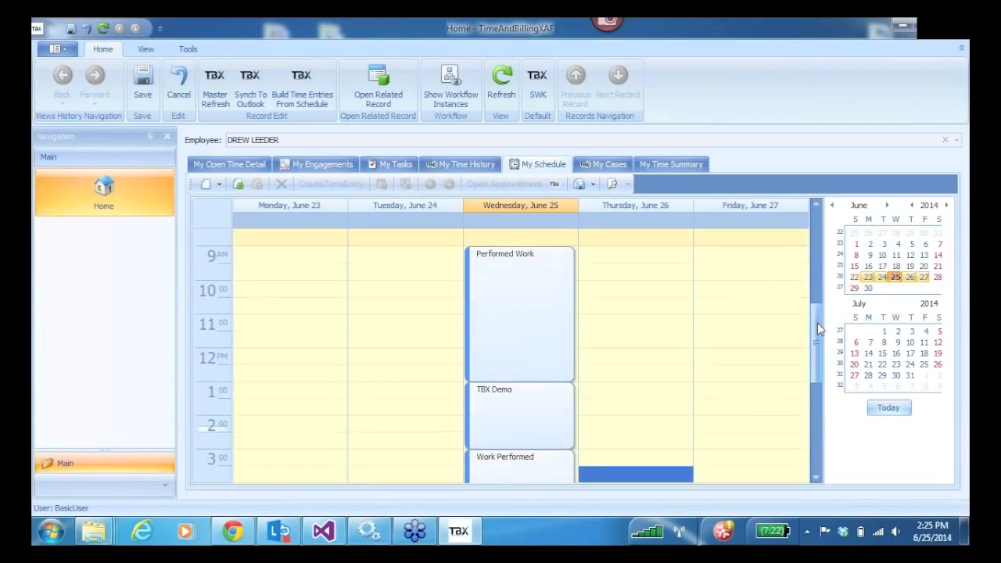
click(510, 300)
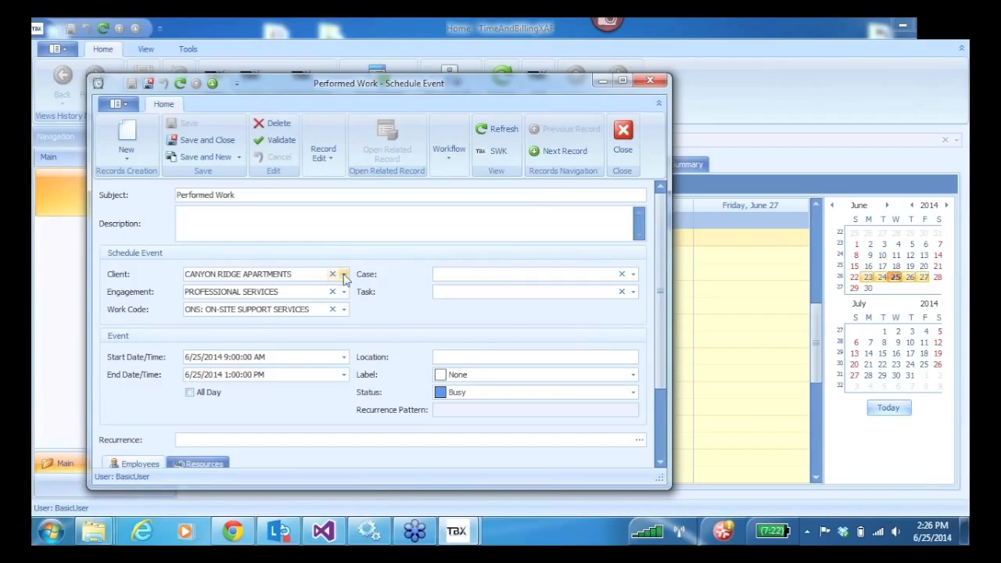
click(555, 152)
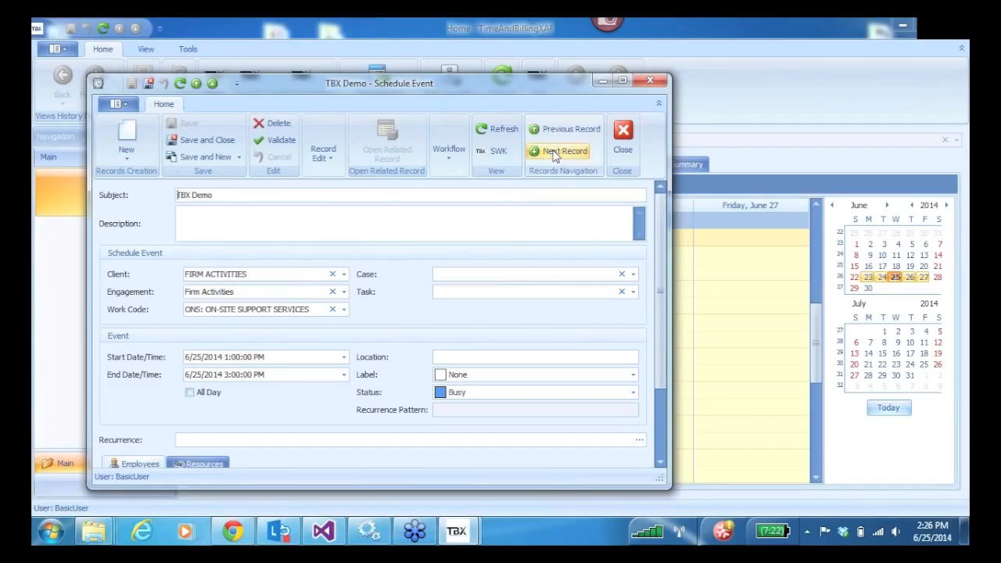
click(555, 152)
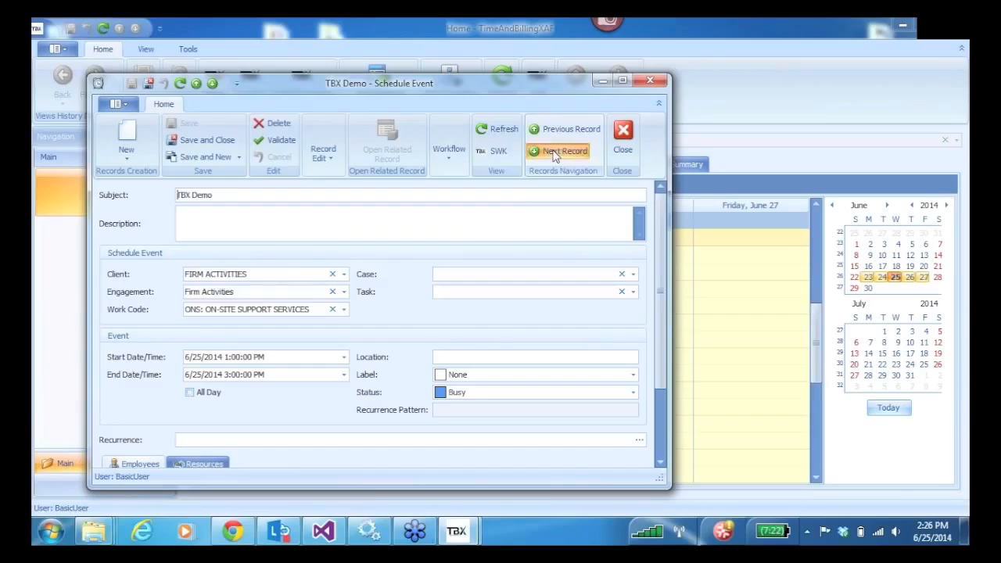
click(343, 292)
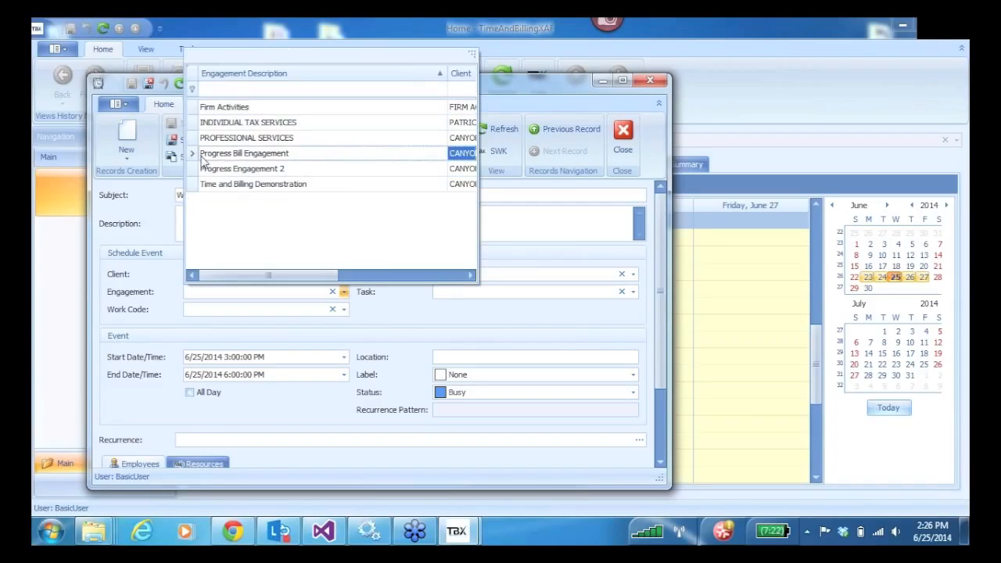
click(196, 157)
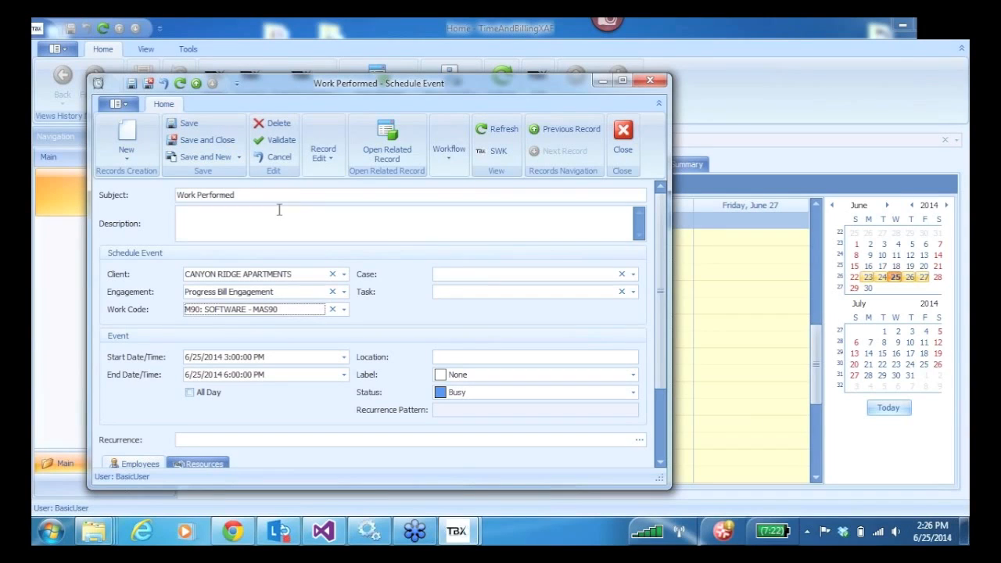
click(192, 143)
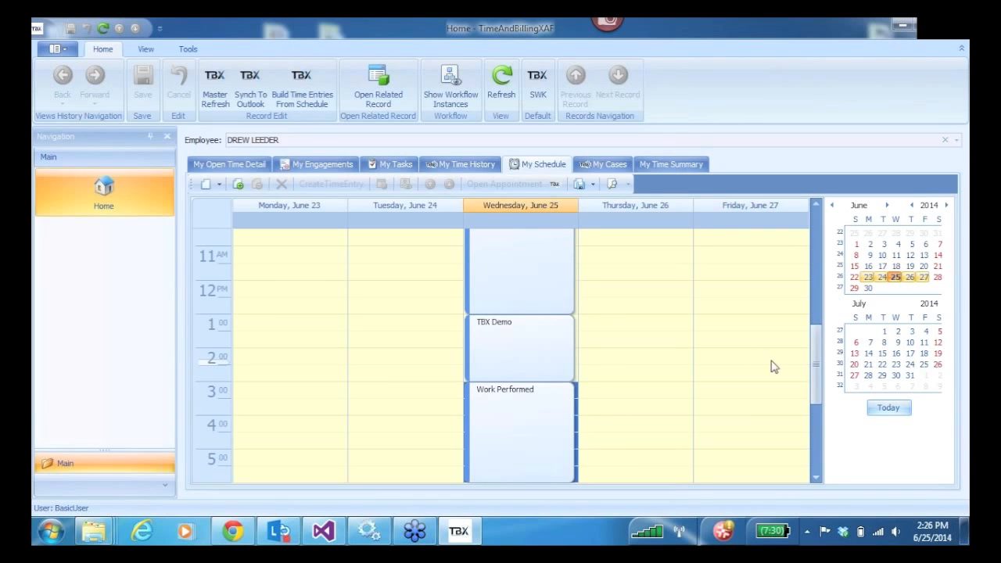
- Build time entries from the schedule for 6/25/2014 and view them in My Open Time Detail
drag(818, 363, 818, 323)
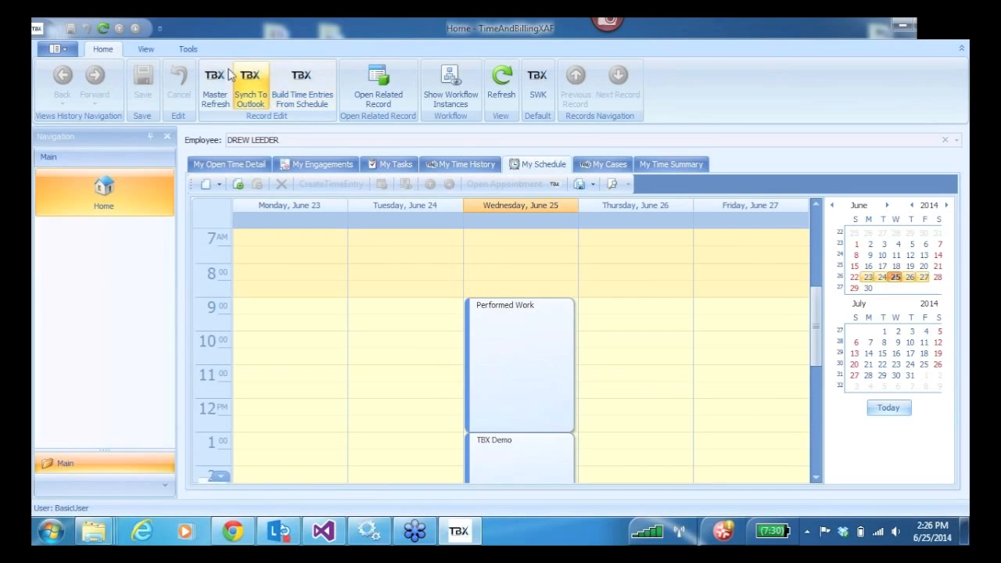
click(305, 76)
click(689, 152)
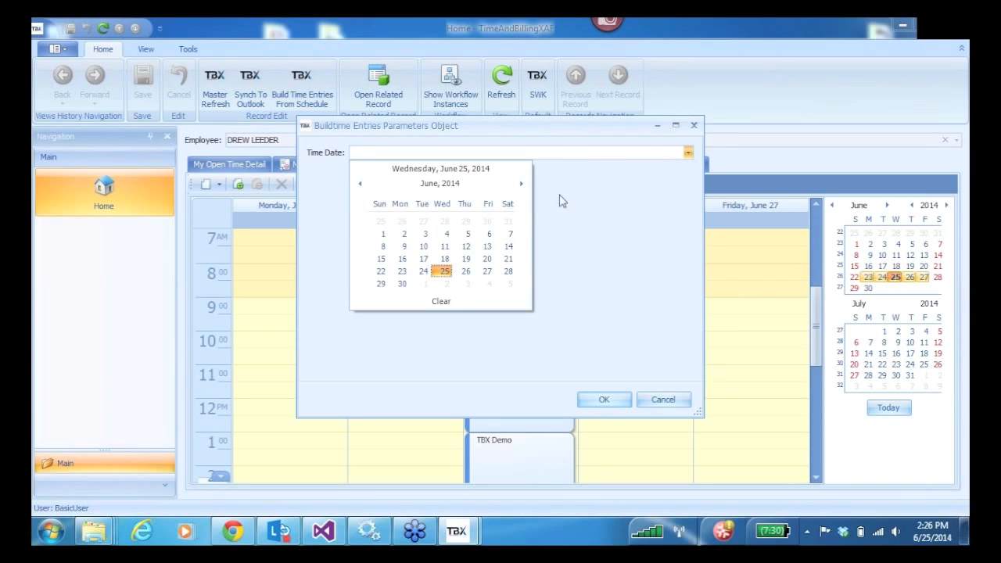
click(442, 271)
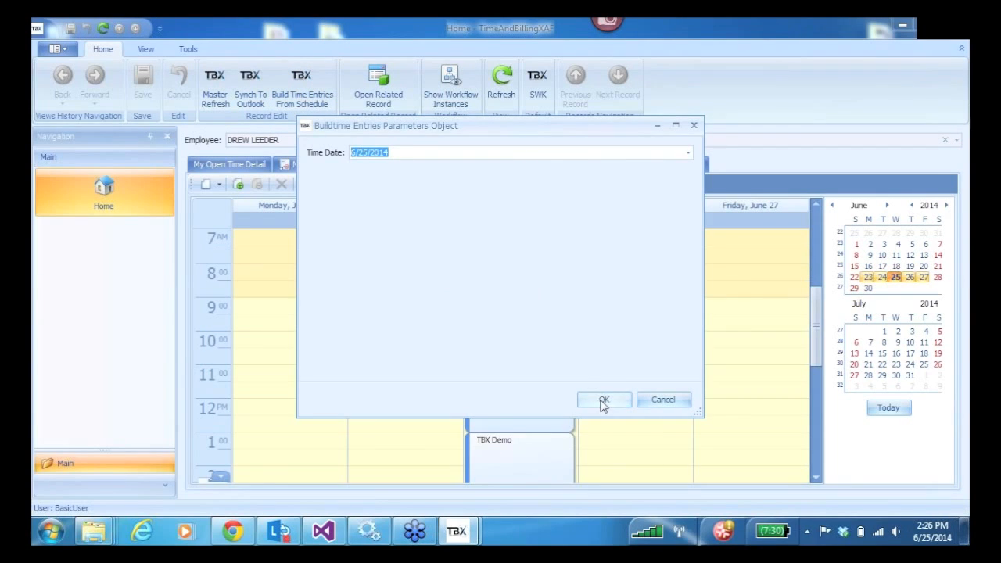
click(603, 401)
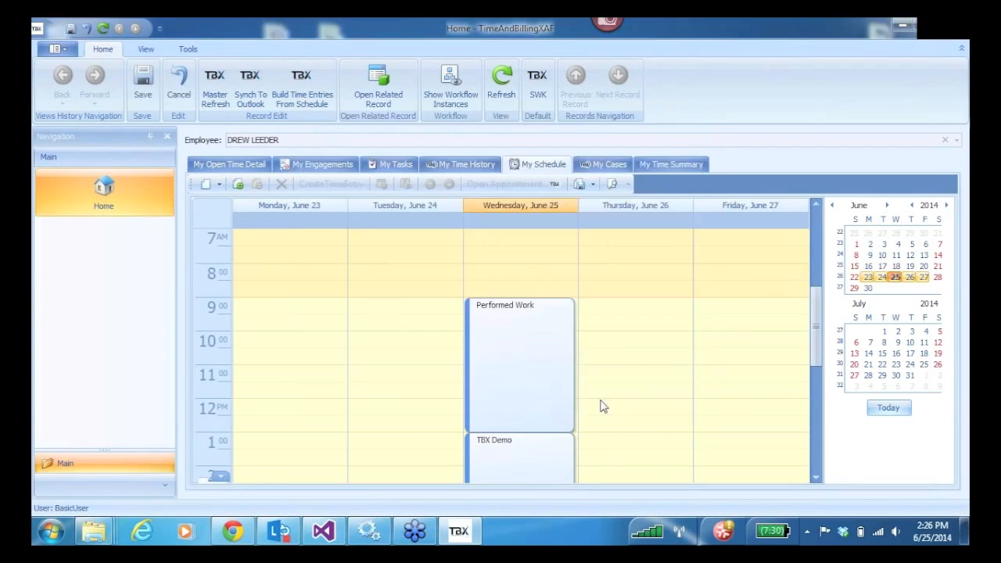
click(229, 164)
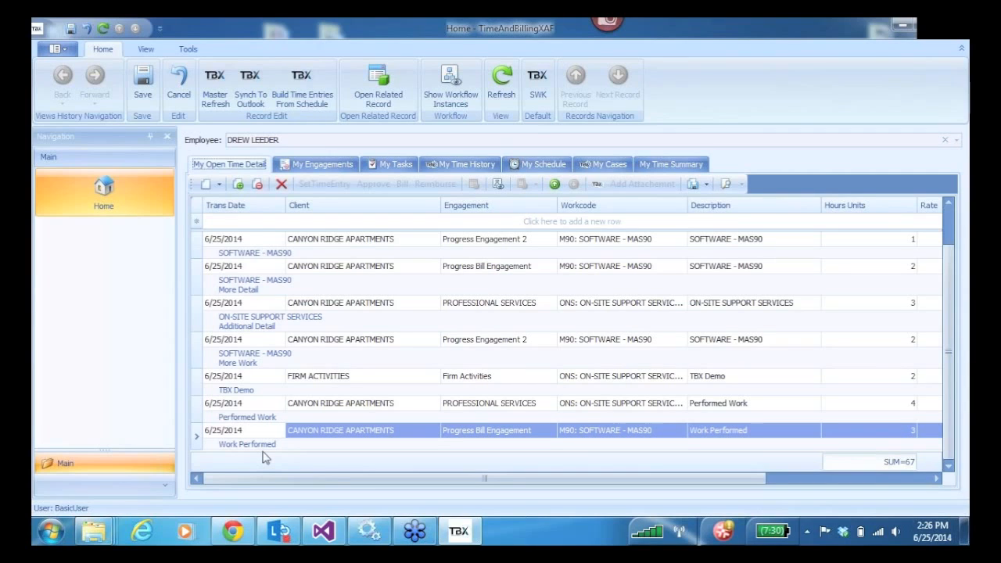
- Add a Recurring Sample appointment to My Schedule on Thursday, June 26, from 3:00 PM to 6:00 PM
click(540, 164)
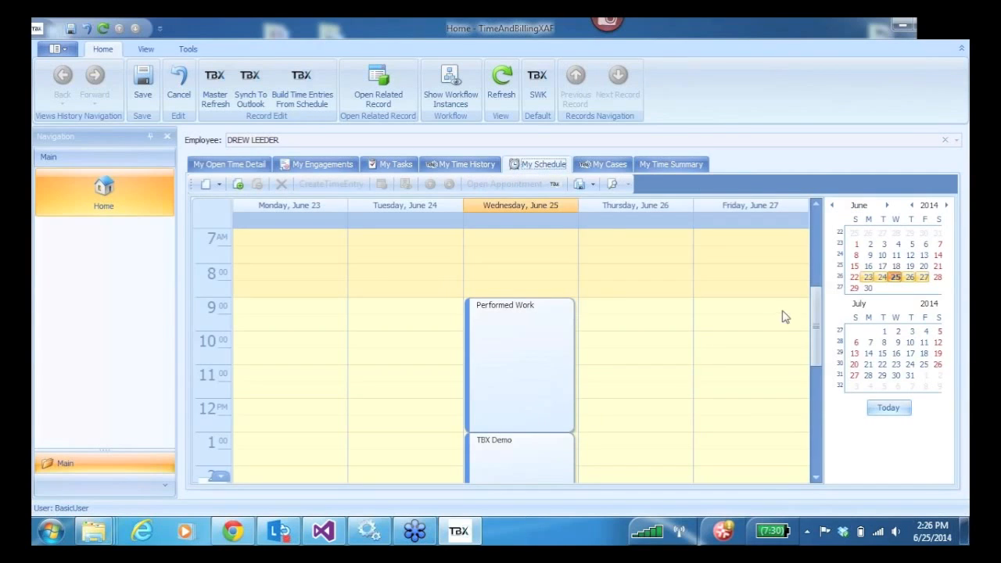
drag(819, 316, 820, 357)
drag(615, 378, 617, 458)
text(Recurring Sample)
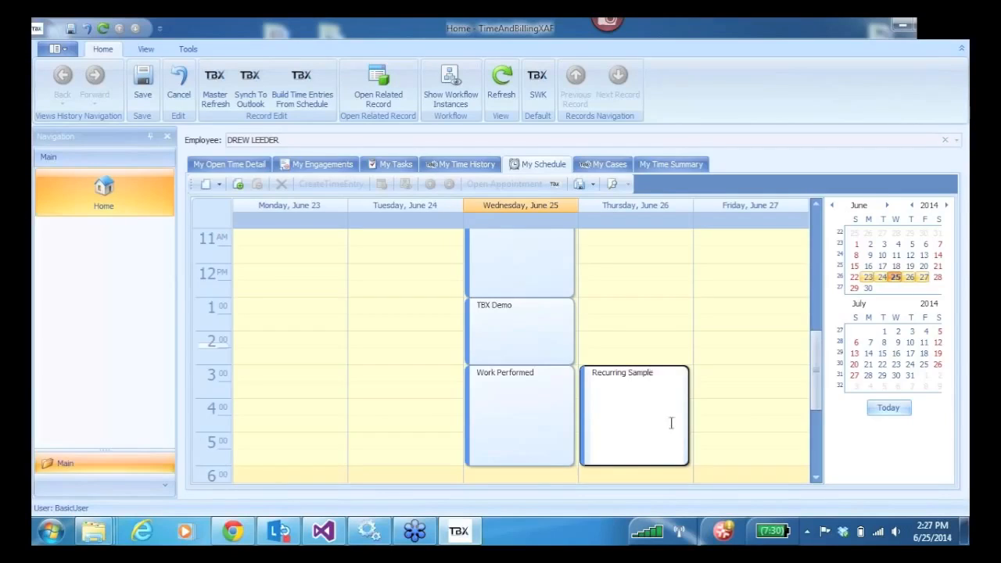
click(616, 365)
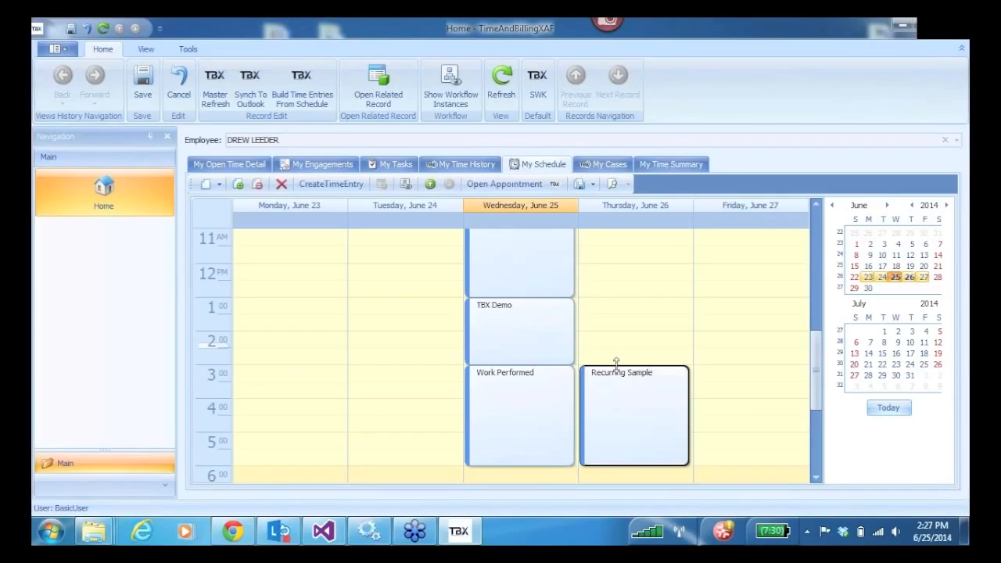
- Open the Recurring Sample event and set its recurrence to weekly on Monday through Friday
double_click(628, 429)
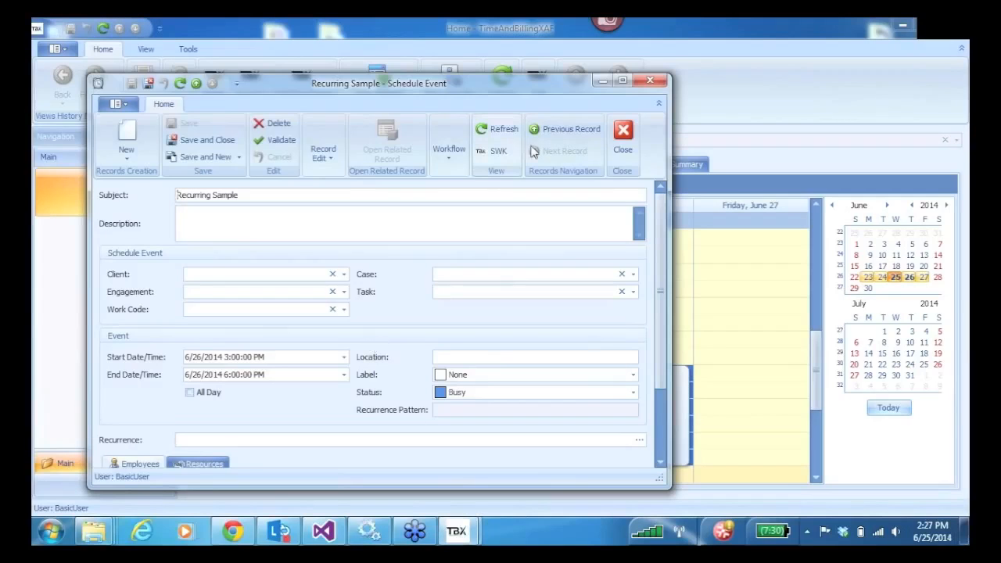
click(625, 80)
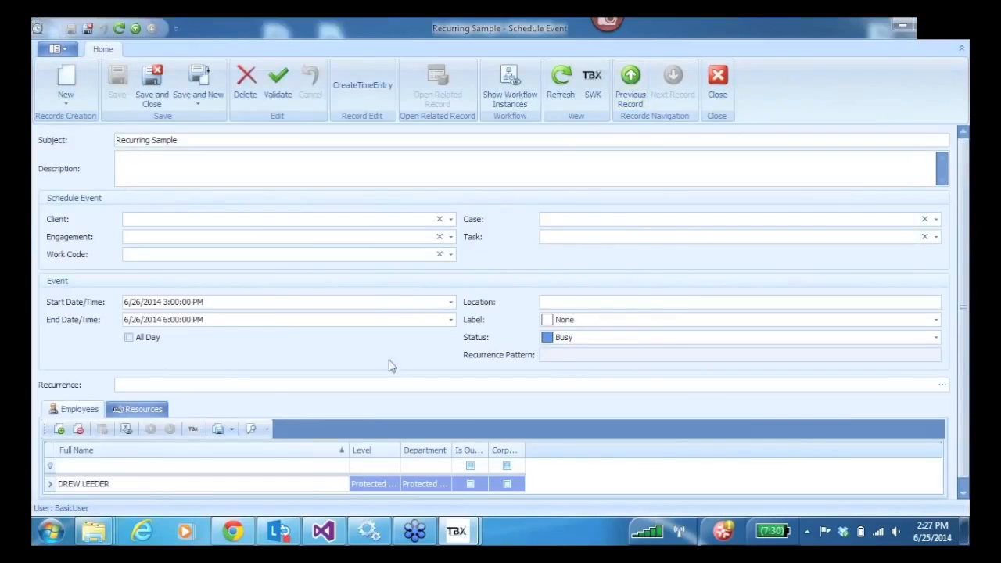
click(942, 384)
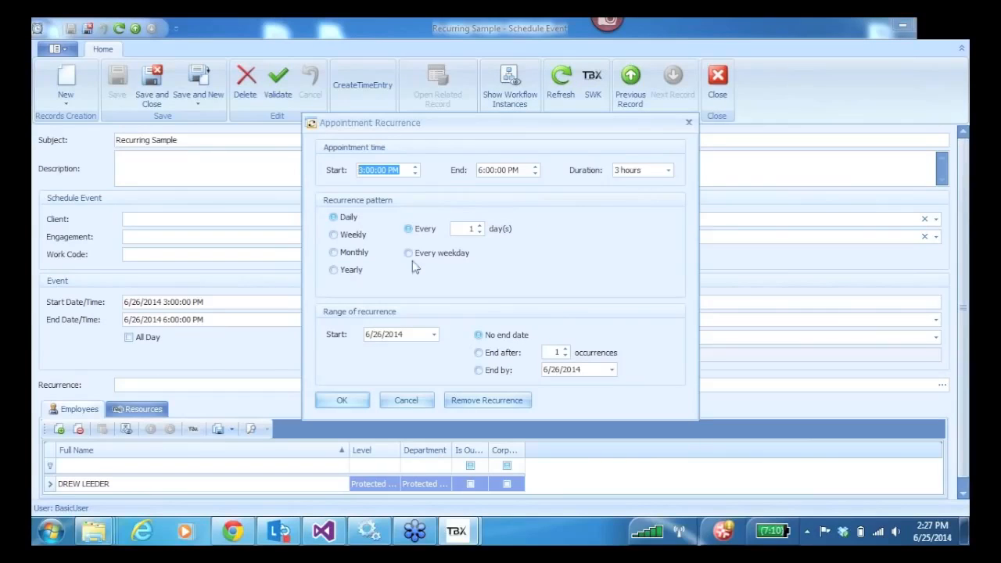
click(335, 236)
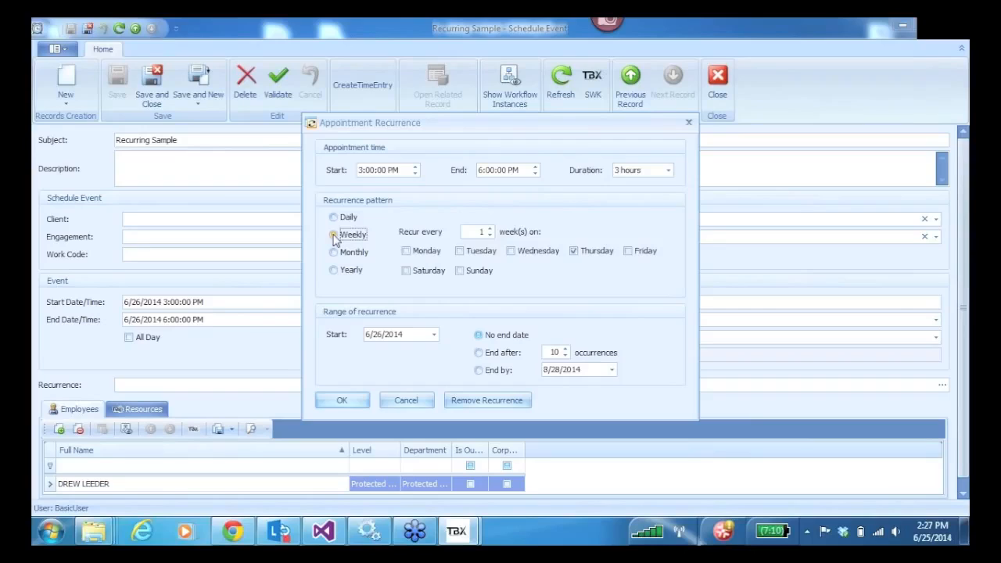
click(334, 218)
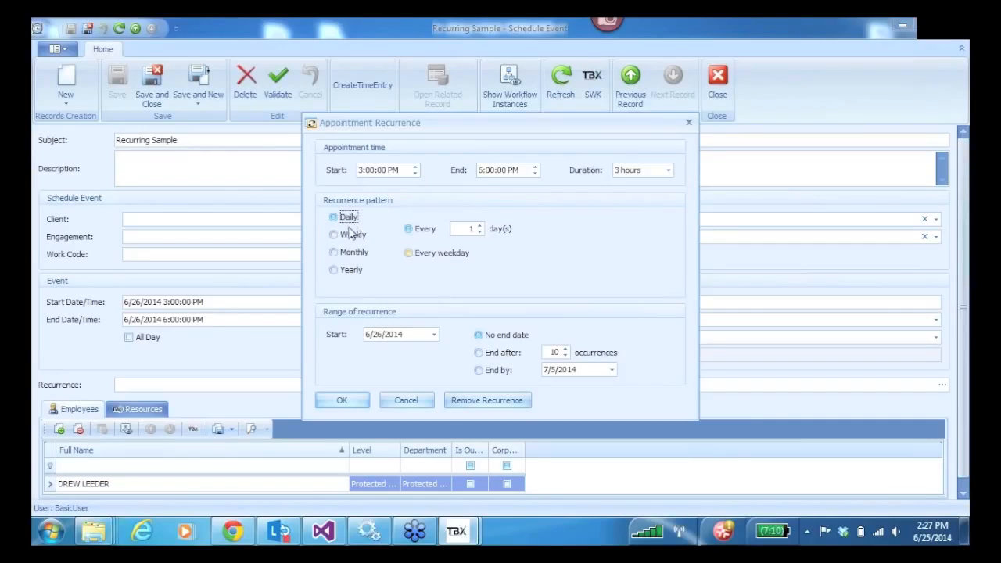
click(335, 237)
click(406, 253)
click(460, 251)
click(510, 252)
click(629, 251)
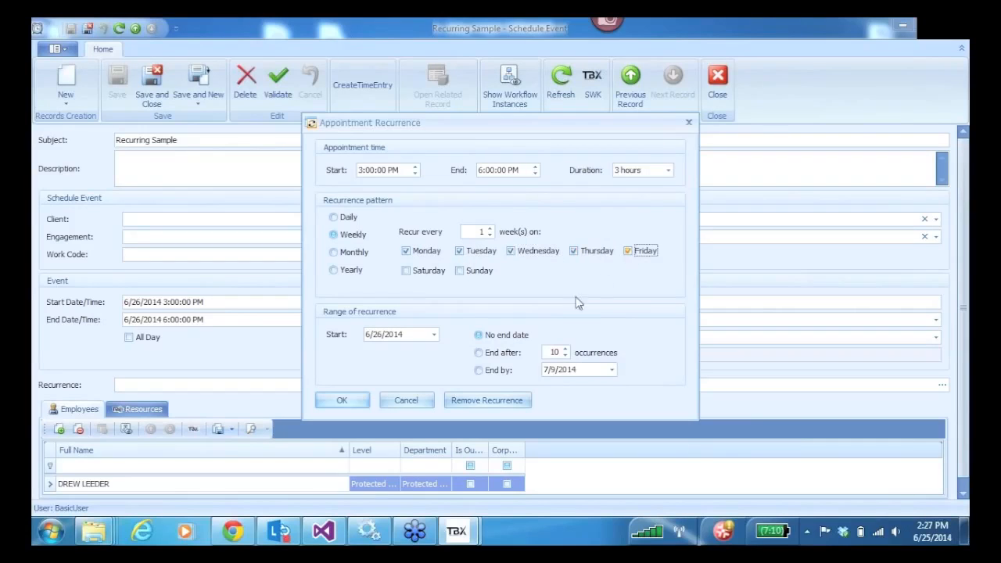
- Set the recurrence to end by 7/16/2014, accept it, and save and close the Recurring Sample event
click(479, 372)
click(611, 370)
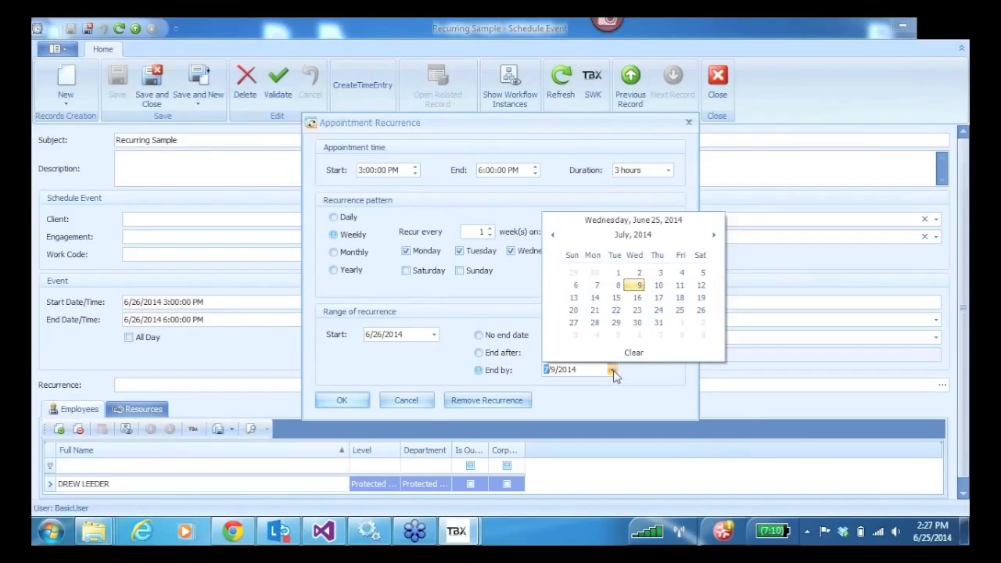
click(639, 301)
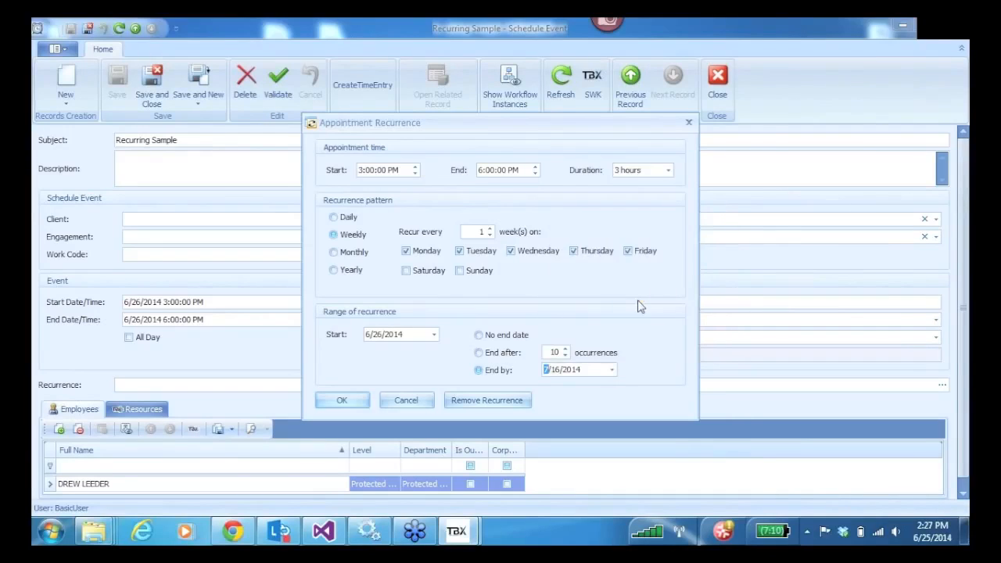
click(347, 402)
click(152, 86)
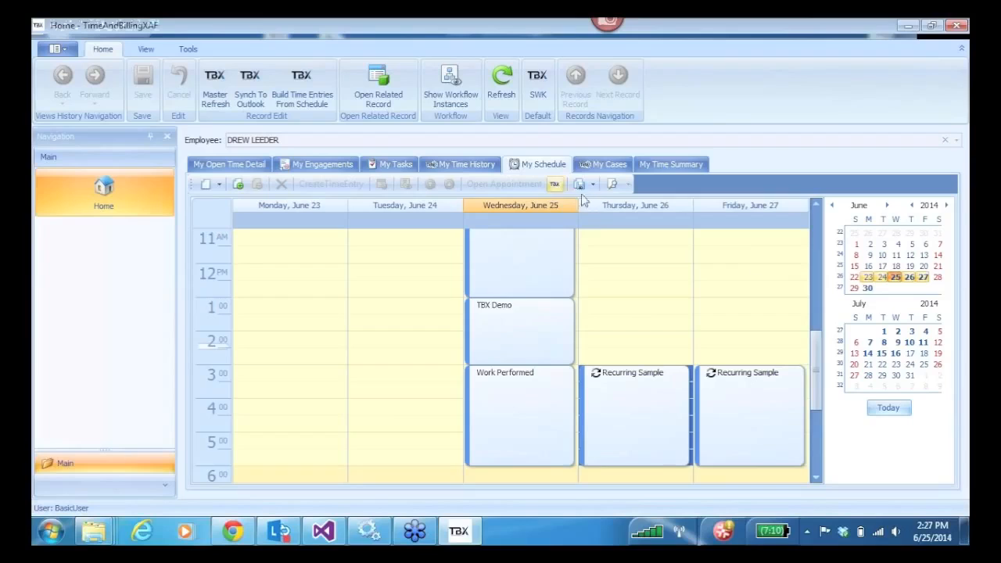
- Review the Recurring Sample occurrences week by week from June 30 through July 25, and return to the week of July 7
click(855, 289)
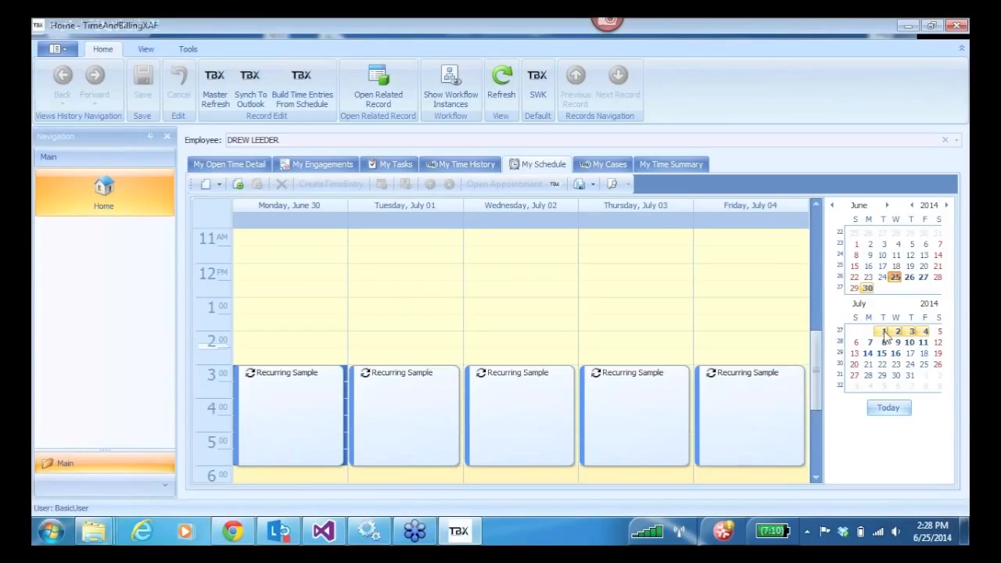
click(857, 345)
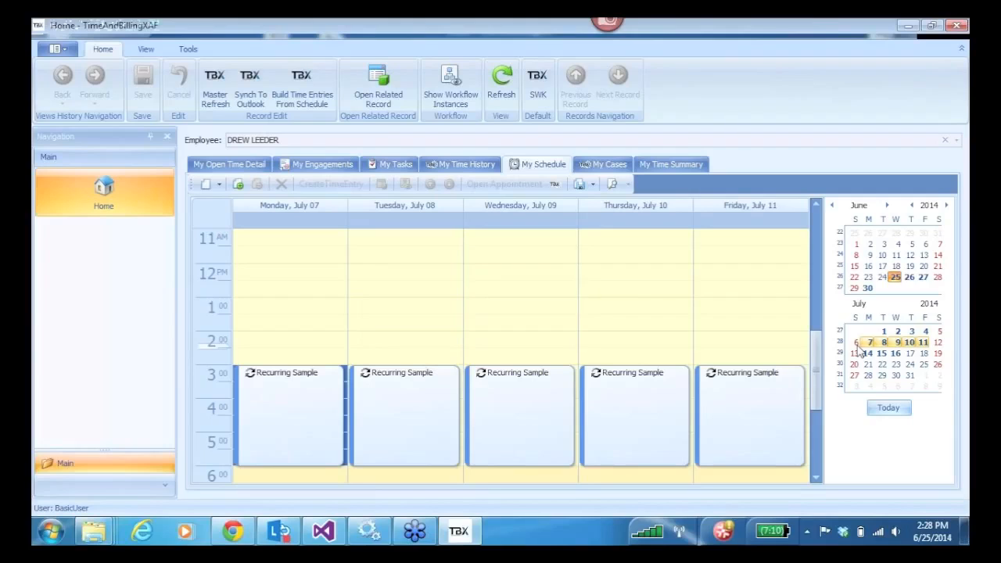
click(855, 354)
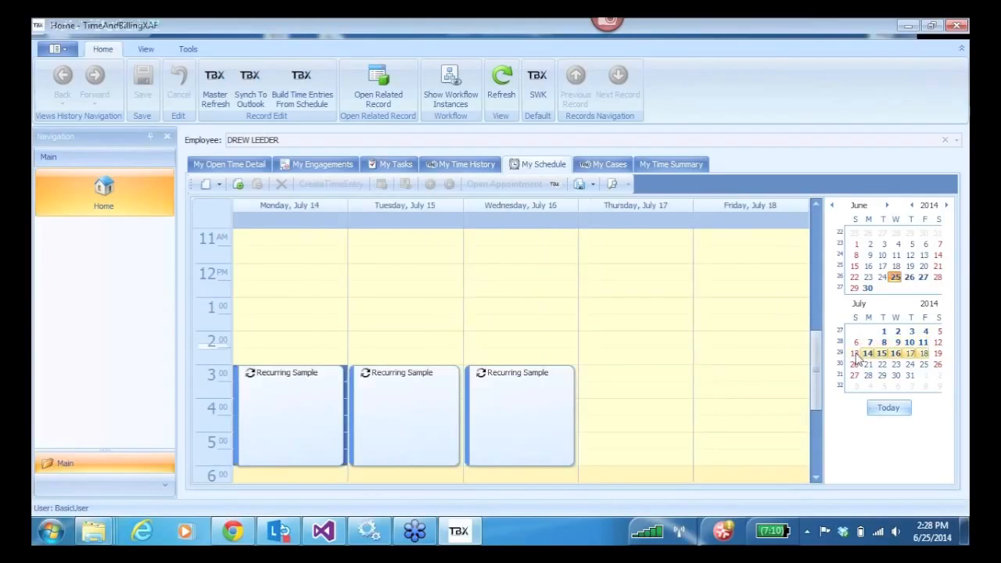
click(854, 365)
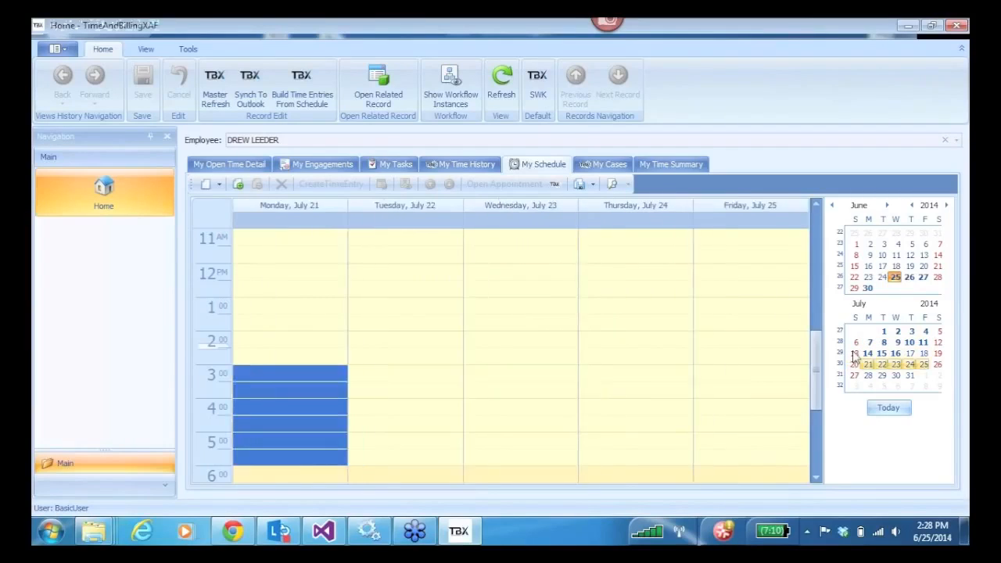
click(854, 353)
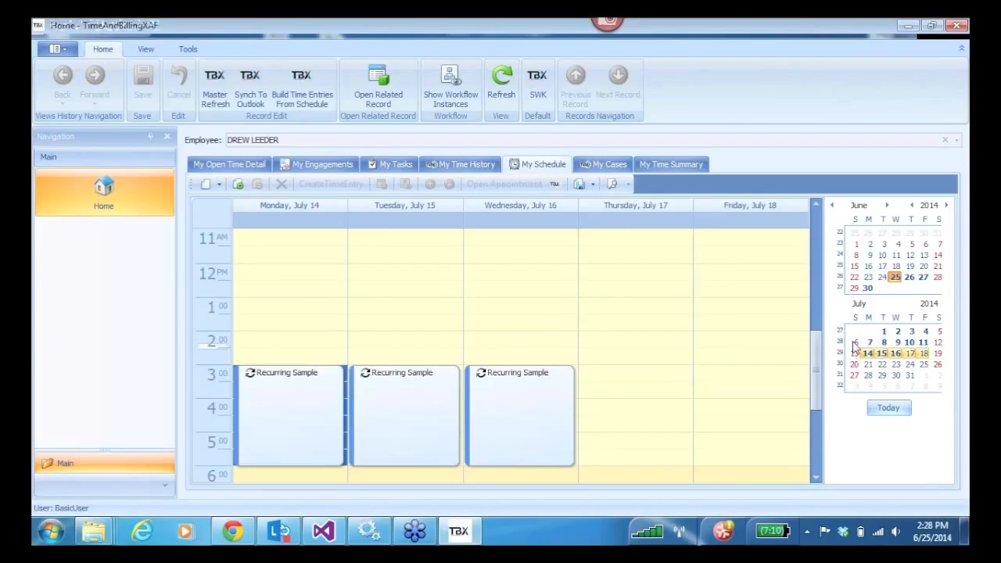
click(855, 343)
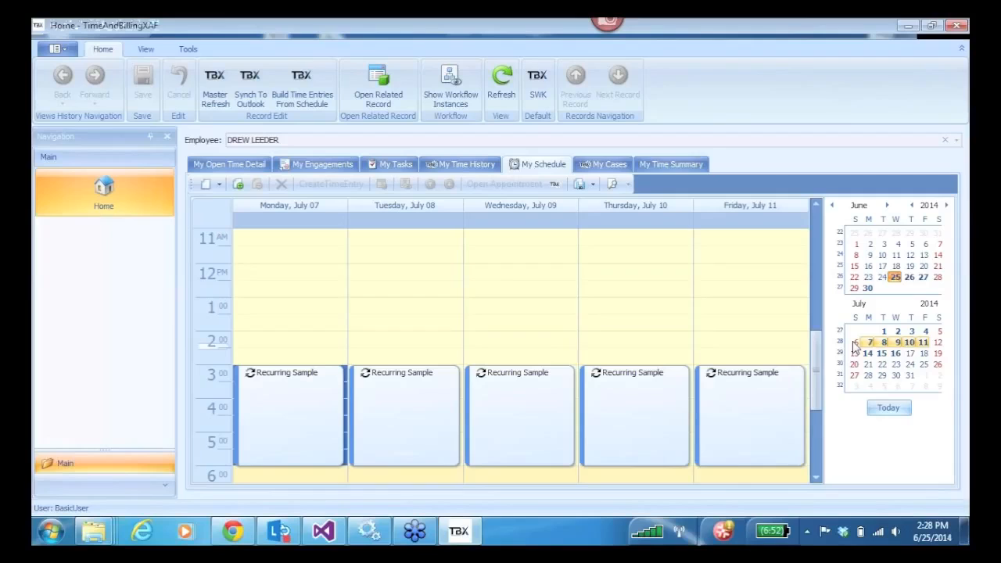
- Log off the basic user, log on as Admin, and maximize the application window
click(58, 49)
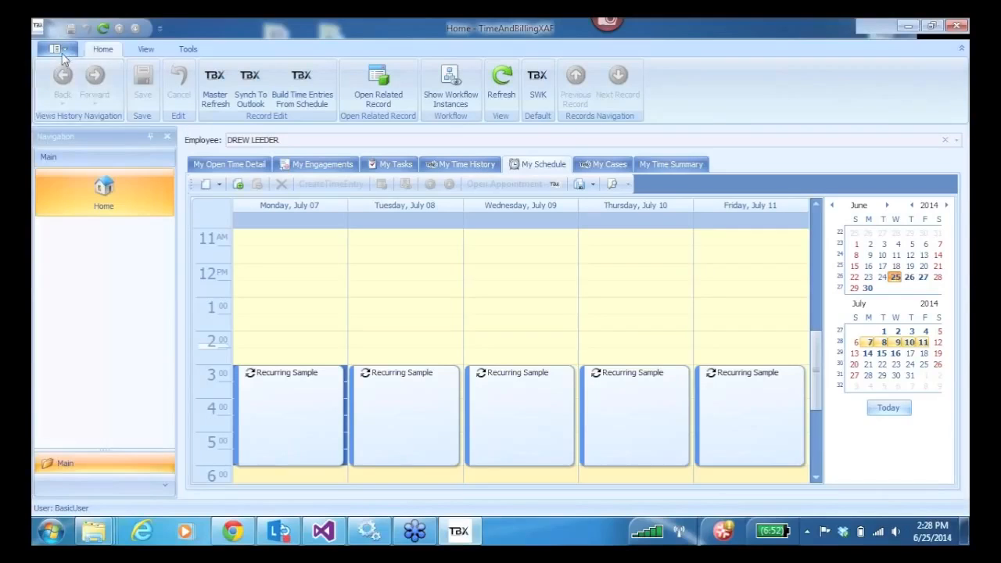
click(80, 227)
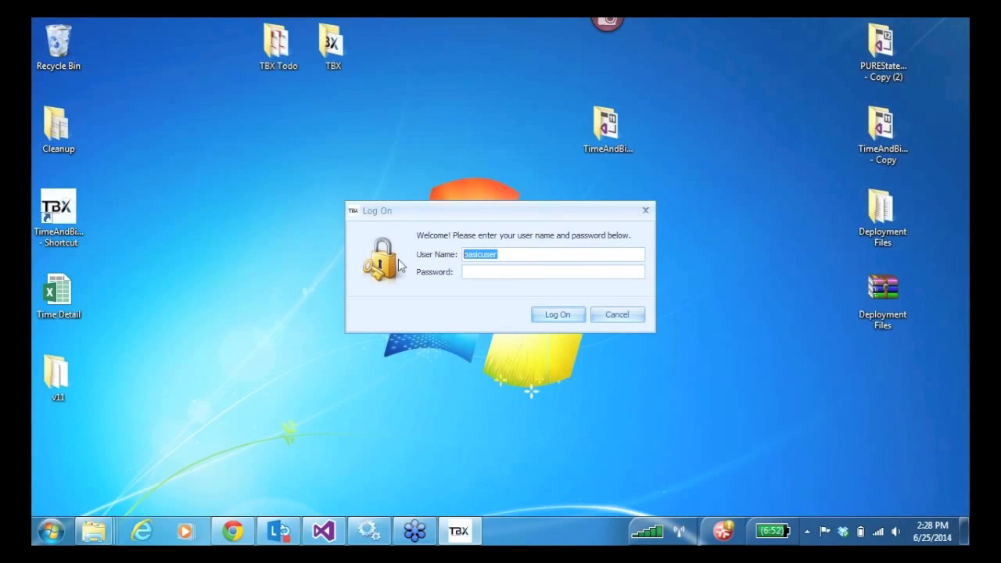
text(ad)
click(560, 317)
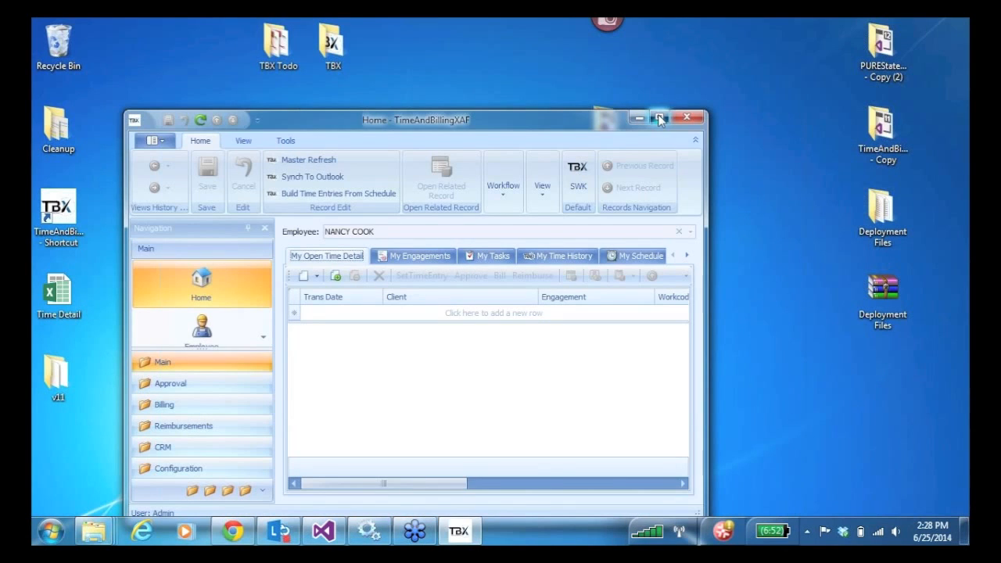
click(659, 117)
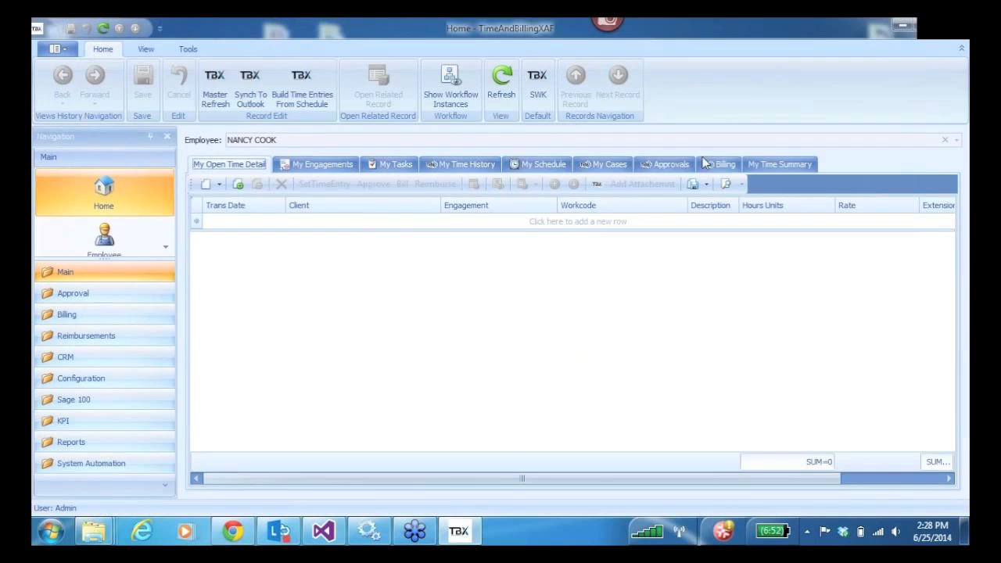
- Open the home screen's approvals list and examine the 6/25/2014 time and expense entries awaiting approval
click(664, 165)
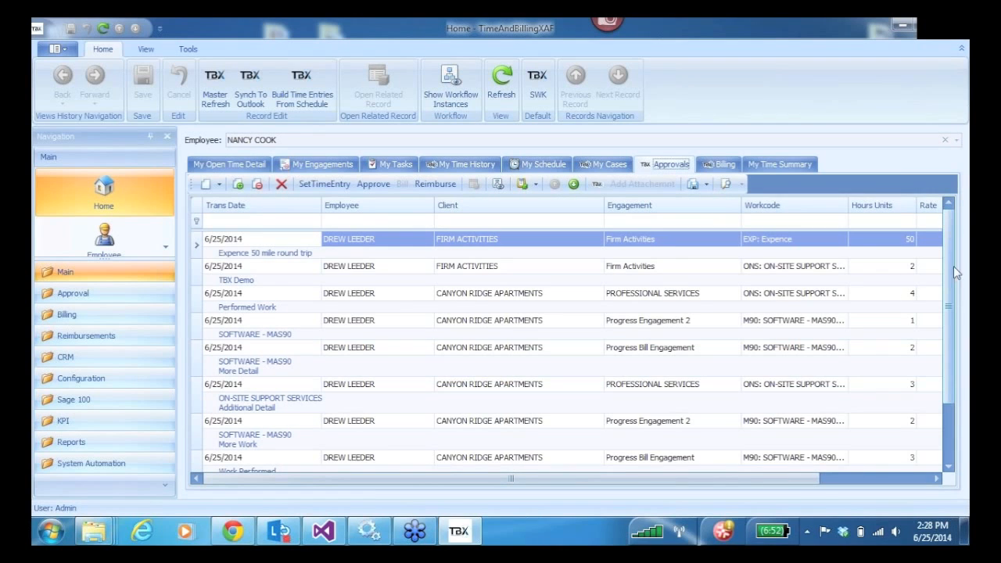
mouse_move(951, 264)
mouse_down()
mouse_move(948, 321)
mouse_move(954, 247)
mouse_up()
scroll(948, 293, down, 1)
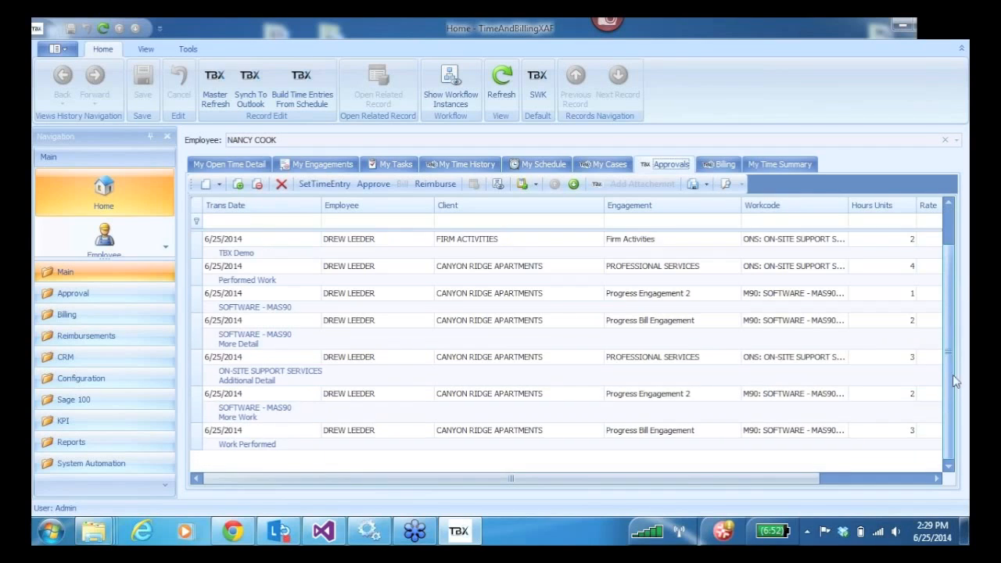
click(198, 440)
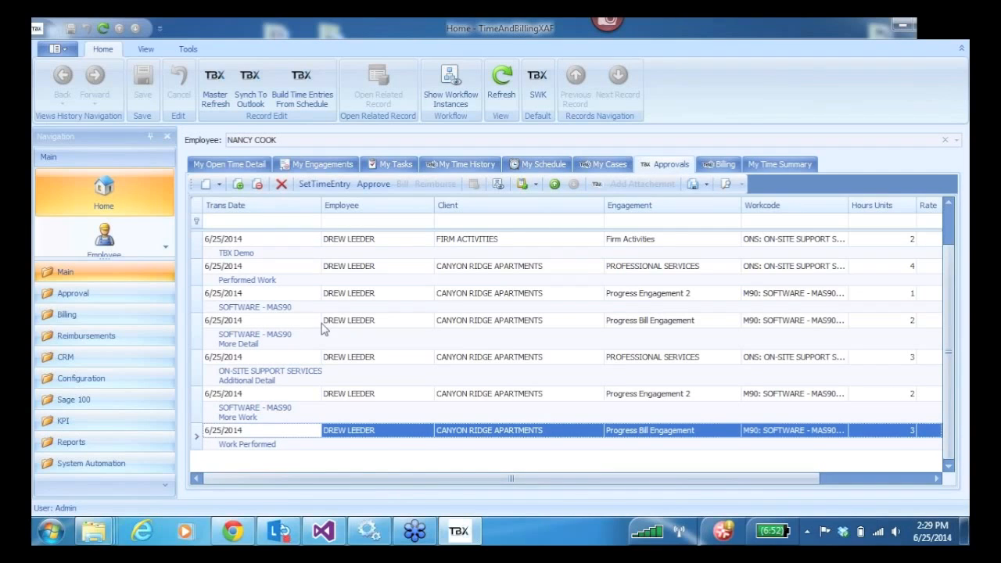
scroll(947, 300, up, 1)
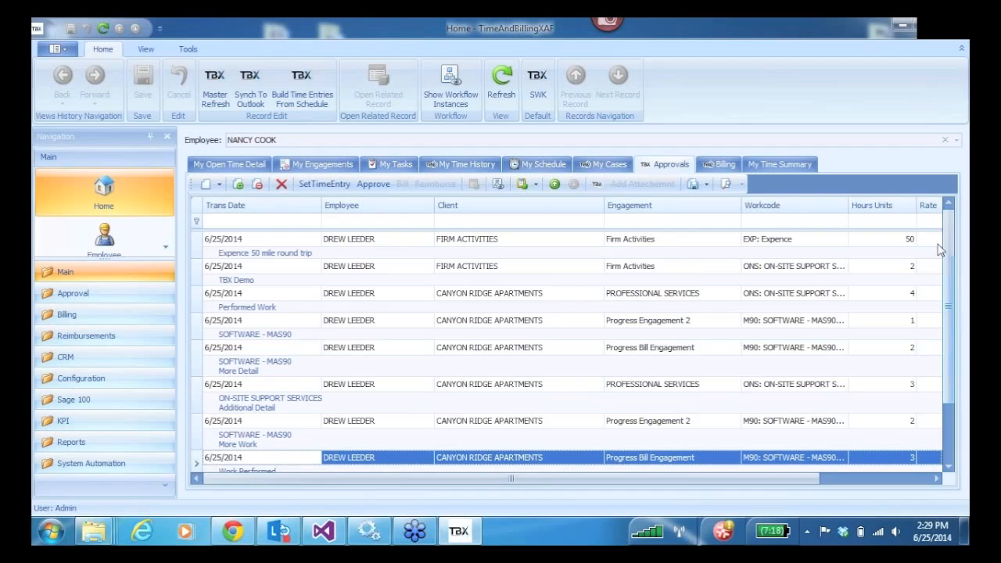
- Select the 50-unit expense, 1-hour Progress Engagement 2 and 3-hour PROFESSIONAL SERVICES entries together in the approvals list
click(198, 244)
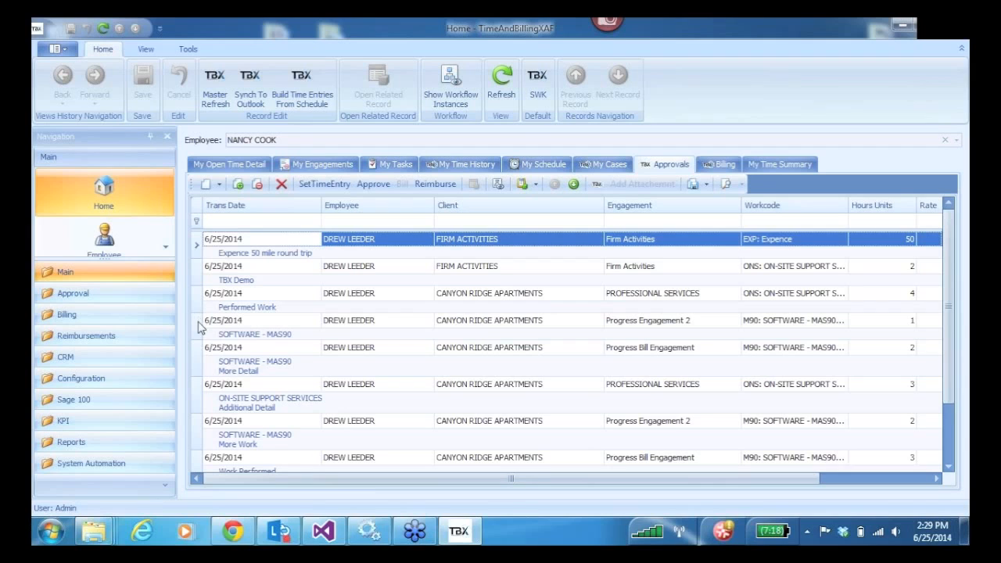
ctrl+click(198, 335)
ctrl+click(199, 396)
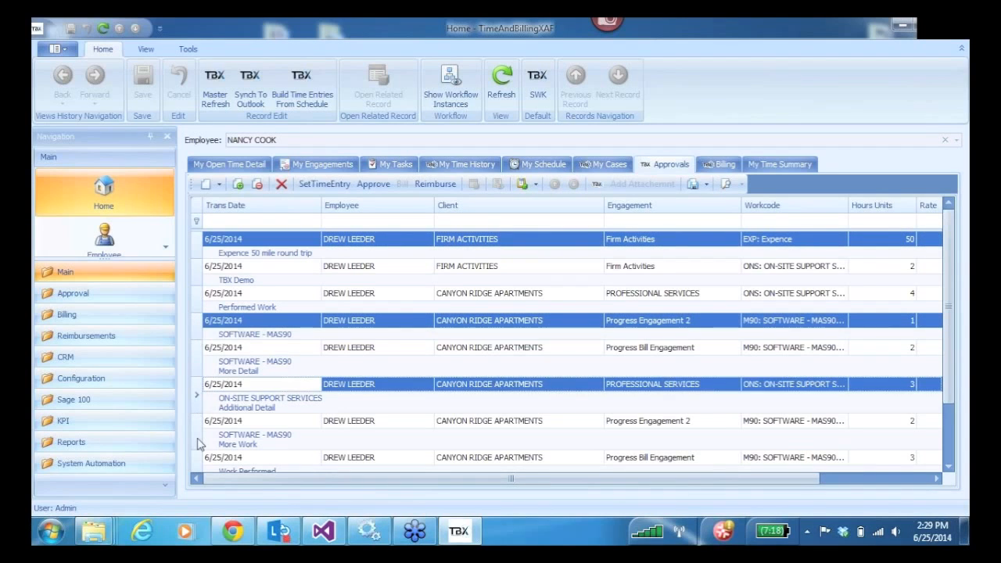
- Select all entries in the approvals list, approve them under approval entry 5, and refresh the list
click(201, 295)
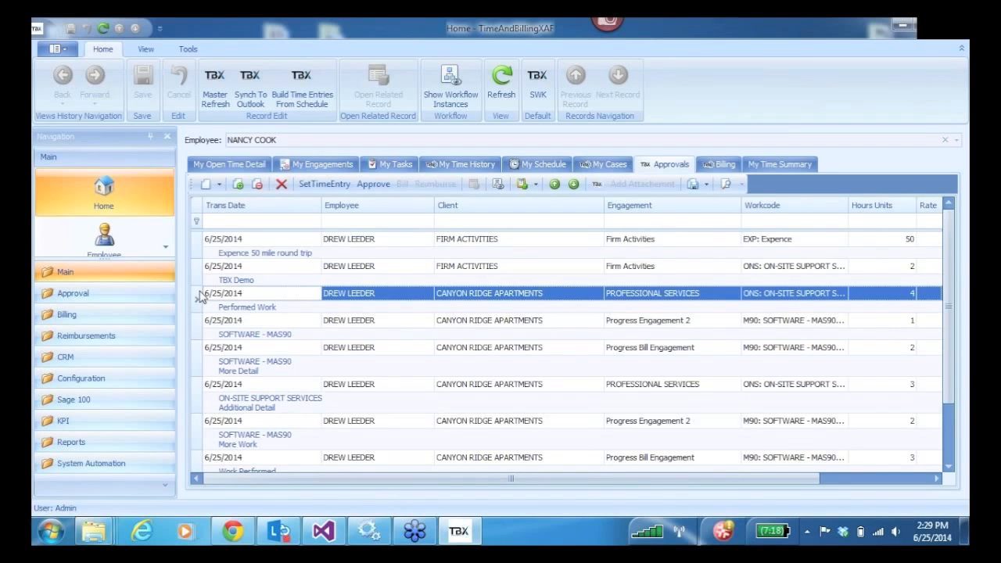
key(ctrl+a)
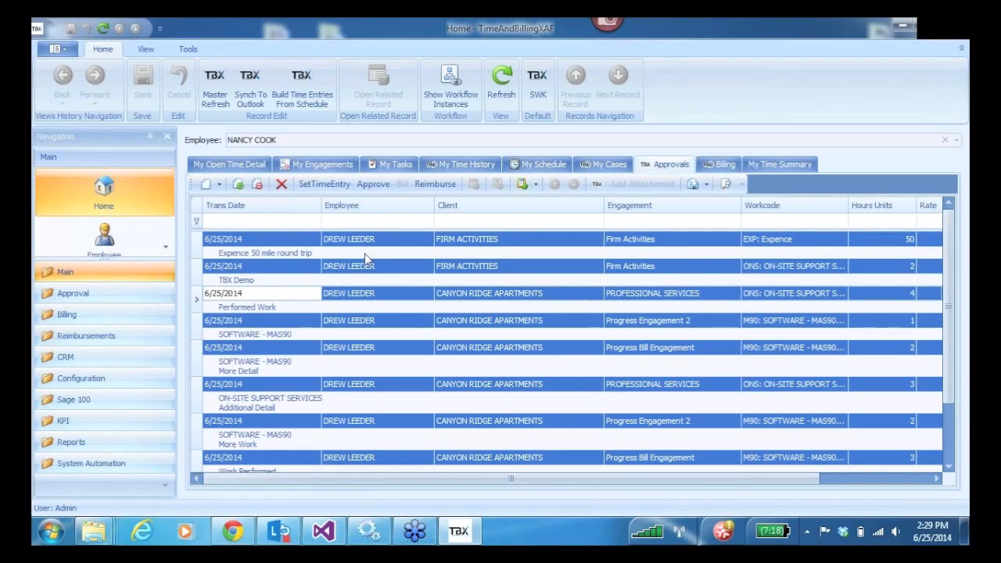
click(373, 185)
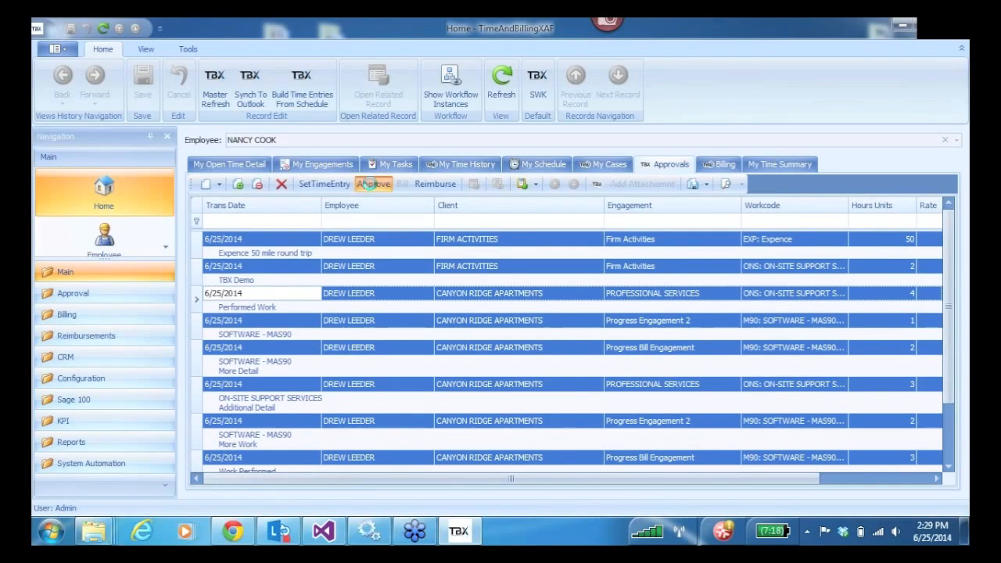
click(688, 152)
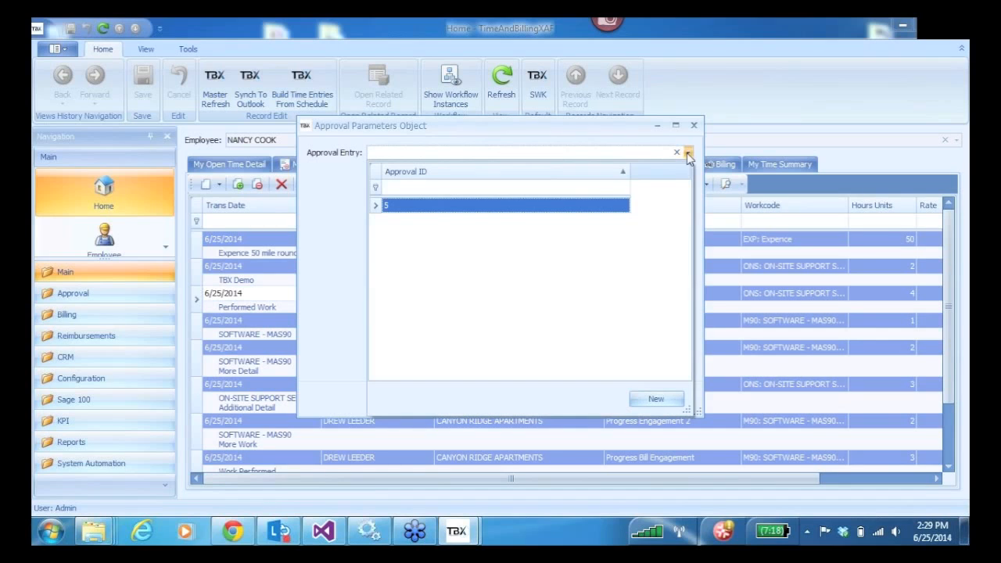
click(440, 213)
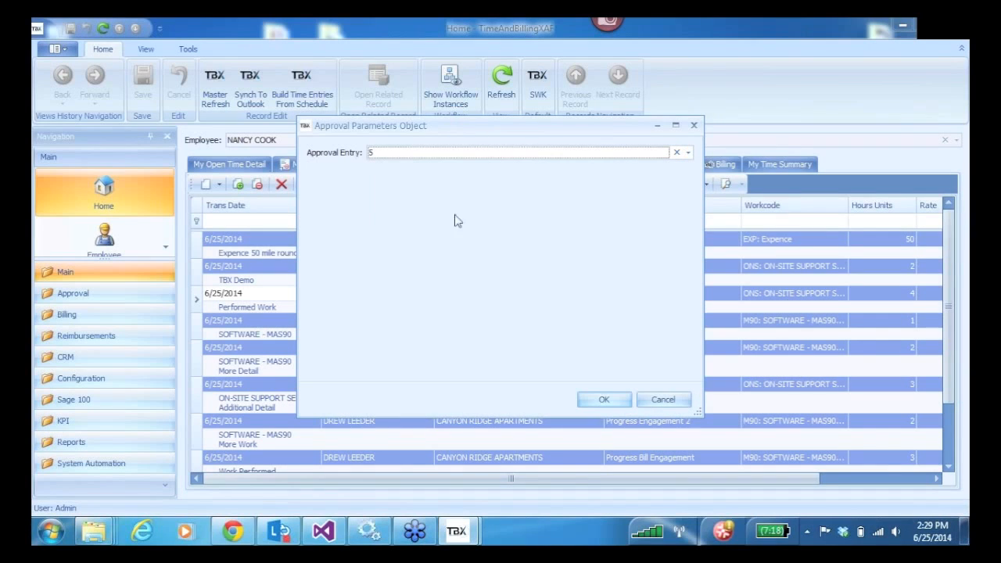
click(605, 401)
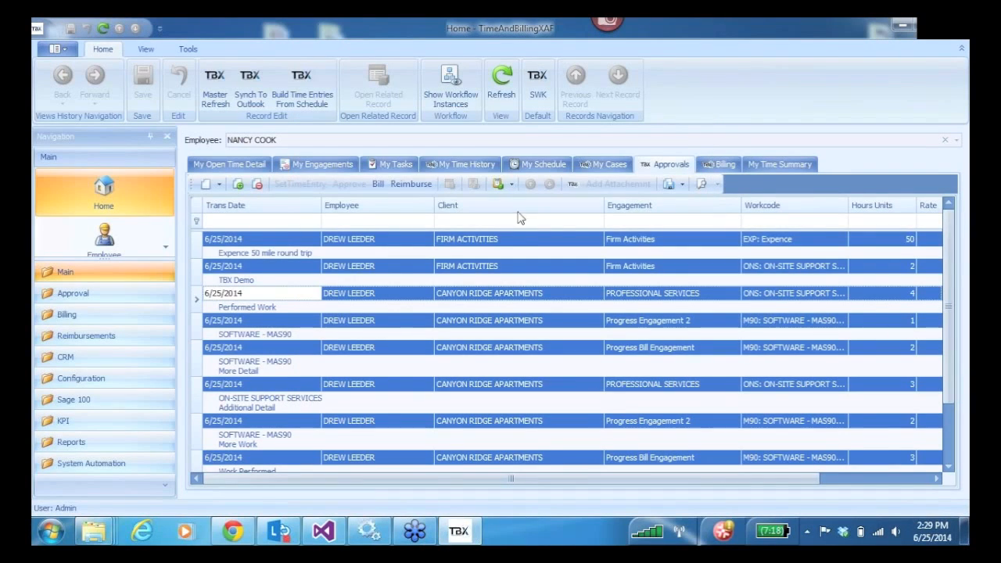
click(505, 77)
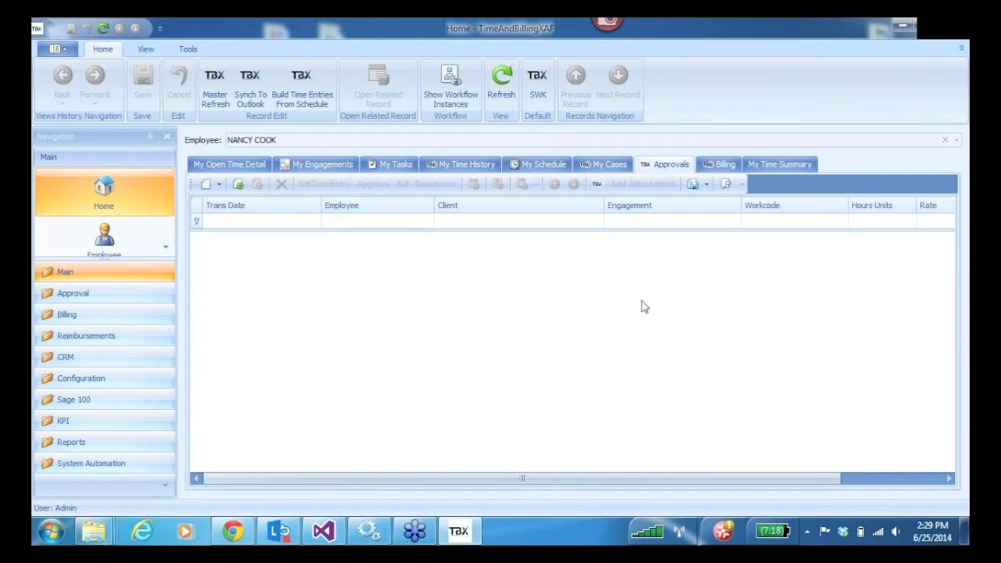
- Open the 50 mile round trip expense from the billing list and view the Time Analysis of its related employee record
click(720, 164)
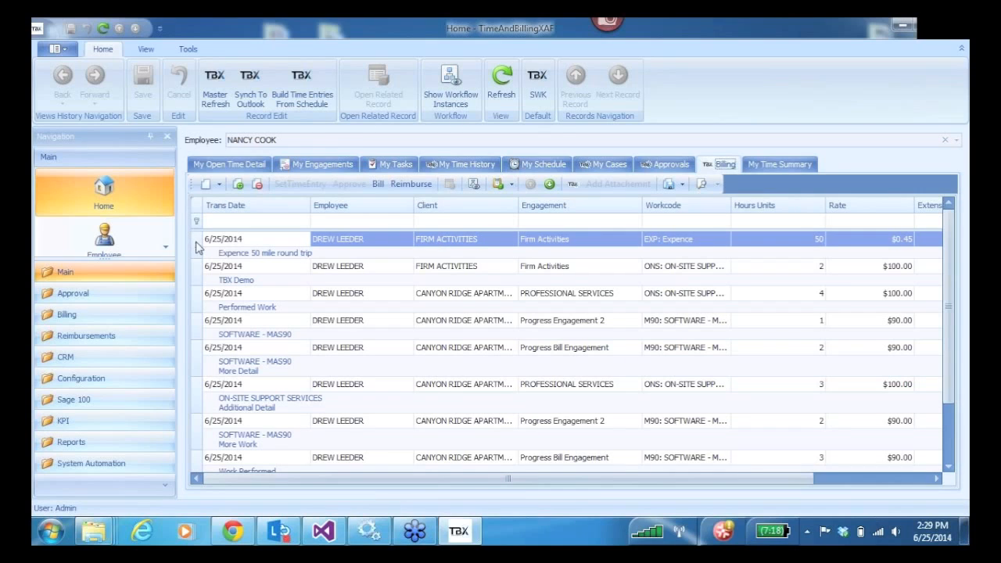
double_click(424, 249)
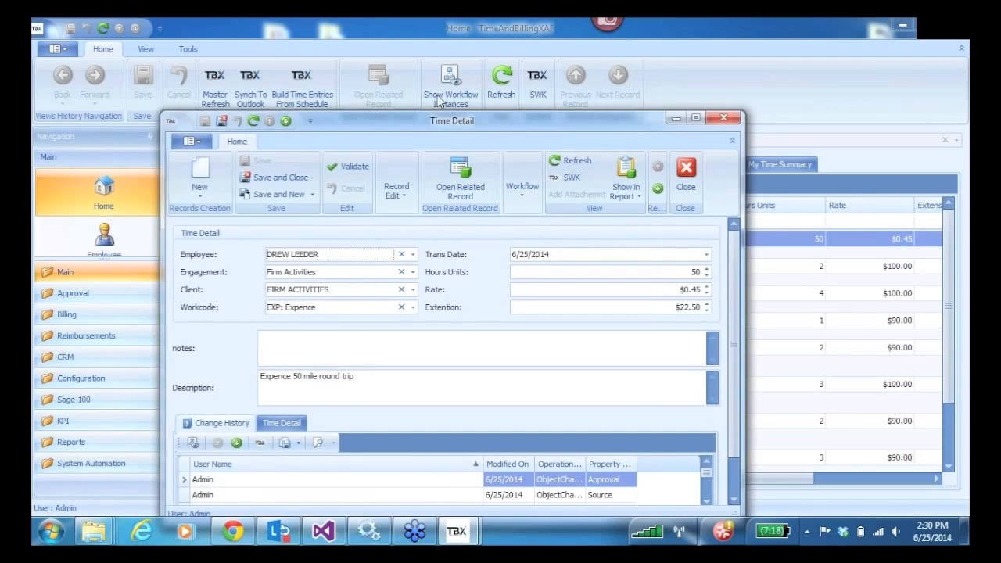
drag(439, 100, 525, 64)
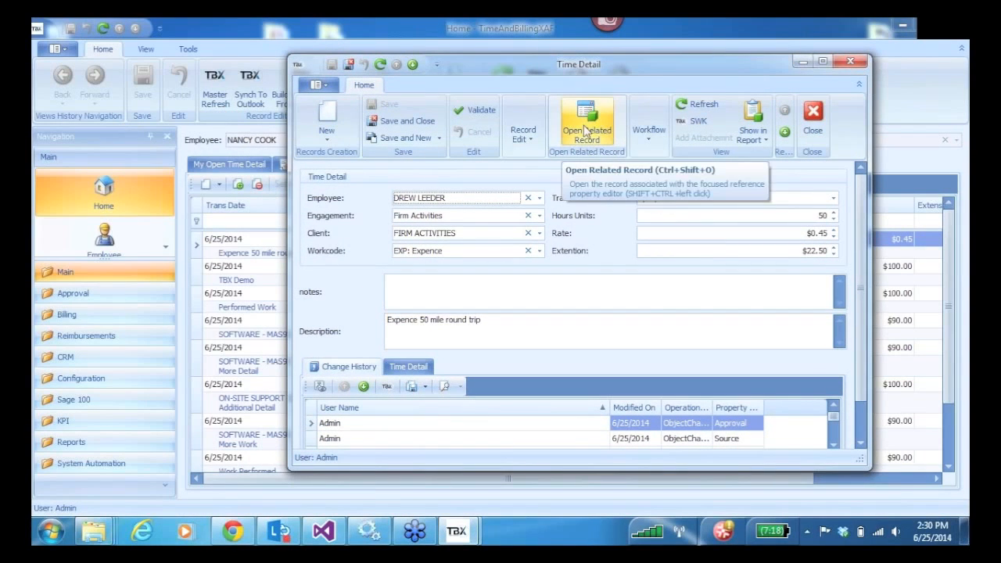
click(454, 198)
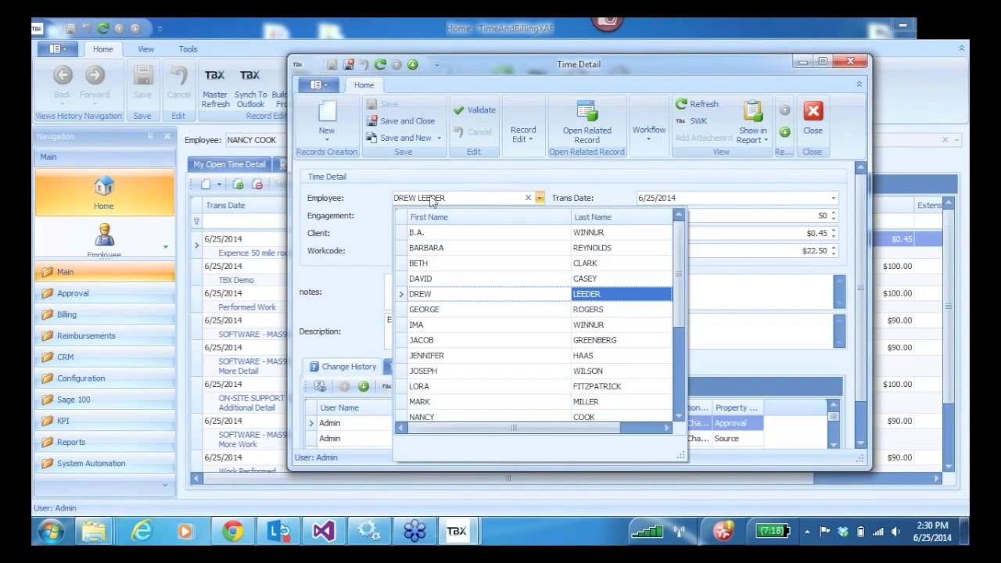
click(431, 201)
click(587, 117)
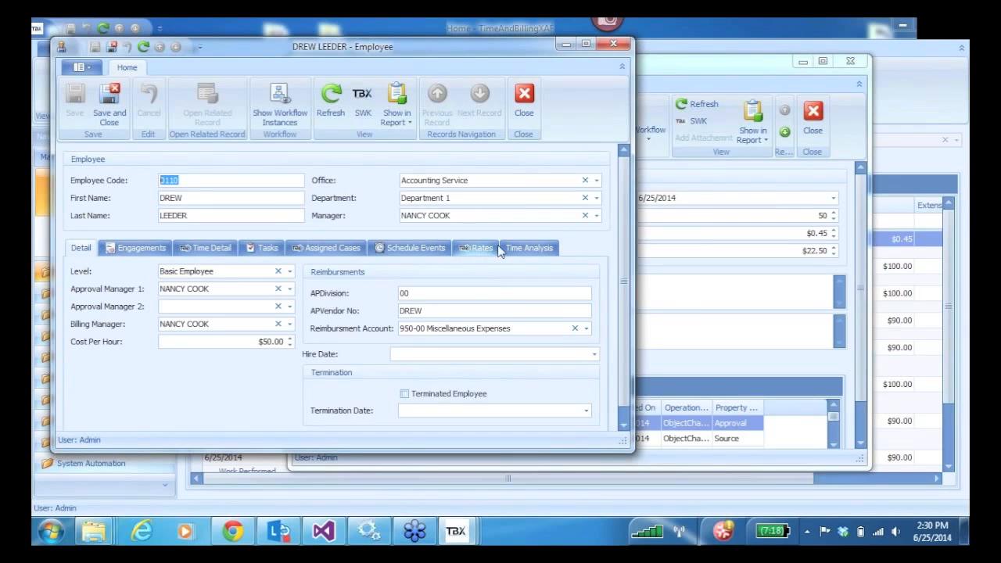
click(530, 249)
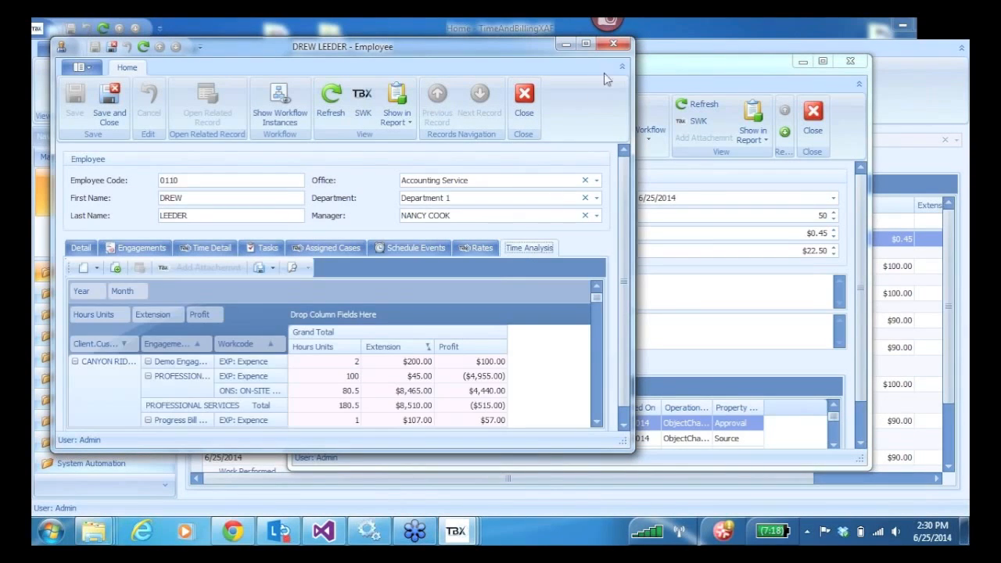
click(614, 47)
- View the expense entry's related Firm Activities engagement and FIRM ACTIVITIES client records, and close them and the time detail
click(453, 217)
click(450, 218)
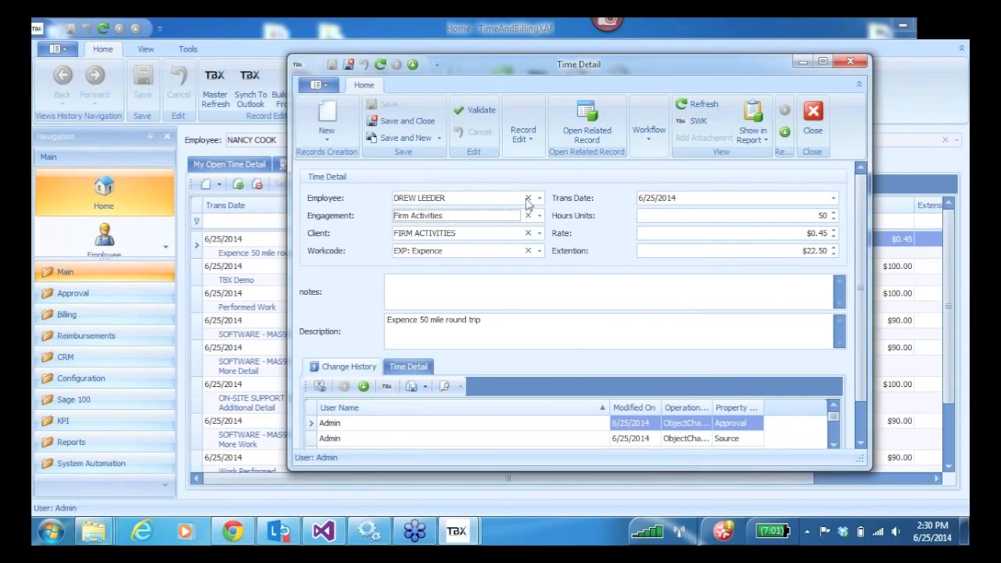
click(589, 133)
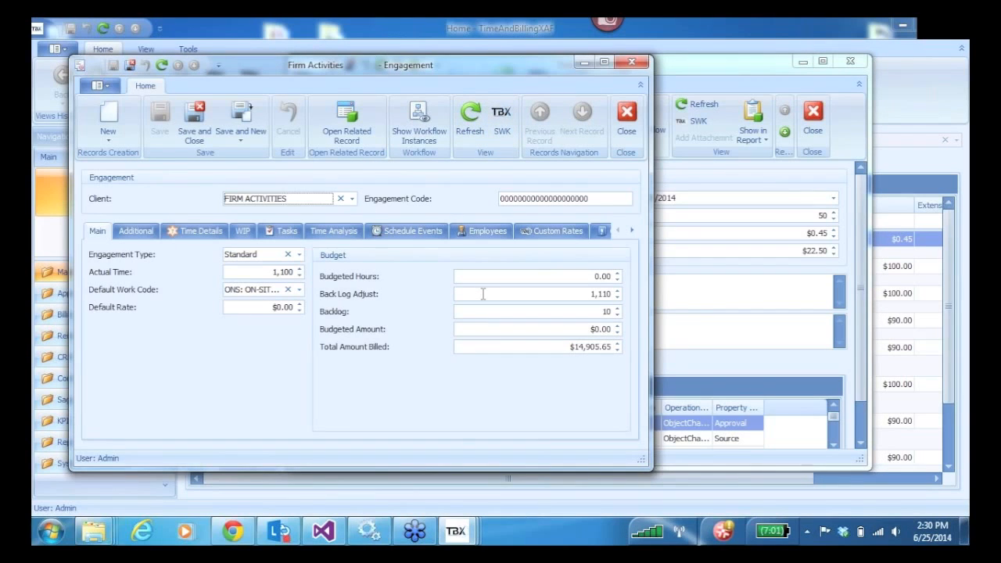
click(632, 61)
click(493, 235)
click(471, 234)
click(587, 127)
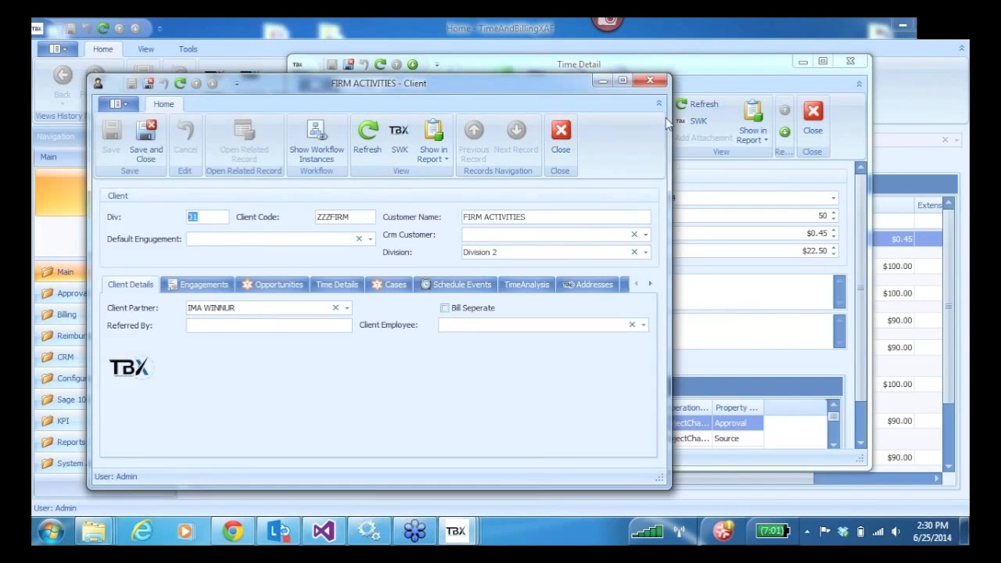
click(650, 81)
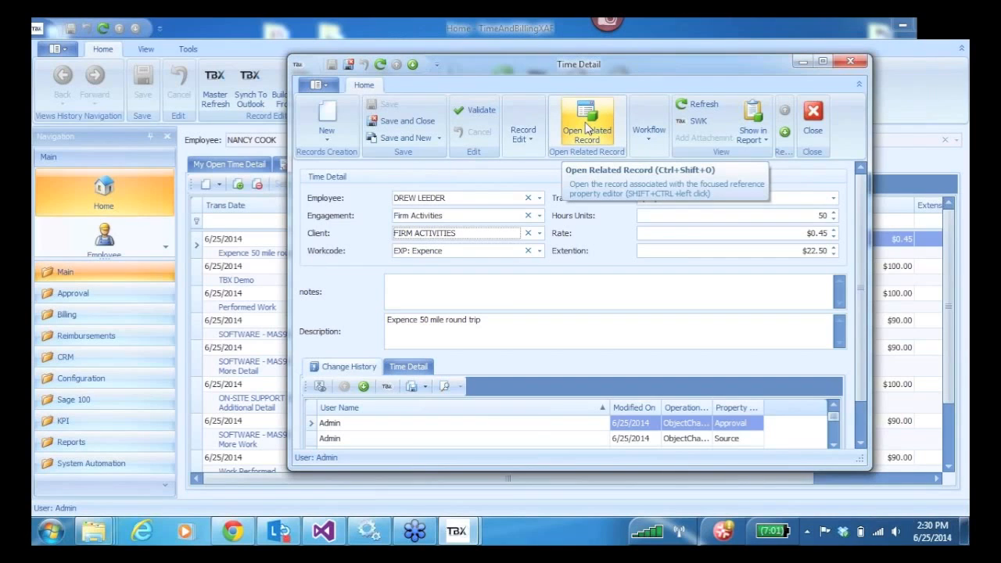
click(813, 118)
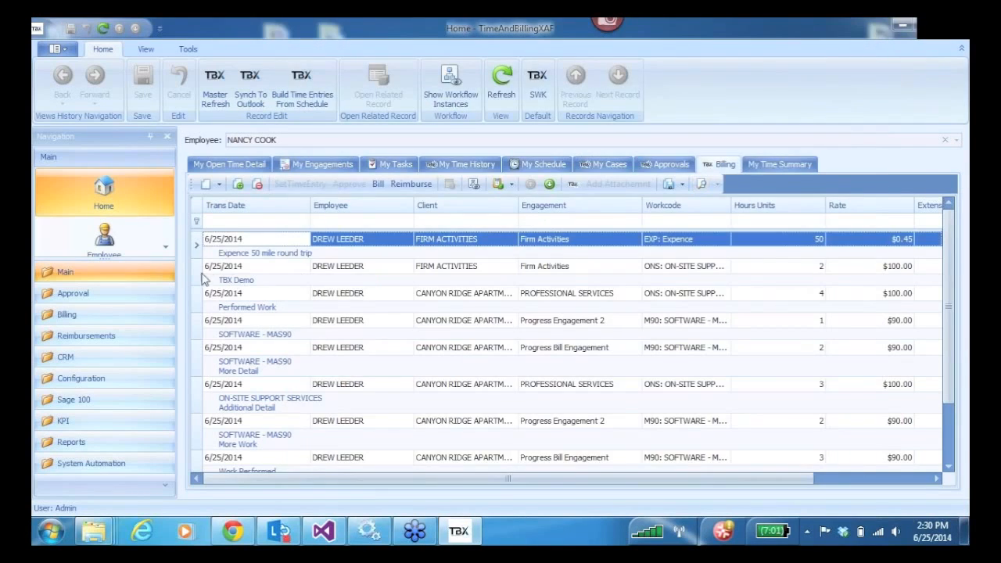
- Select all entries in the billing list, preview their Billing Work Sheet report, and close the preview
click(195, 275)
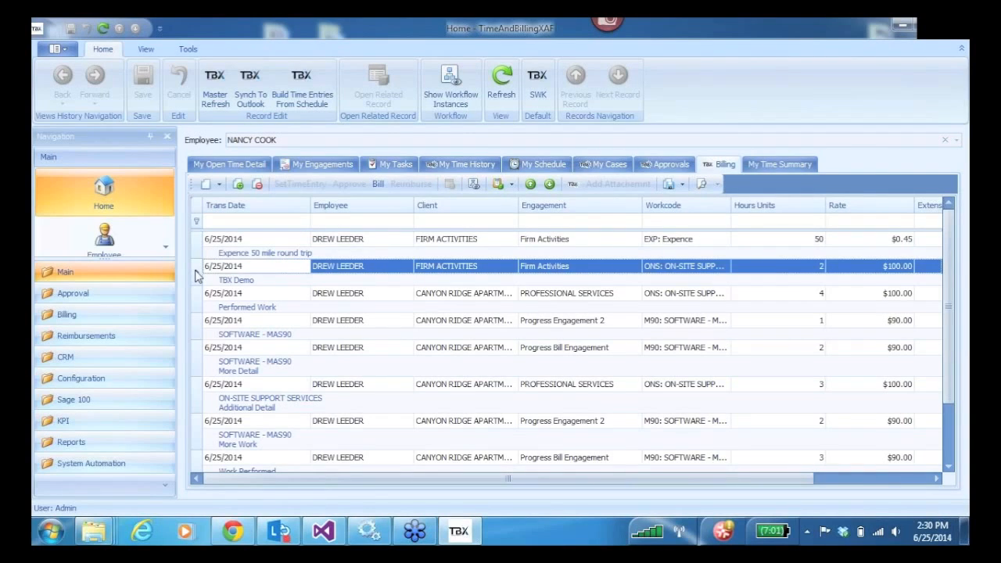
click(198, 247)
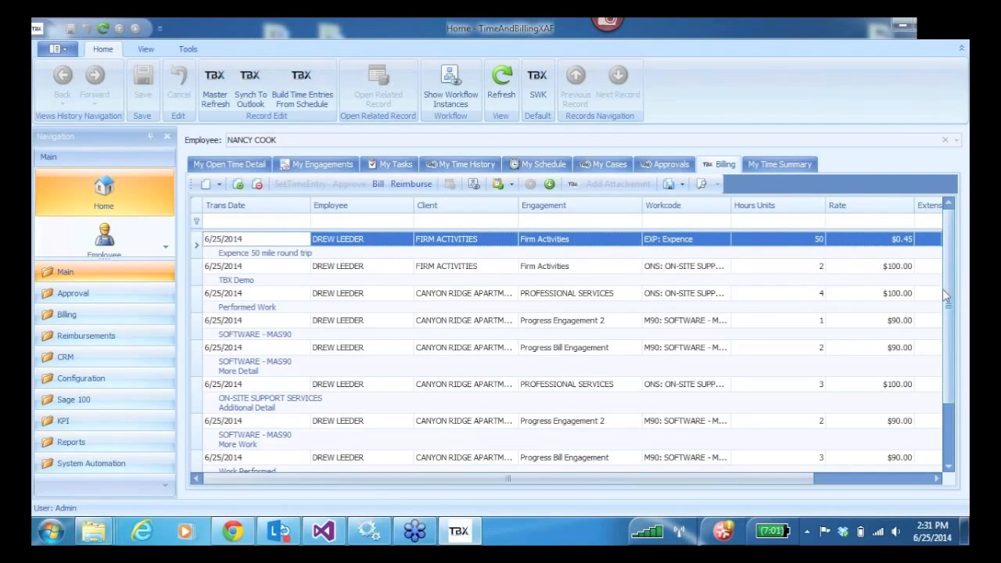
drag(948, 286, 955, 353)
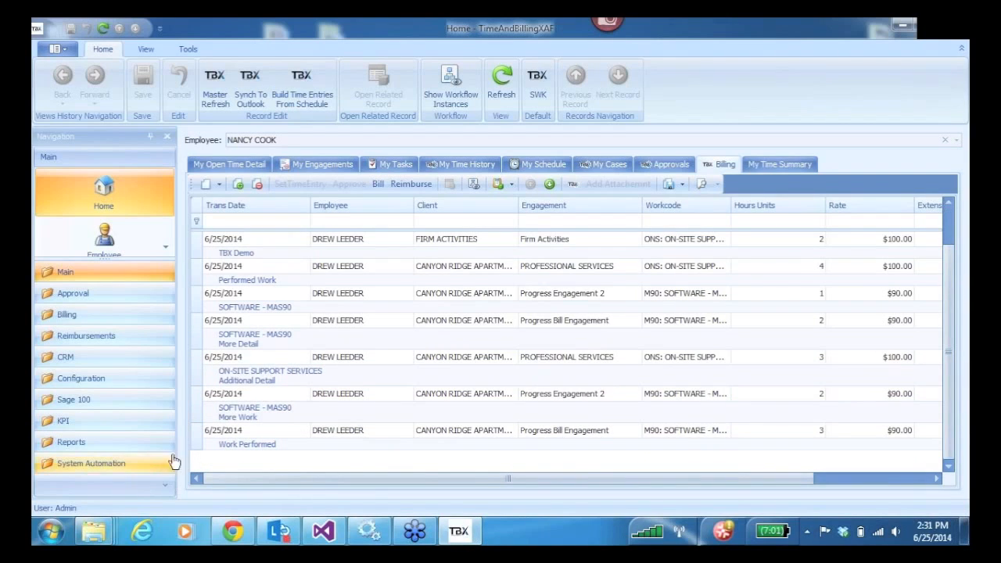
shift+click(202, 435)
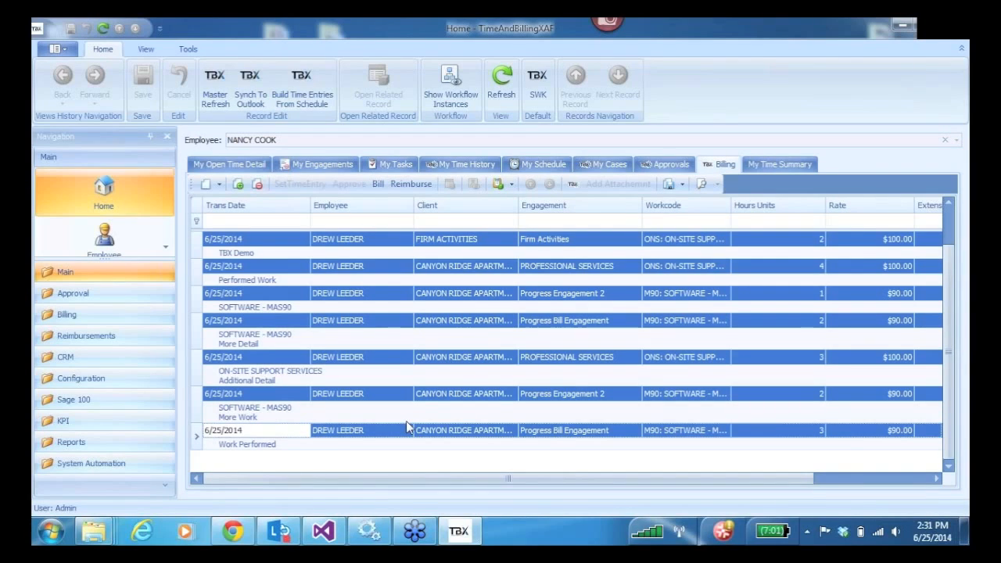
click(513, 186)
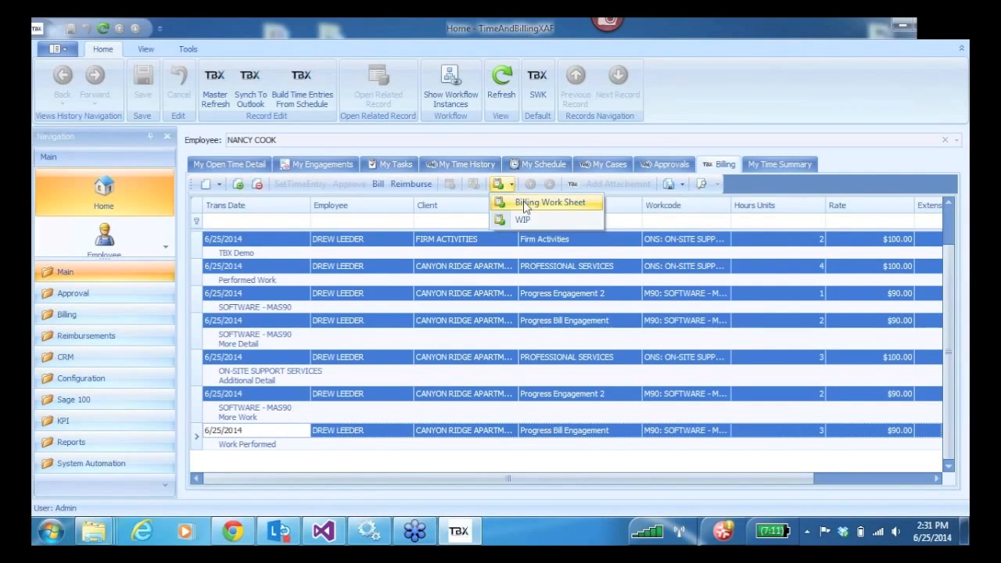
click(526, 204)
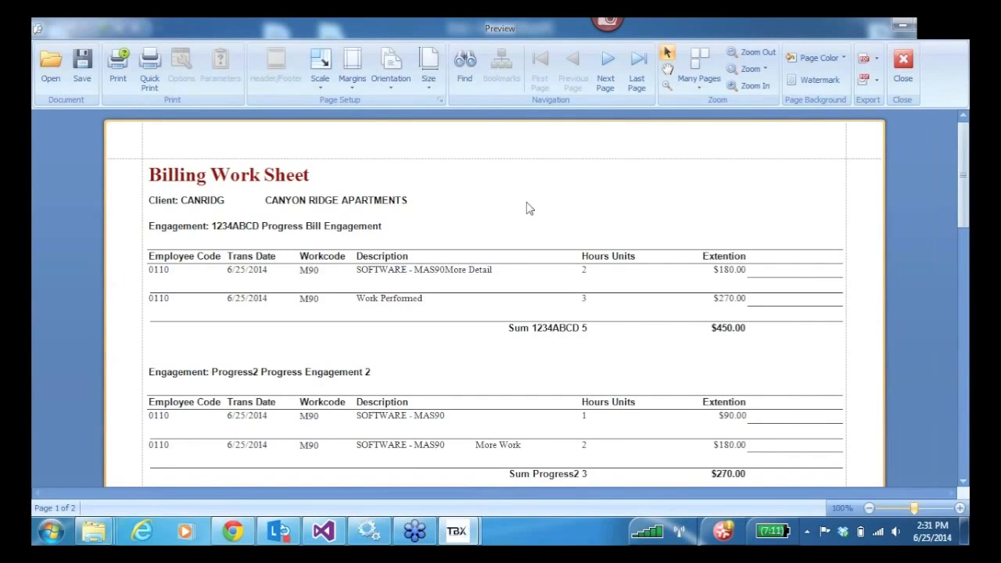
click(904, 65)
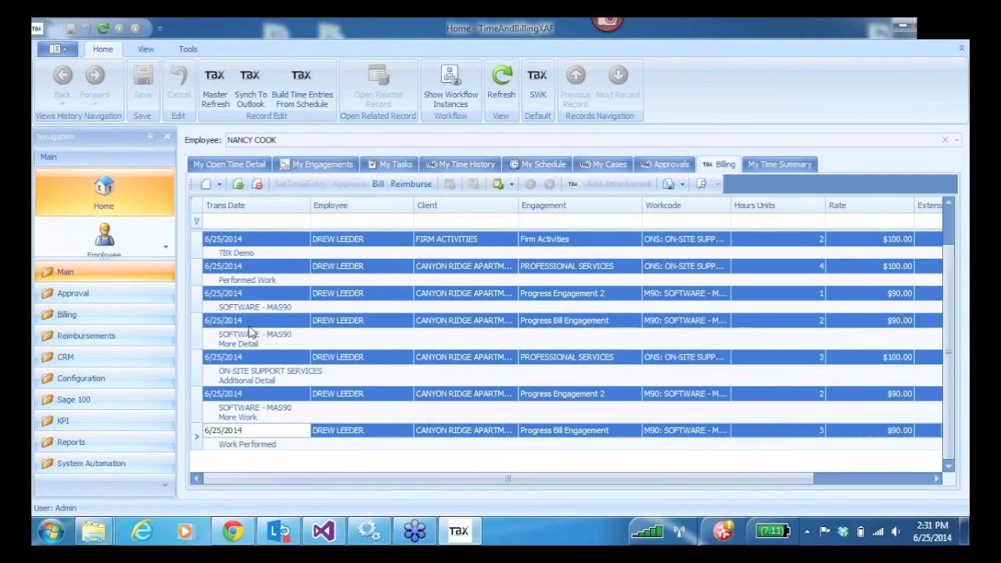
- Reselect all entries in the billing list, and reduce the selection to the 50 mile round trip expense
click(248, 326)
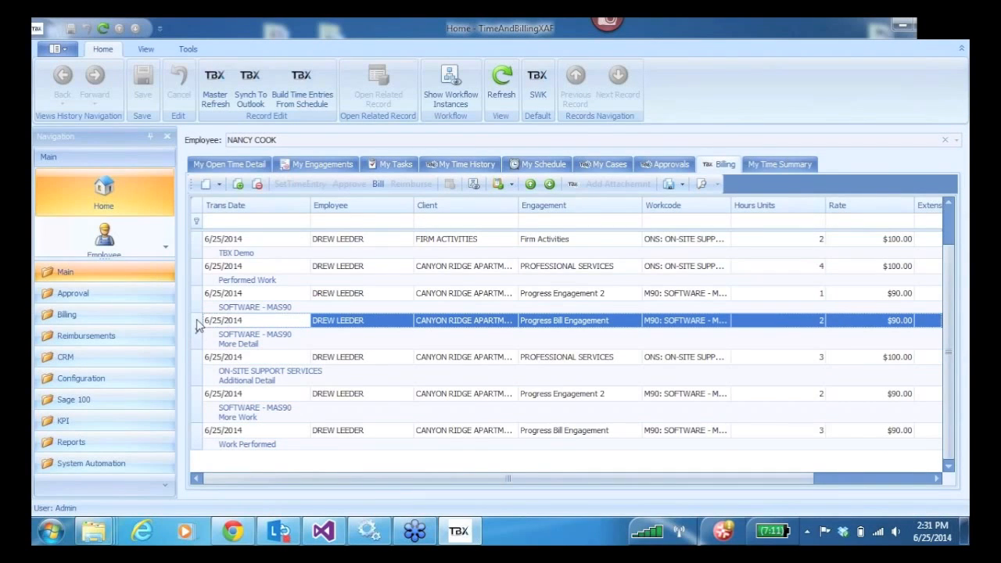
click(199, 433)
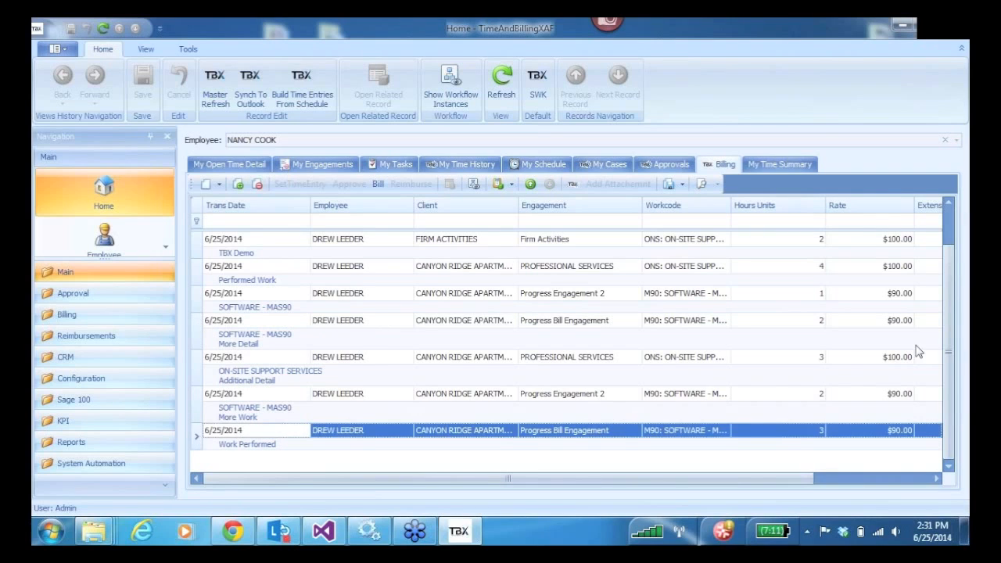
drag(949, 350, 949, 246)
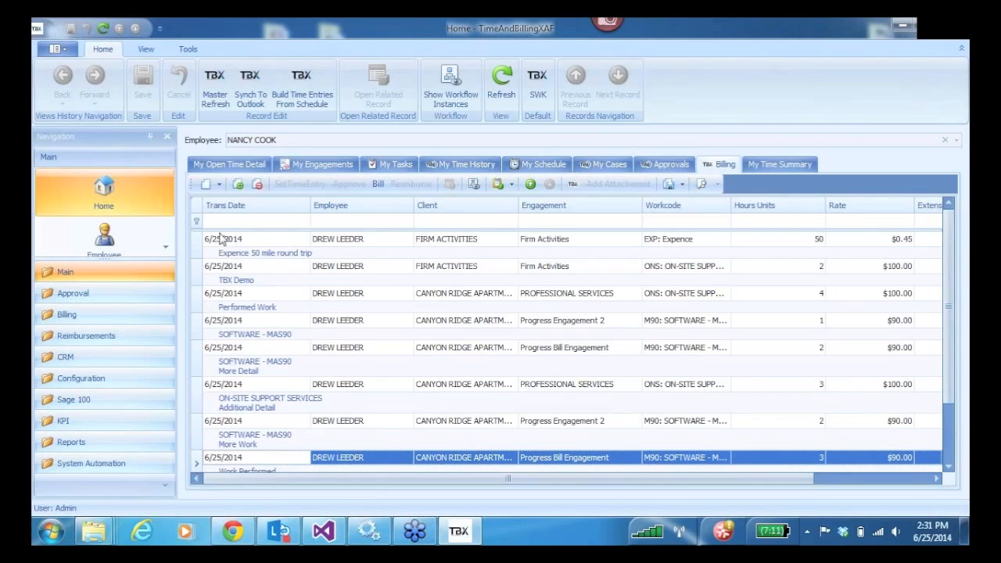
shift+click(199, 243)
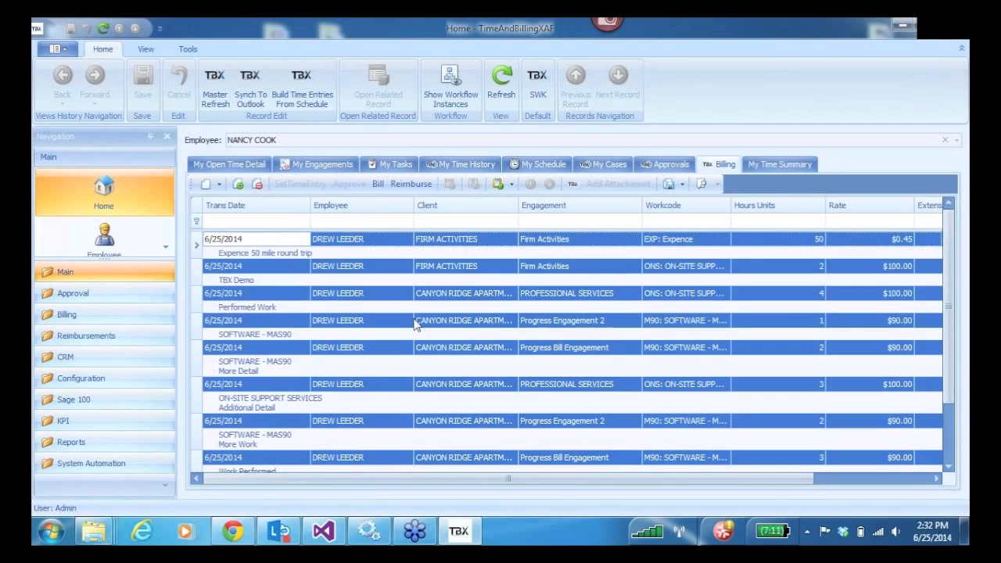
click(199, 241)
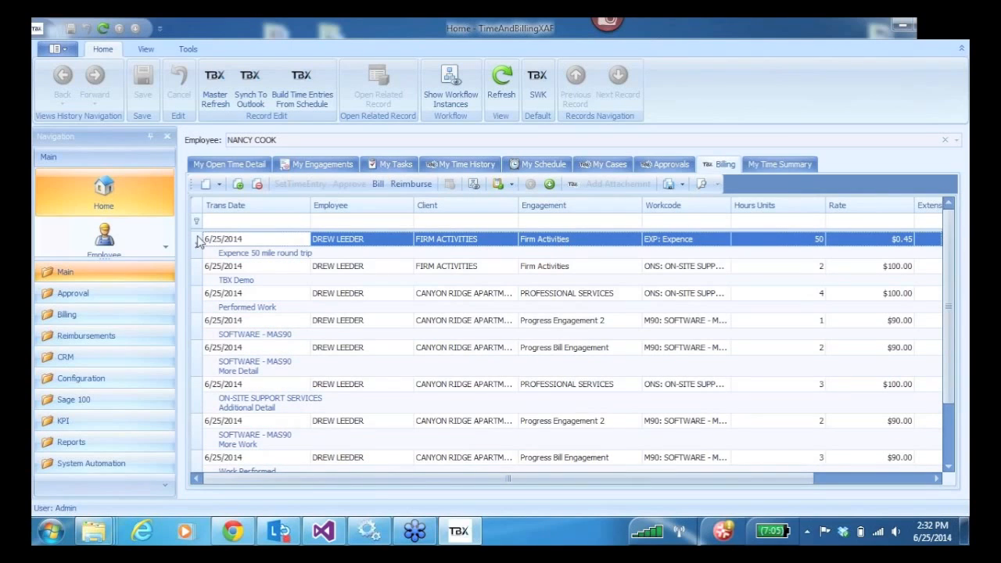
- Open the Work Flow Schedule calendar in the System Automation area
click(69, 468)
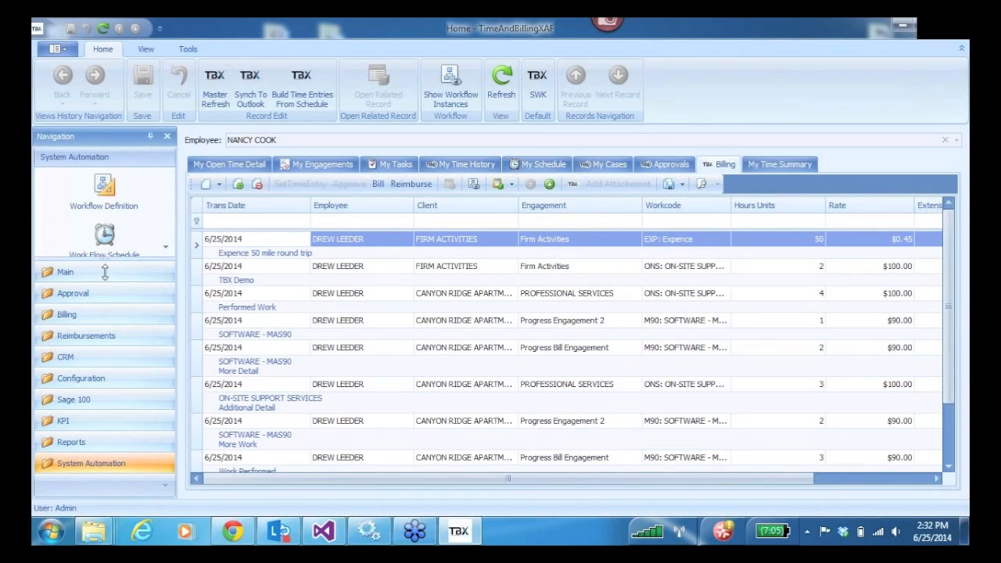
drag(105, 264, 105, 308)
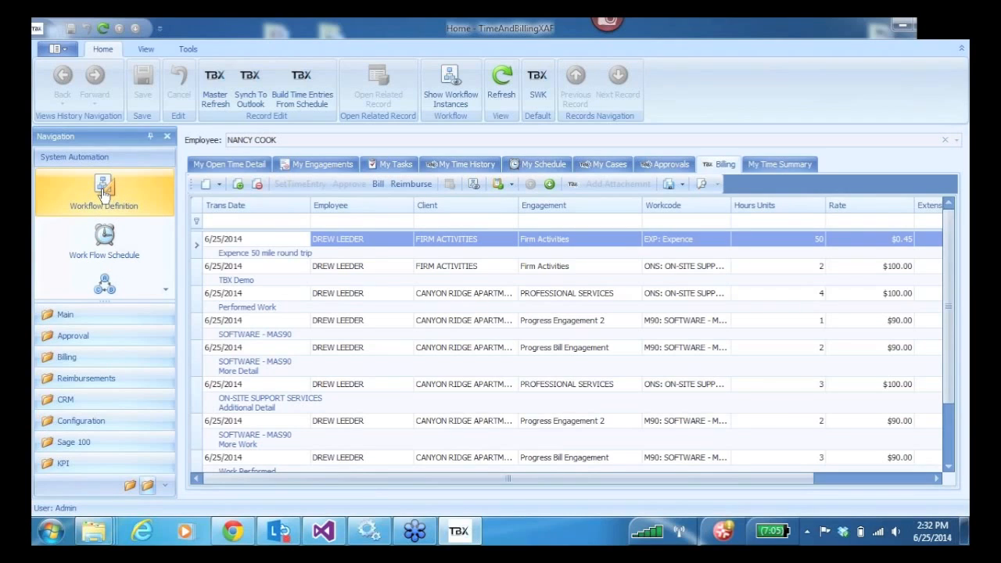
click(106, 244)
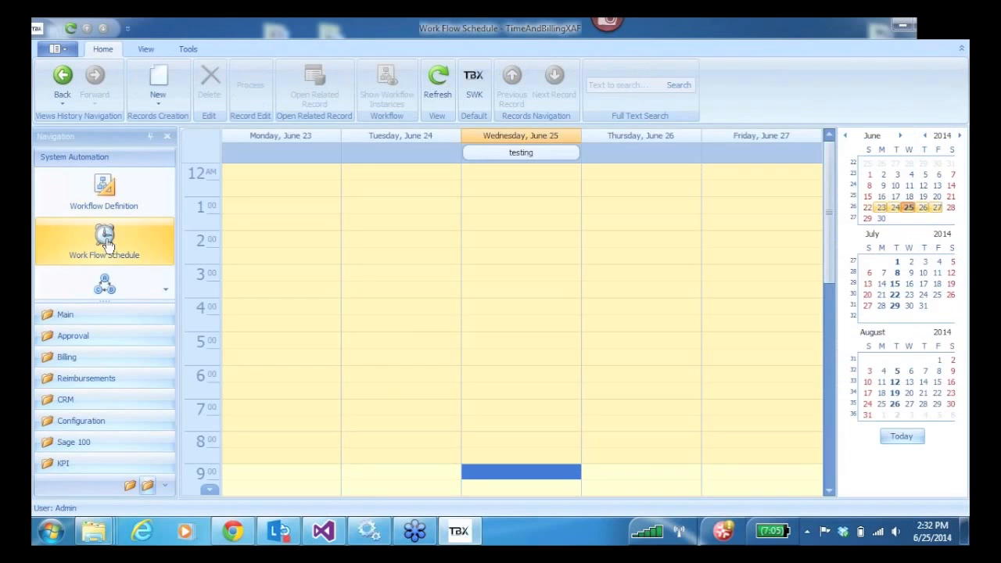
- Open the whole series of the recurring Billing Work Sheets item scheduled on Wednesday, June 25
drag(829, 200, 826, 330)
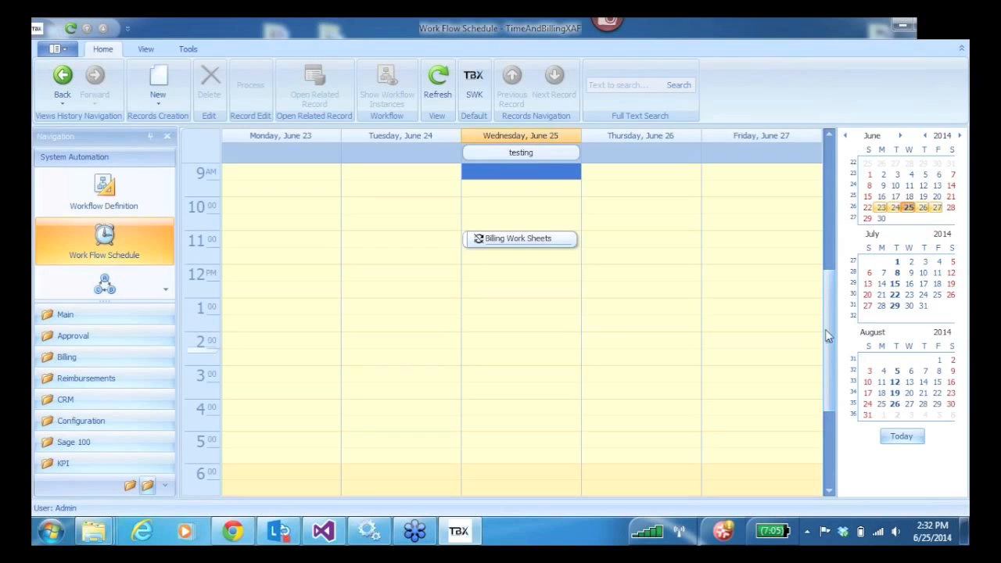
drag(827, 335, 828, 335)
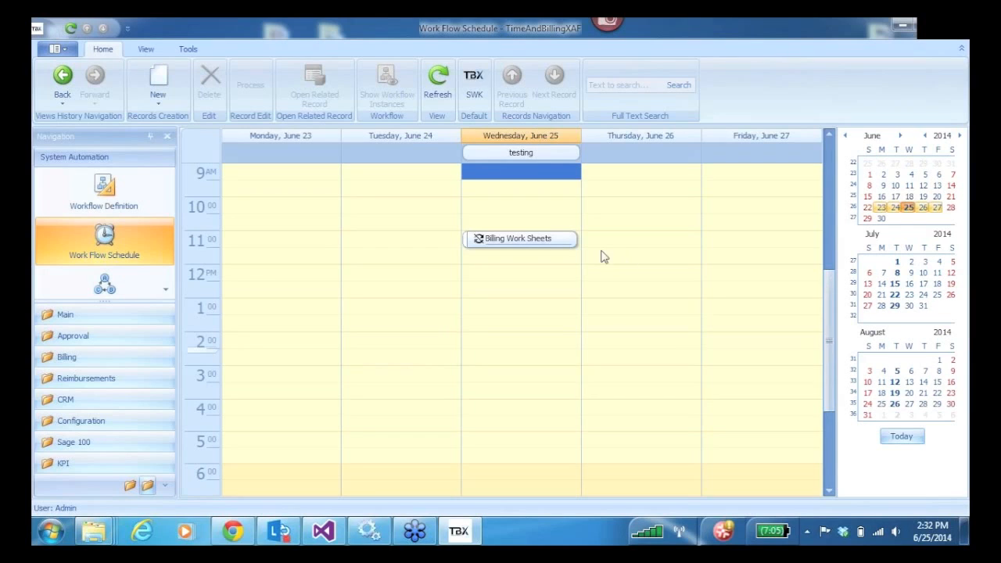
click(501, 246)
right_click(498, 244)
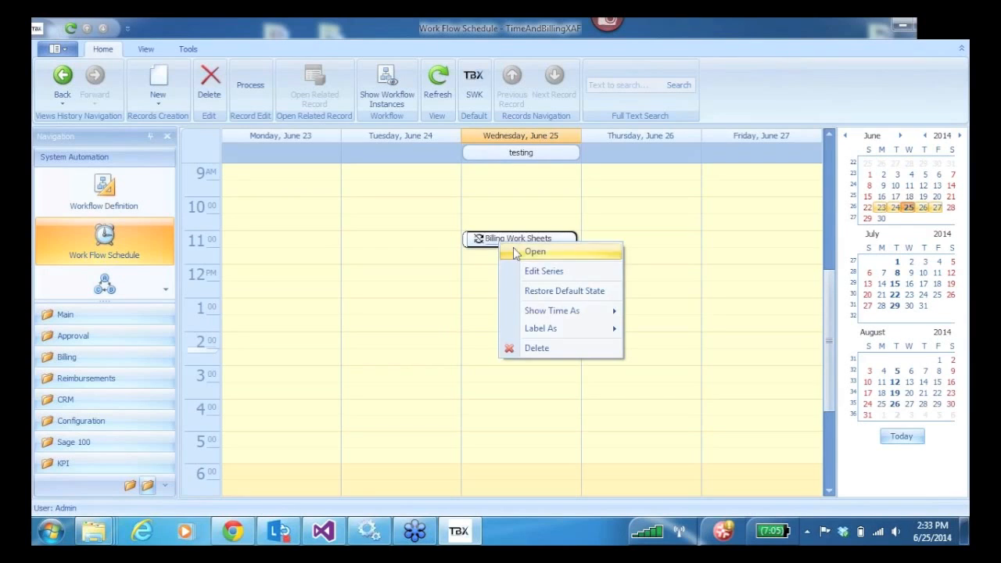
click(539, 273)
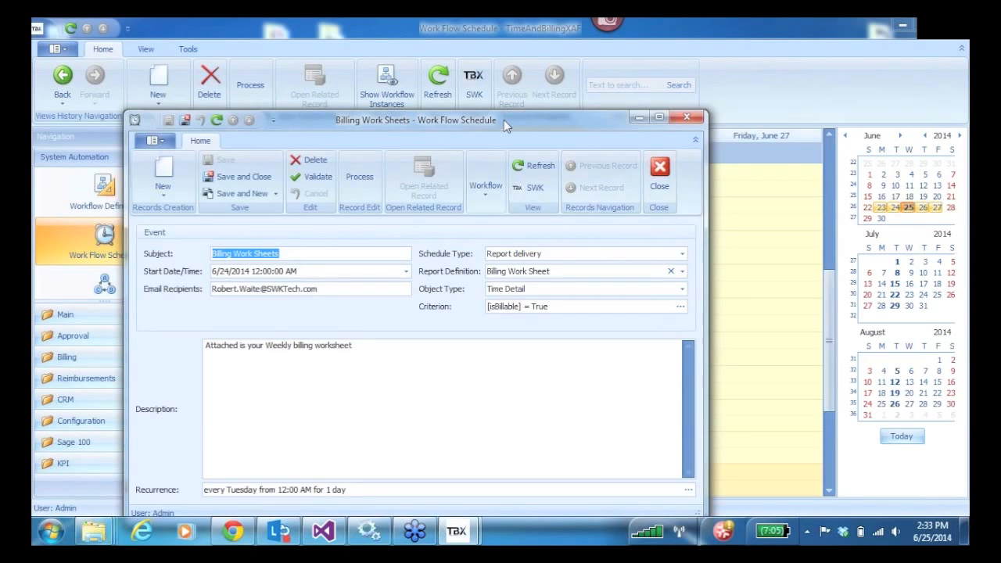
drag(518, 109, 612, 43)
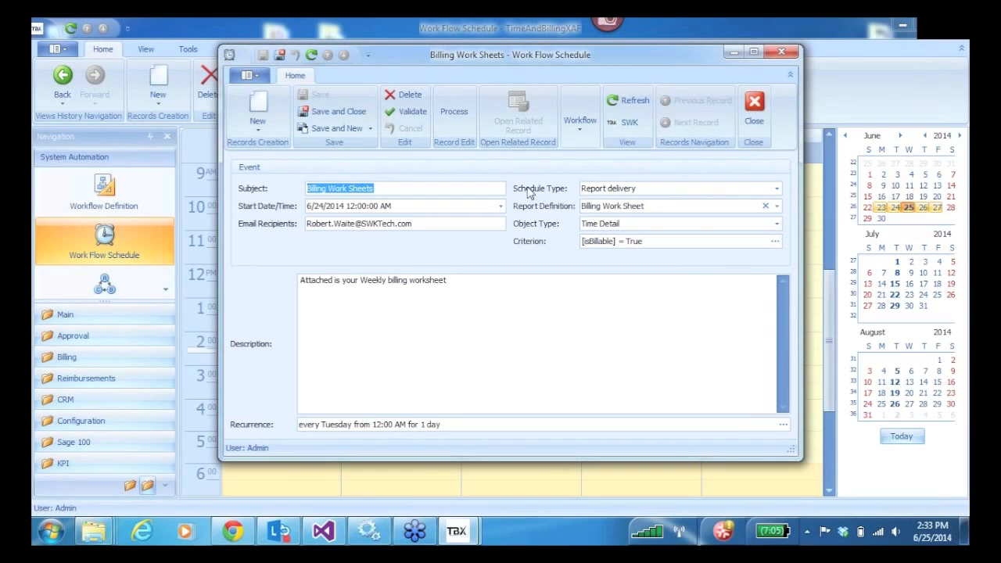
- Review the available schedule types and report definitions, keeping Report delivery and Billing Work Sheet selected
click(776, 190)
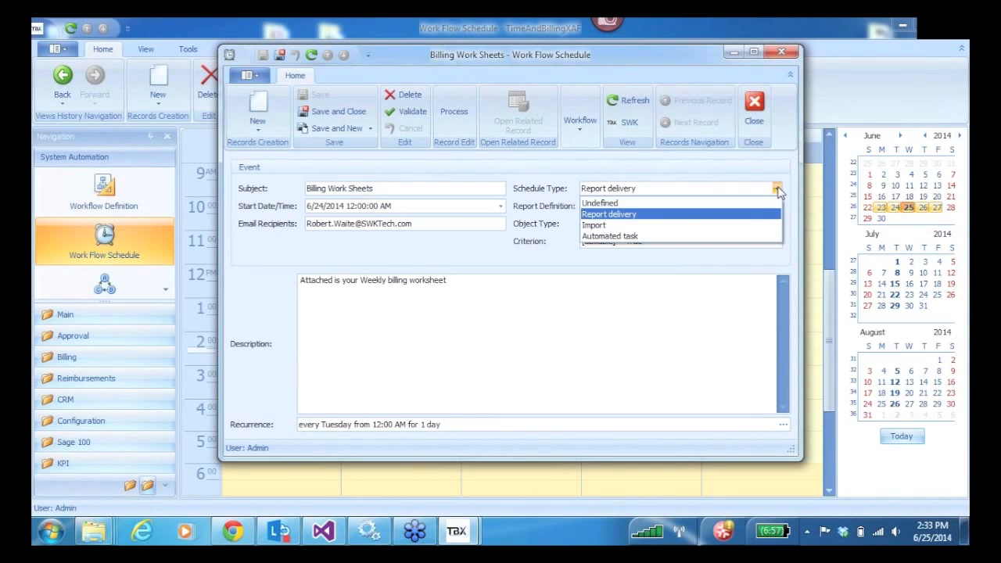
click(628, 216)
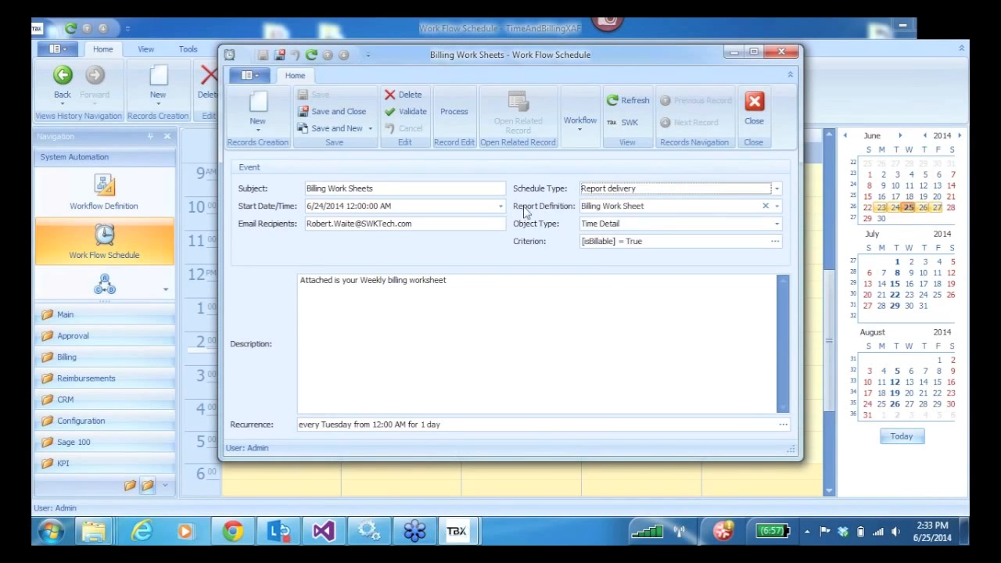
click(777, 207)
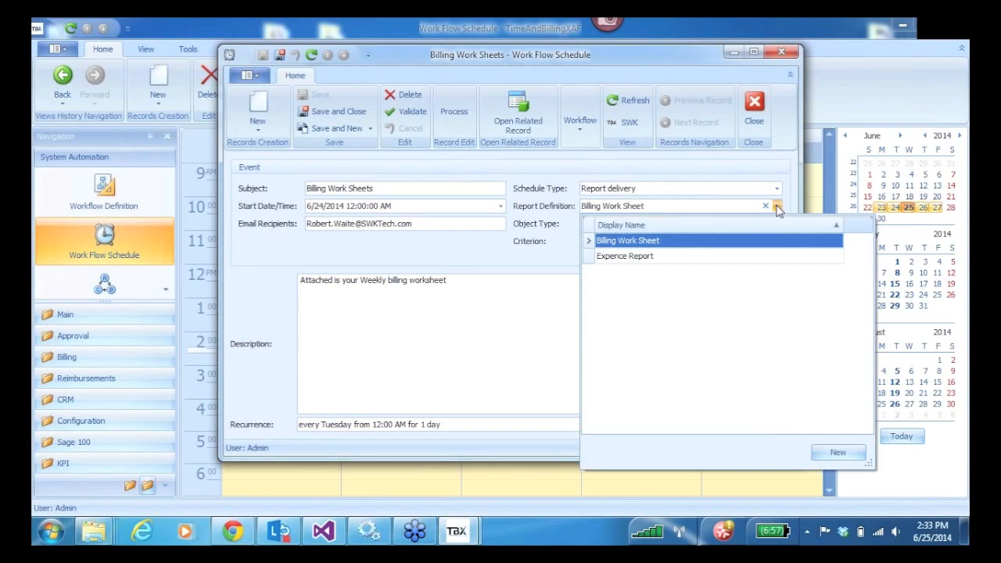
click(597, 241)
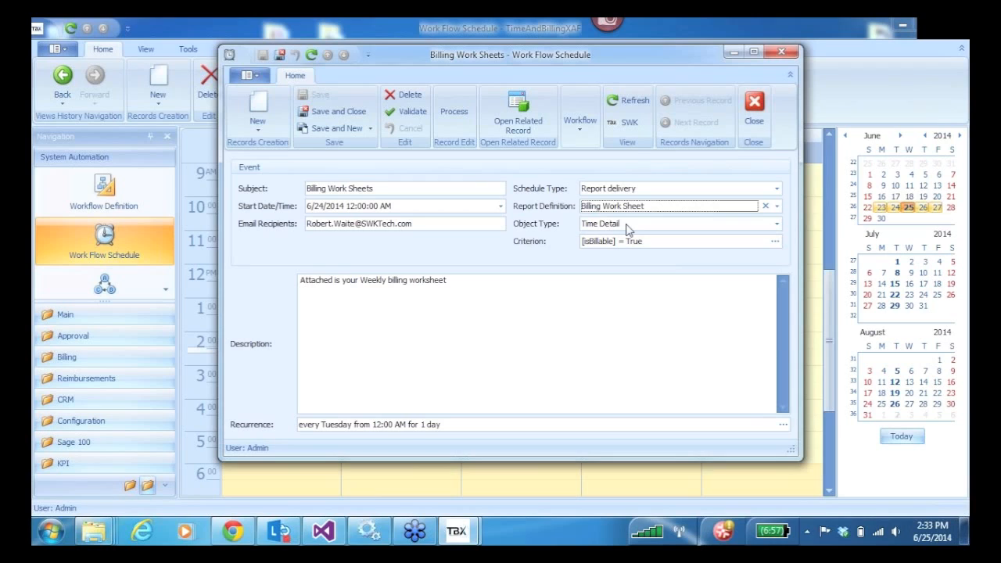
- Add an Approval Manager 1 condition to the schedule's criterion, remove it, and accept the criteria
click(649, 244)
click(775, 241)
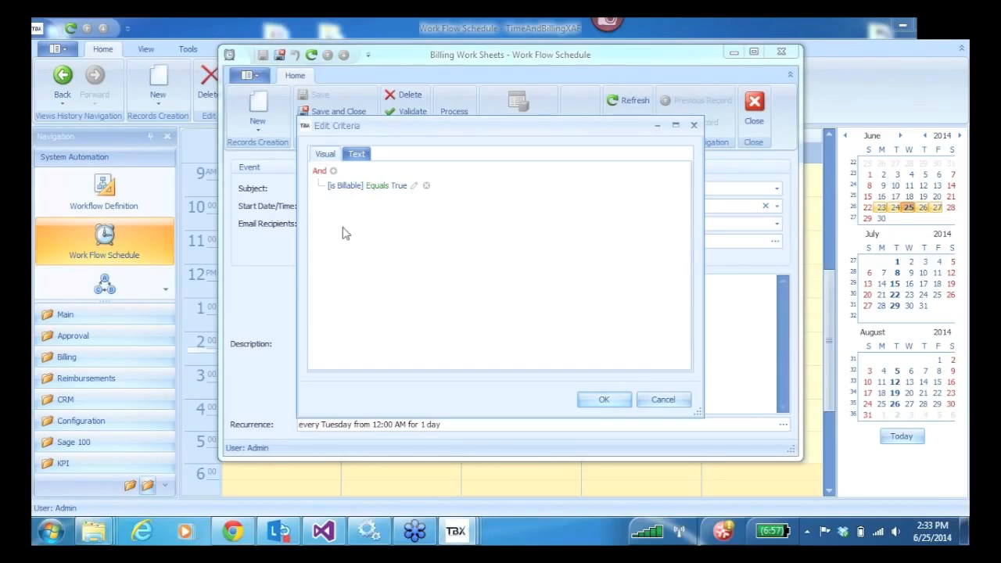
click(332, 170)
click(337, 204)
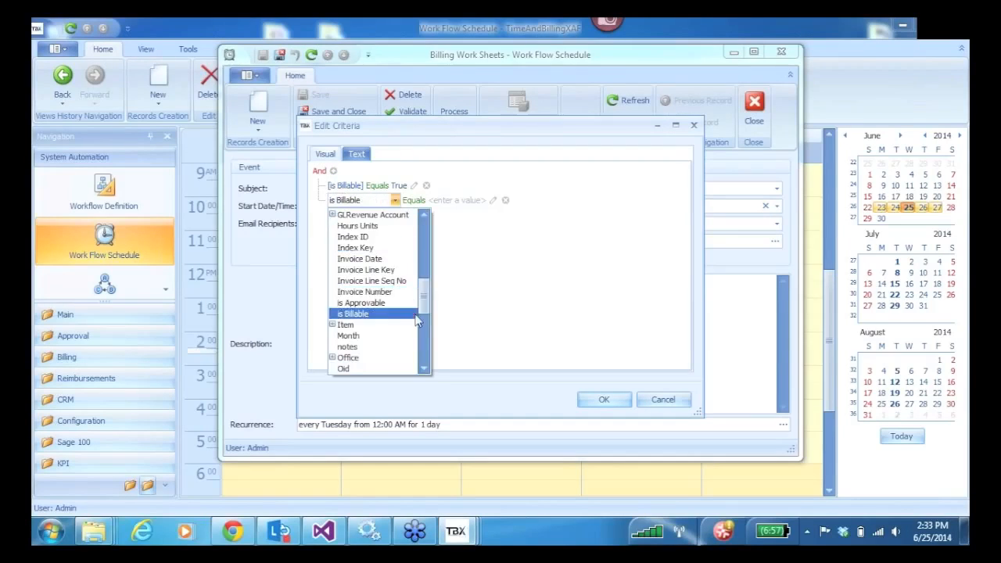
drag(425, 304, 425, 246)
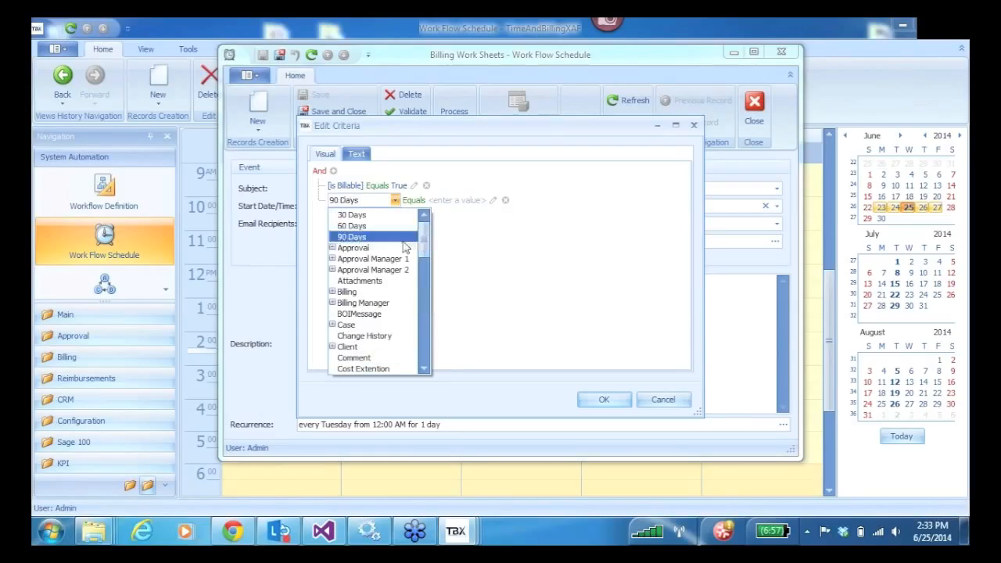
click(376, 259)
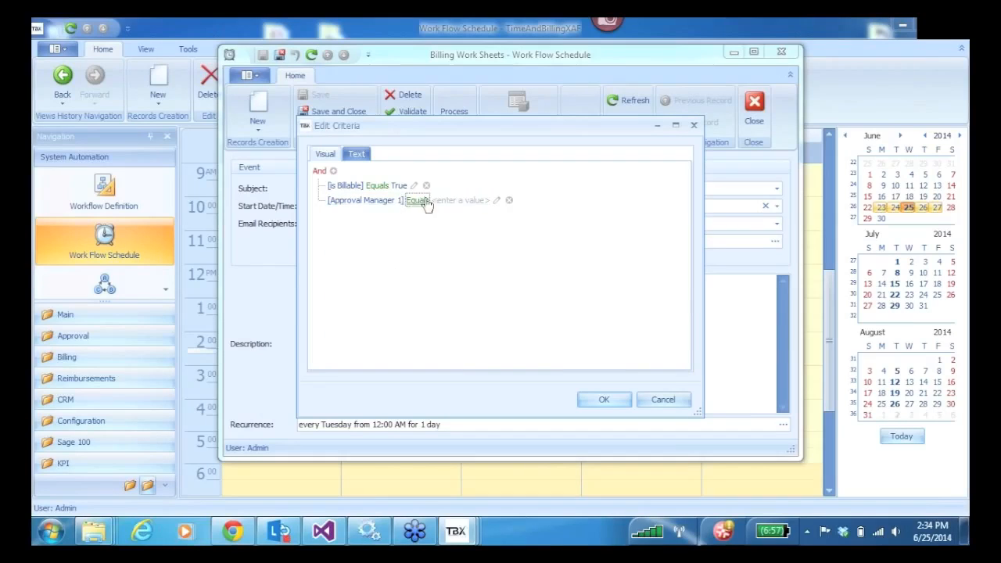
click(508, 200)
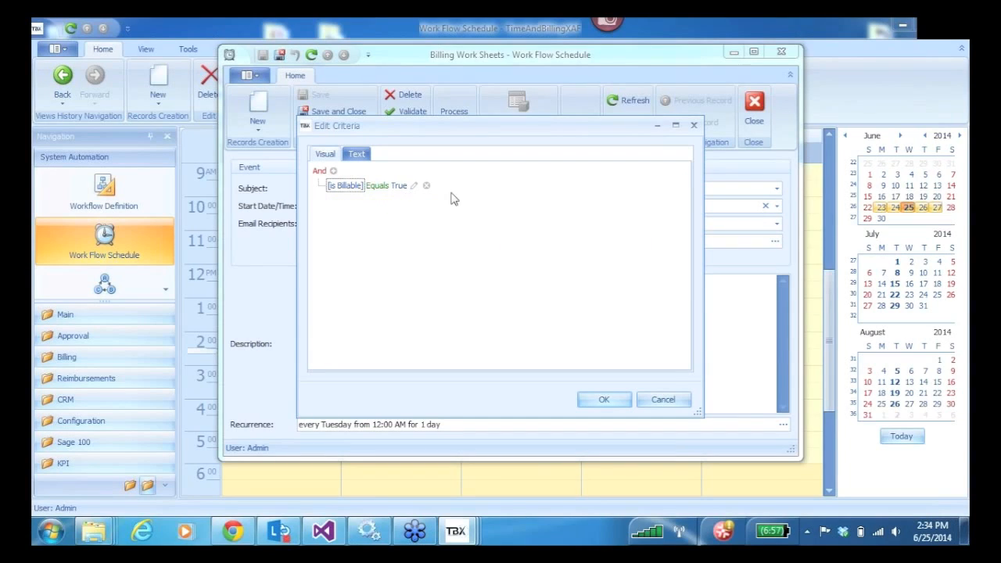
click(606, 400)
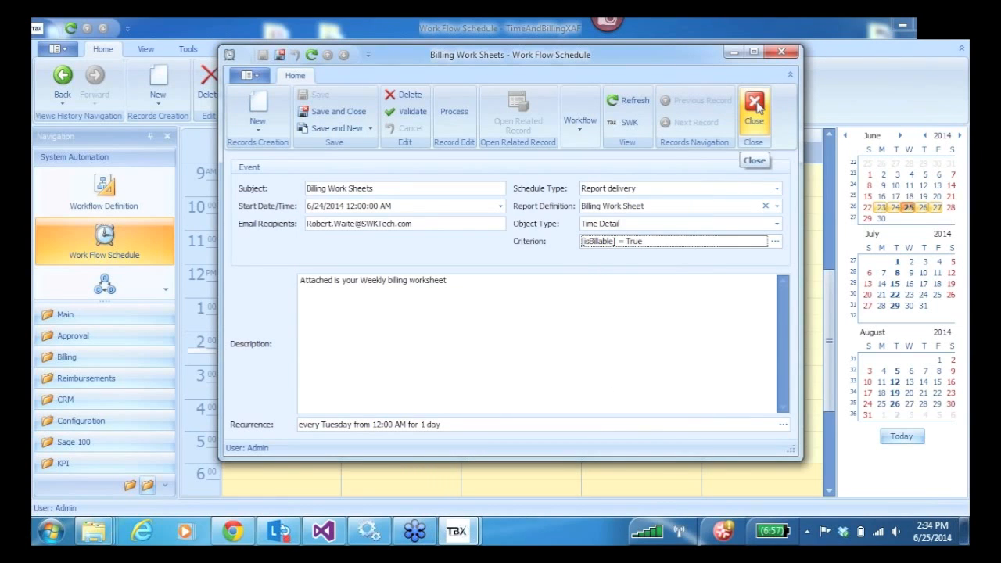
- Close the Billing Work Sheets series record and start reopening the recurring item from the calendar
click(755, 108)
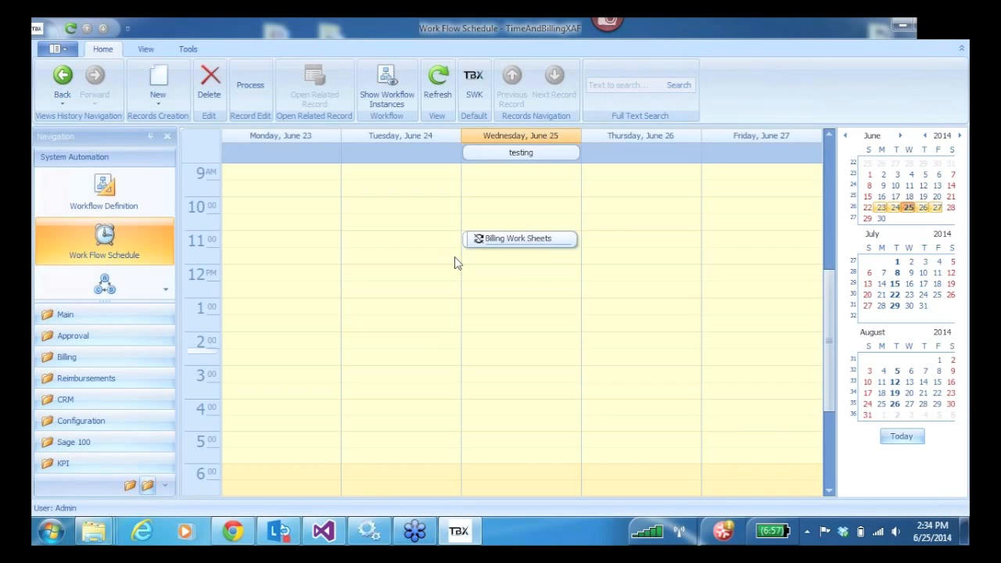
double_click(513, 240)
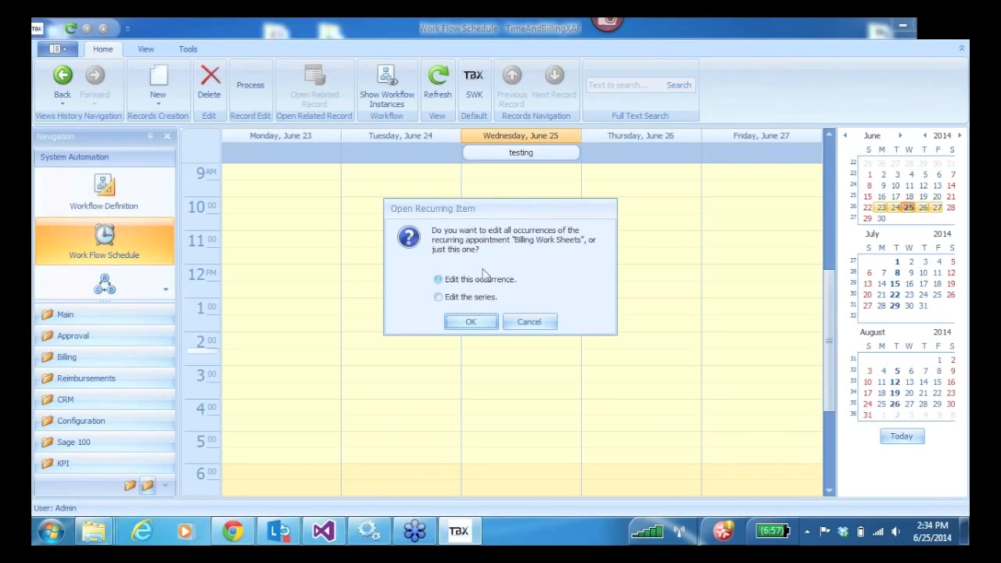
- Open the whole Billing Work Sheets recurring series, run Process on it and close the record
click(438, 298)
click(470, 321)
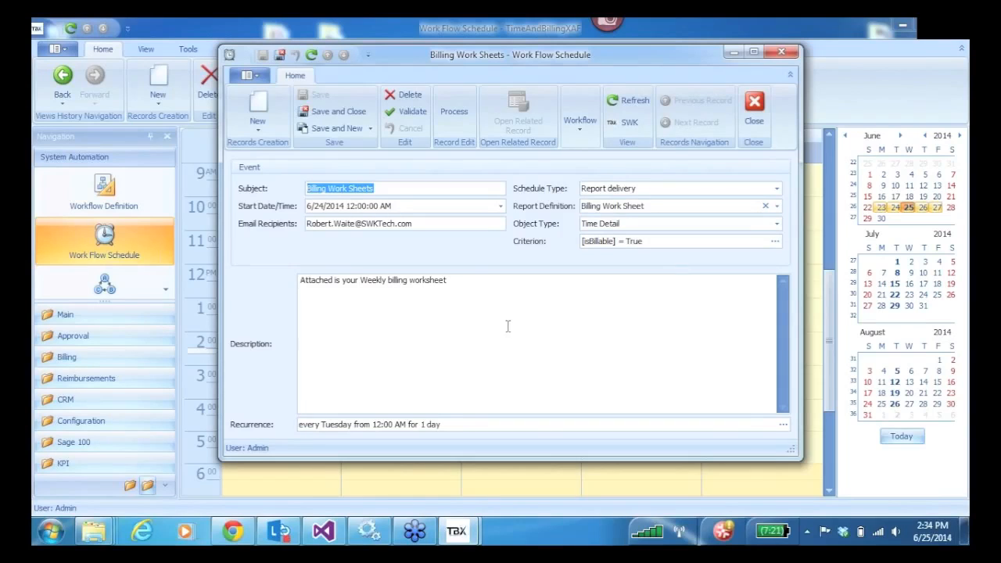
click(453, 115)
click(756, 106)
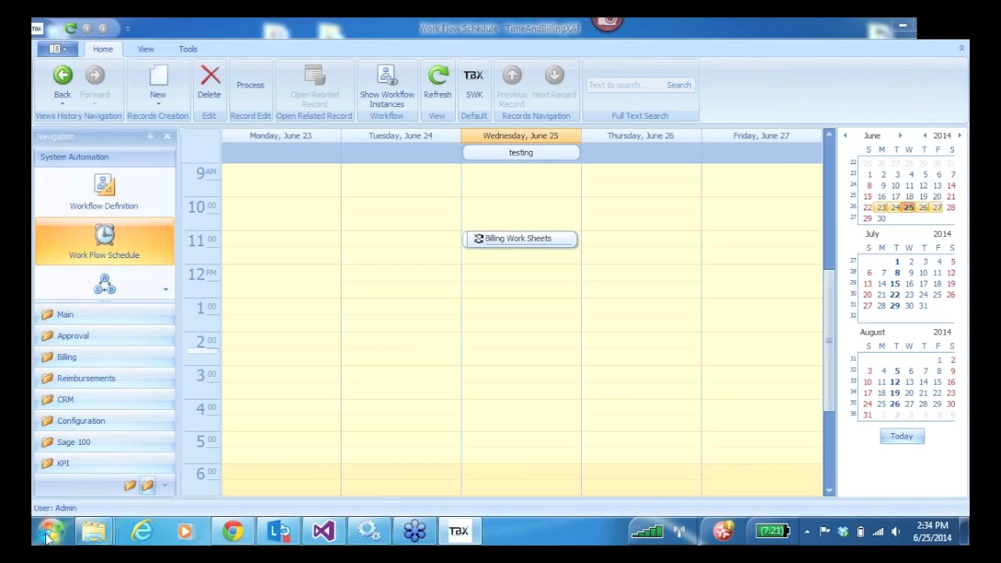
- Start Outlook in safe mode with the Outlook profile, then return to TimeAndBillingXAF and open the Workflow Definition list
click(49, 532)
text(outlook)
text( 2013)
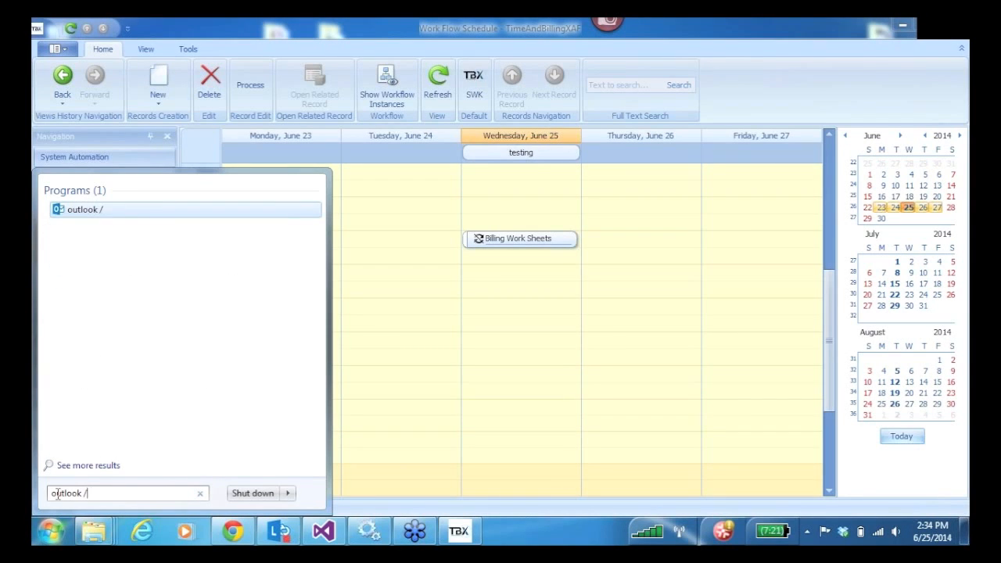
key(Return)
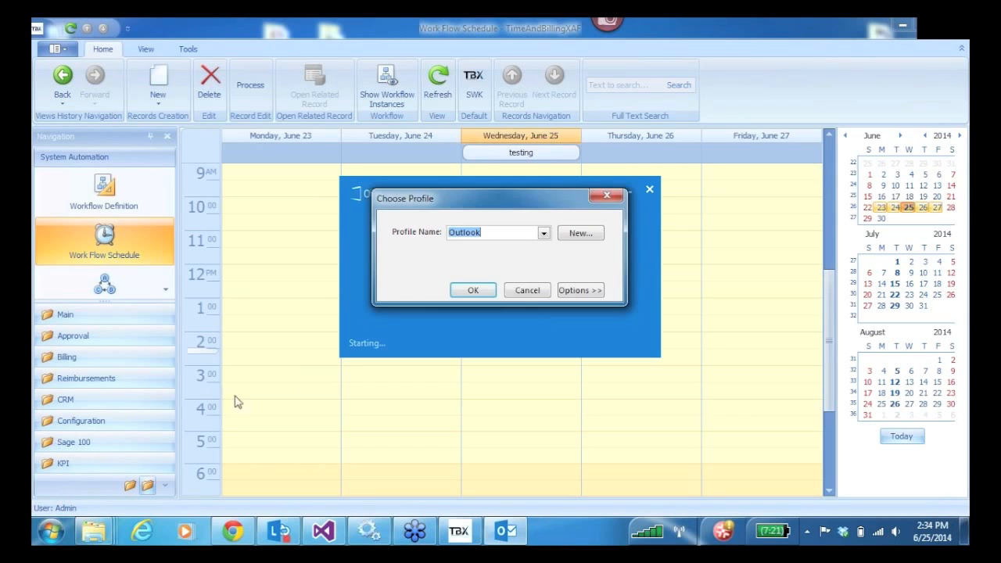
click(469, 289)
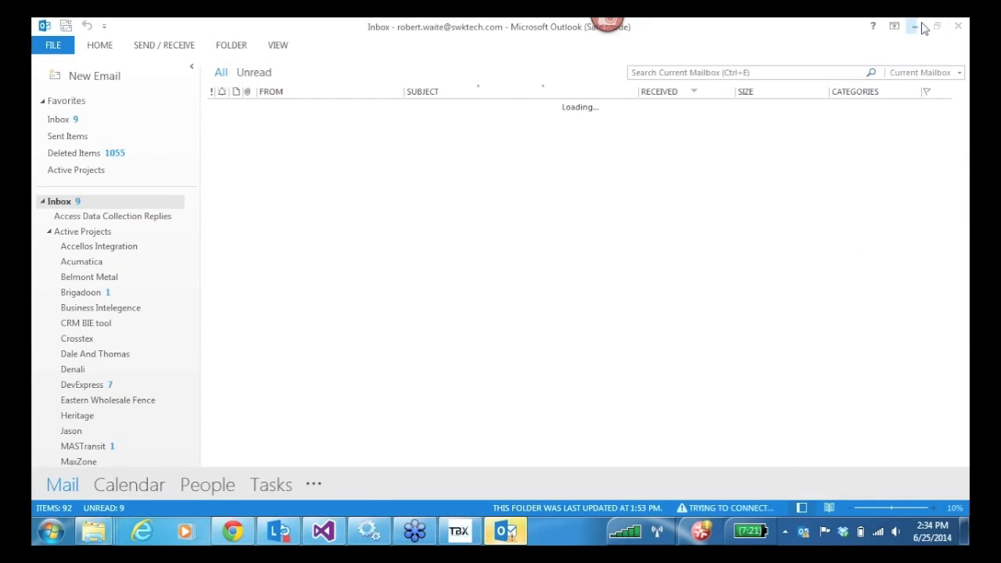
click(915, 27)
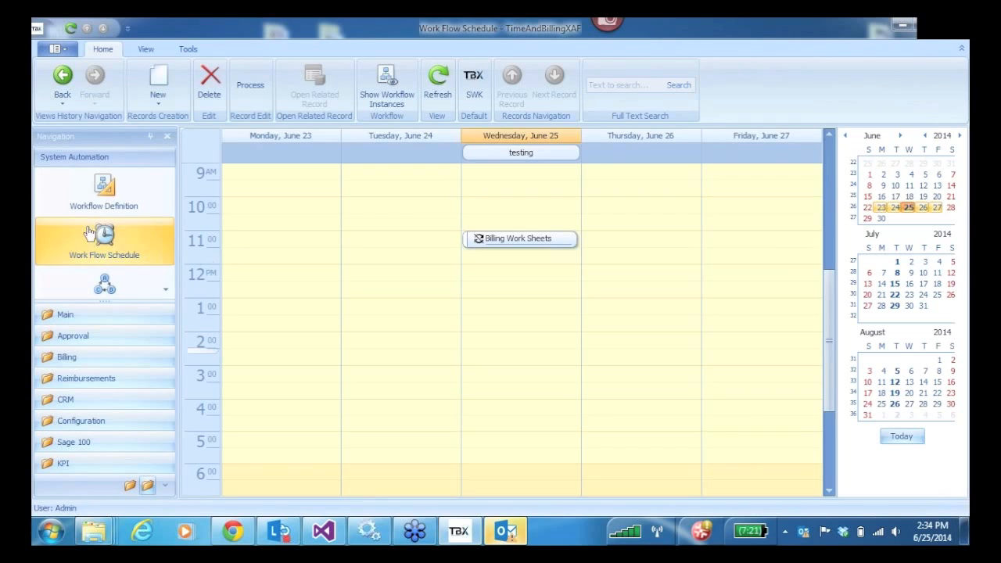
click(108, 194)
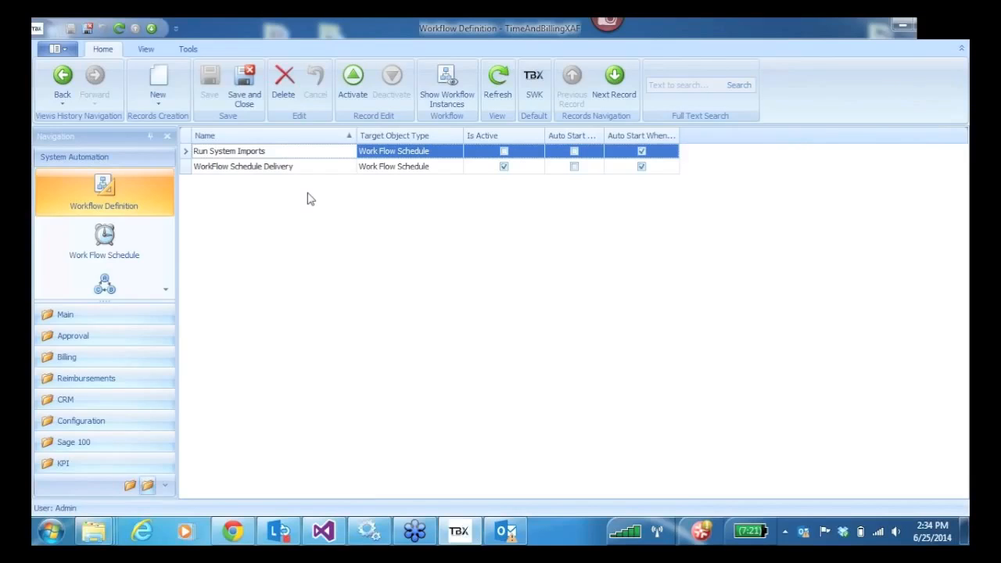
- Switch to Outlook and check the newest inbox messages for the Billing Work Sheets email
click(506, 532)
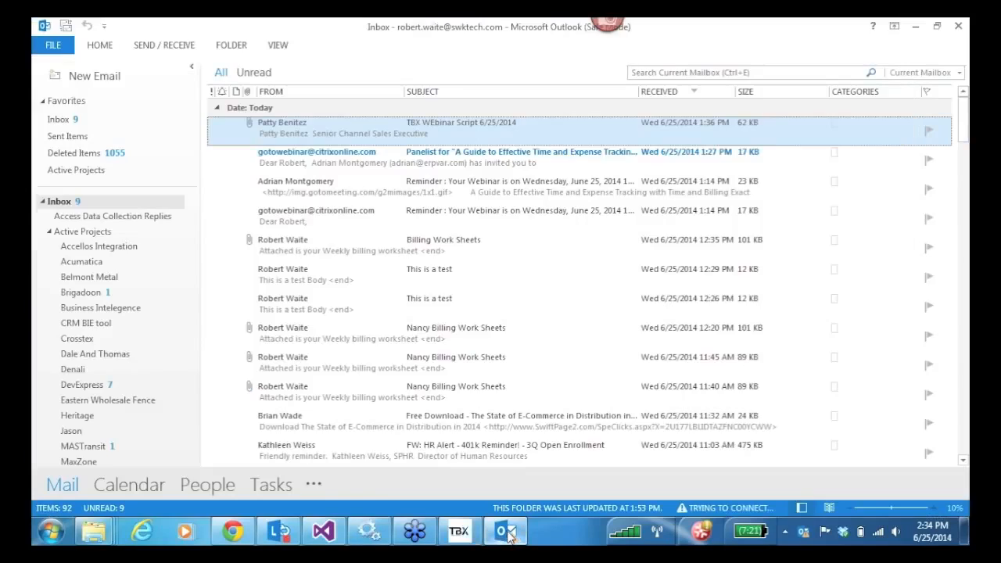
click(276, 164)
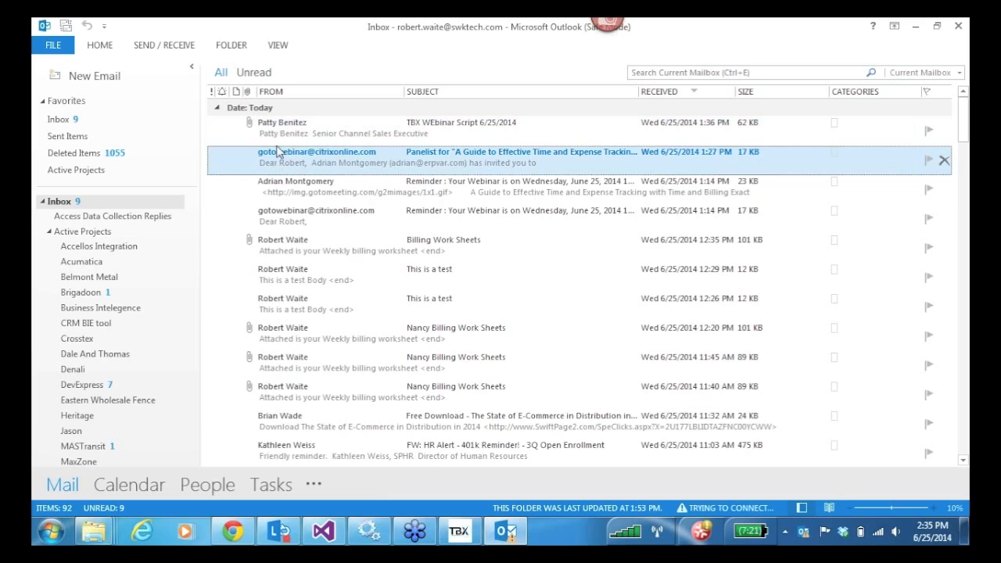
click(281, 130)
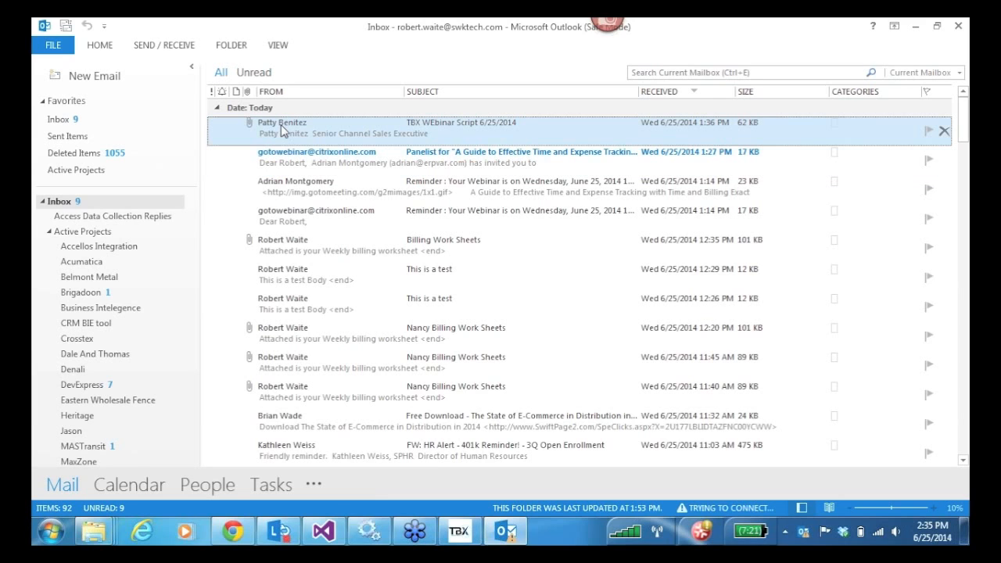
- Dismiss the overdue Outlook reminders one after another
click(636, 338)
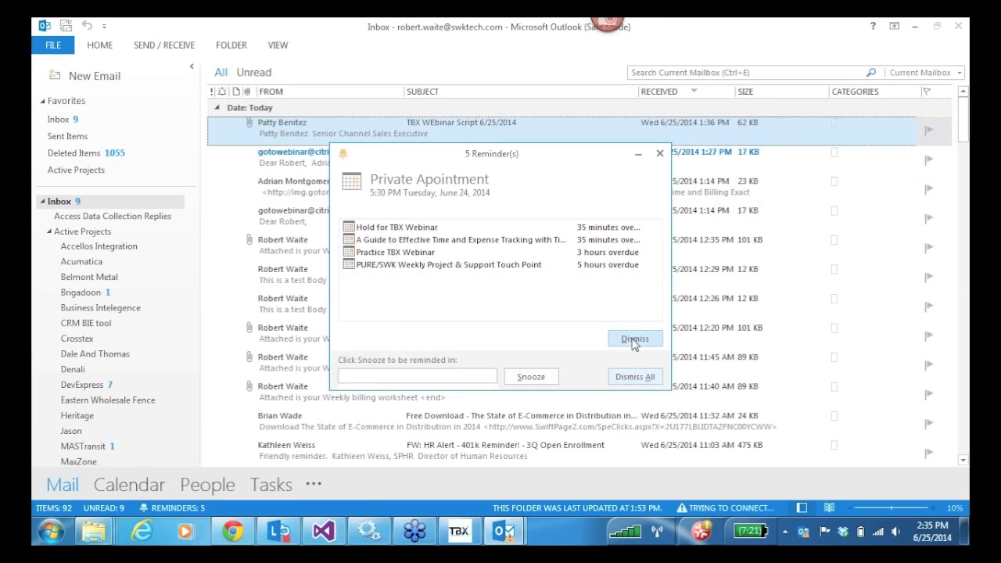
click(636, 342)
click(636, 340)
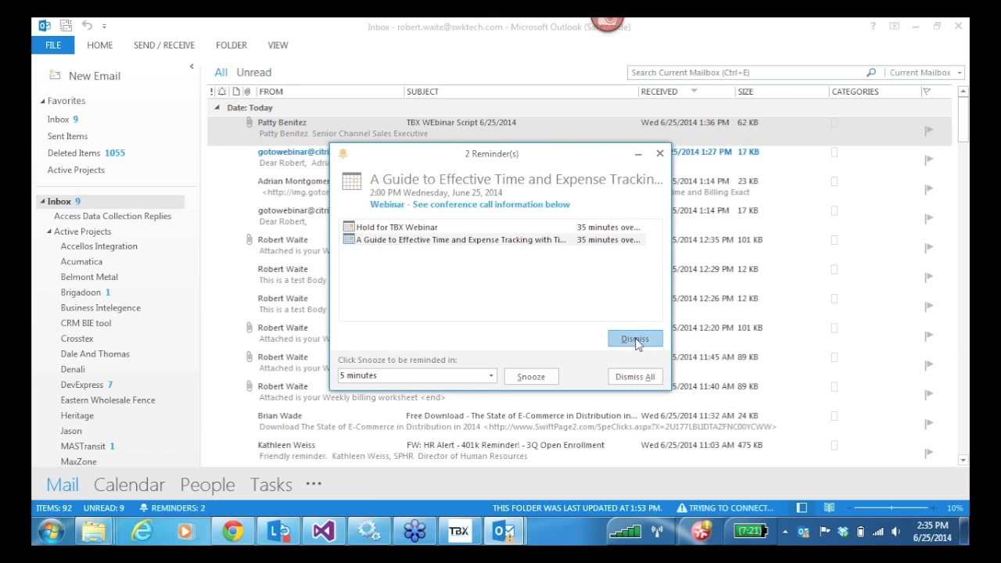
click(636, 341)
click(636, 340)
- Check the top of the inbox again for the worksheet email, then return to TimeAndBillingXAF
click(324, 162)
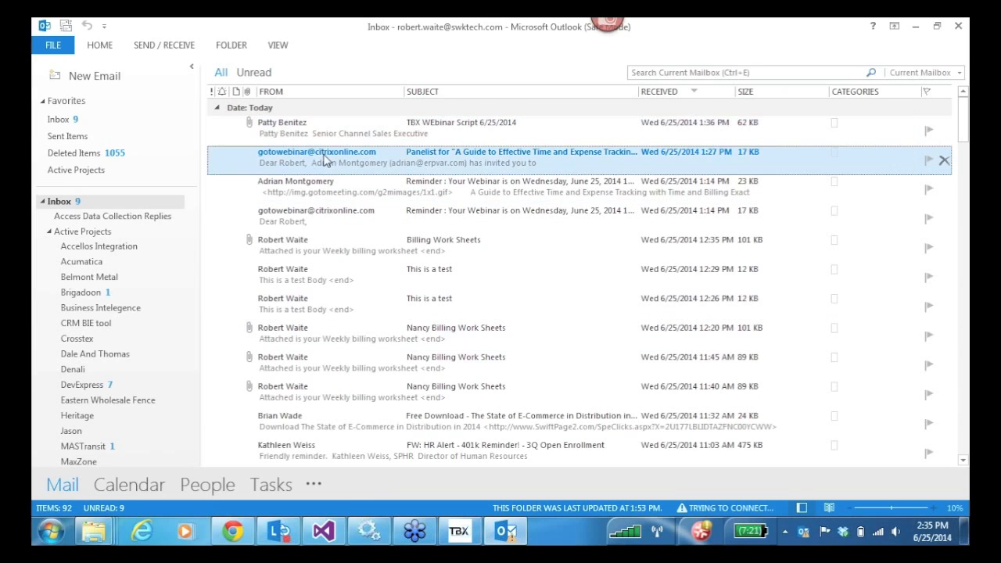
click(325, 133)
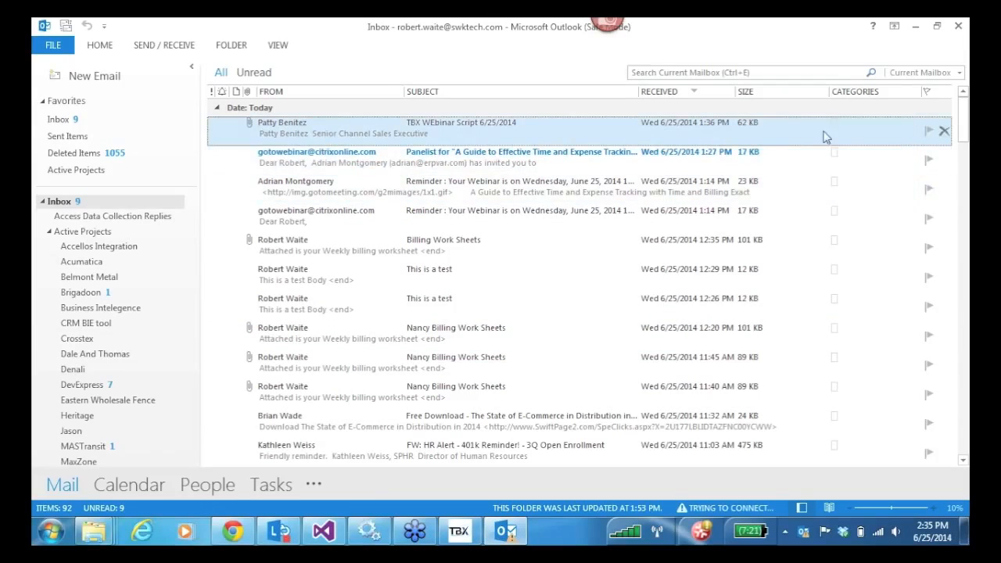
click(915, 26)
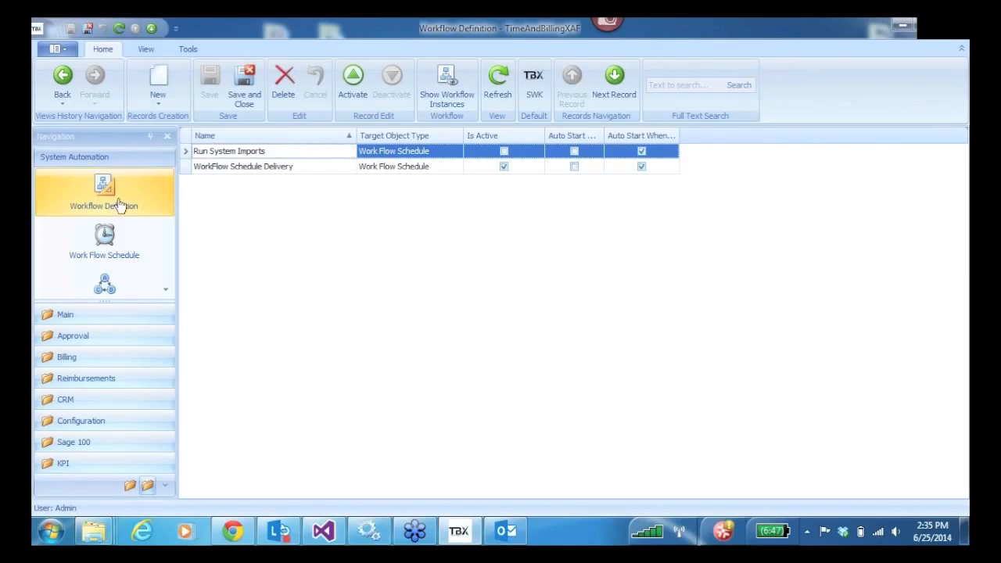
- Examine the WorkFlow Schedule Delivery definition's start criteria and its Invoke The Process Method activity in the designer, then close it
click(185, 168)
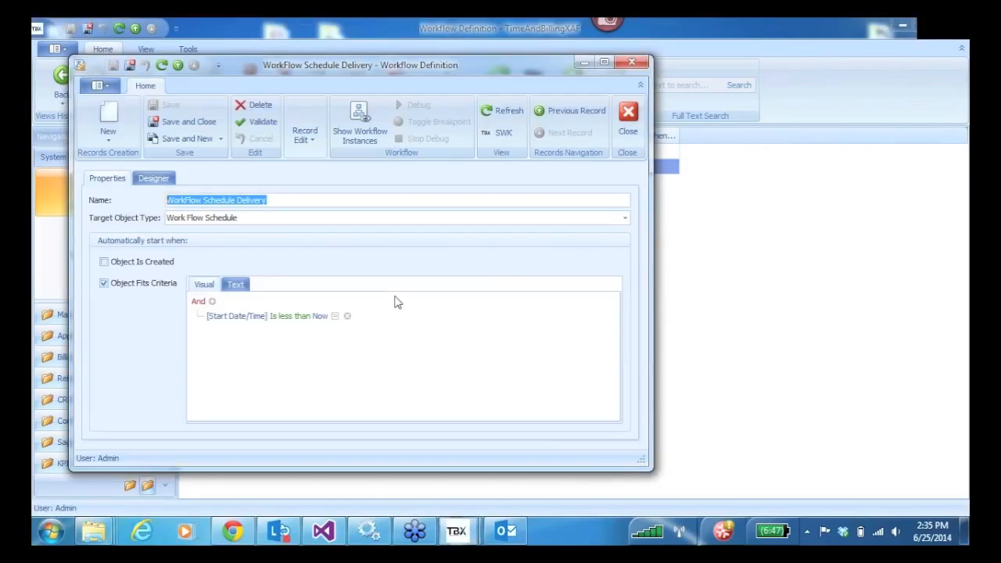
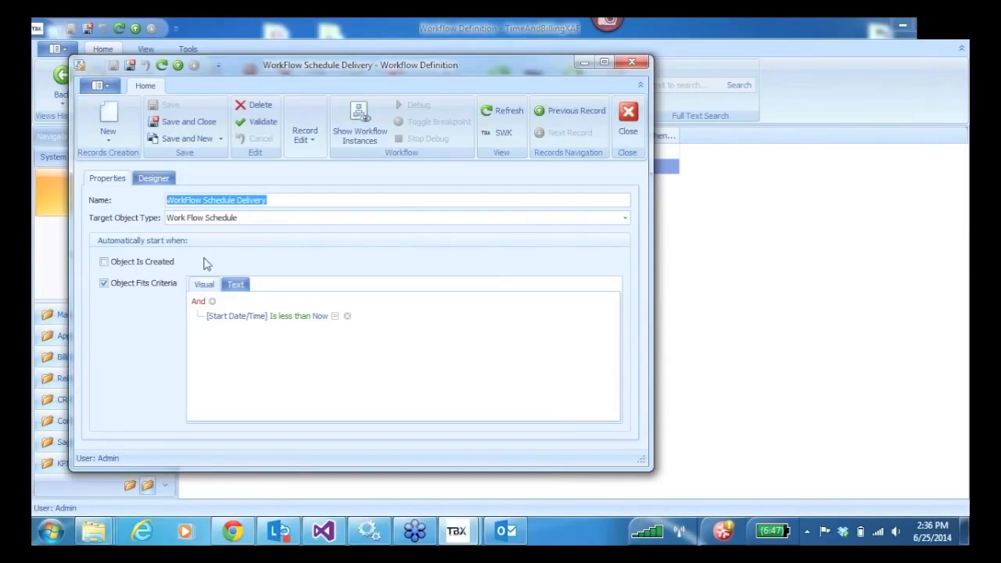
click(151, 179)
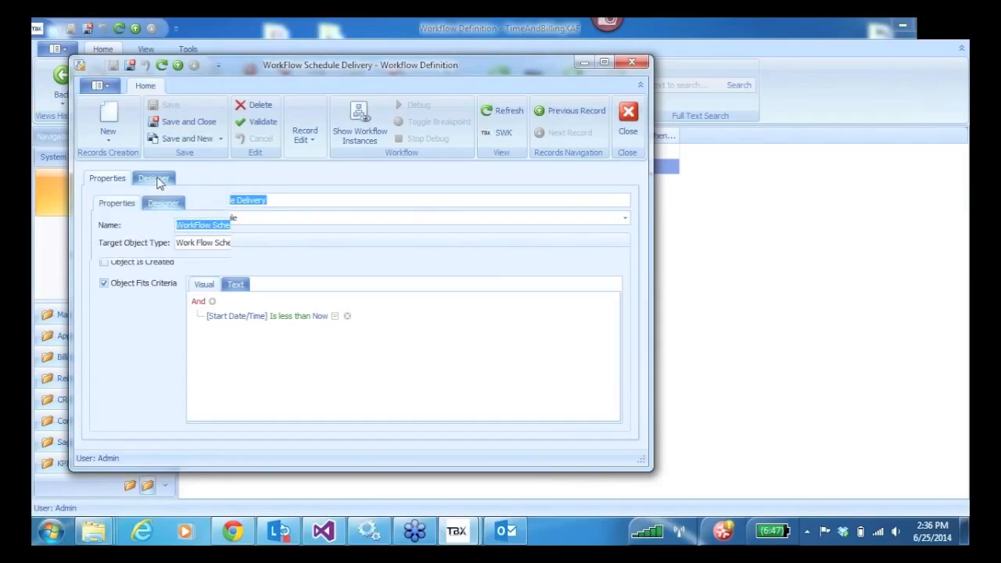
drag(487, 299, 487, 342)
double_click(357, 342)
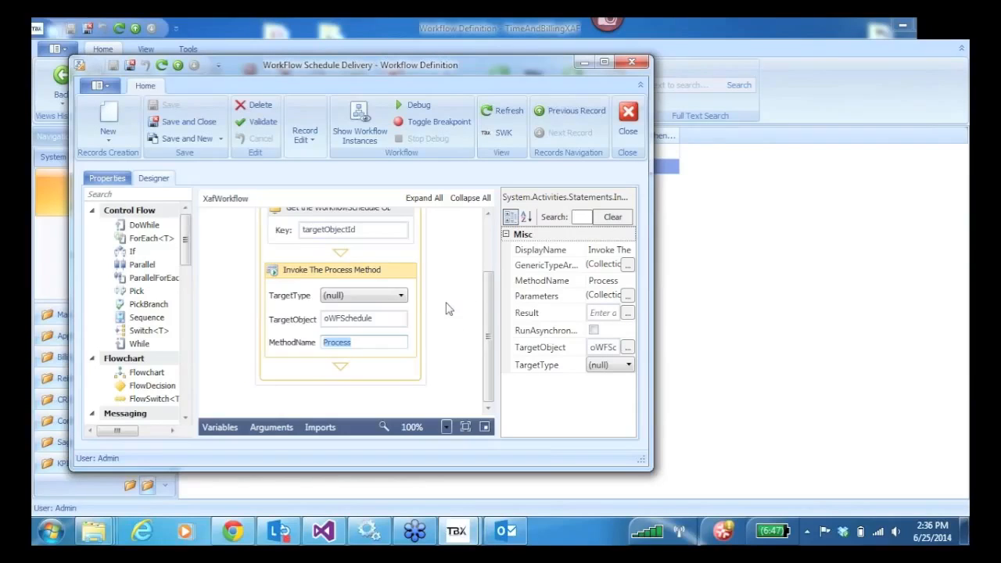
click(174, 126)
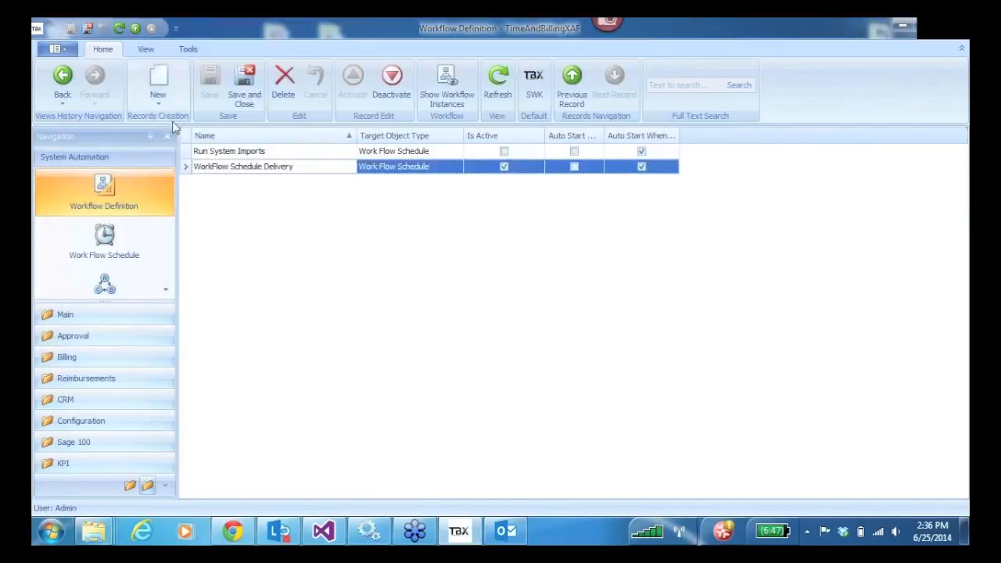
click(190, 153)
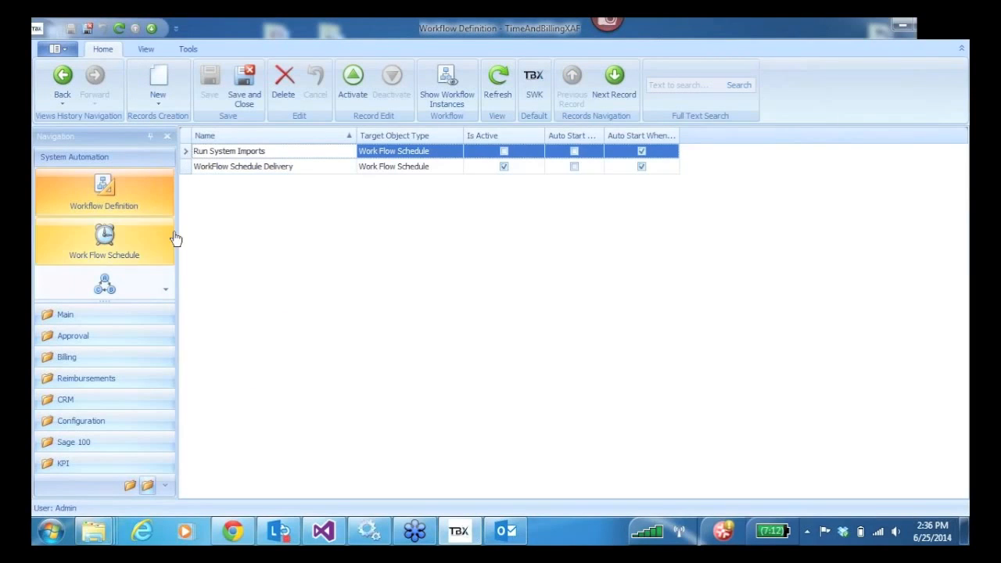
click(188, 168)
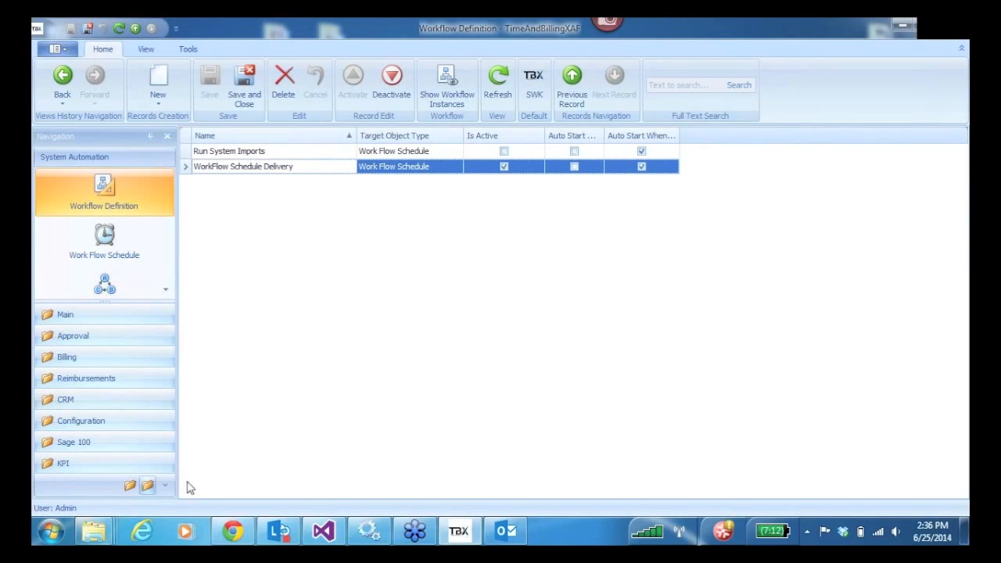
- Switch to Outlook and open the newest Billing Work Sheets email from the inbox, closing any other message opened by mistake
click(506, 531)
click(291, 136)
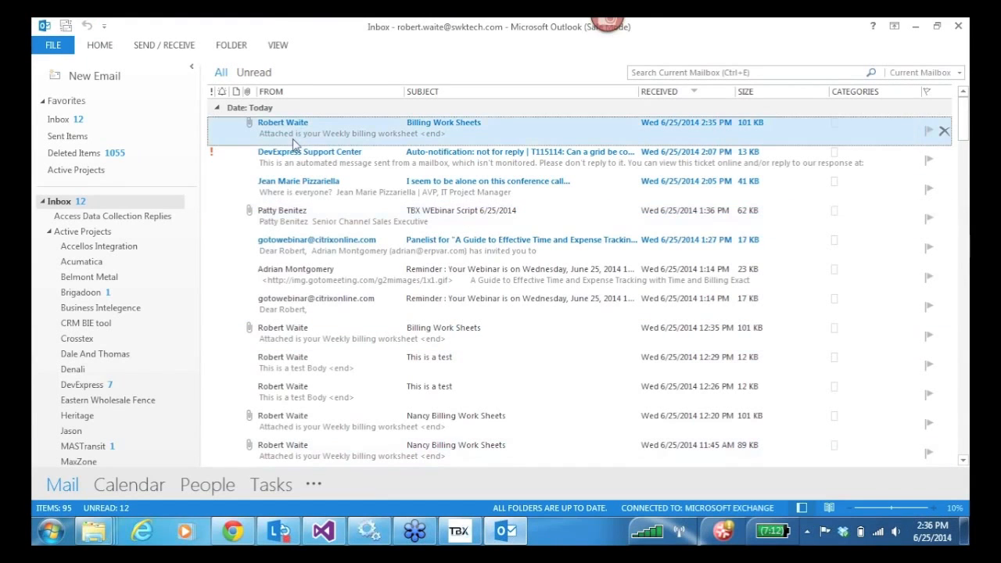
double_click(384, 127)
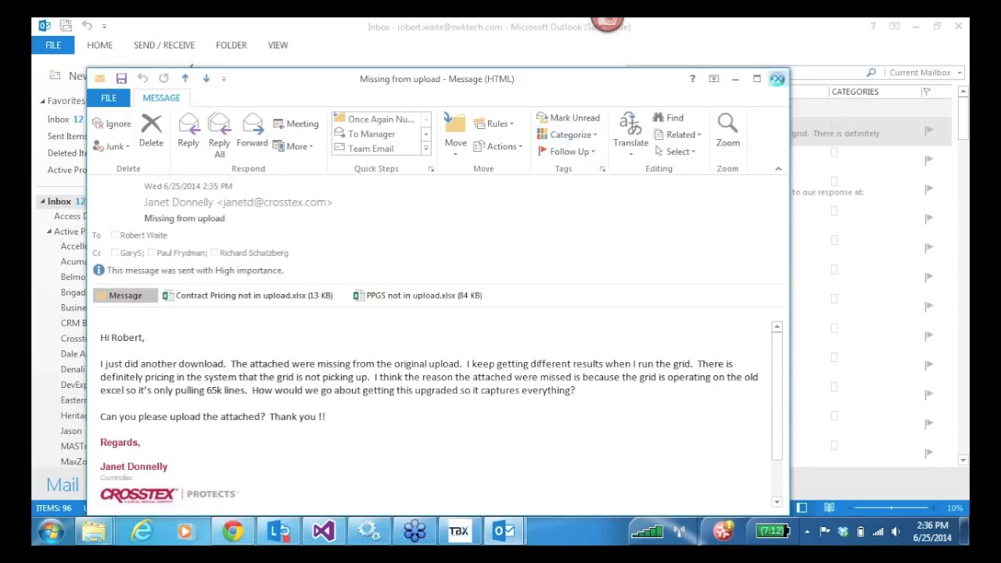
click(777, 79)
click(272, 167)
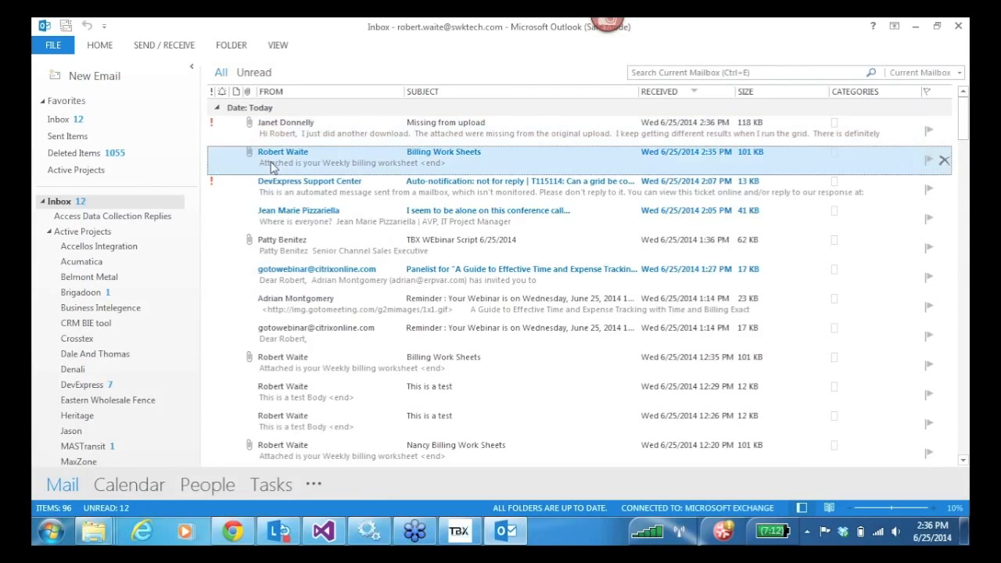
double_click(273, 167)
- Open the attached Report.pdf, examine the Billing Work Sheet report, then return to TimeAndBillingXAF
double_click(185, 260)
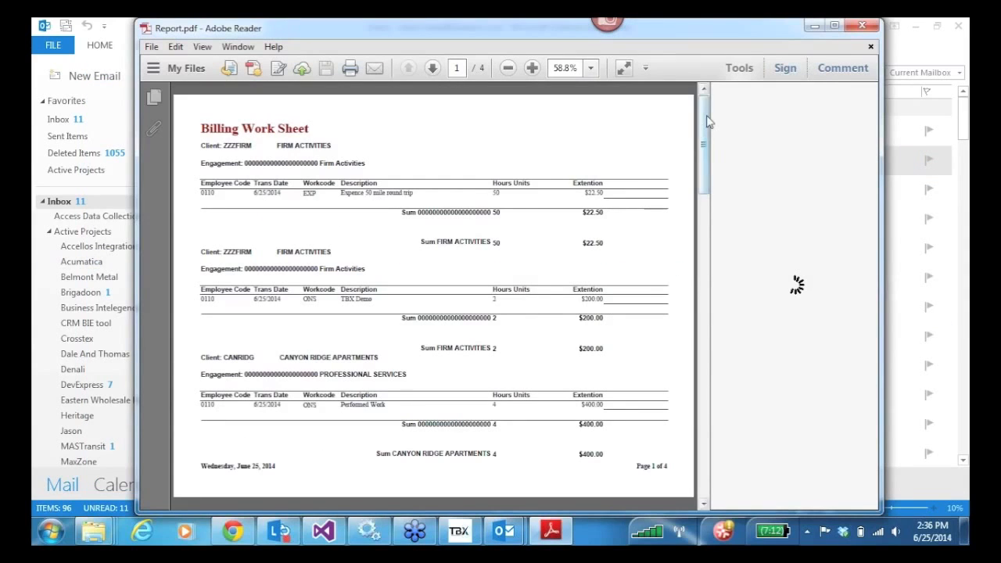
drag(708, 122, 723, 170)
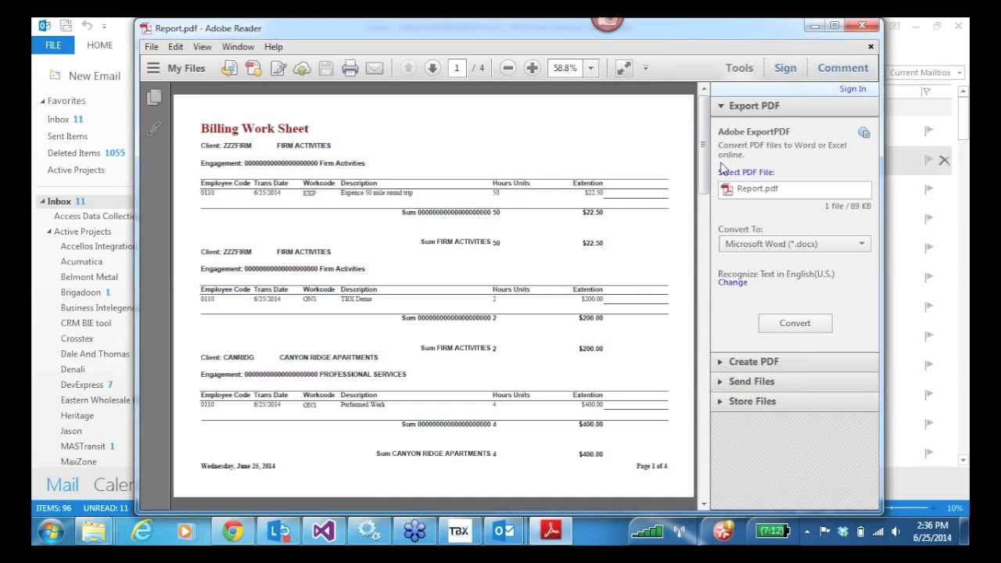
click(815, 26)
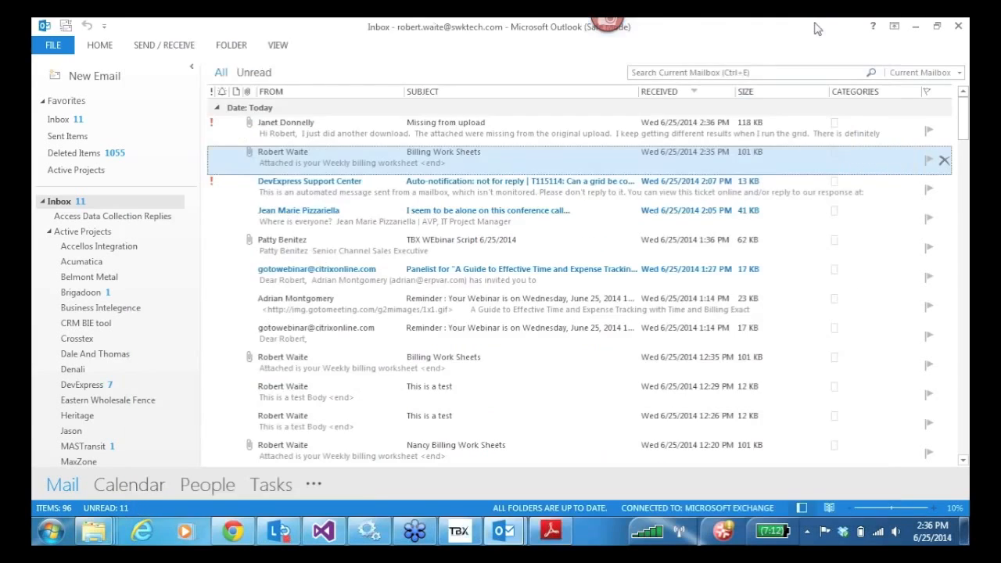
click(916, 27)
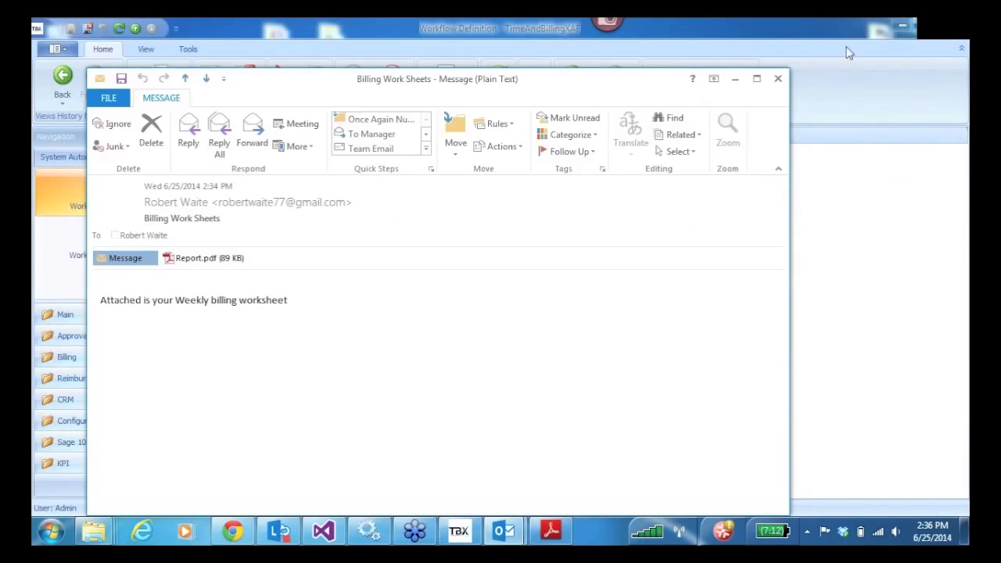
click(735, 80)
- Show the Billing time entries on the Main Home view, including the Extension and WriteUP_DWN columns
click(69, 314)
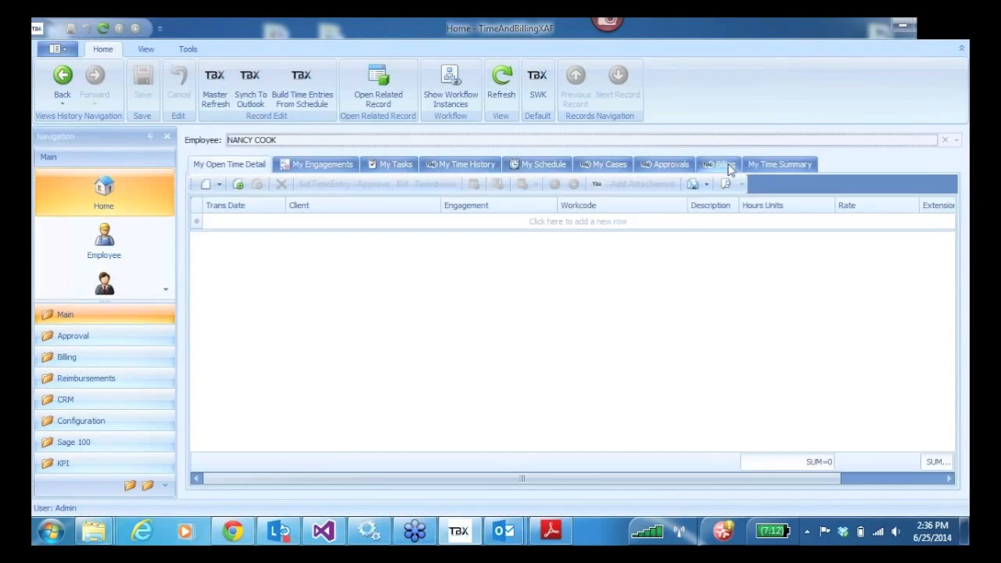
click(726, 165)
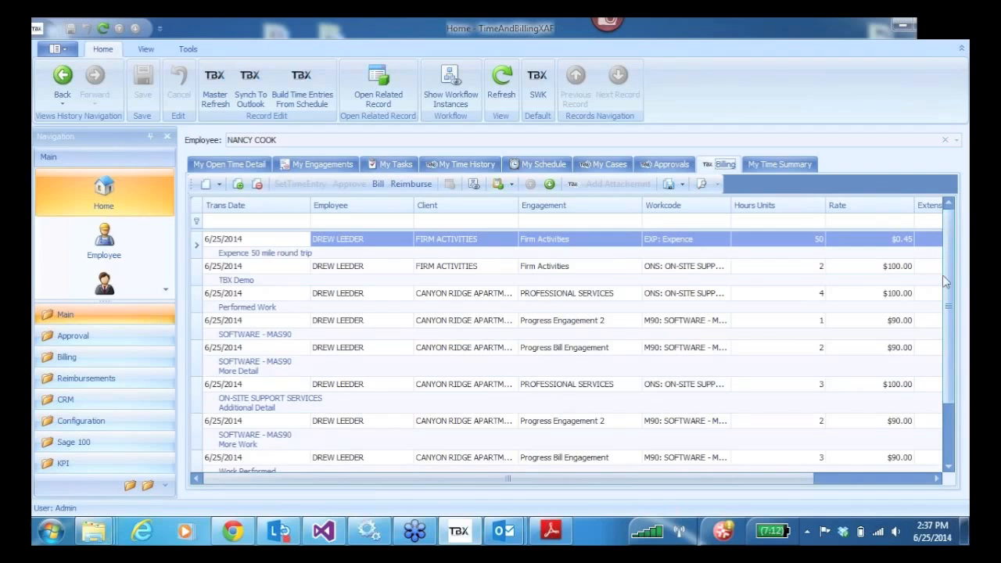
drag(779, 483, 883, 473)
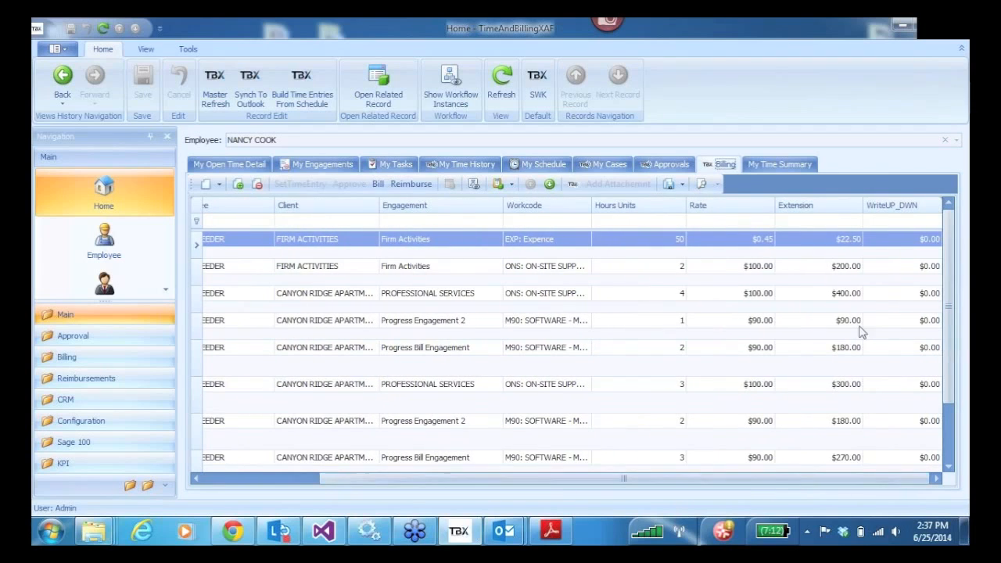
- Set the rate of the Firm Activities expense entry to $0.30 and commit the row
click(747, 244)
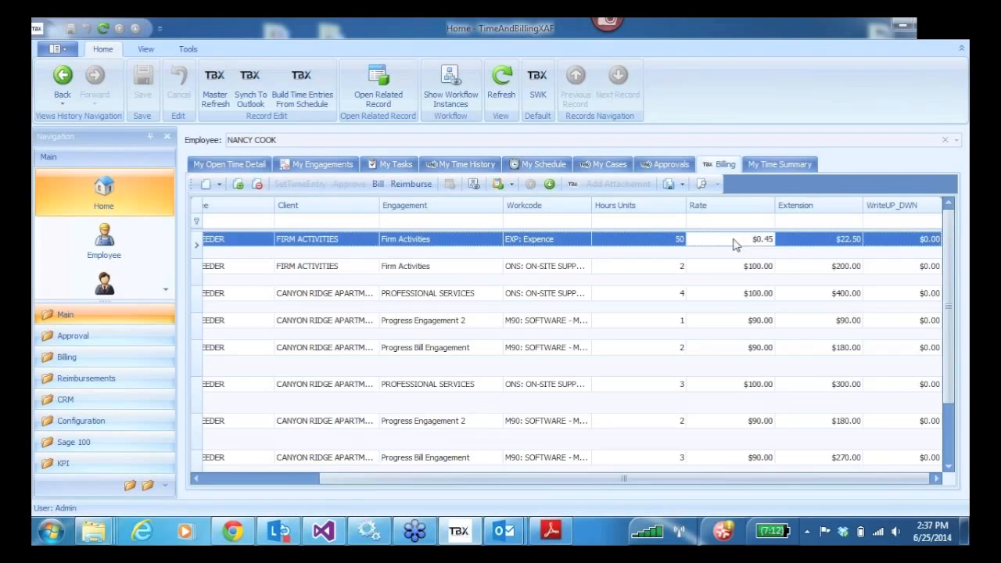
click(736, 244)
text(0)
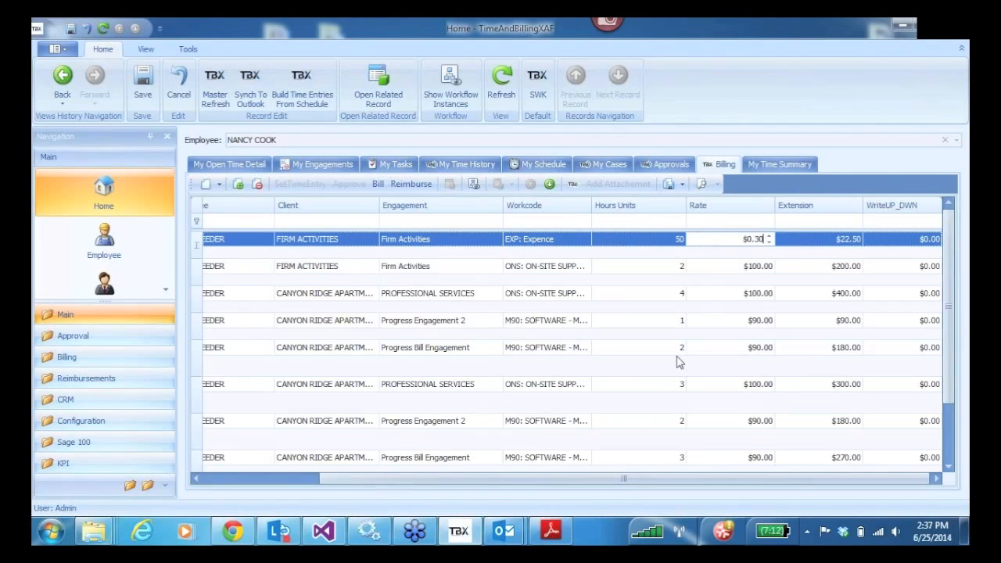
click(729, 266)
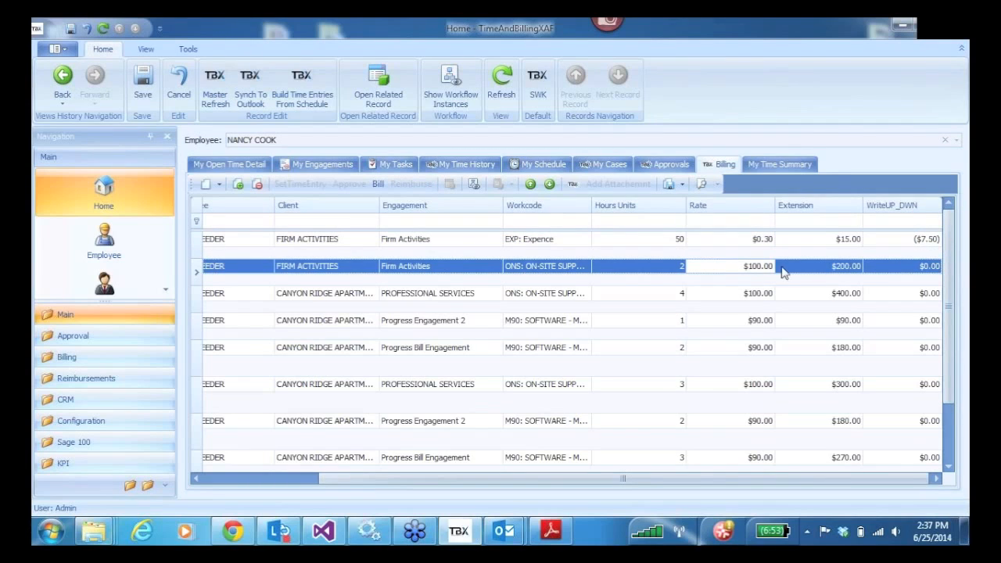
- Set the rate of the Firm Activities on-site support entry to $150.00 and of the 4-hour Canyon Ridge Professional Services entry to $50.00
click(726, 271)
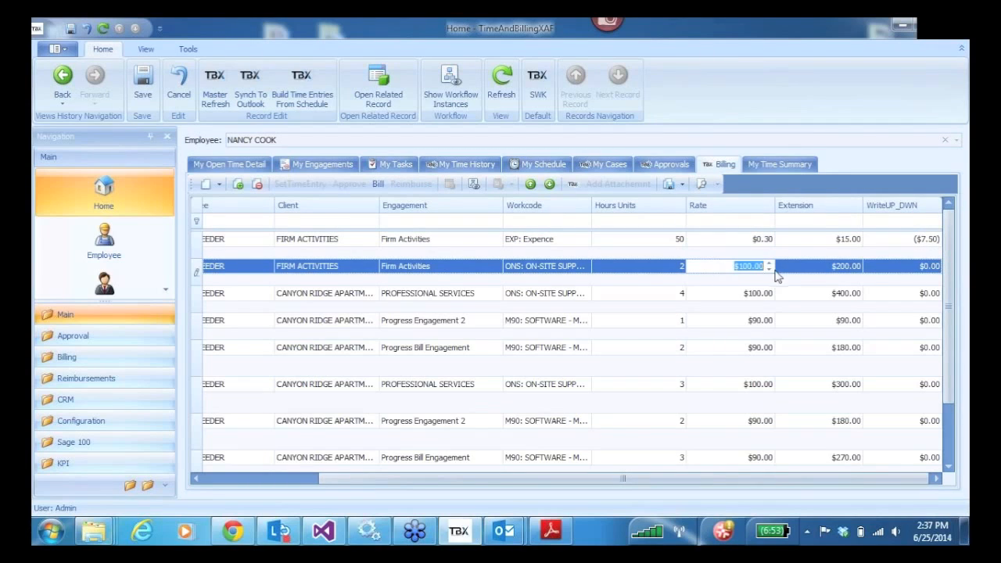
text(150)
click(732, 297)
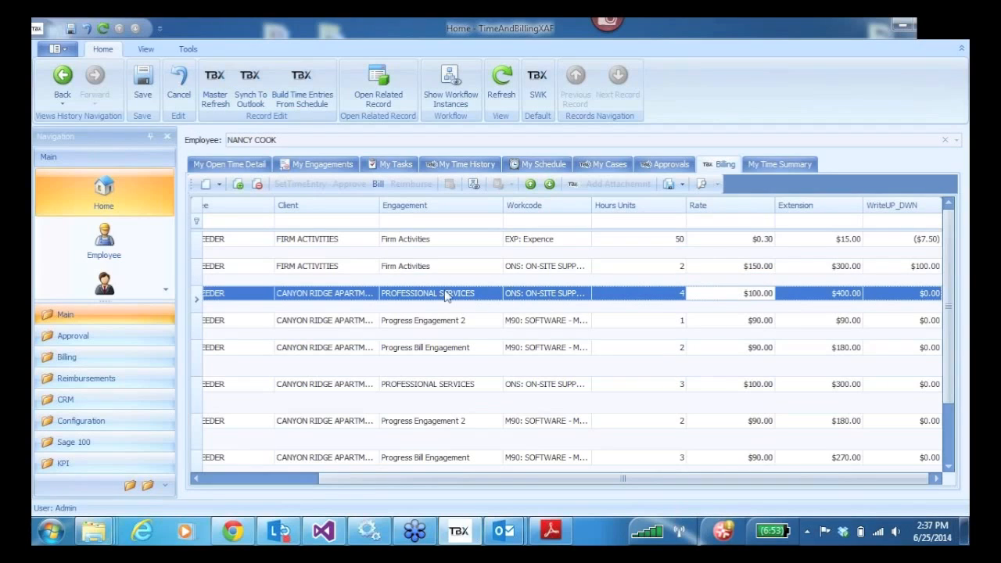
drag(729, 293, 765, 298)
text(50)
click(747, 327)
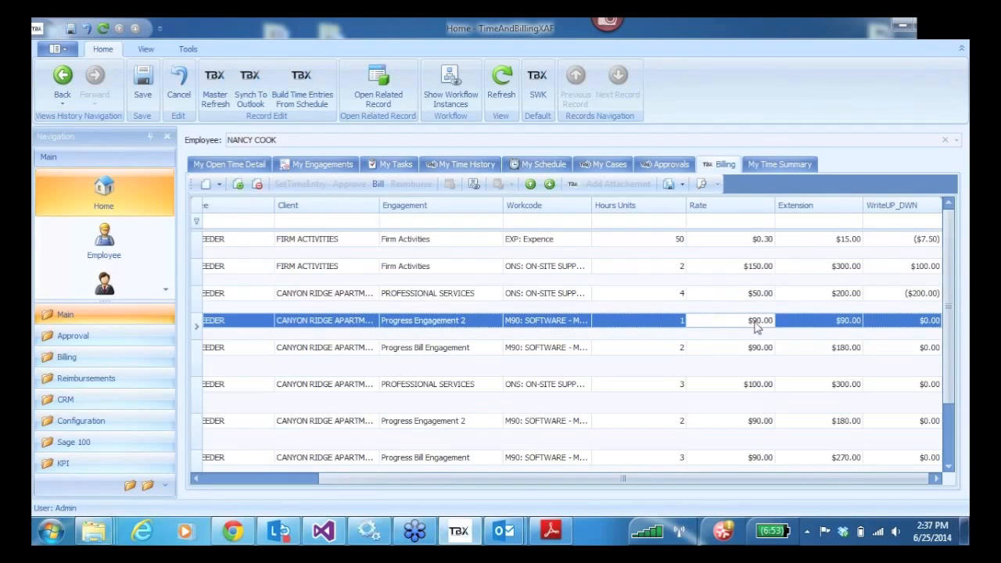
- Set the extension of the 2-hour Progress Bill Engagement entry for Canyon Ridge Apartments to $150.00 and commit the row
click(825, 347)
click(818, 349)
double_click(817, 348)
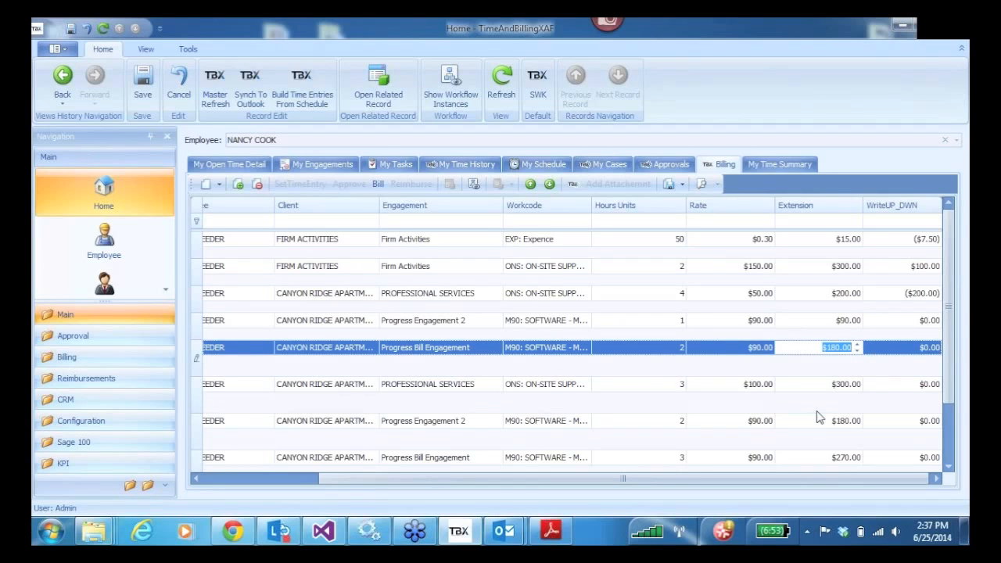
text(150)
click(819, 386)
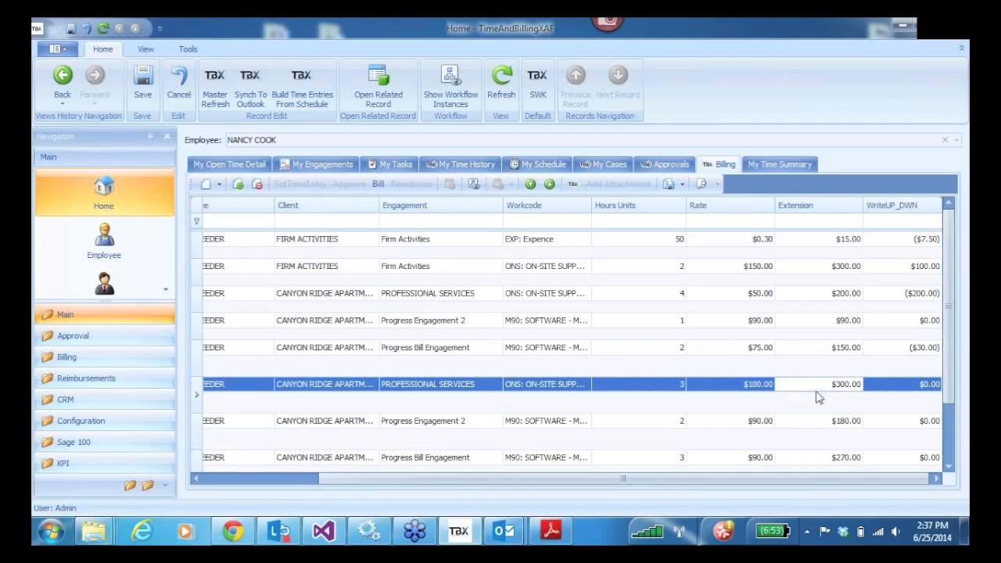
click(833, 424)
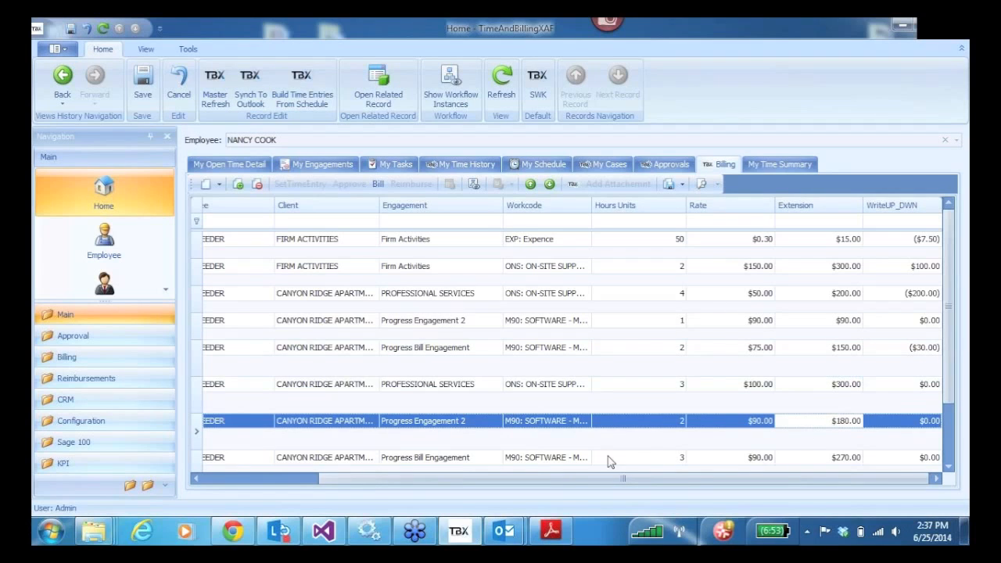
- In the 3-hour Professional Services entry's description, put "Additional Detail" on its own line, add a line crediting the employee's added content, and save and close
drag(582, 482, 469, 480)
click(196, 386)
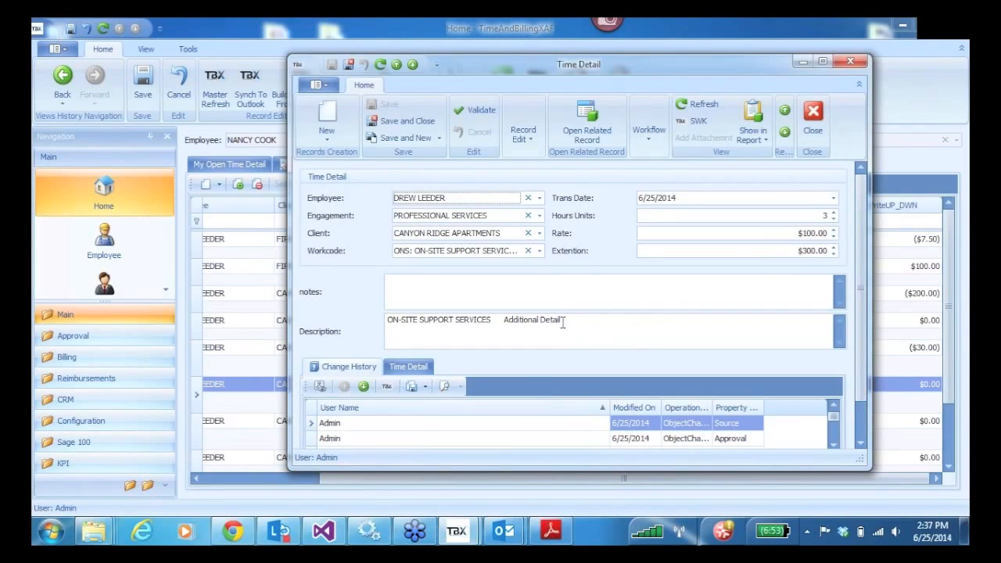
click(569, 321)
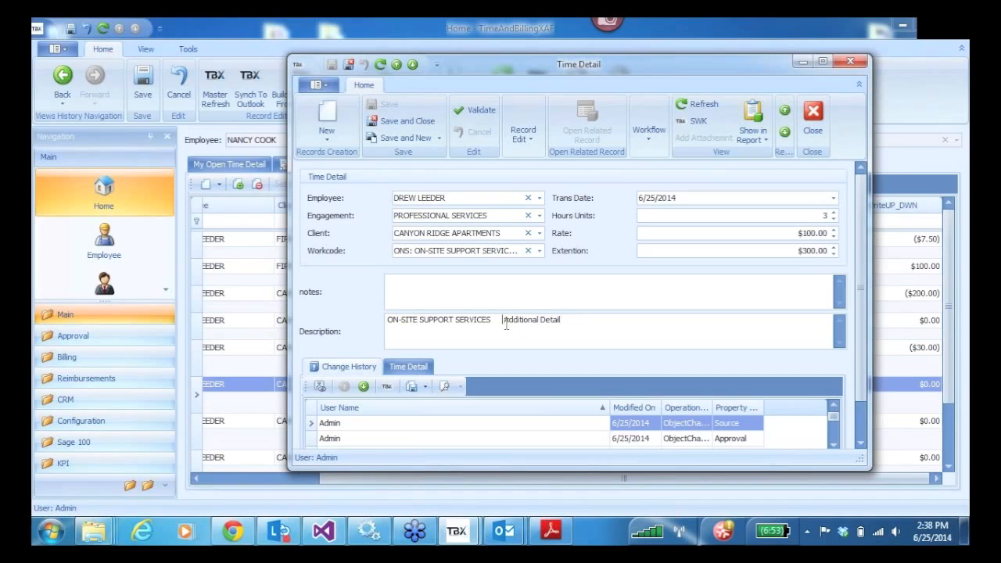
key(Return)
key(Delete)
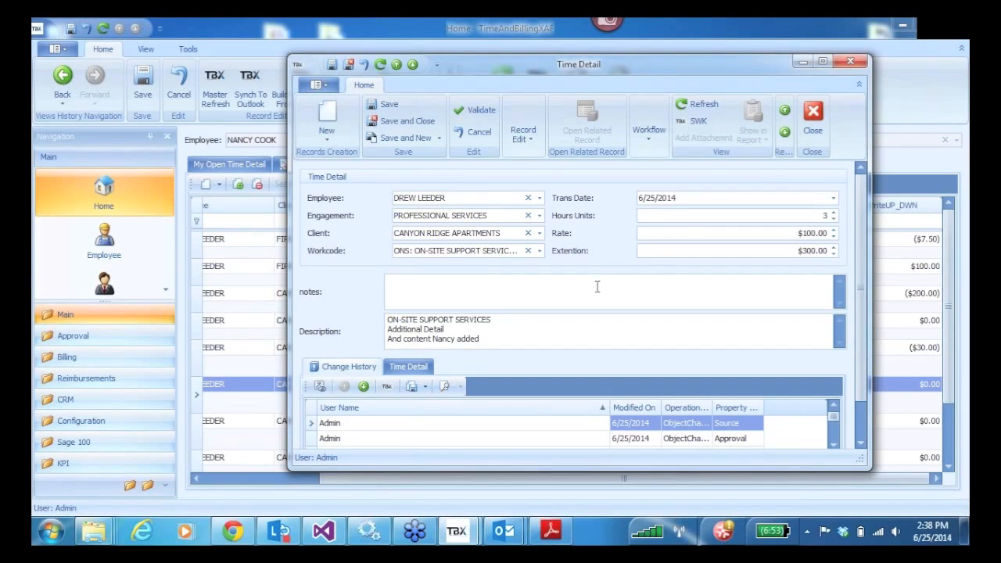
click(395, 122)
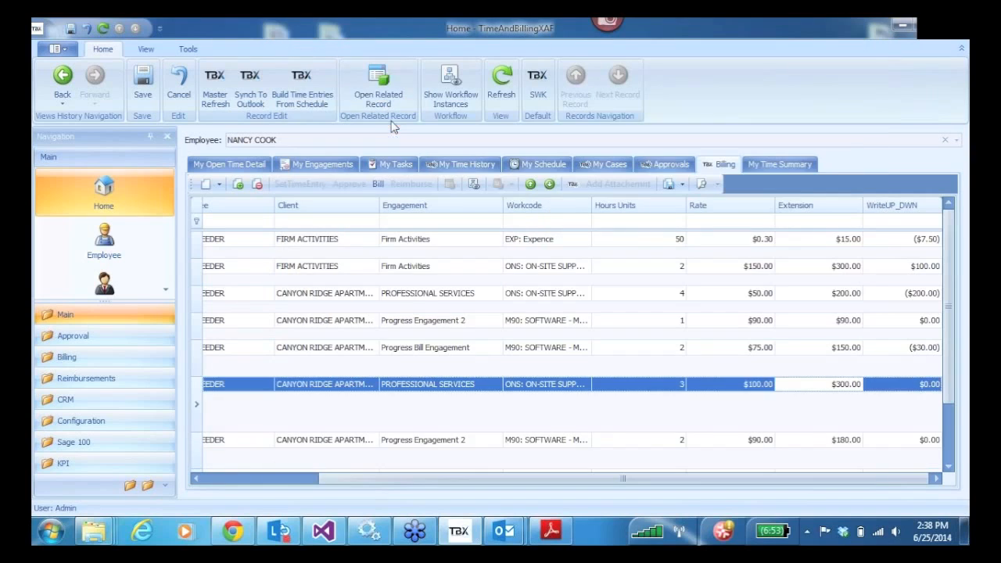
- Examine the transaction dates and descriptions of the billing time entries and try selecting several individual entries together
click(219, 354)
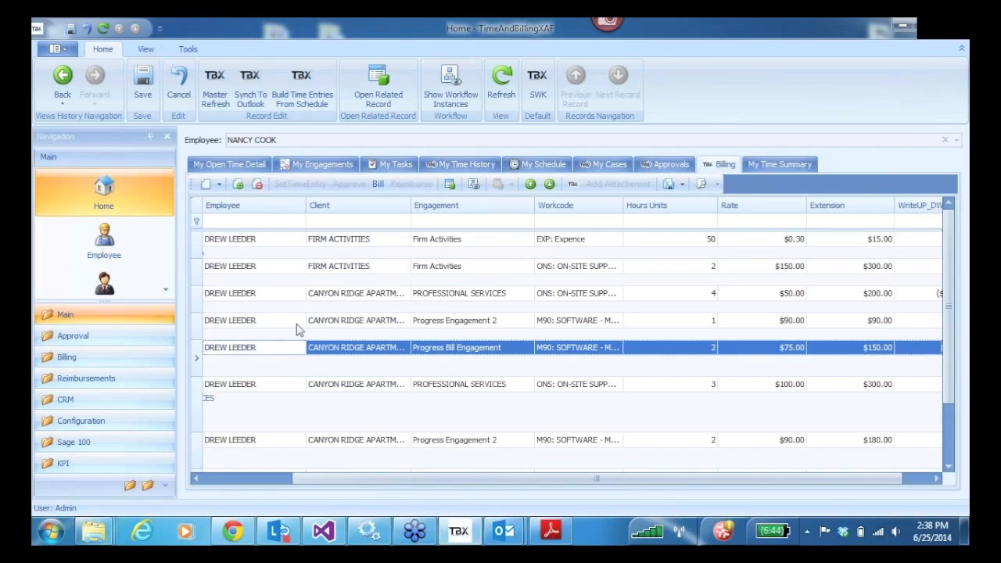
drag(350, 476, 234, 479)
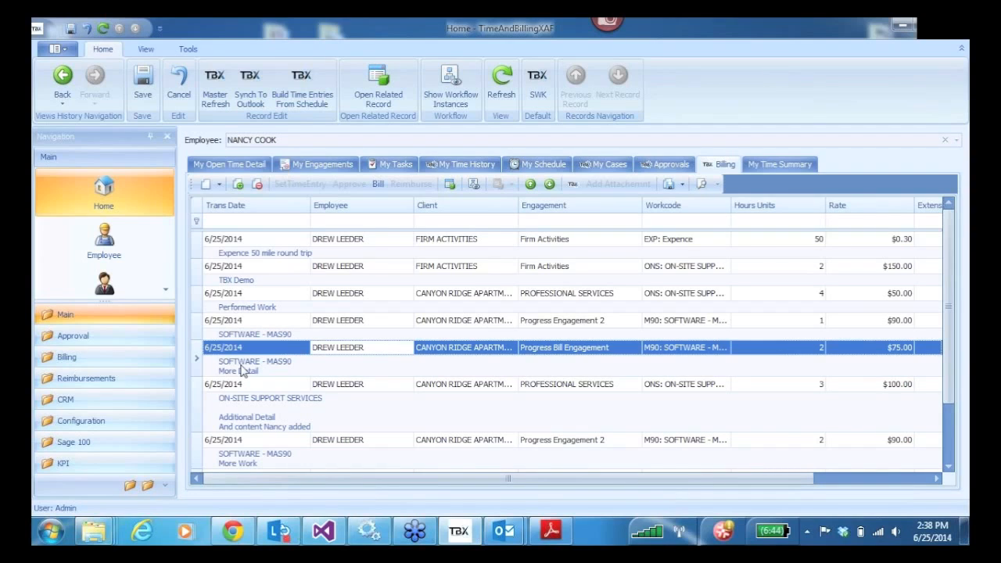
click(197, 329)
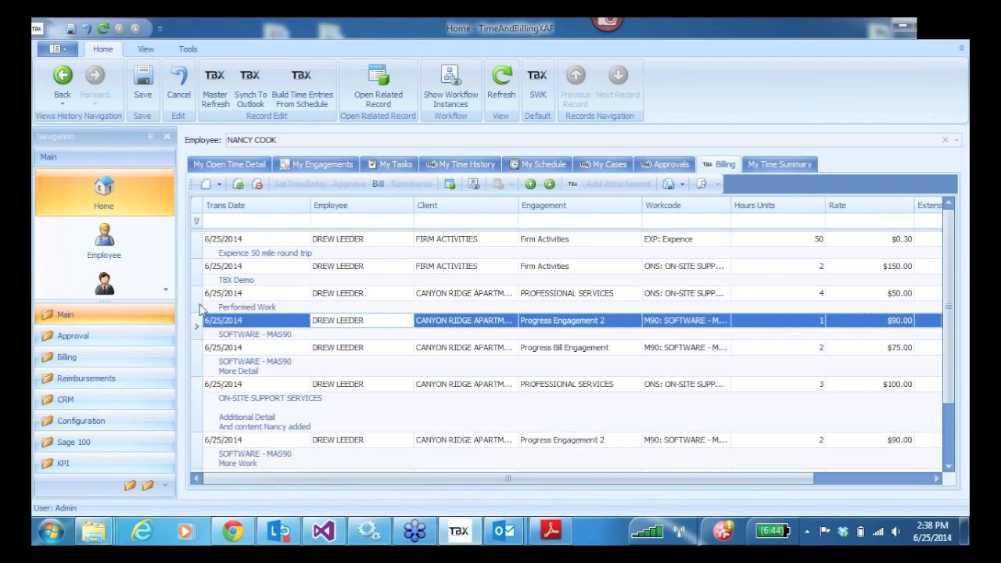
ctrl+click(199, 304)
ctrl+click(201, 403)
ctrl+click(201, 455)
- Select the Firm Activities expense entry and sort the billing time entries by employee in ascending order
click(202, 252)
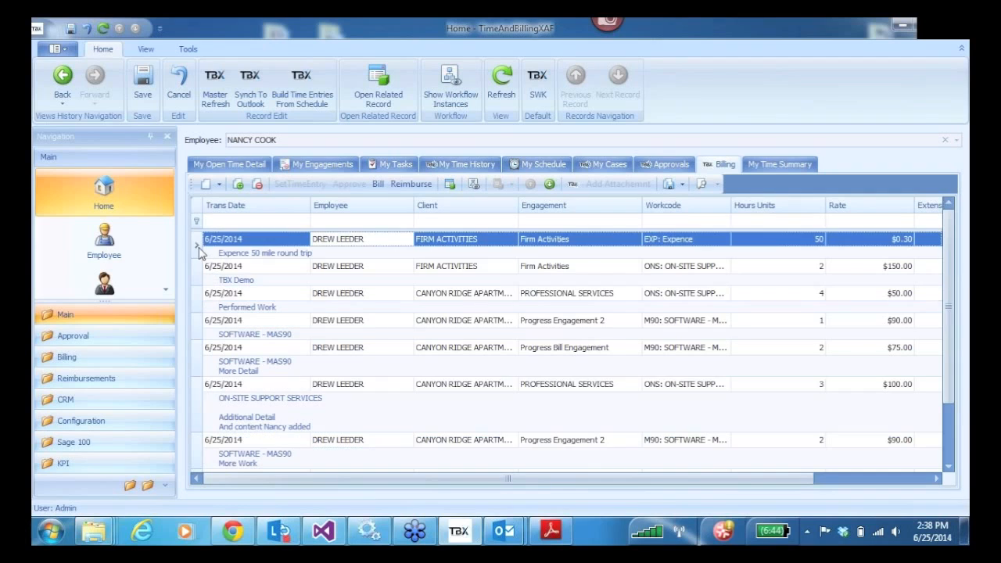
click(409, 205)
click(377, 207)
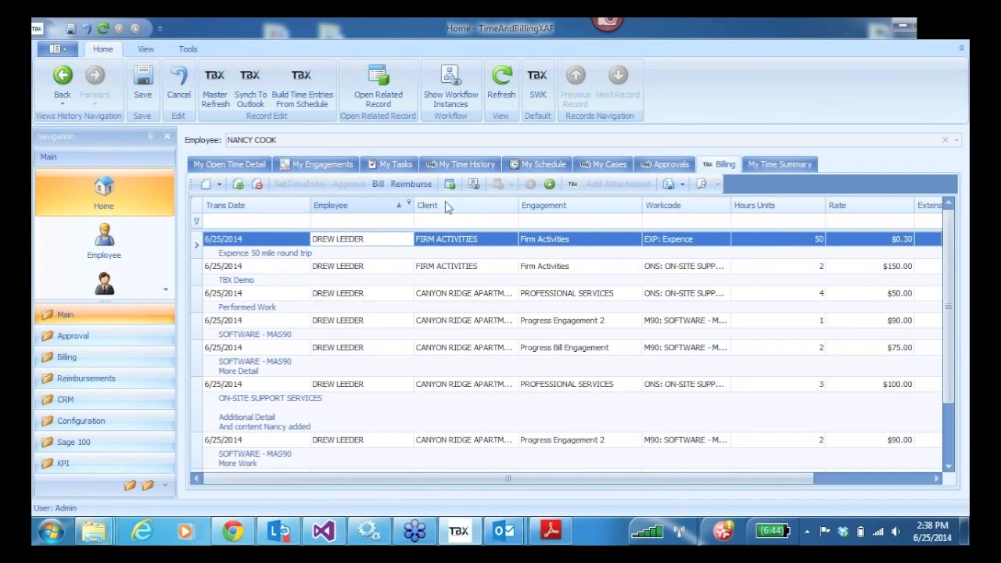
- Filter the billing time entries to the client CANYON RIDGE APARTMENTS, and clear the client filter again
click(514, 205)
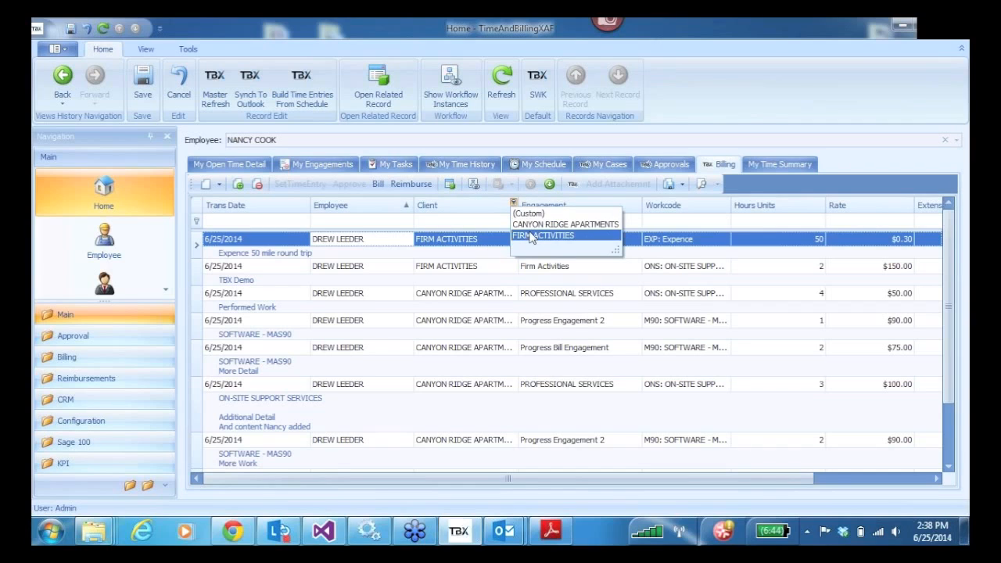
click(540, 222)
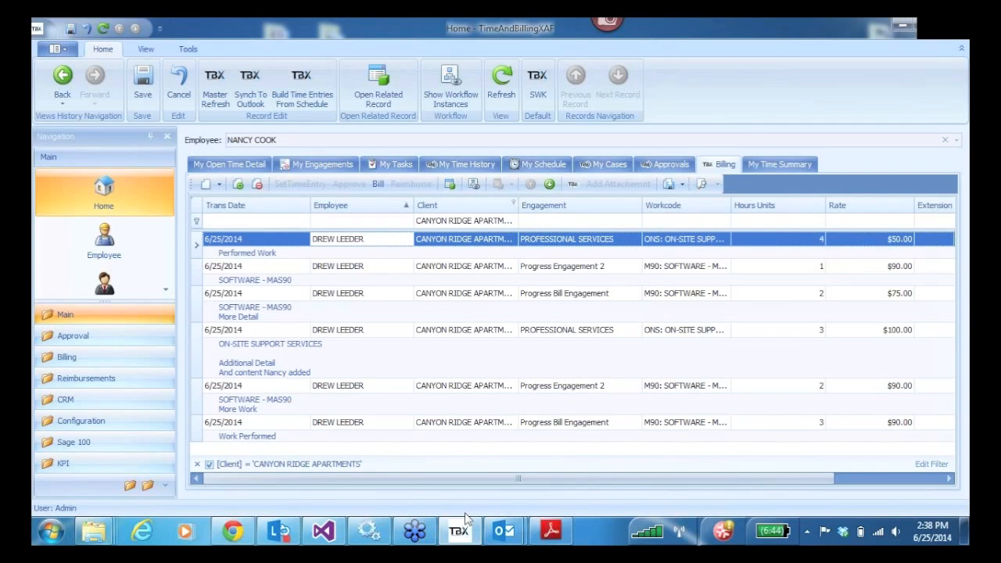
click(514, 203)
click(518, 216)
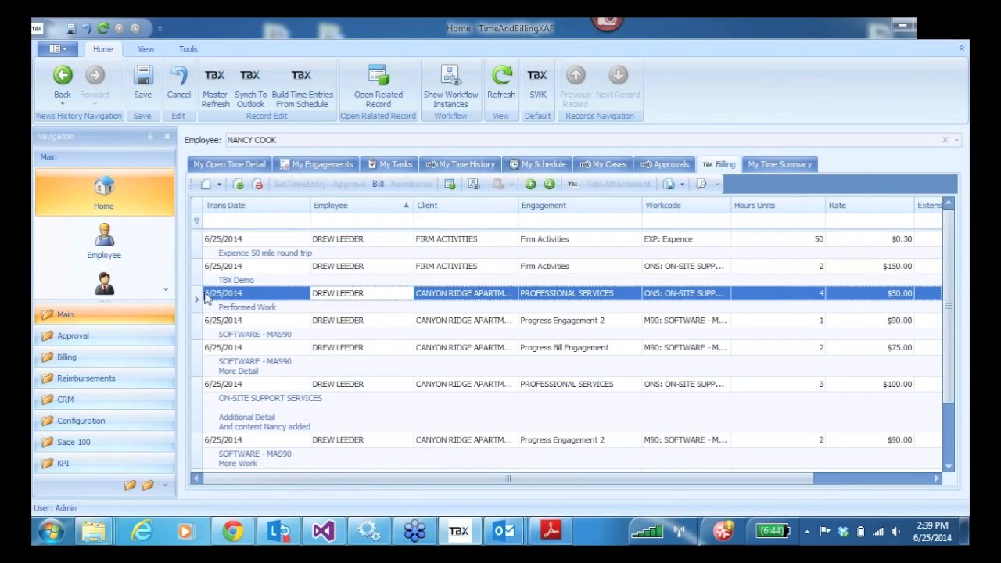
- Select all the billing time entries, bill them, and refresh the view
click(200, 333)
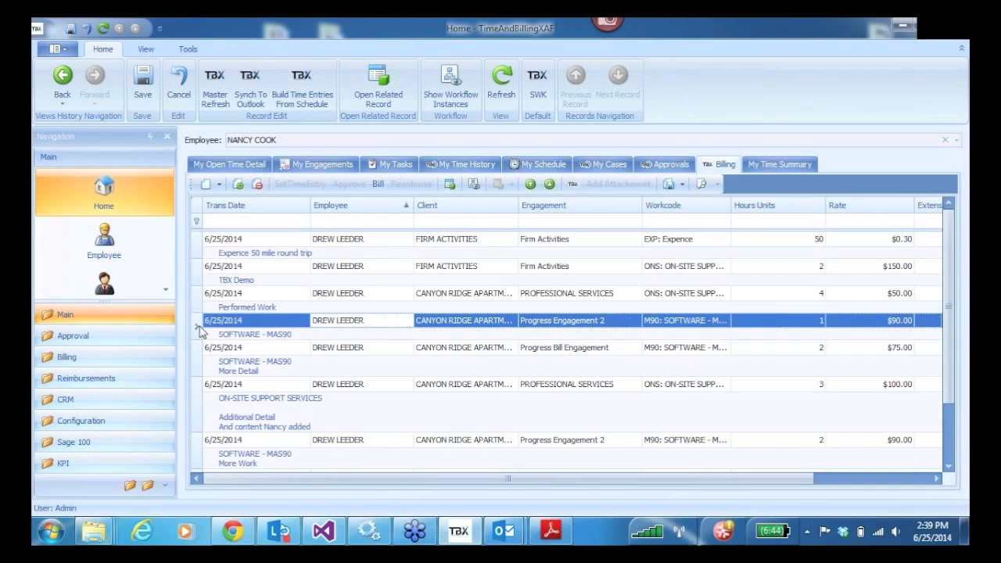
key(ctrl+a)
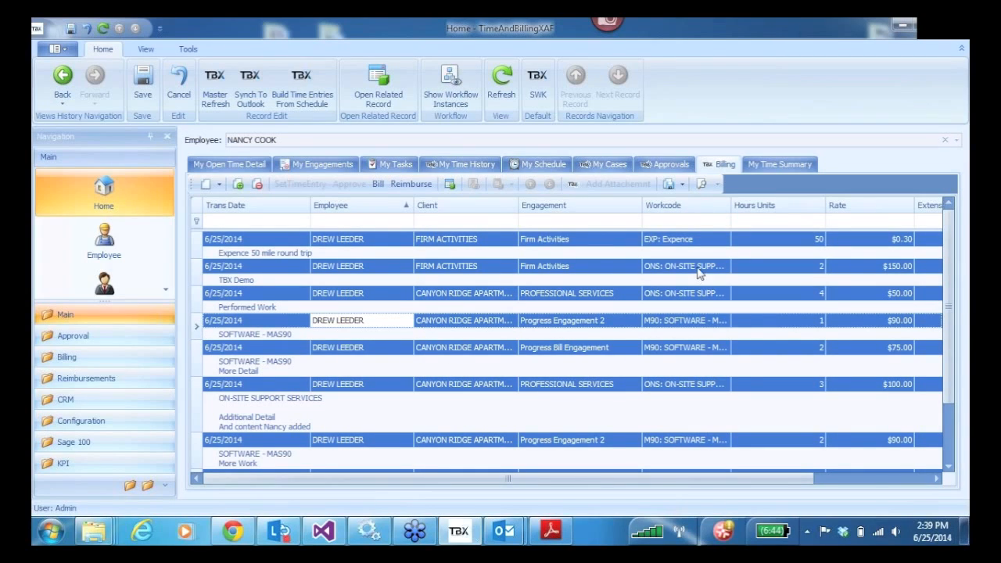
click(379, 185)
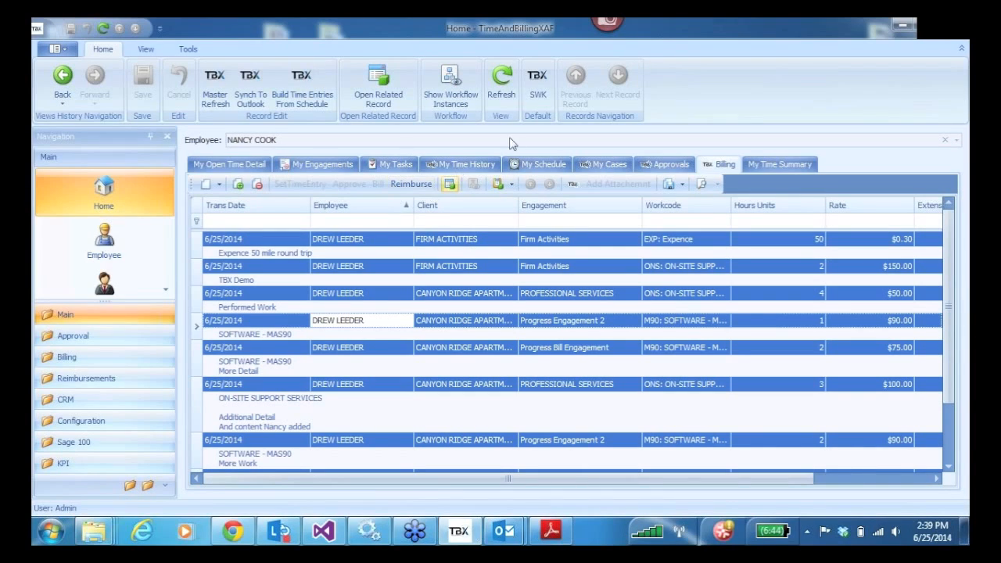
click(505, 79)
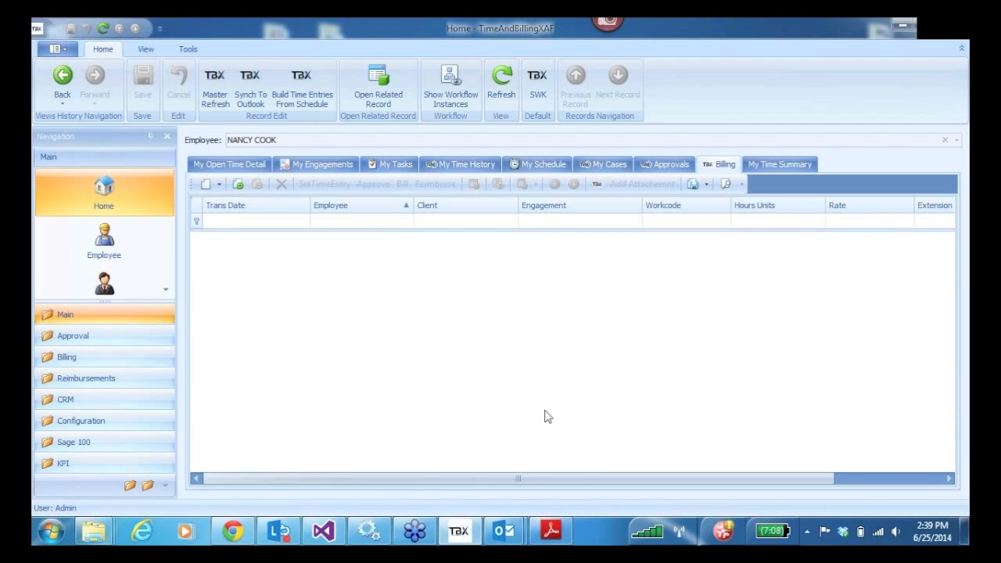
- Show the Billing Entry list and clear the exception message of the Firm Activities billing entry 55
click(66, 358)
click(106, 243)
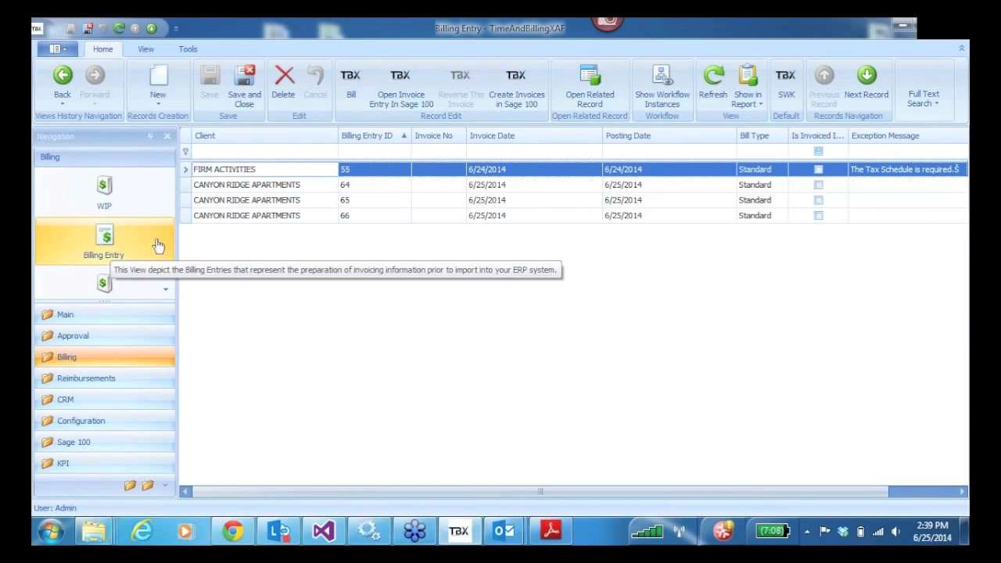
click(864, 173)
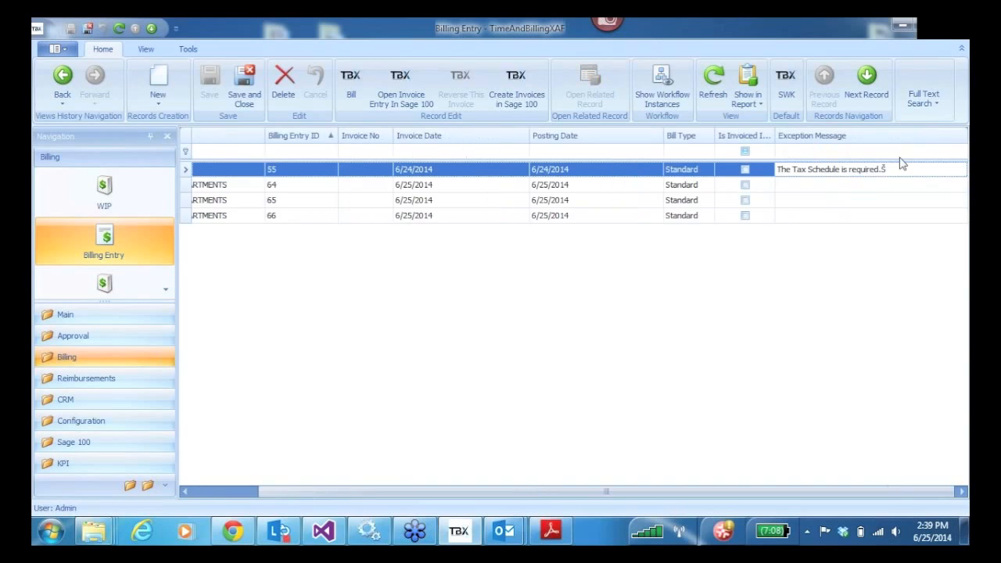
drag(887, 170, 770, 177)
key(Delete)
click(777, 185)
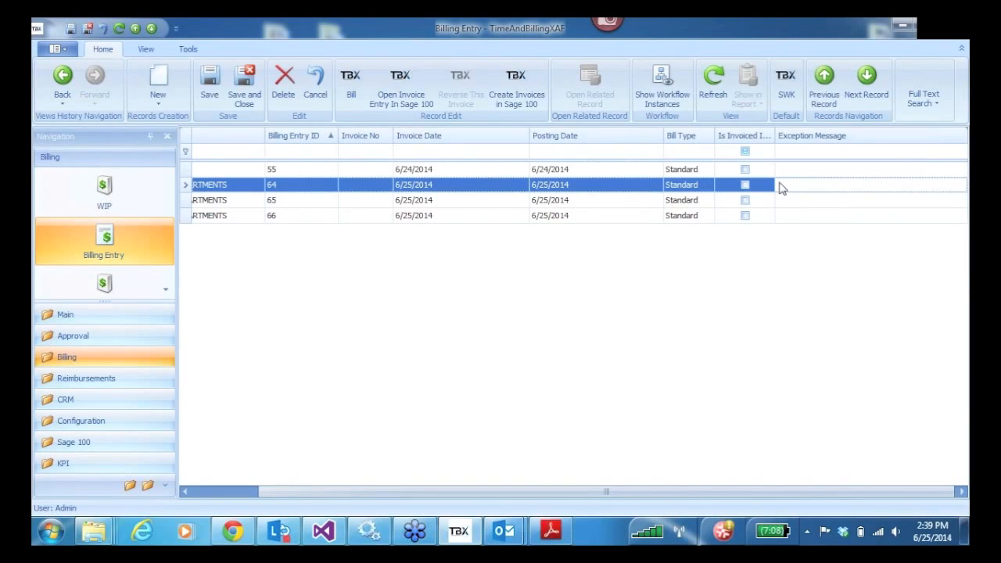
- Open Canyon Ridge Apartments billing entry 64 in a maximized window and add a Sum total to its Extension column
drag(610, 489, 462, 490)
click(188, 201)
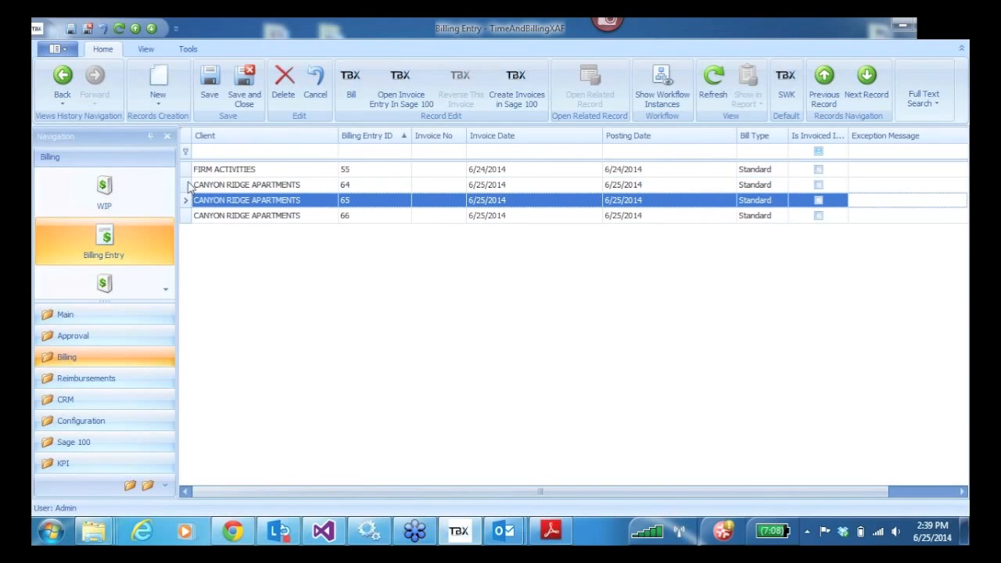
click(188, 186)
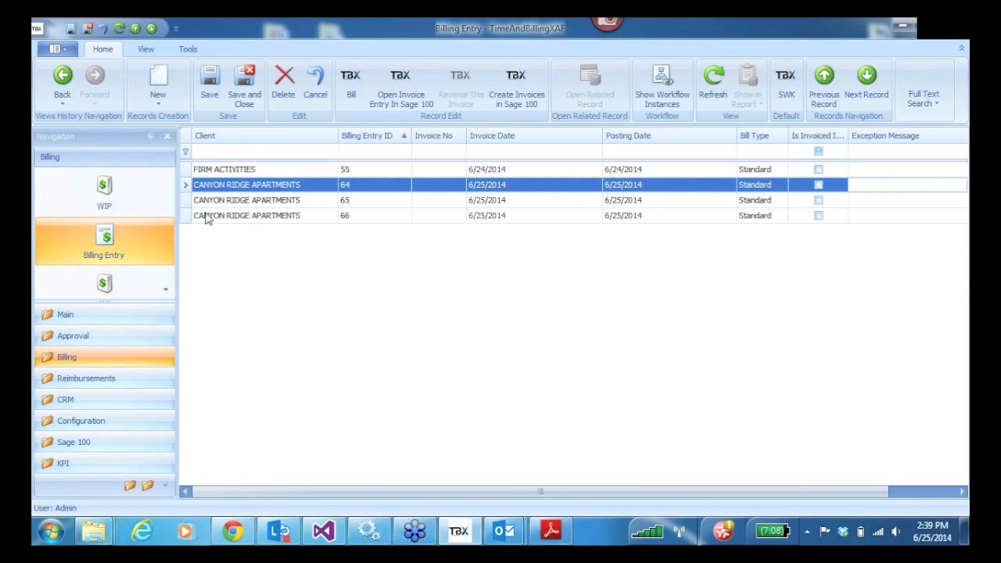
double_click(186, 187)
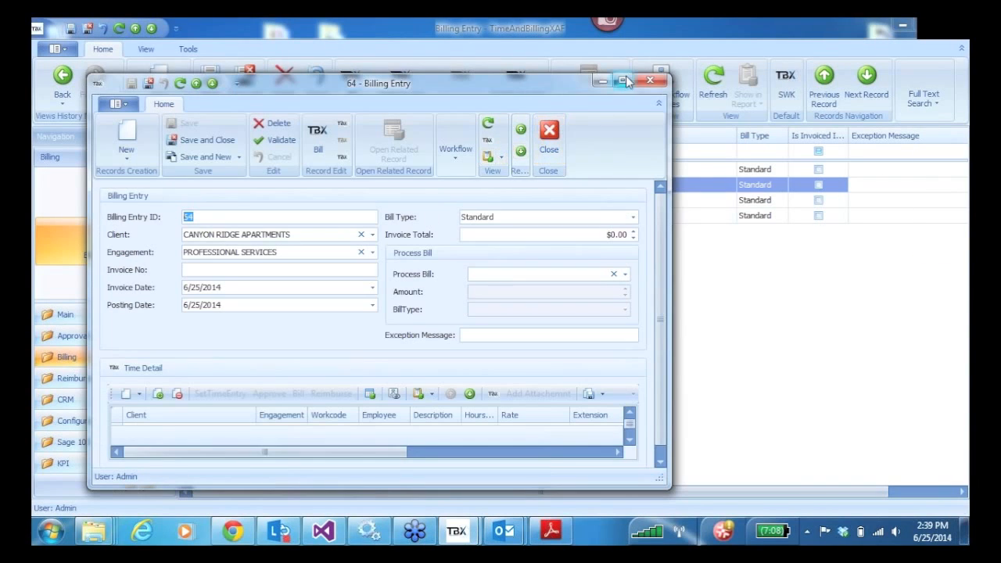
click(623, 81)
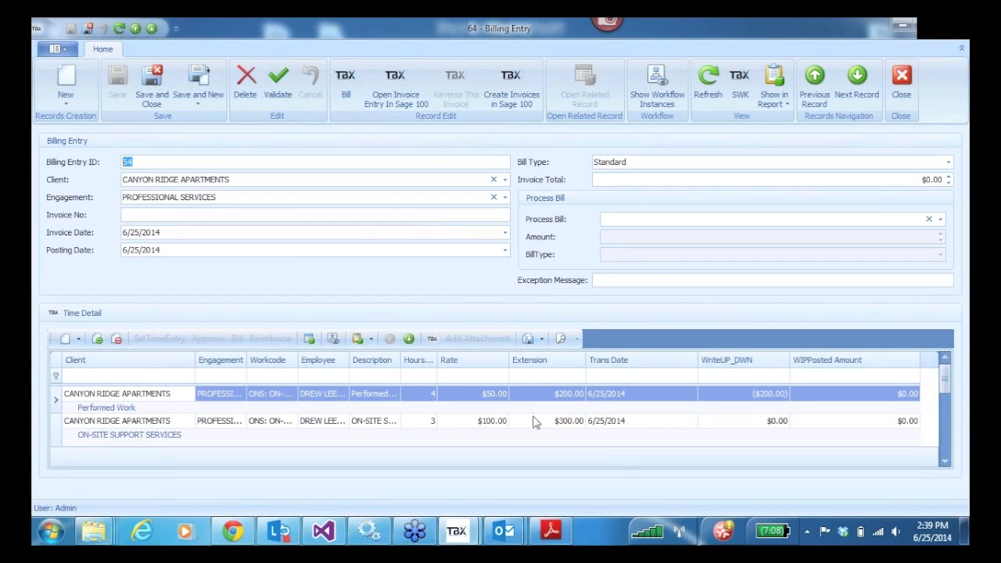
right_click(557, 463)
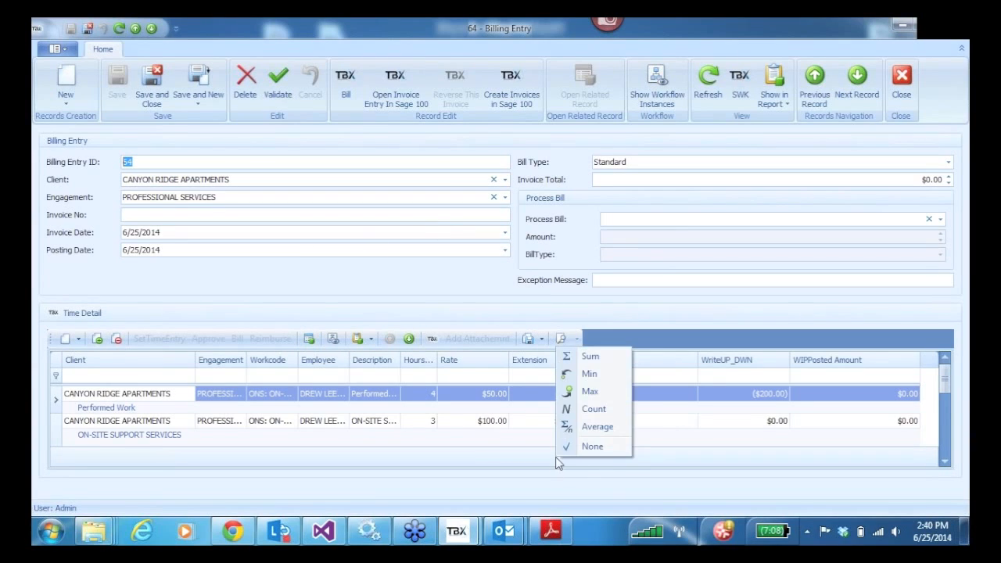
click(591, 359)
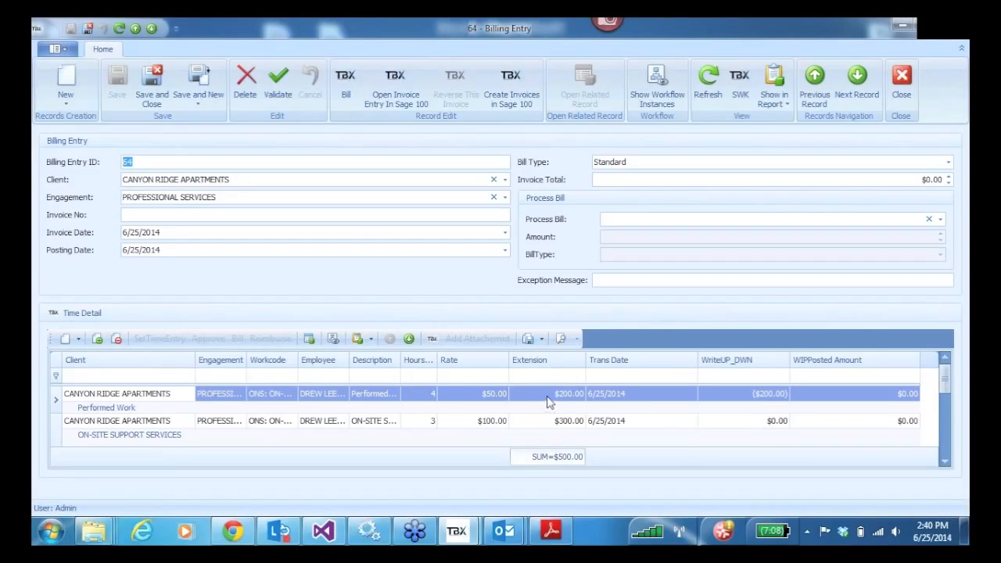
- Set the extension of the 3-hour on-site support time detail to $290.00 and save the billing entry
click(553, 423)
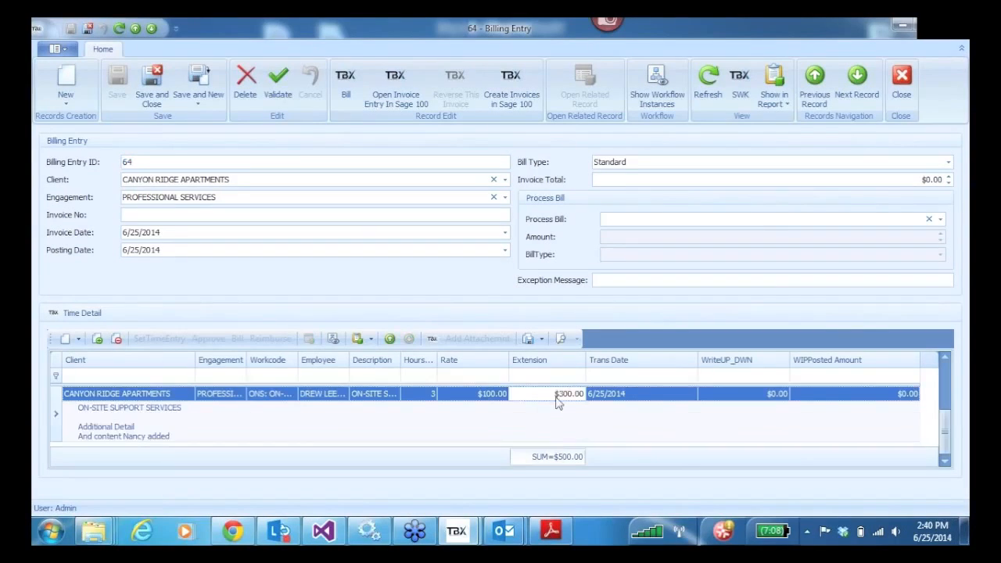
drag(547, 395, 577, 403)
text(290)
click(573, 423)
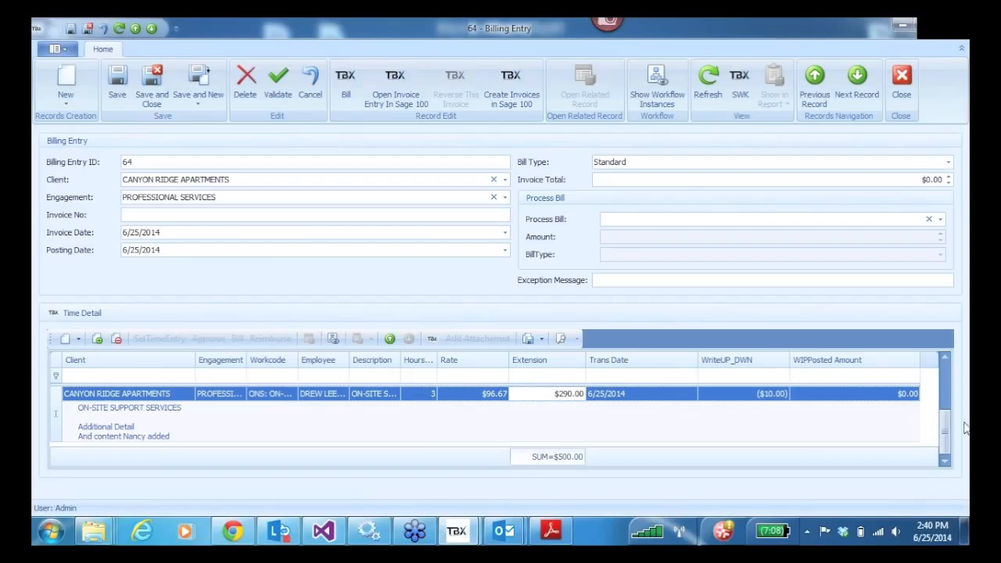
drag(945, 412, 942, 375)
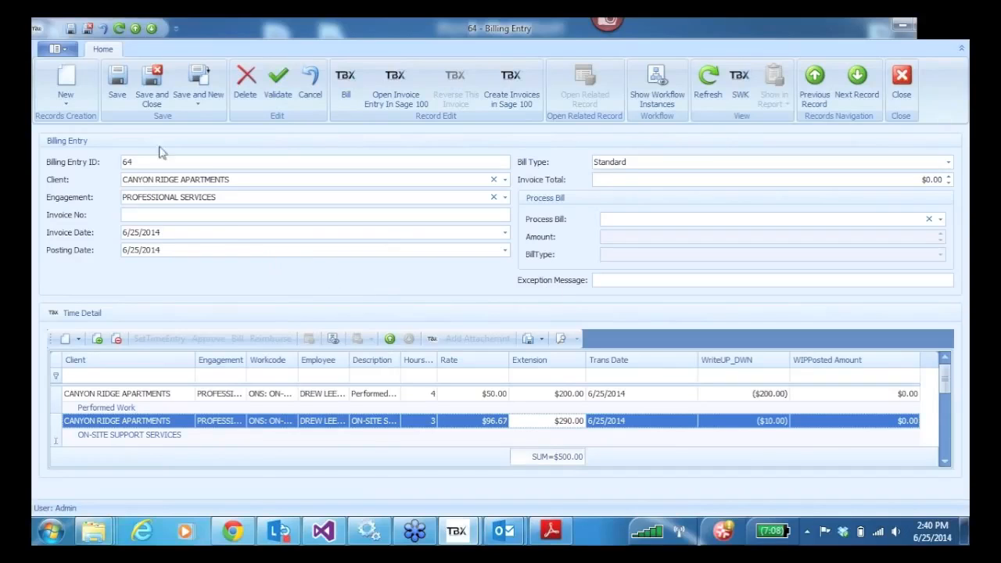
click(117, 78)
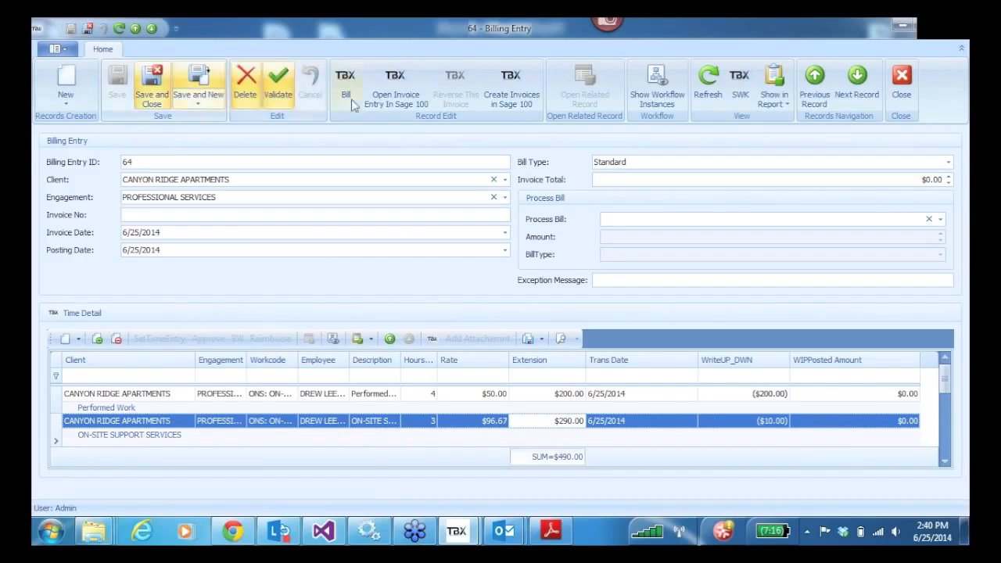
- Save and close billing entry 64, and create Sage 100 invoices for all four listed billing entries
click(154, 76)
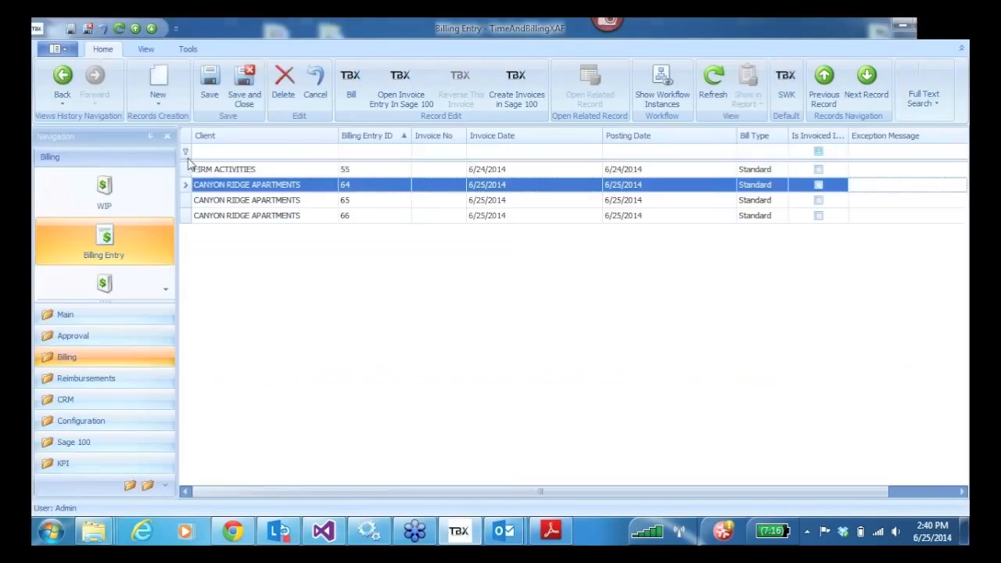
click(186, 169)
shift+click(187, 217)
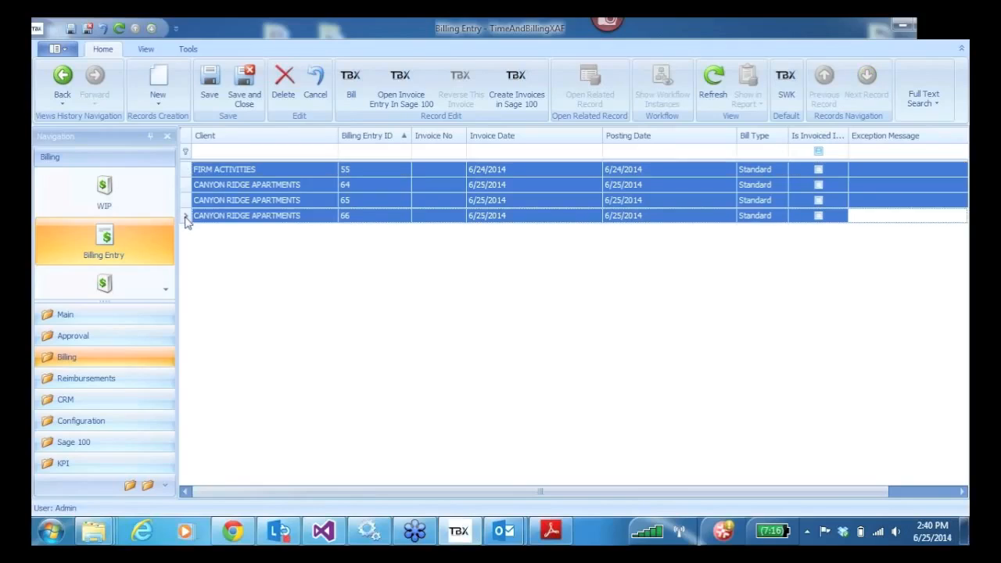
click(523, 76)
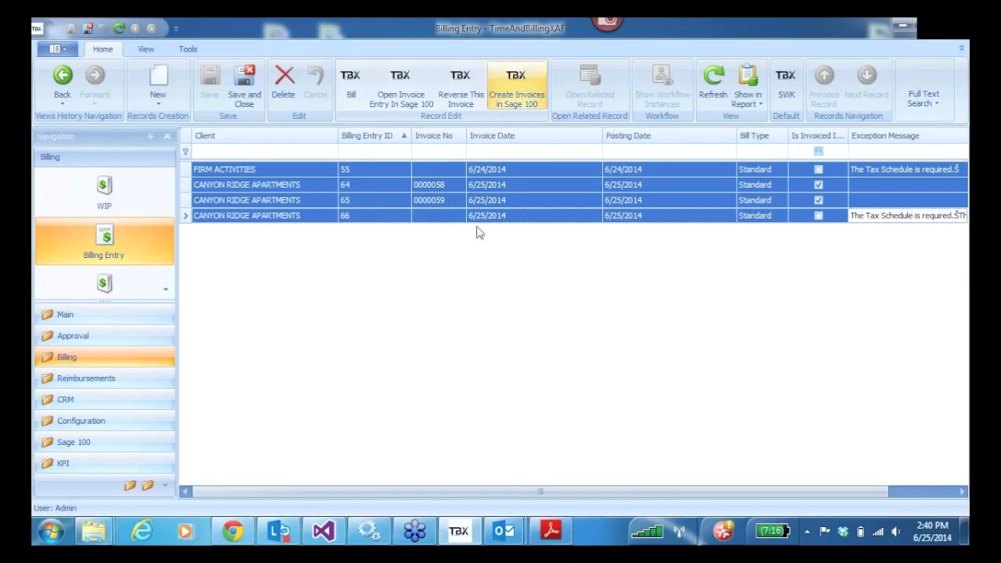
- Review the invoice numbers, invoiced status and exception messages of billing entries 55, 64 and 65
click(513, 201)
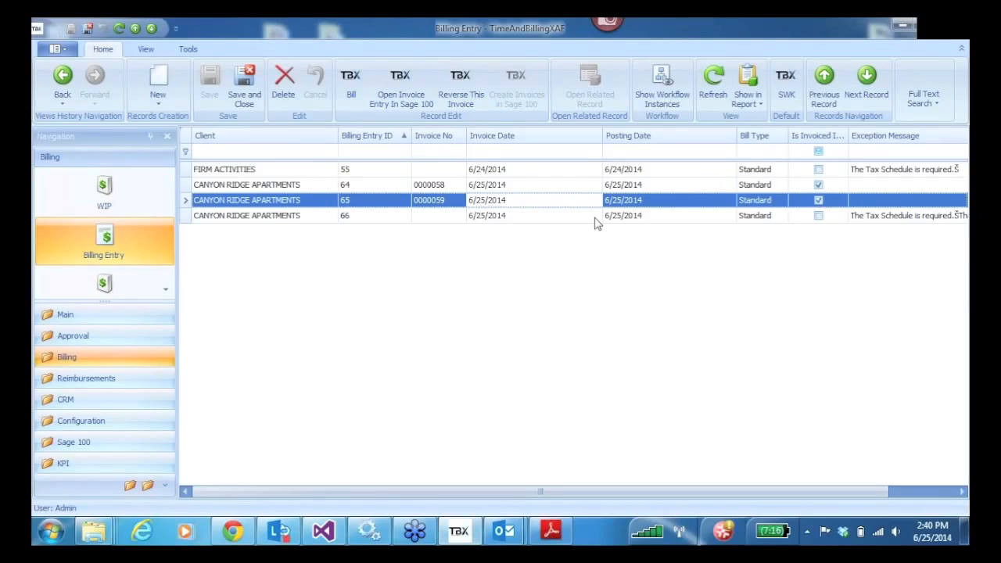
click(187, 171)
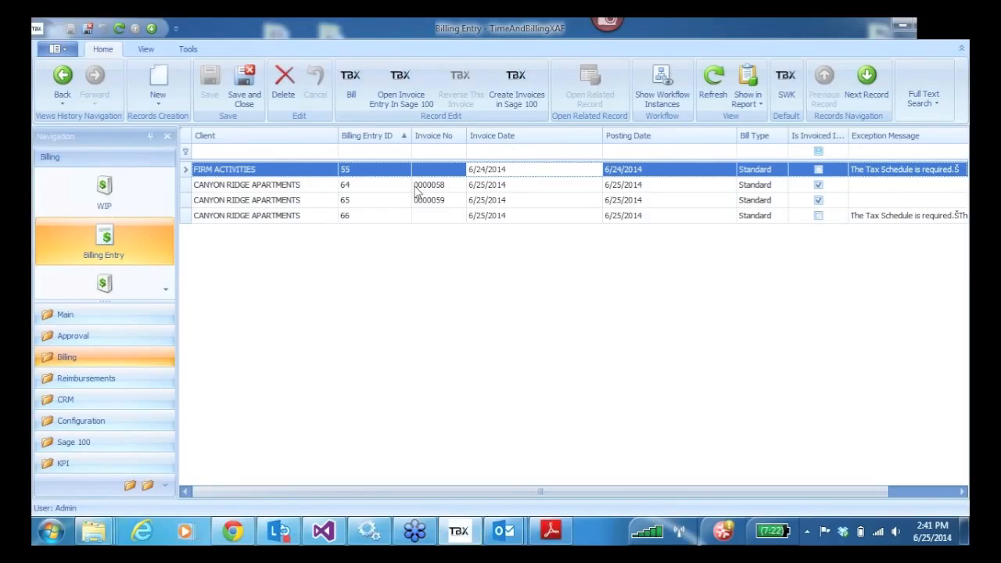
click(263, 185)
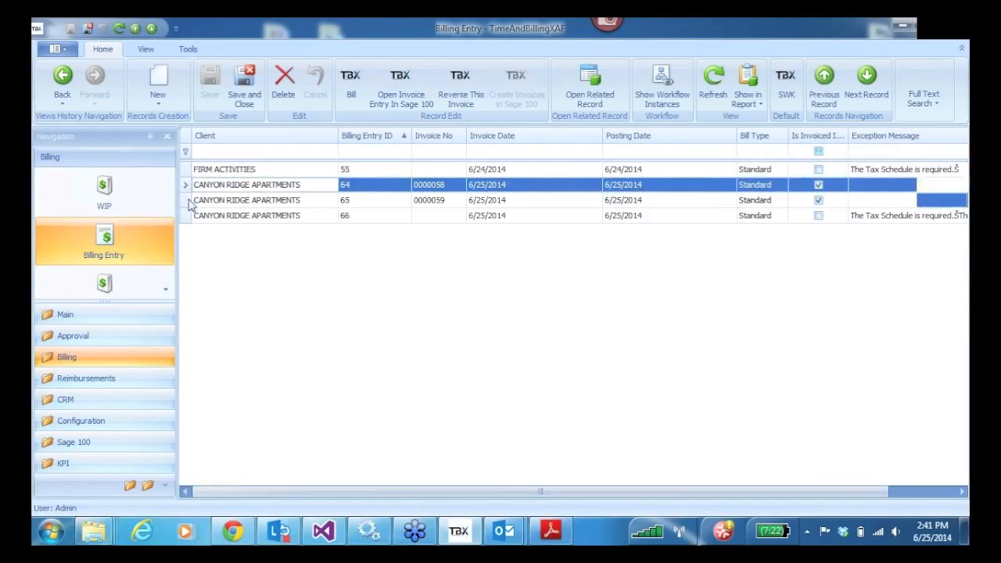
click(188, 200)
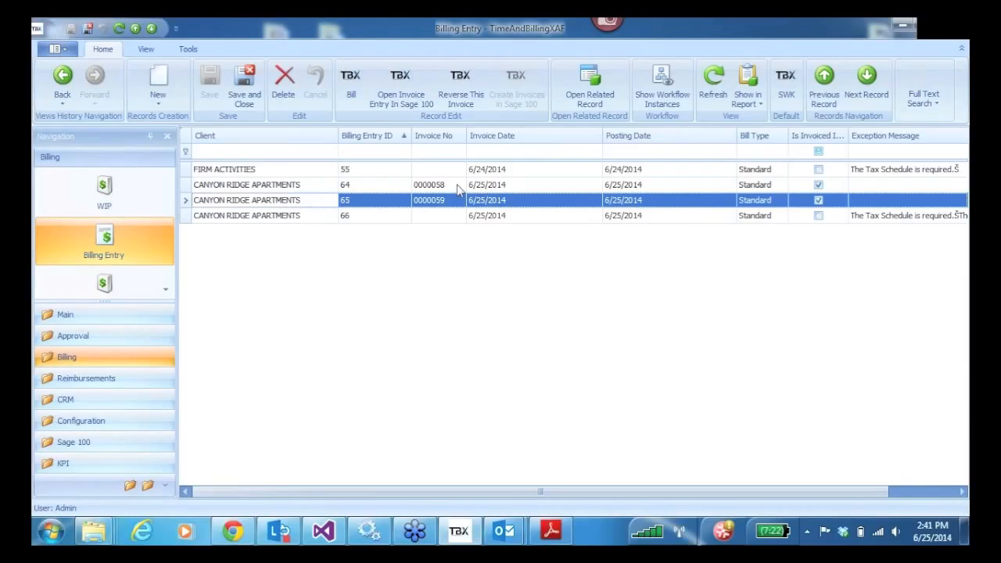
- Open the Sage 100 A/R invoice entry and load the 1,000.00 Canyon Ridge Apartments invoice through the invoice lookup
click(401, 84)
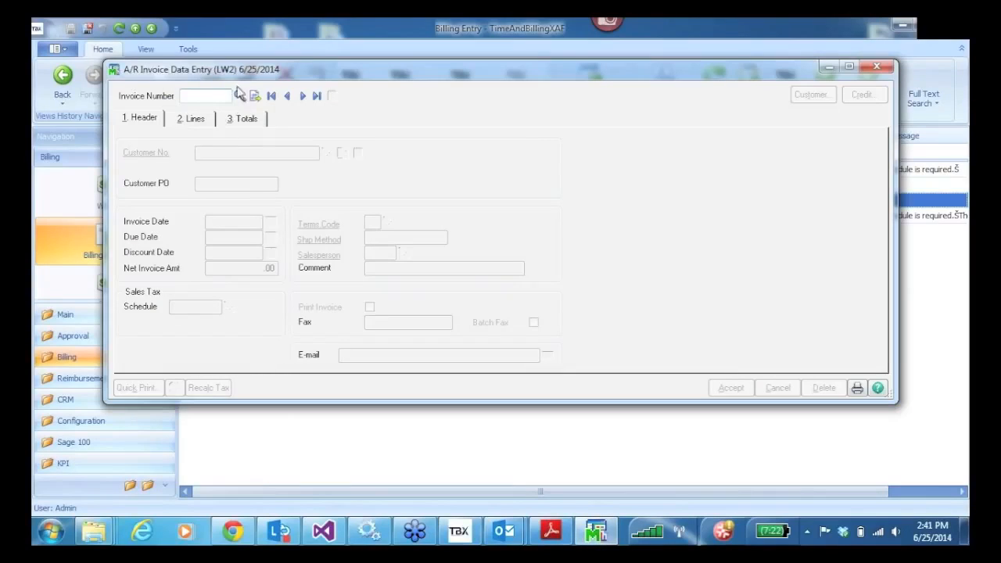
click(239, 95)
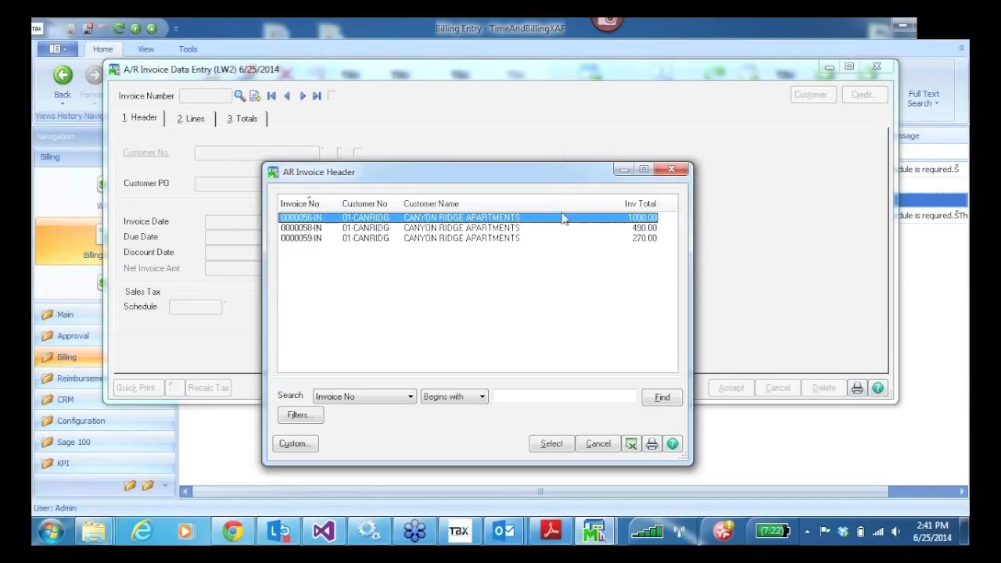
click(652, 444)
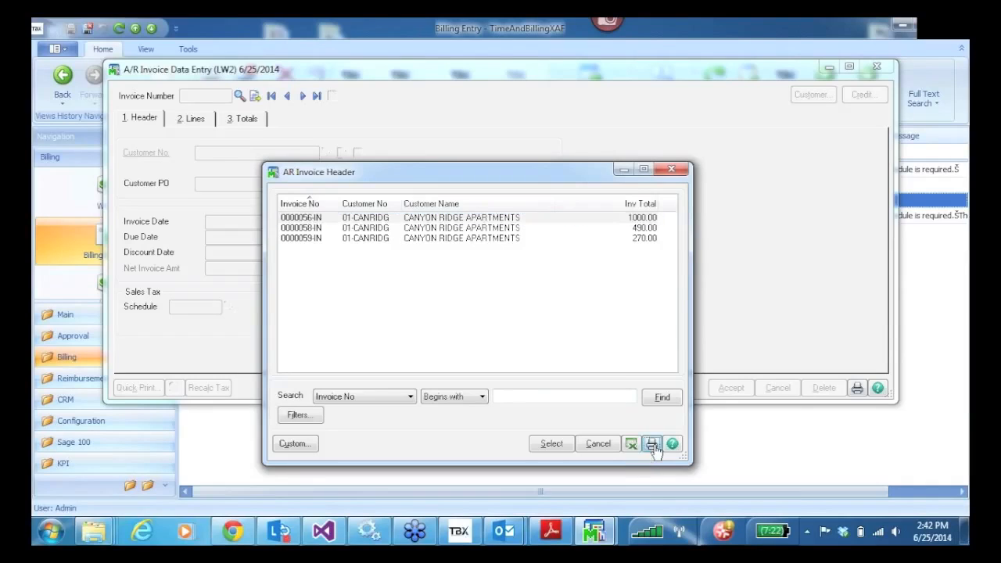
click(684, 217)
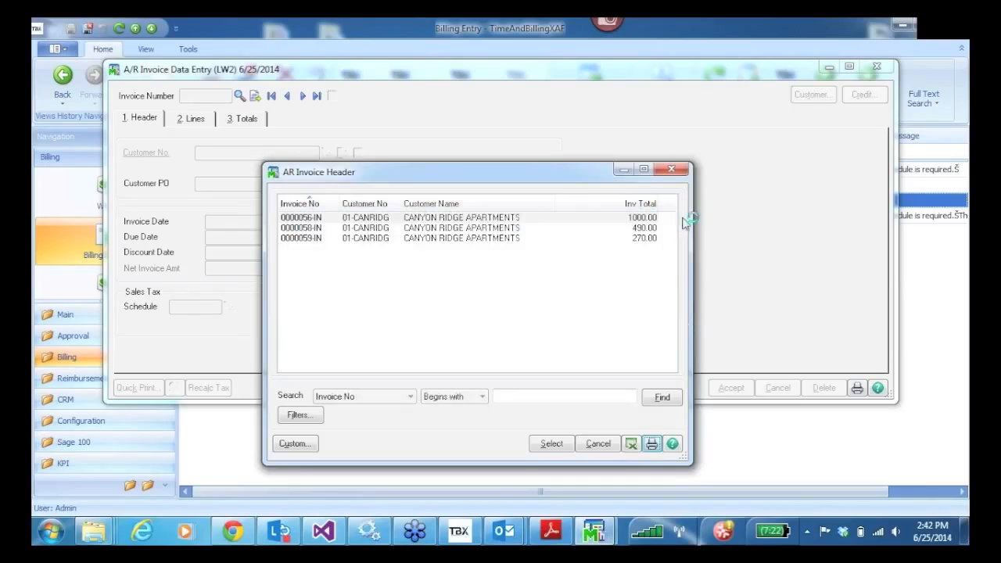
double_click(304, 219)
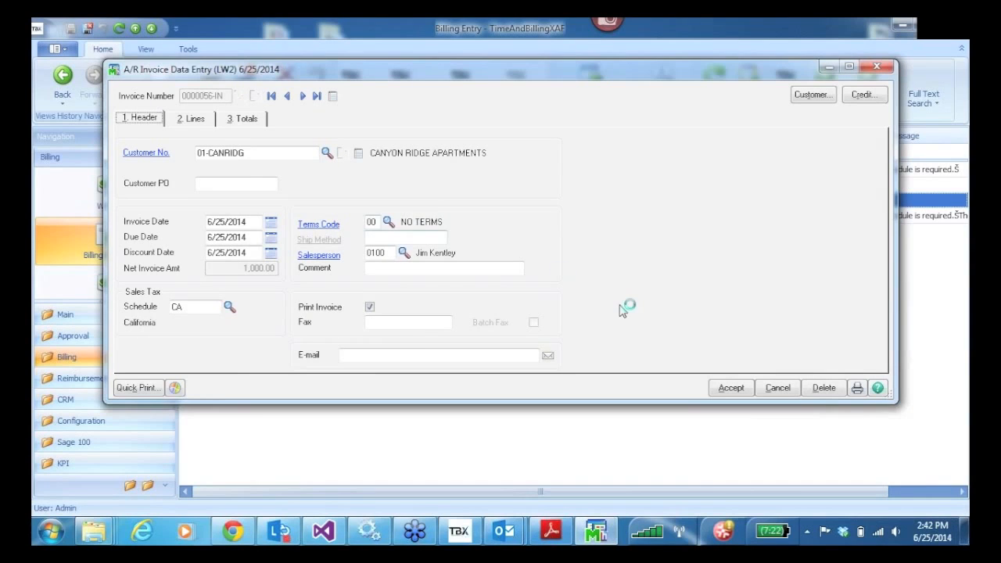
- Preview the A/R invoice printing for all invoice numbers with the STANDARD form, and close the preview
click(857, 388)
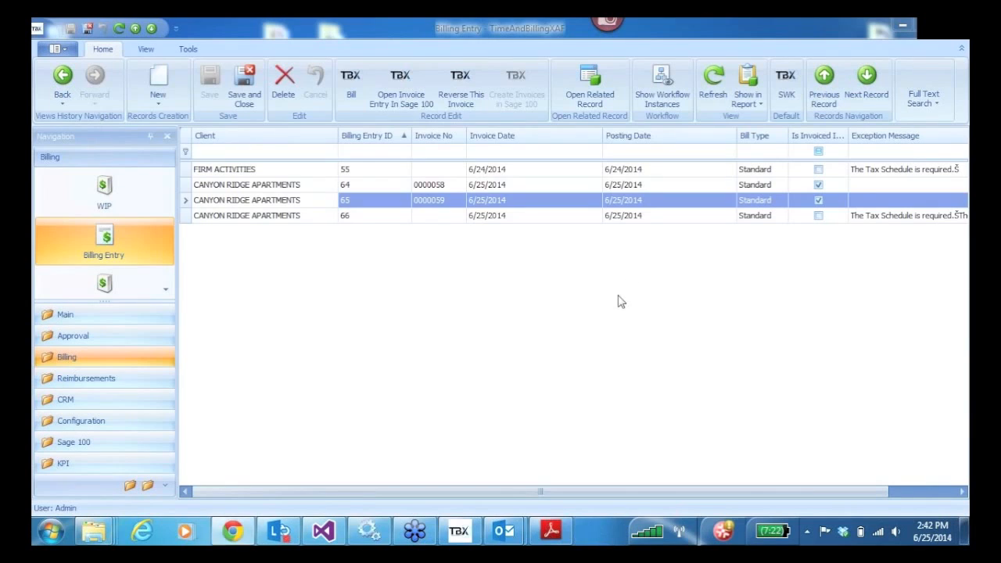
click(626, 416)
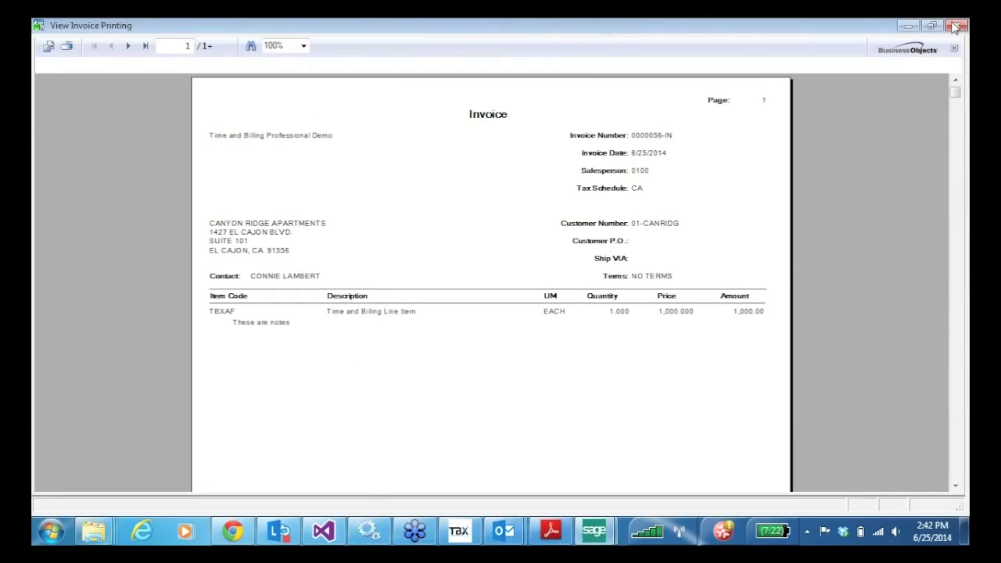
click(958, 26)
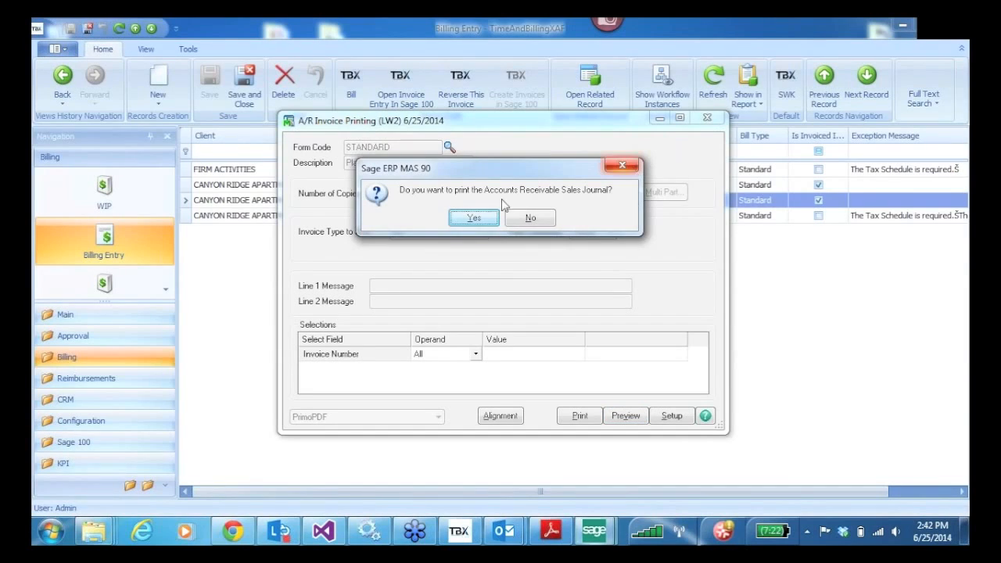
- Preview the Accounts Receivable Sales Journal posted 6/25/2014 and its Recap By Division, closing both reports
click(474, 218)
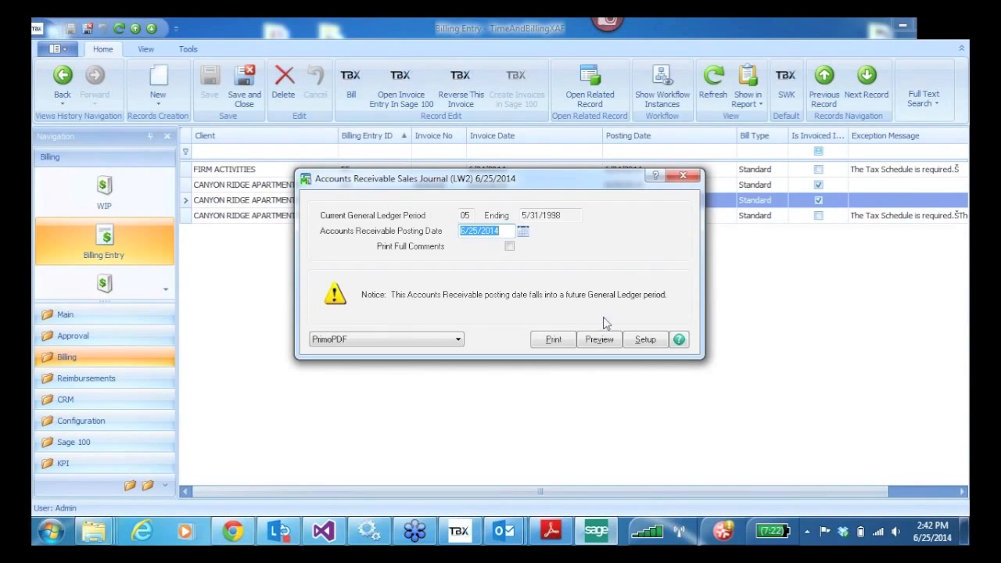
click(600, 341)
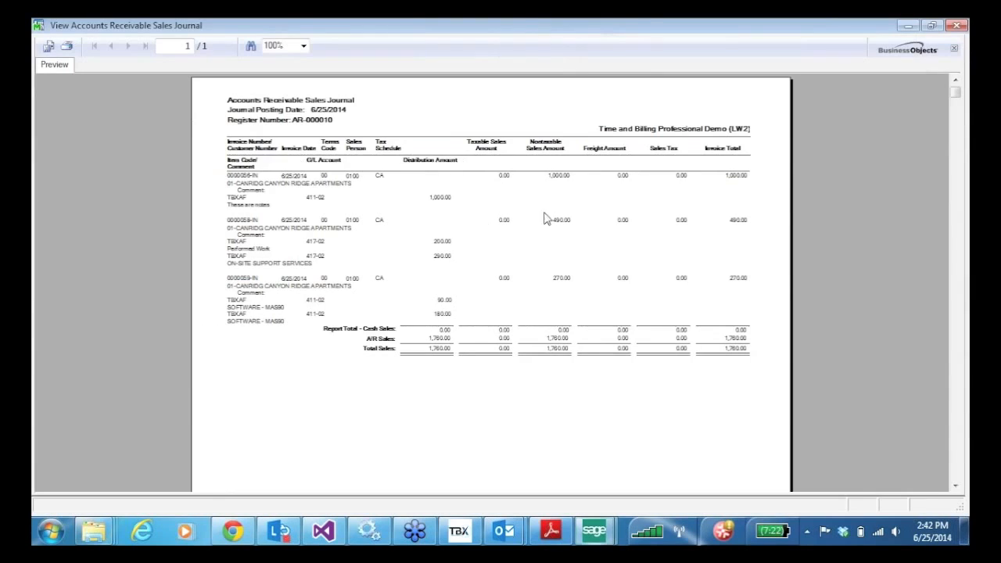
click(955, 26)
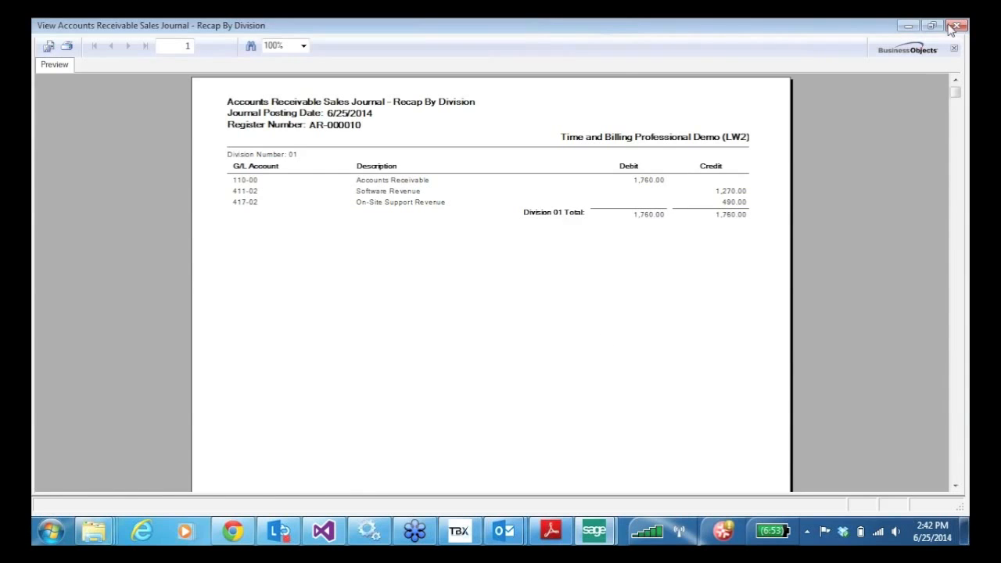
click(954, 26)
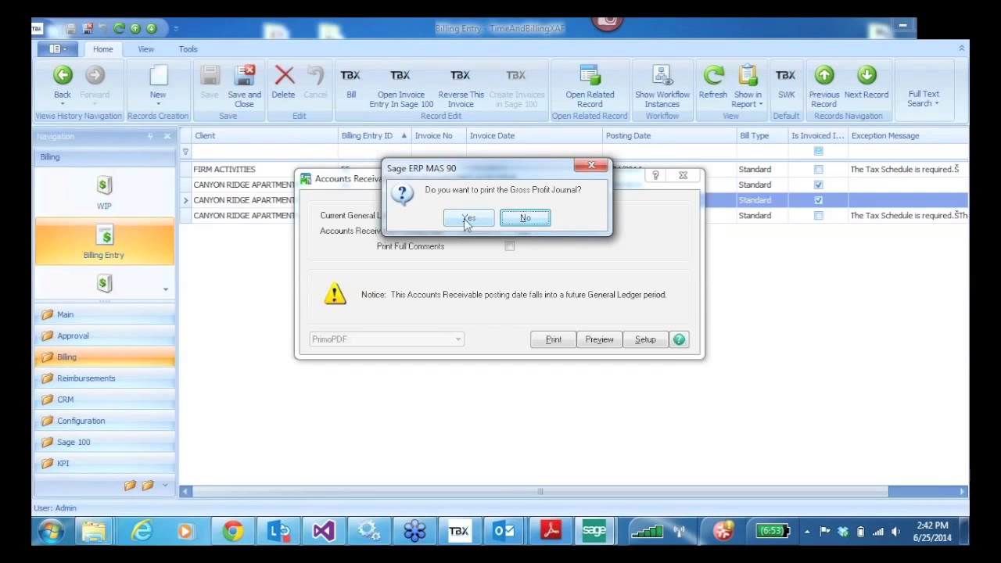
- Preview and close the Accounts Receivable Gross Profit Journal, and accept the Sales Journal update
click(468, 219)
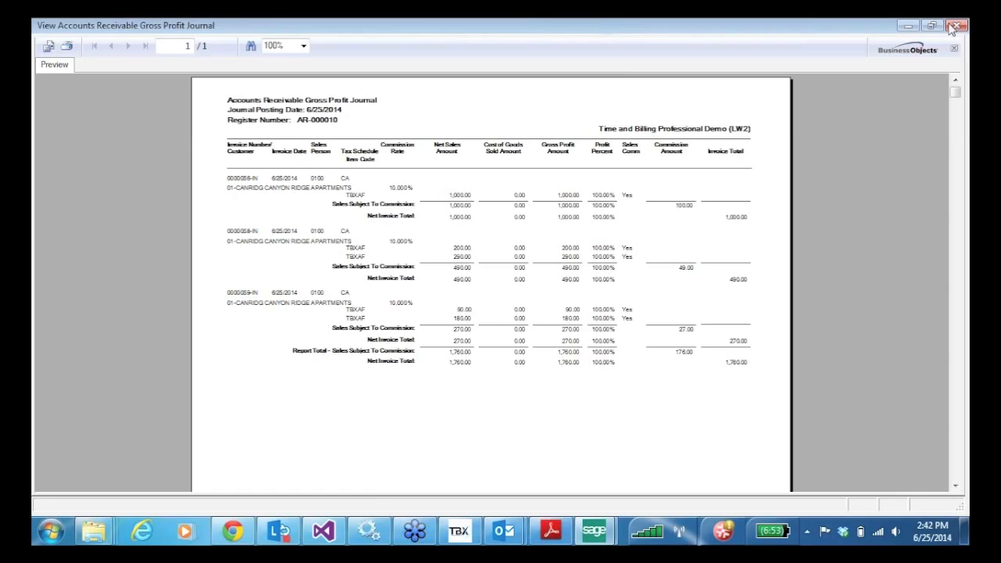
click(956, 27)
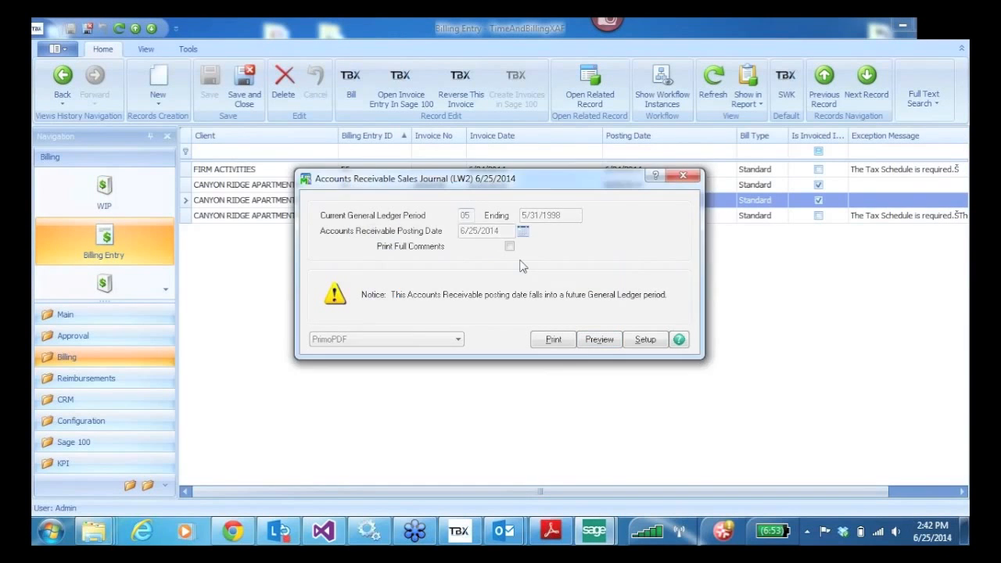
click(471, 219)
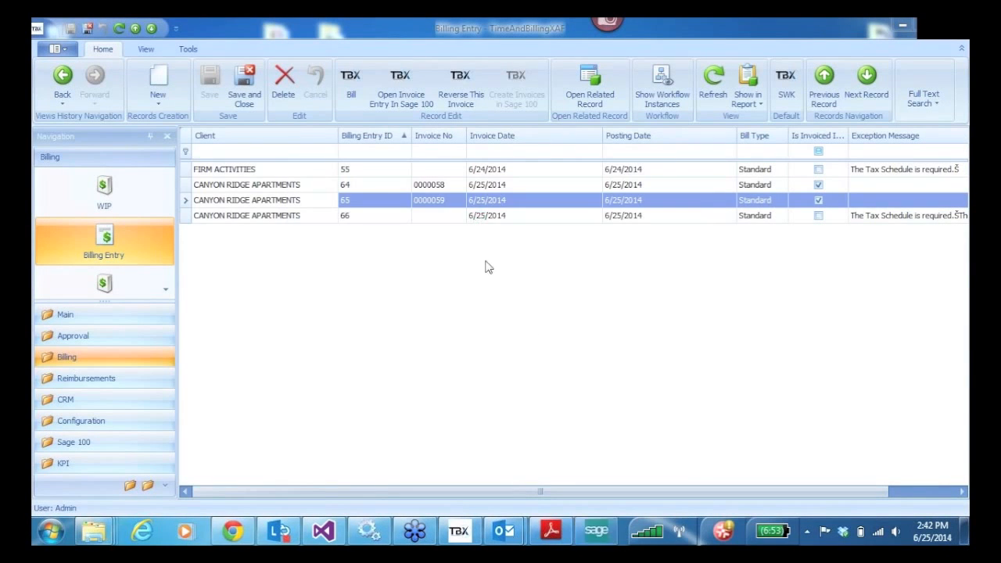
- Preview the Accounts Receivable Daily Transaction Register, close the report, and update the register
click(600, 311)
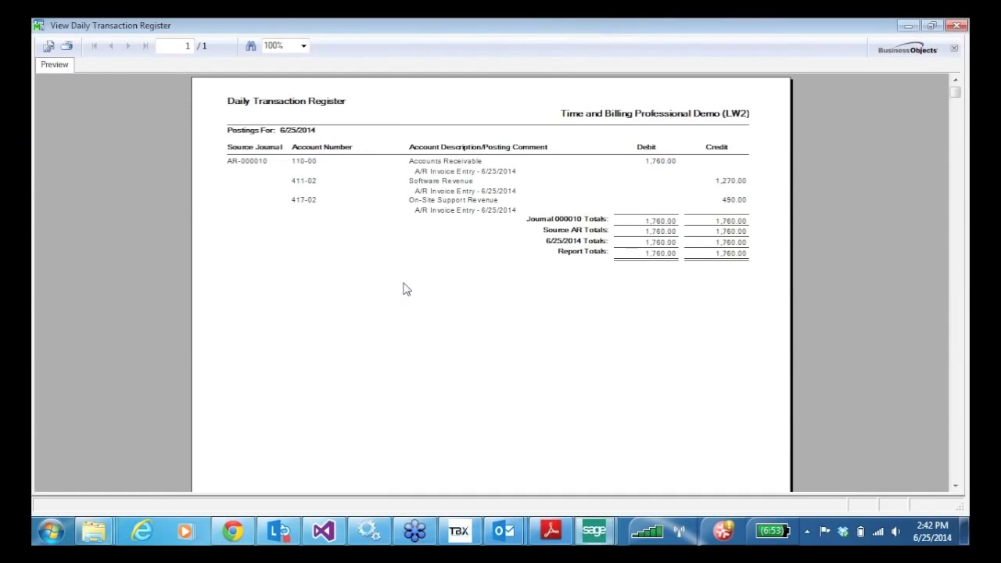
click(957, 26)
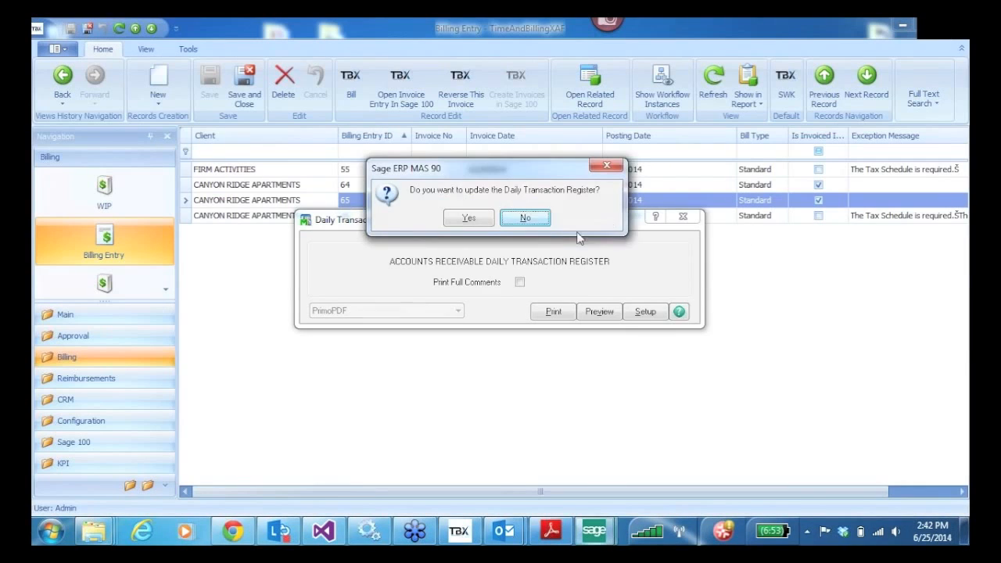
click(463, 221)
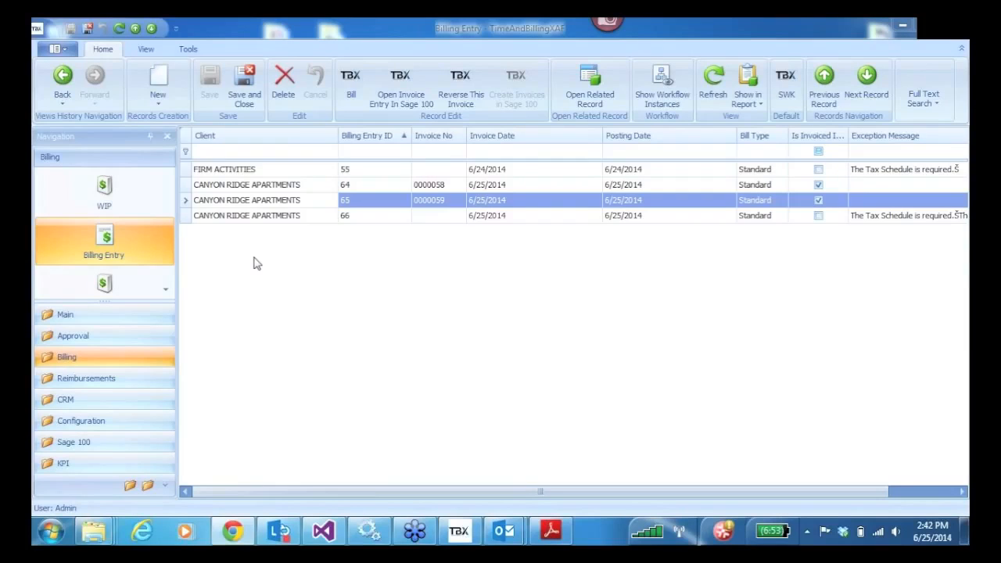
- Open Canyon Ridge Apartments billing entry 65 from the Billing History and reverse its invoice
click(165, 289)
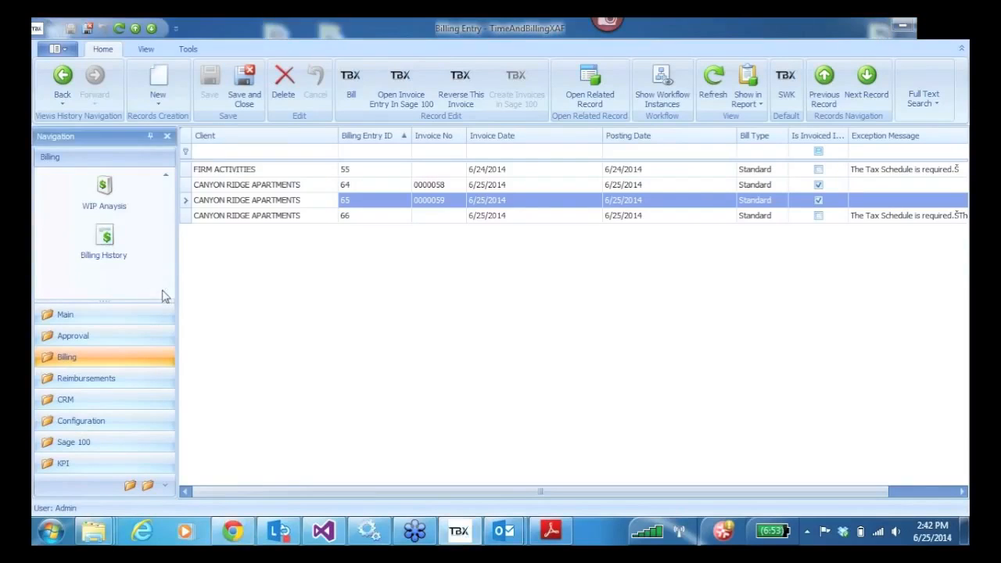
click(107, 244)
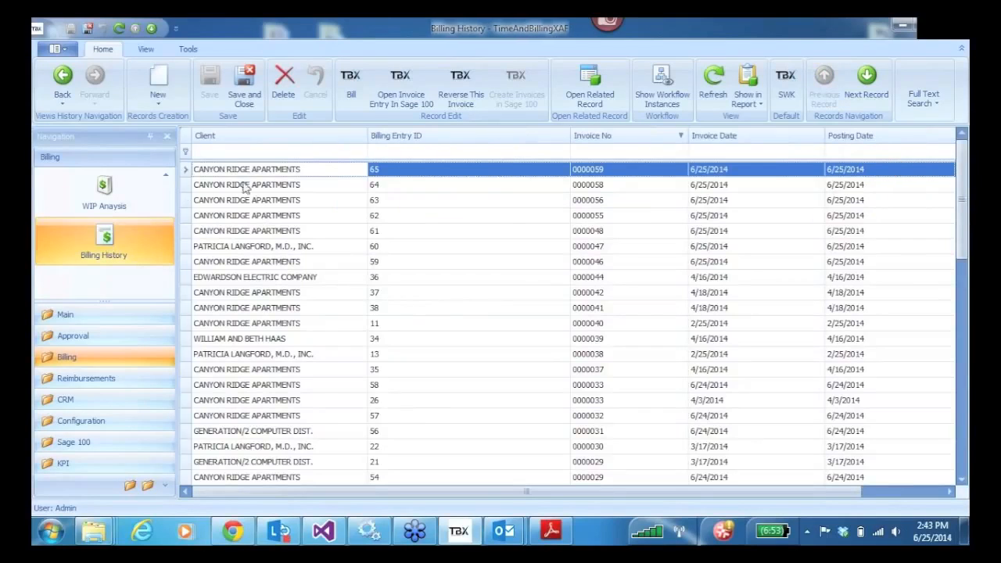
click(244, 186)
click(249, 174)
double_click(188, 169)
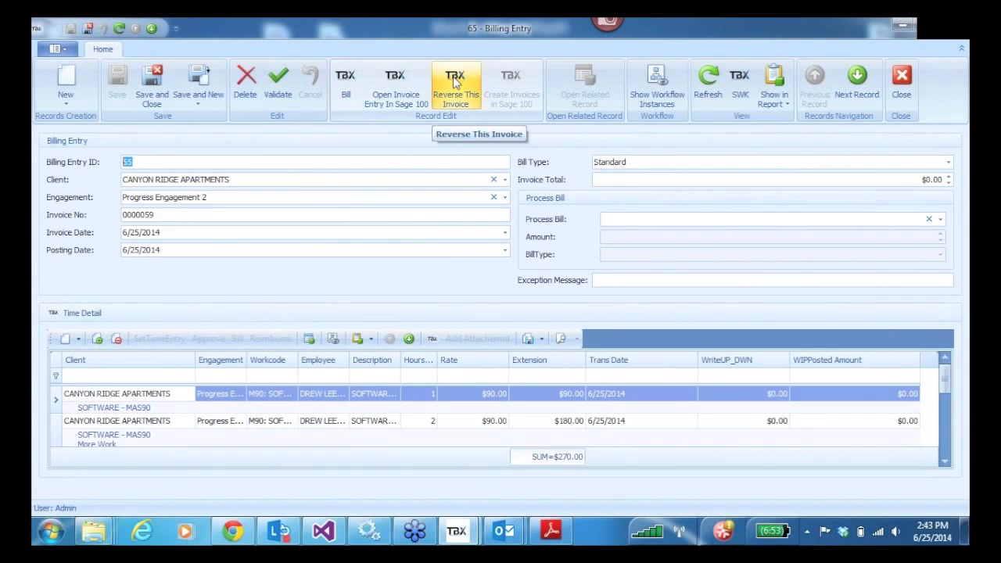
click(455, 81)
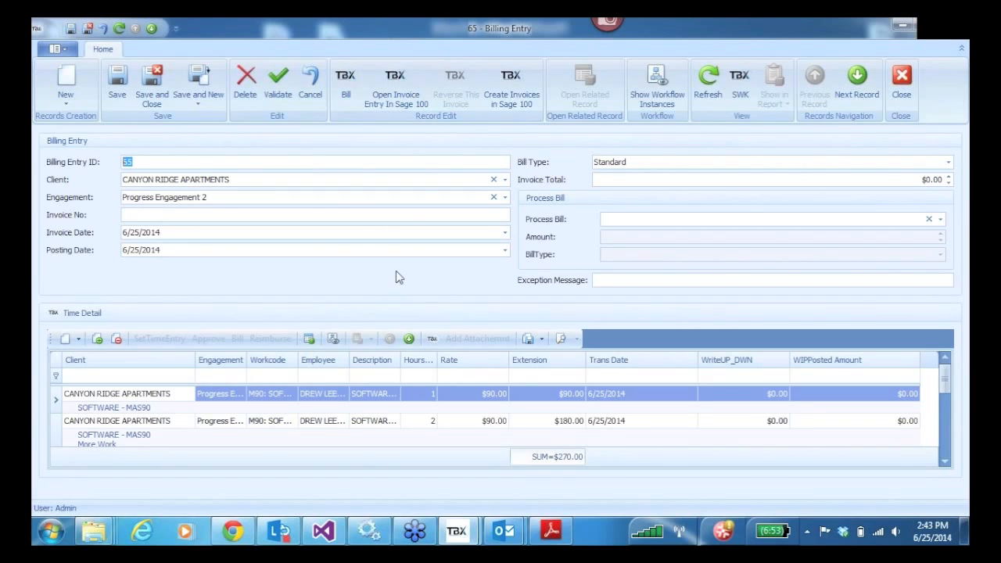
- Look up the reversing credit memo in the Sage 100 A/R invoice entry, and close the lookup and the entry window
click(396, 87)
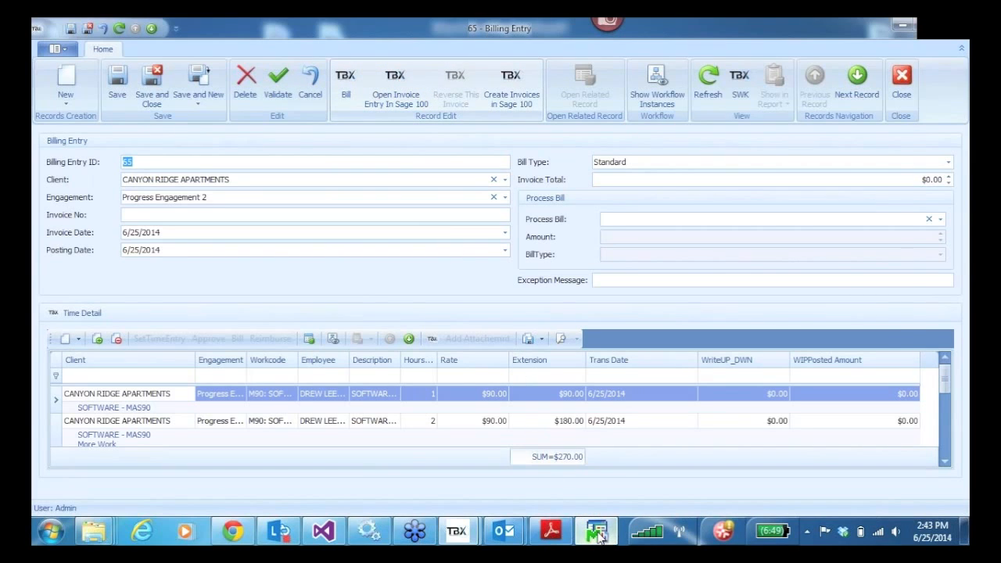
click(597, 533)
click(240, 95)
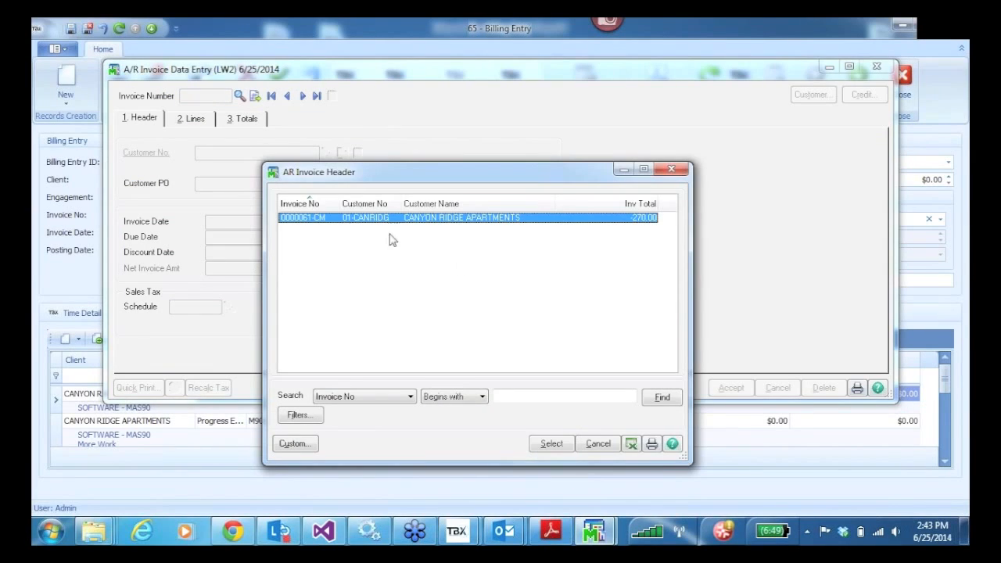
click(671, 172)
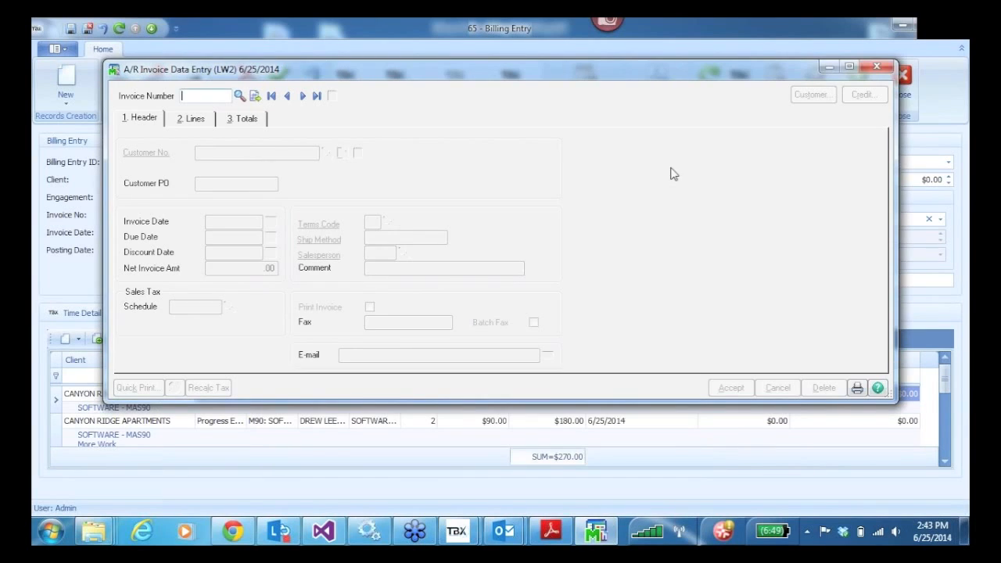
click(877, 67)
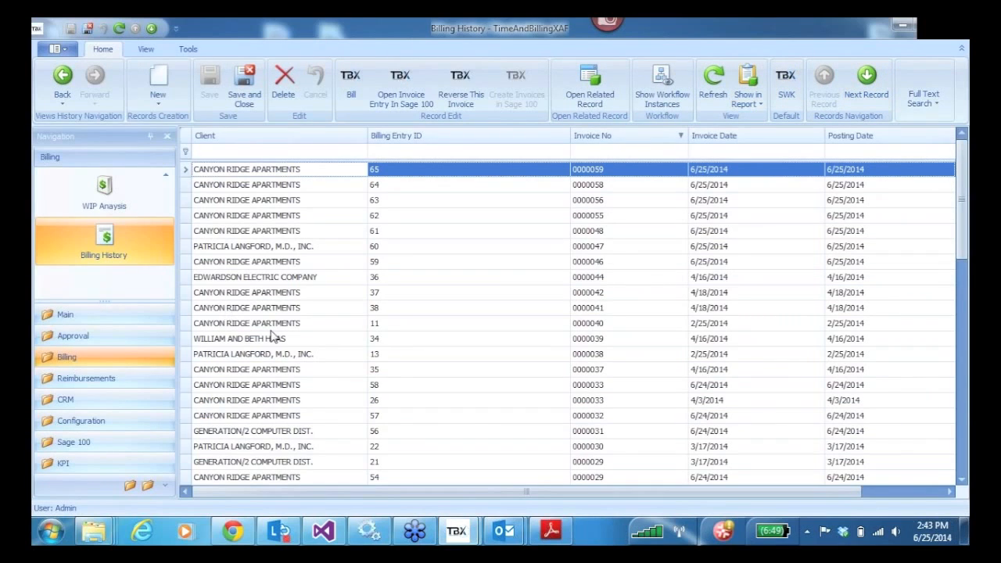
- Open Canyon Ridge Apartments billing entry 65, set the rate of both time detail lines to $120.00, and save the entry
double_click(188, 172)
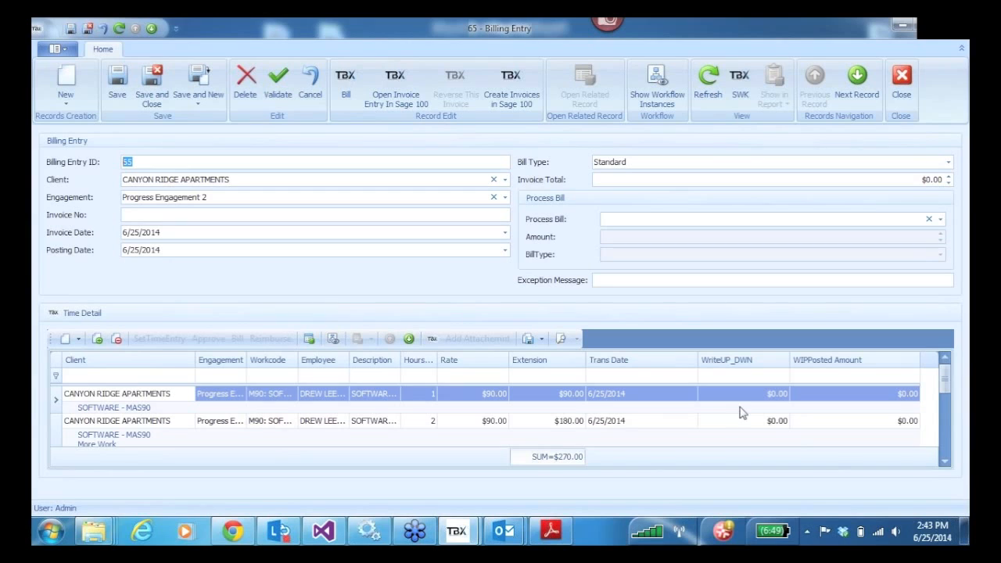
click(461, 397)
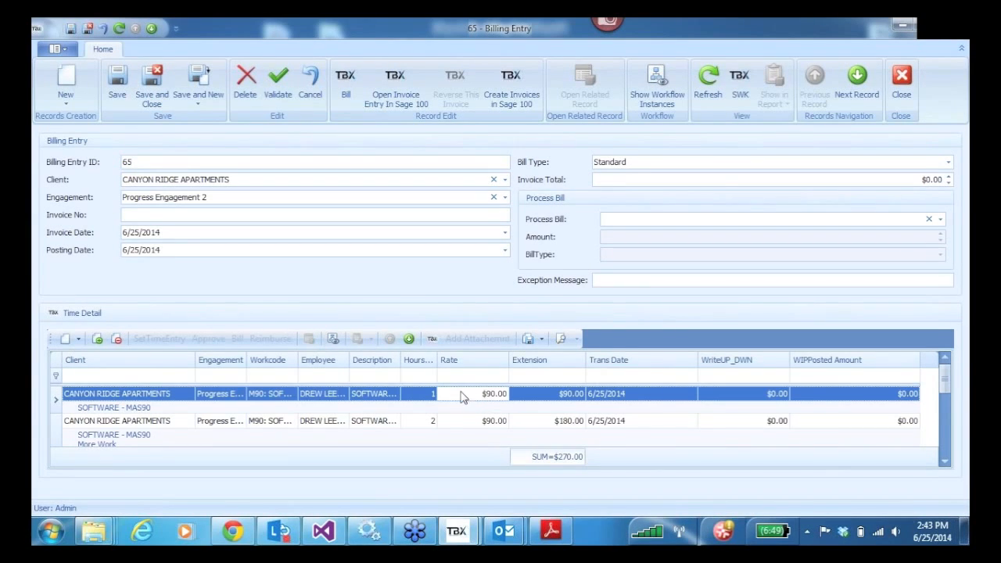
click(462, 397)
text(12)
click(468, 422)
drag(457, 393, 499, 395)
text(120)
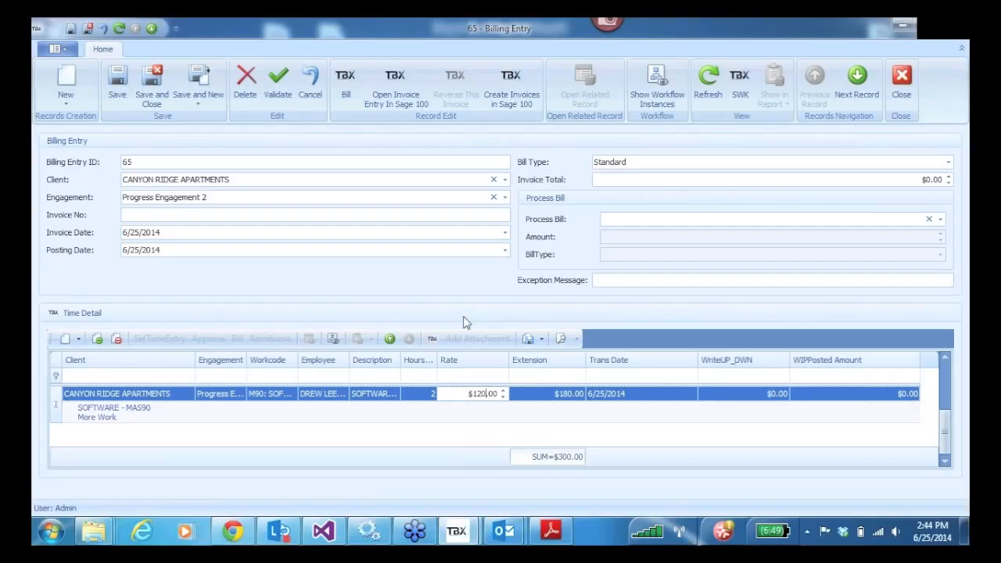
click(450, 420)
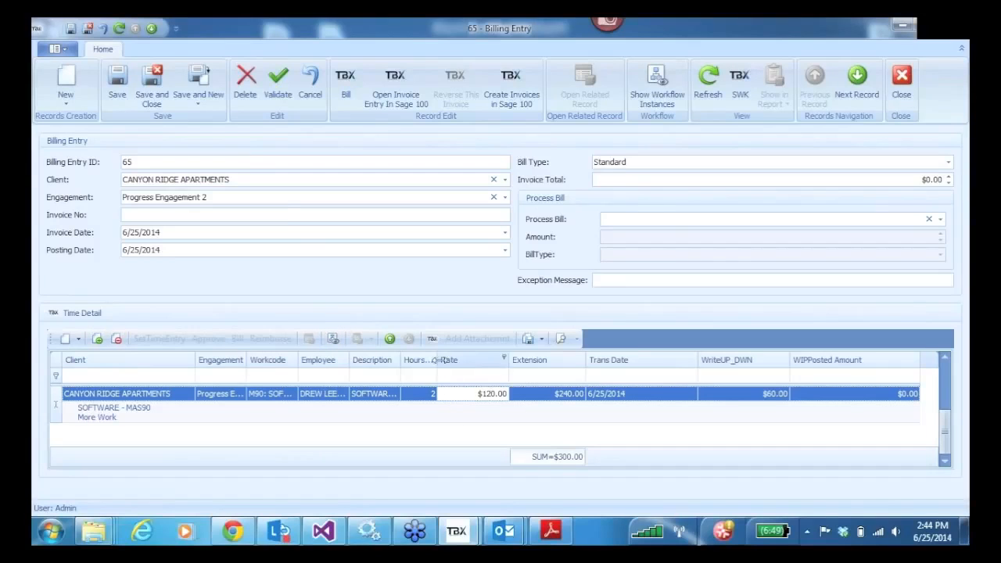
click(118, 82)
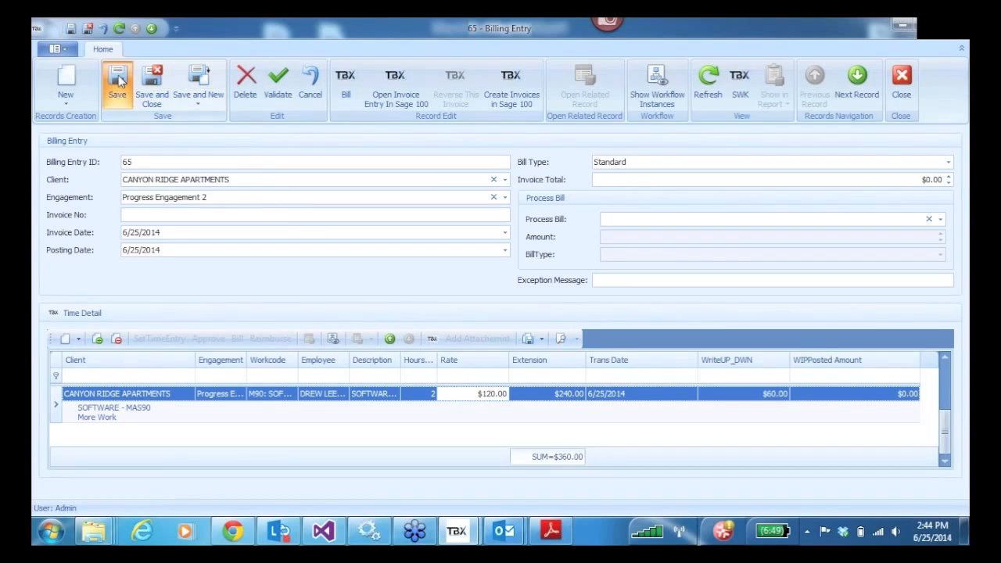
- Create the entry's new invoice in Sage 100, and open the reversing credit memo from the A/R invoice entry lookup
click(514, 85)
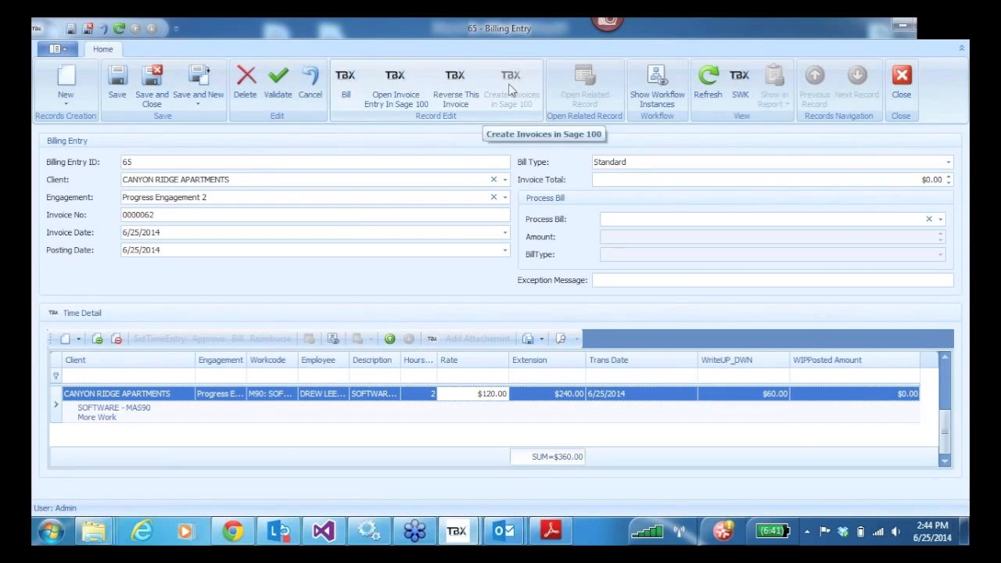
click(397, 85)
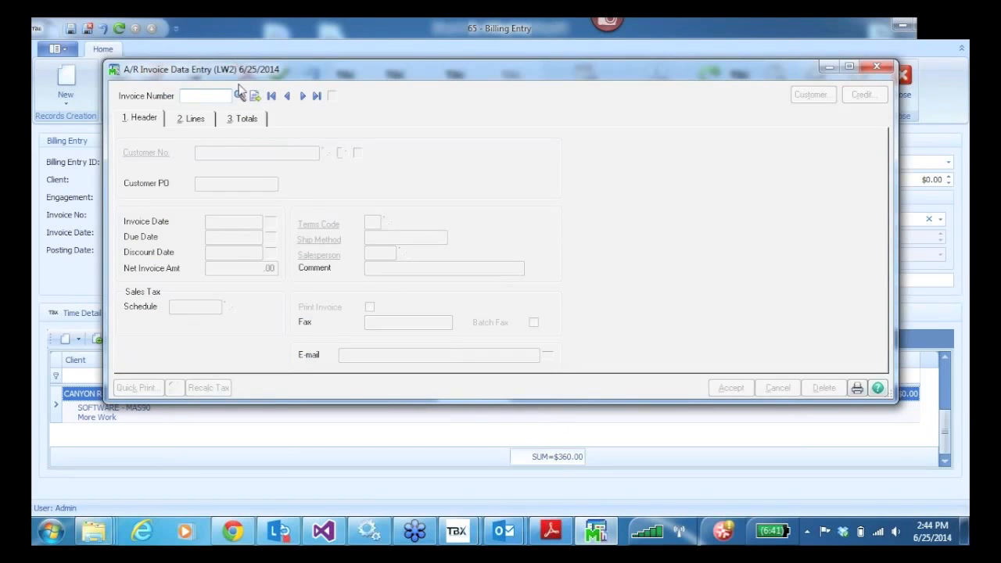
click(240, 95)
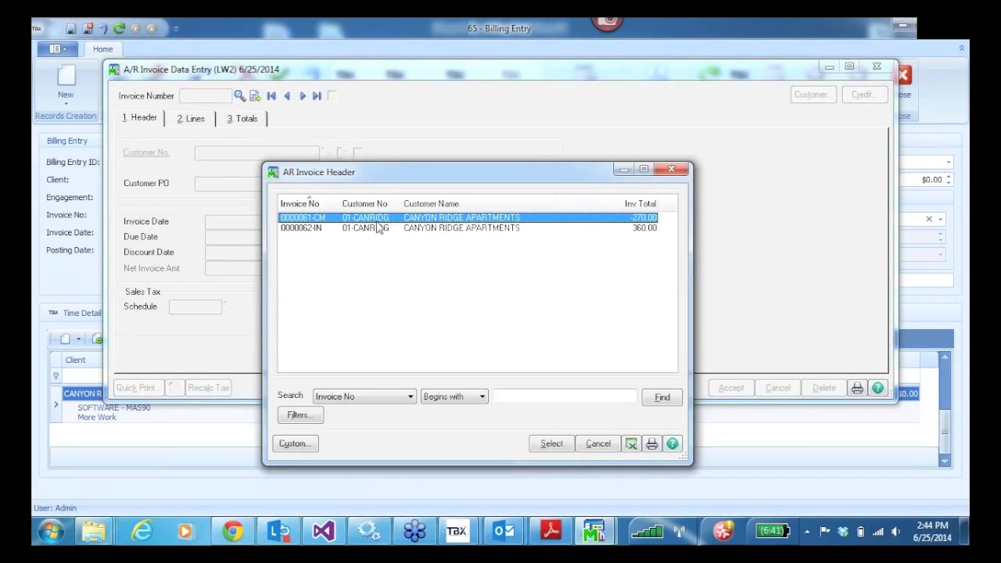
click(639, 232)
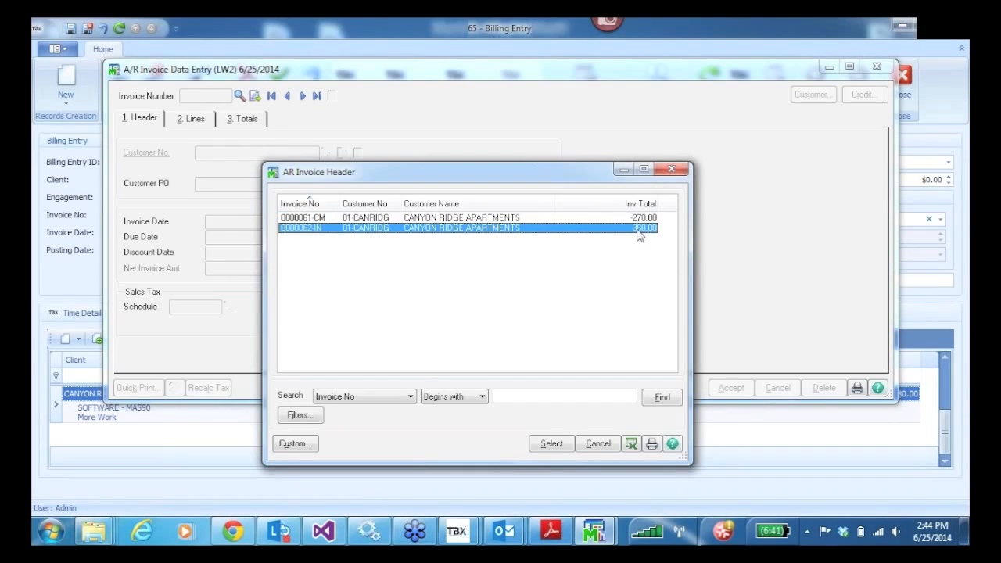
click(355, 220)
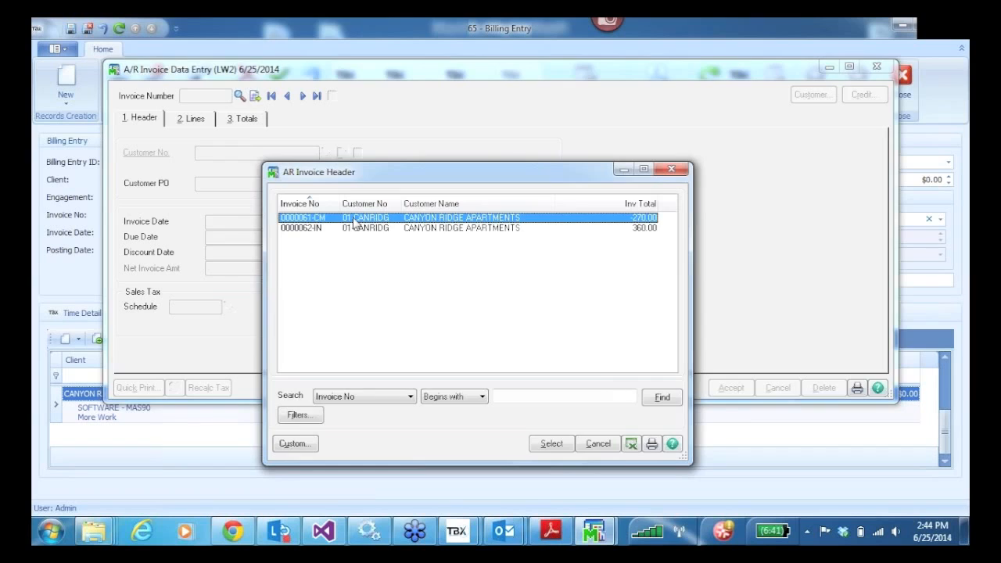
double_click(356, 221)
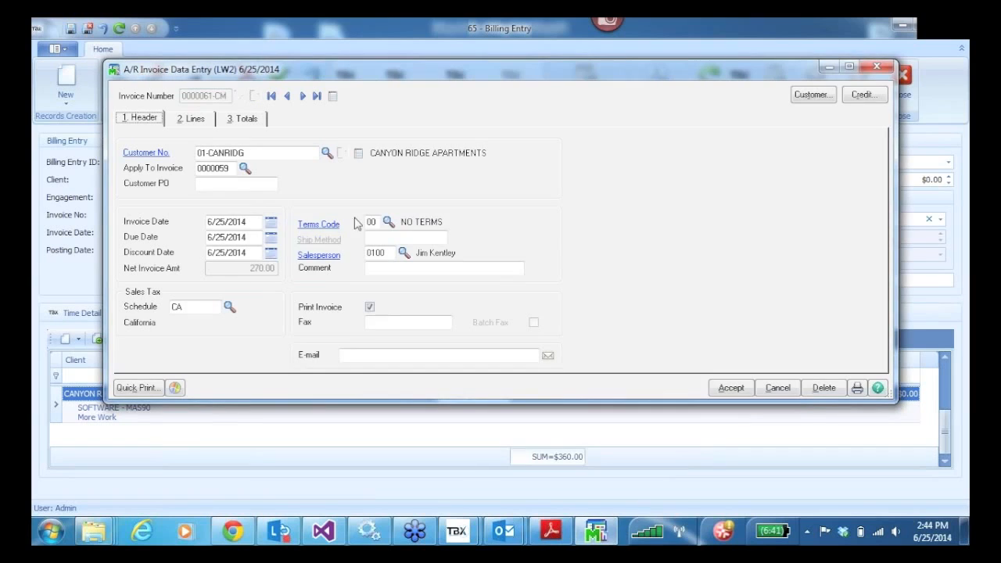
- Start A/R invoice printing for all invoices, preview the documents, and close the preview
click(856, 388)
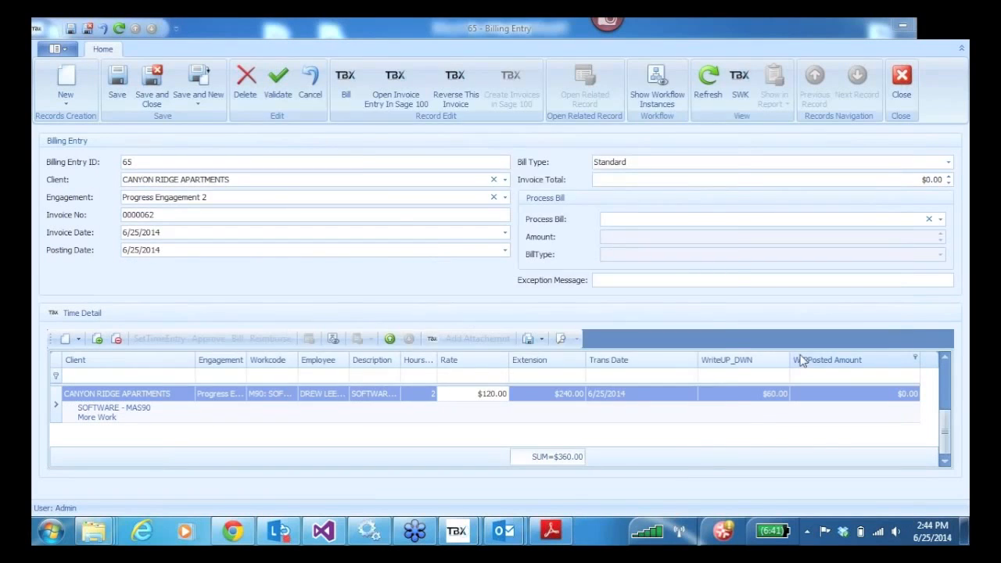
click(626, 416)
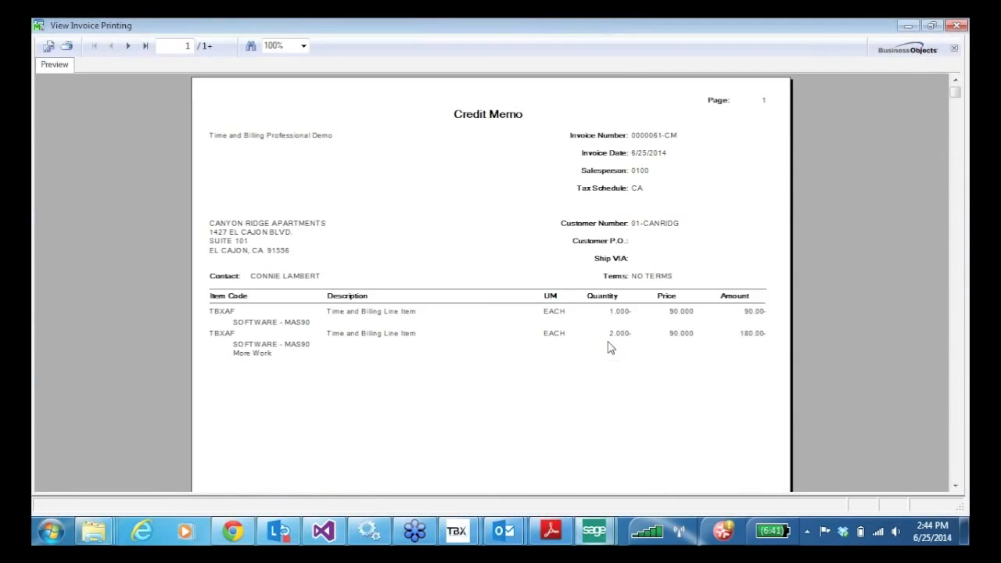
click(957, 26)
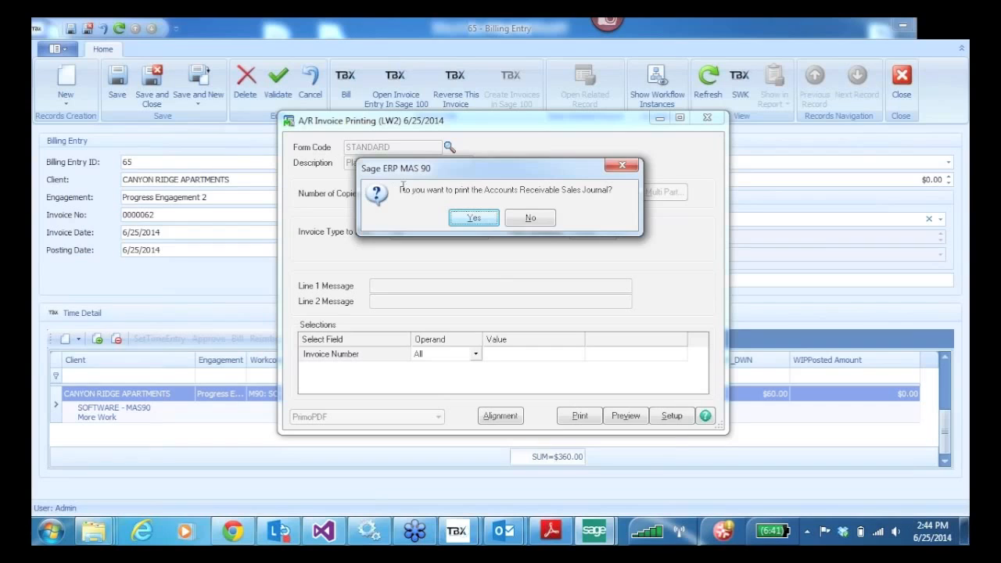
- Preview the Accounts Receivable Sales Journal with posting date 6/25/2014, close its recap and Gross Profit Journal reports, and accept the update
click(474, 219)
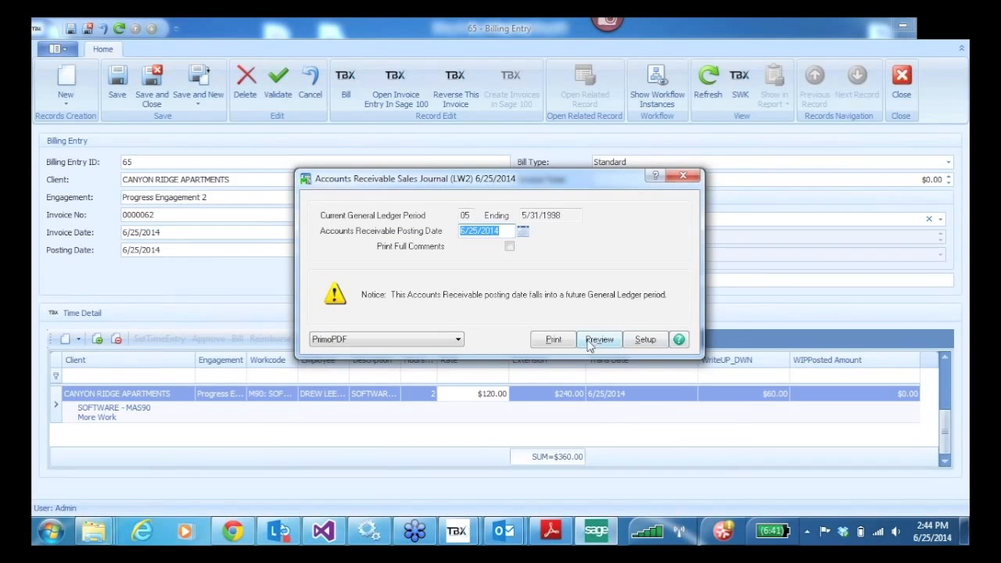
click(599, 343)
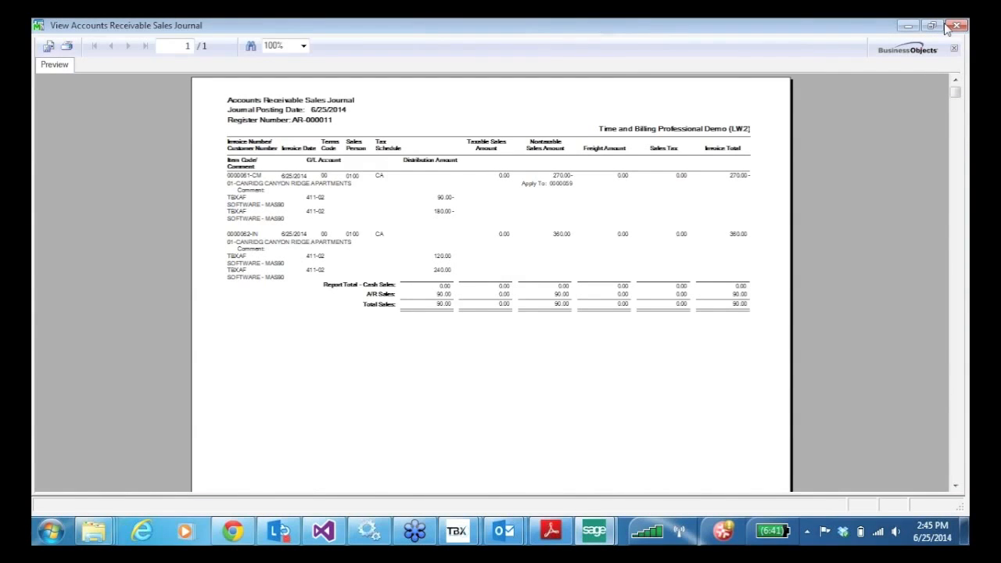
click(950, 27)
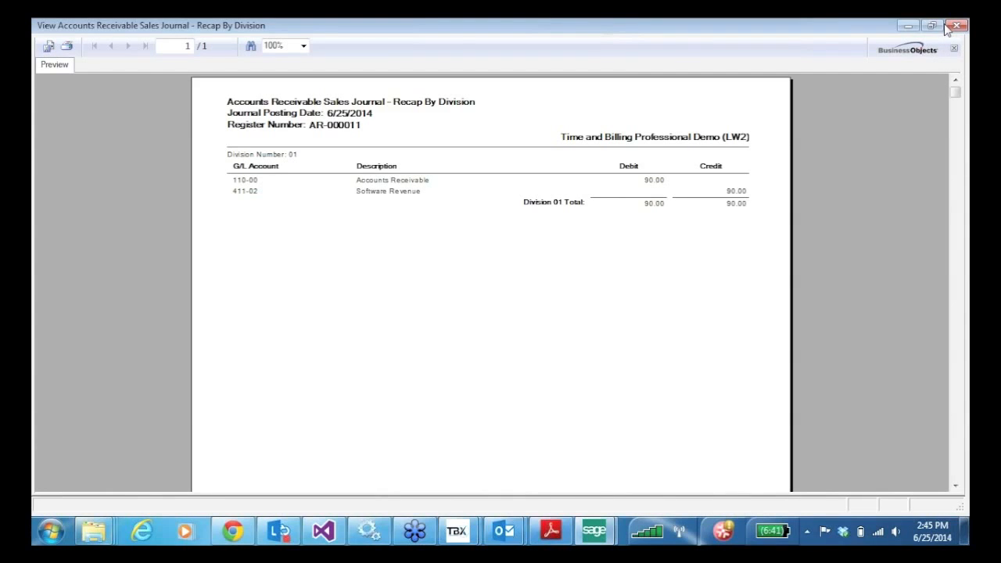
click(947, 26)
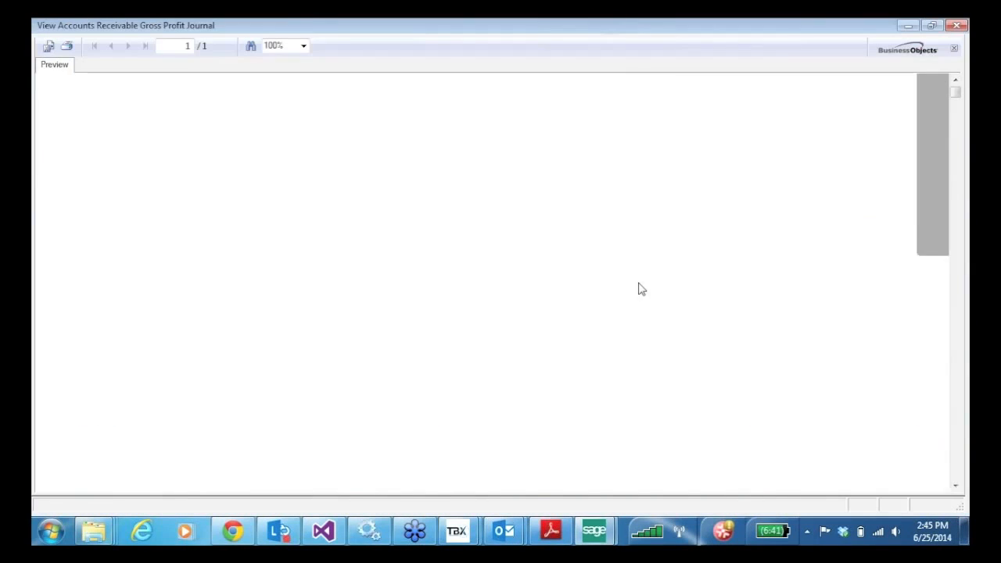
click(956, 26)
click(478, 217)
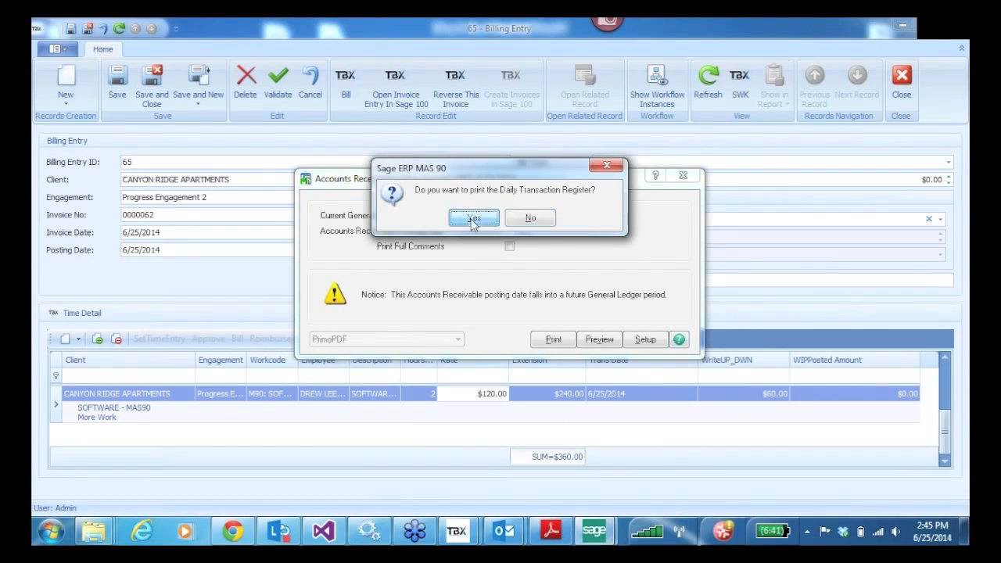
- Preview the Daily Transaction Register, close the report, and update the register
click(472, 220)
click(604, 313)
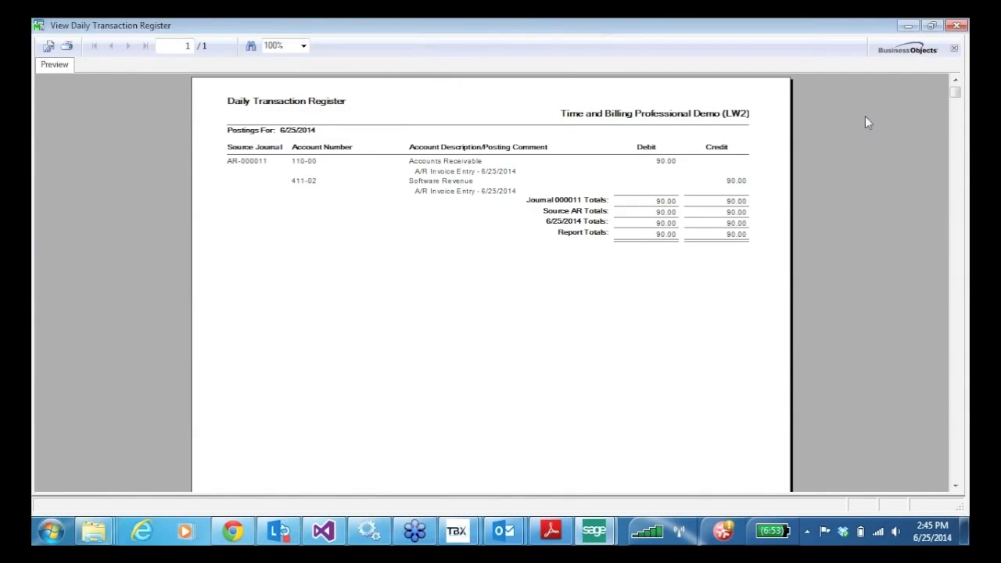
click(956, 27)
click(467, 220)
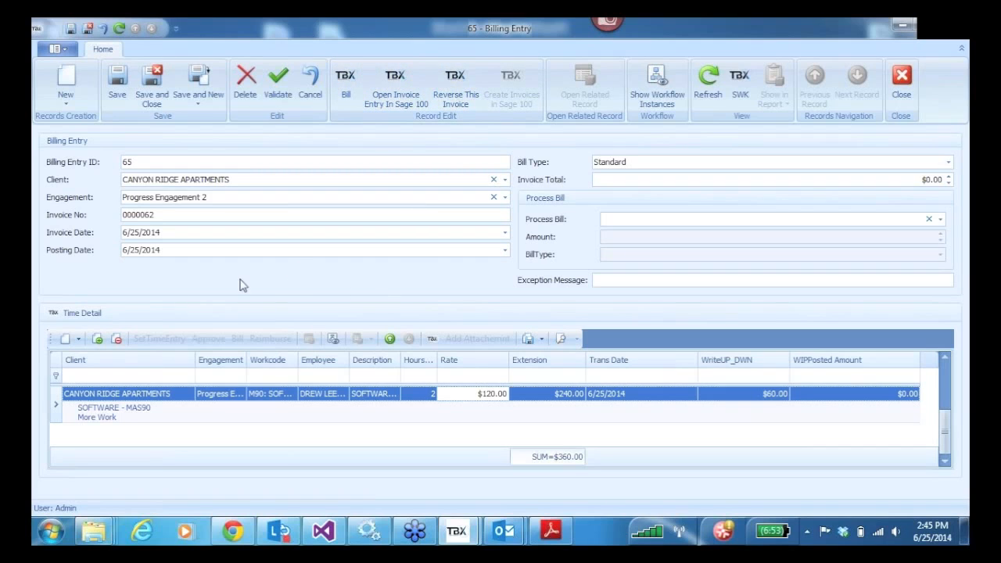
- Review both time detail lines of billing entry 65, and save and close the entry
drag(946, 421, 949, 379)
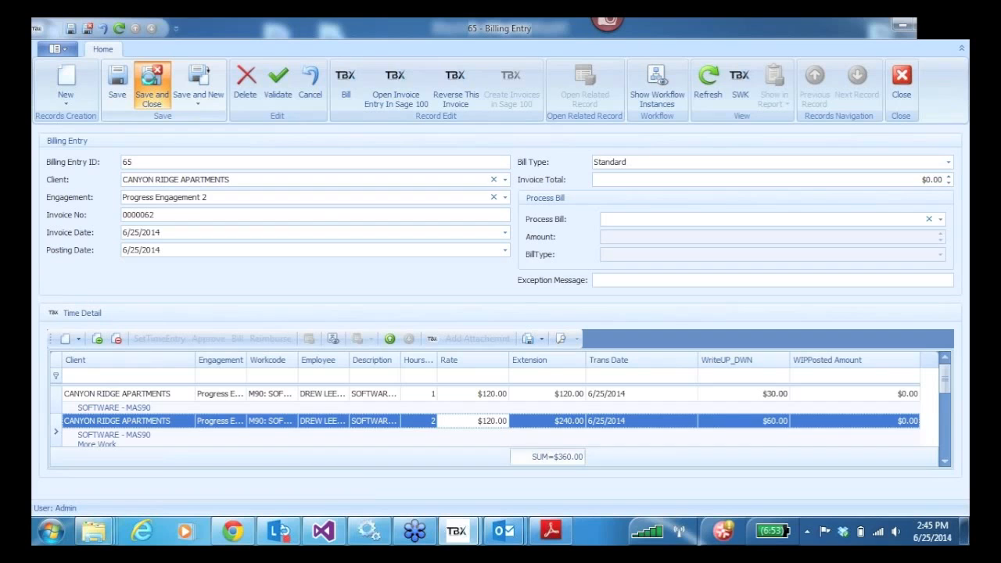
click(152, 86)
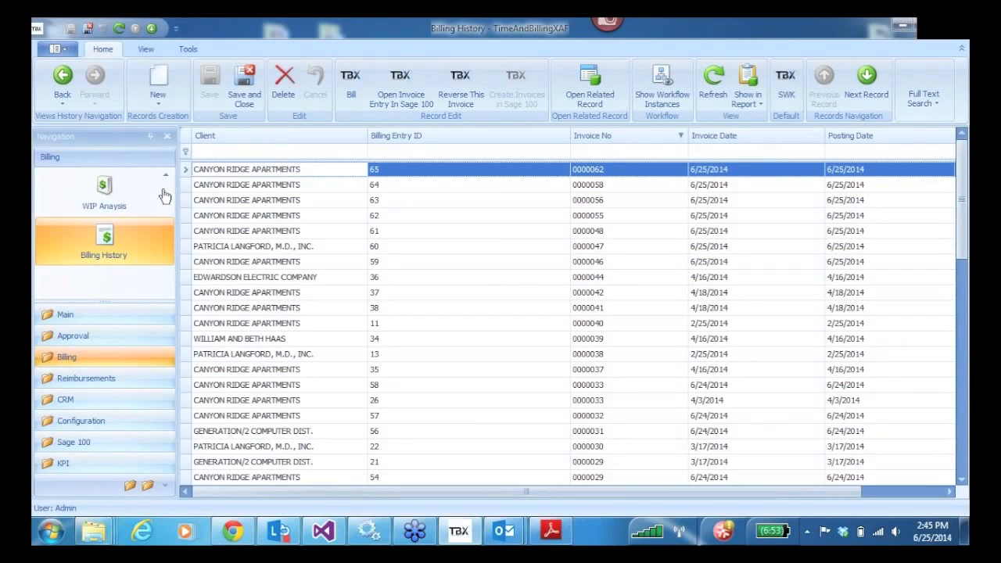
- Open the Canyon Ridge Apartments Progress Bill Engagement from the engagement list and maximize its window
click(67, 316)
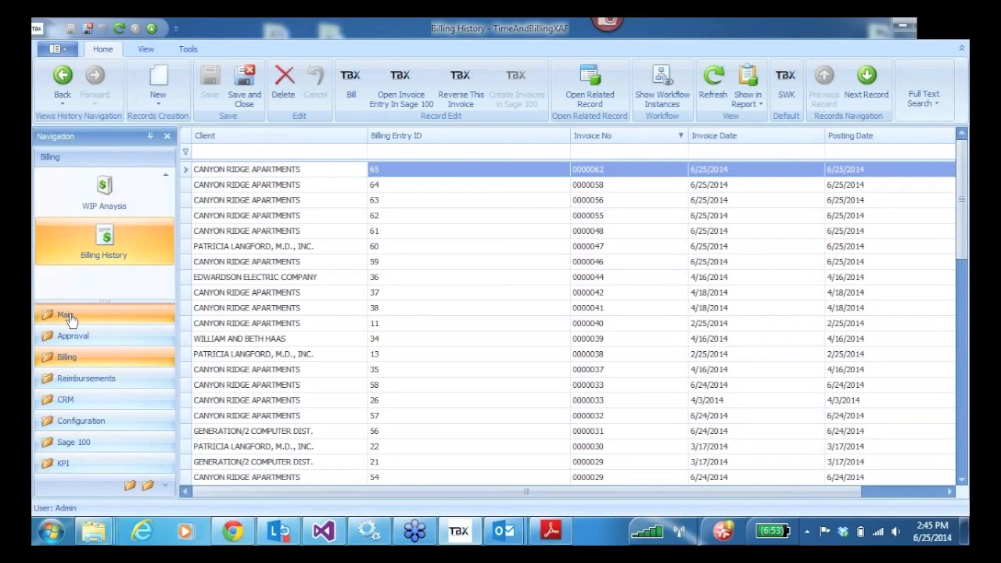
scroll(156, 291, down, 2)
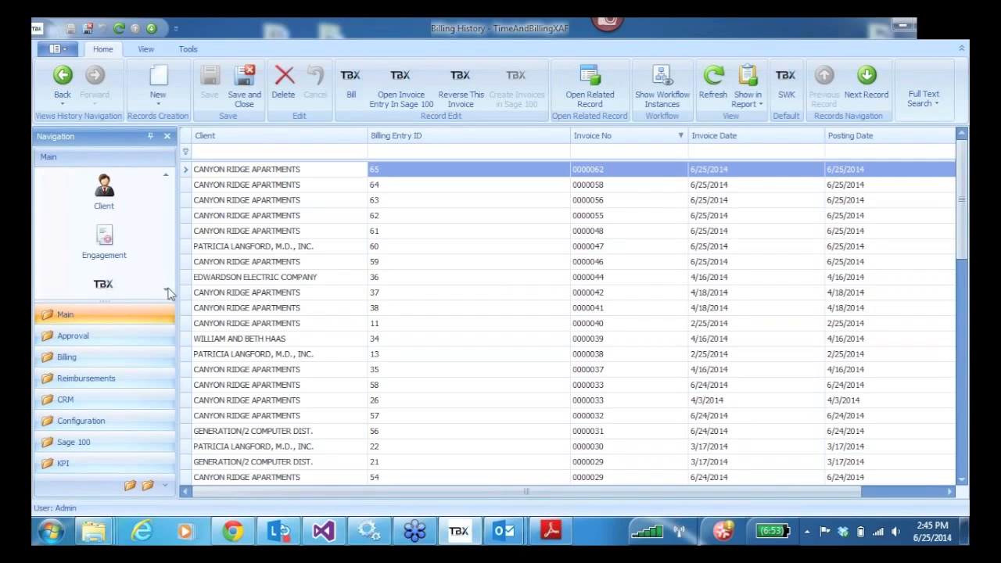
click(99, 243)
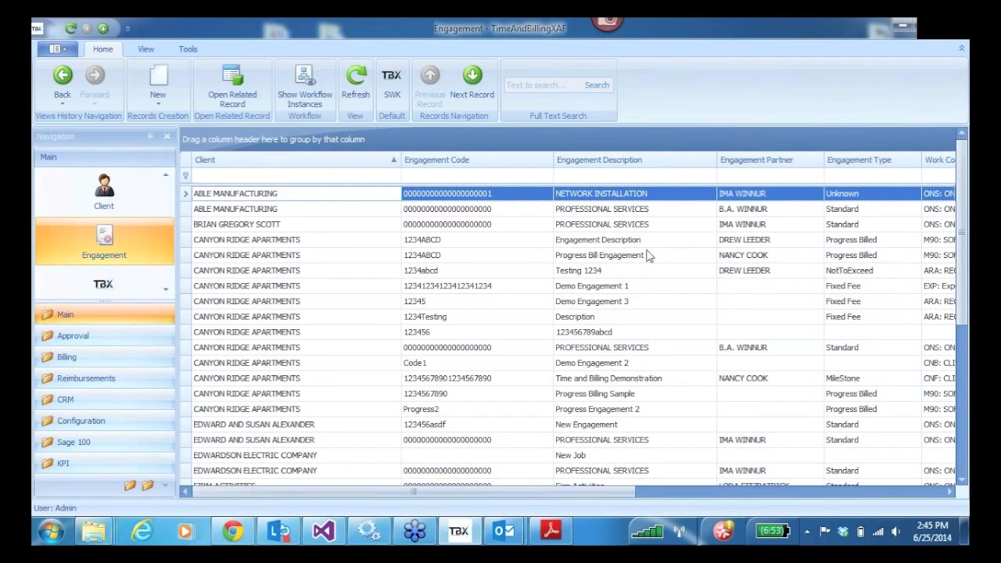
click(187, 256)
double_click(187, 260)
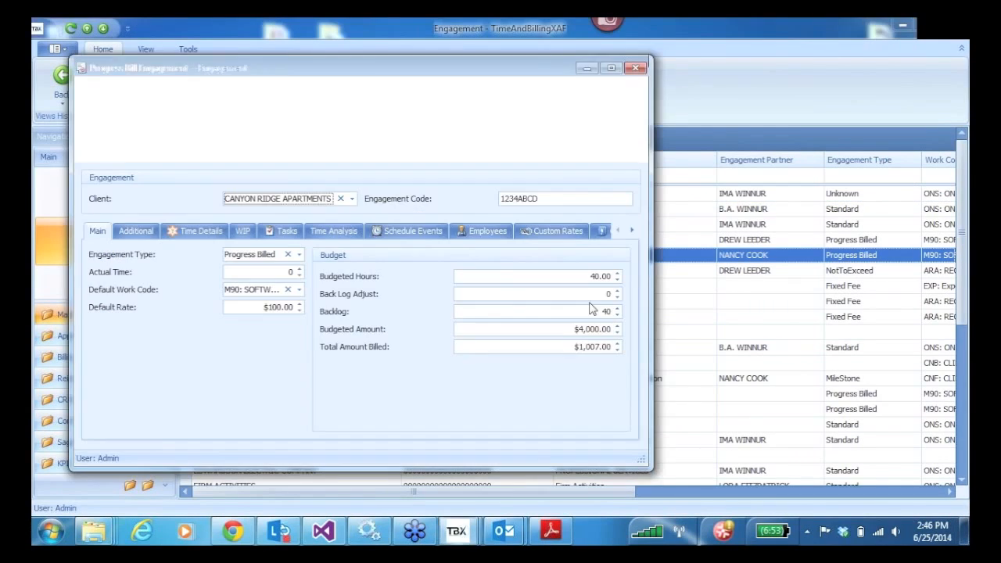
click(611, 68)
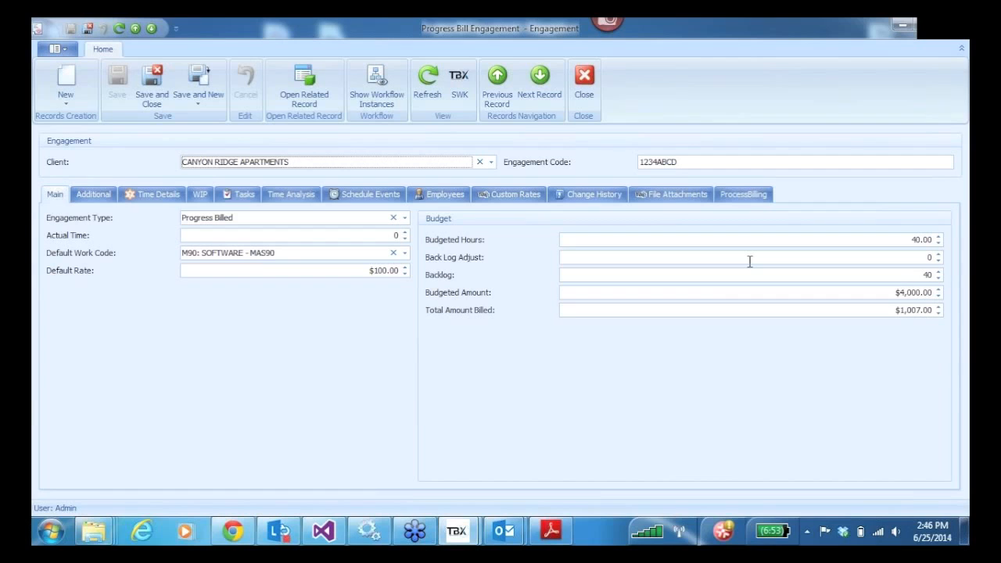
- Review the available engagement types, choose Progress Billed, and view the engagement's process billing records
click(404, 218)
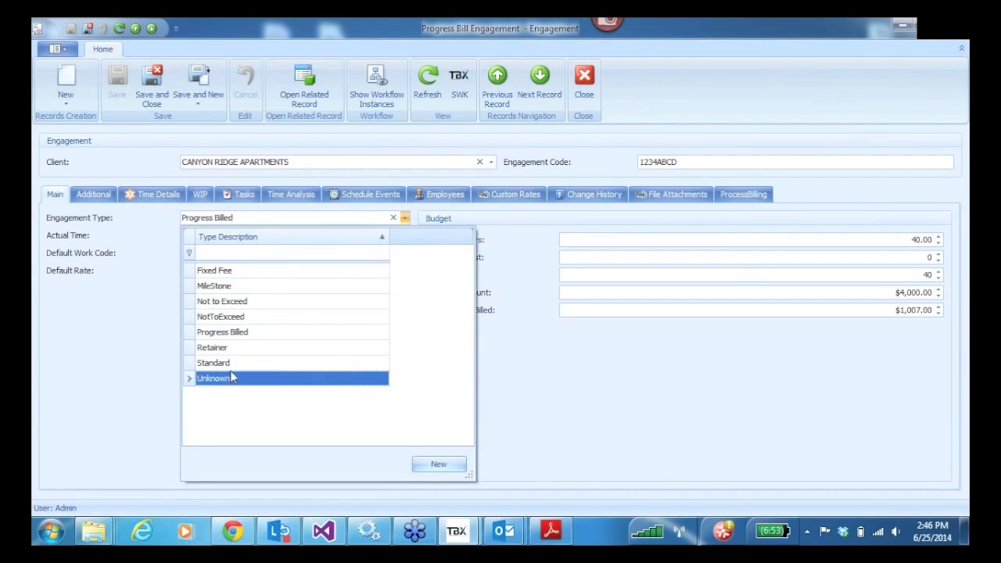
click(224, 332)
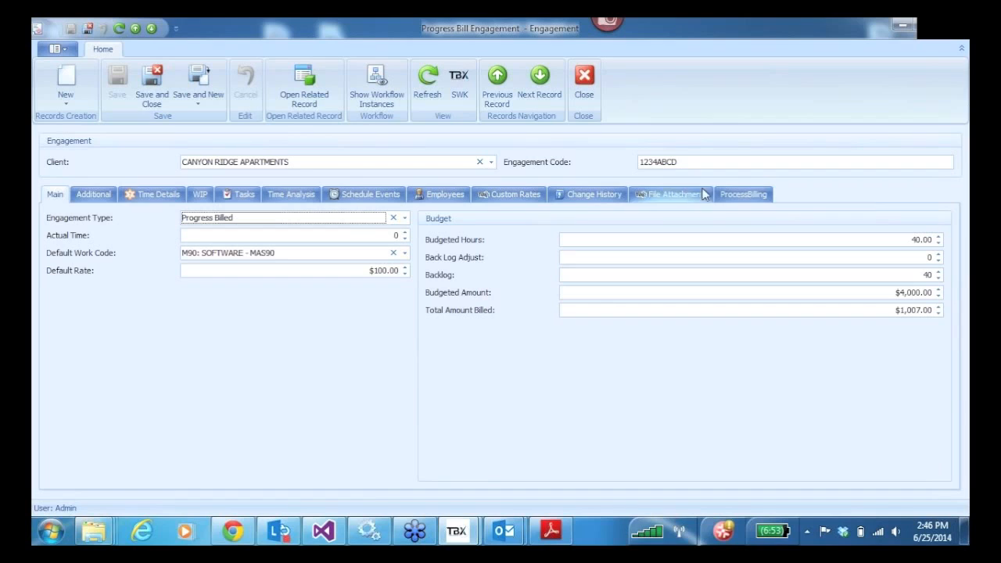
click(743, 195)
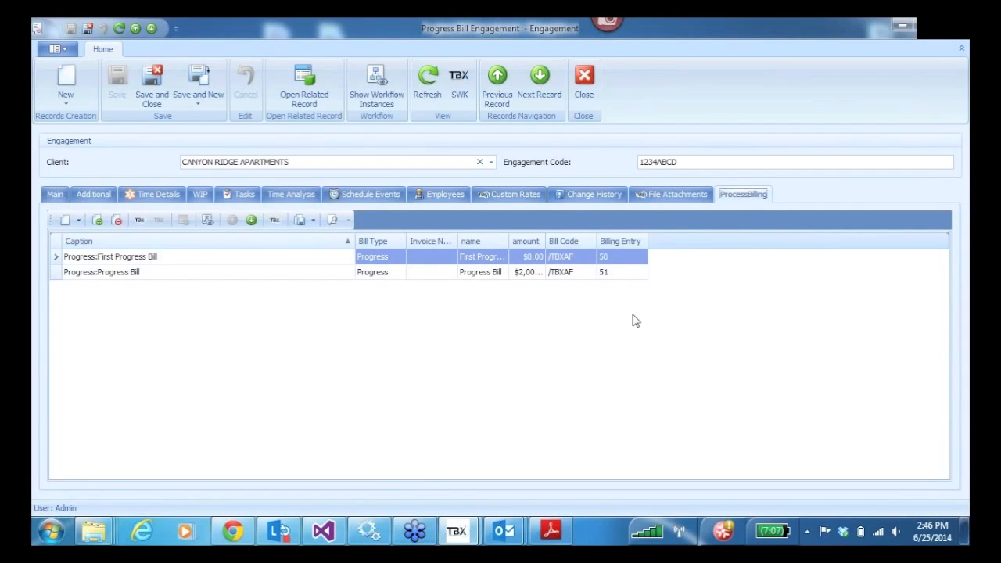
- Go to the next engagement, Testing 1234, and set its engagement type to Progress Billed
click(538, 74)
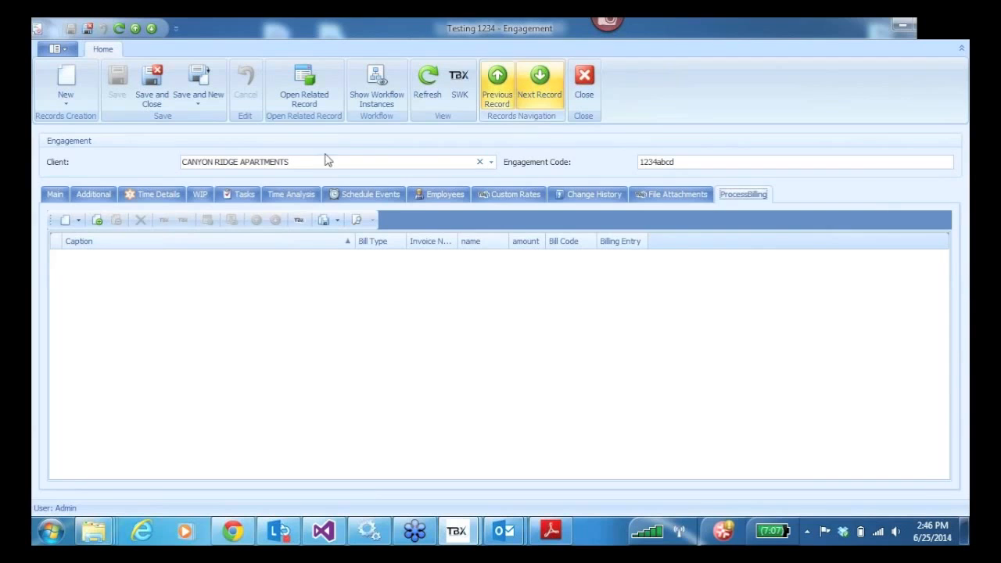
click(55, 196)
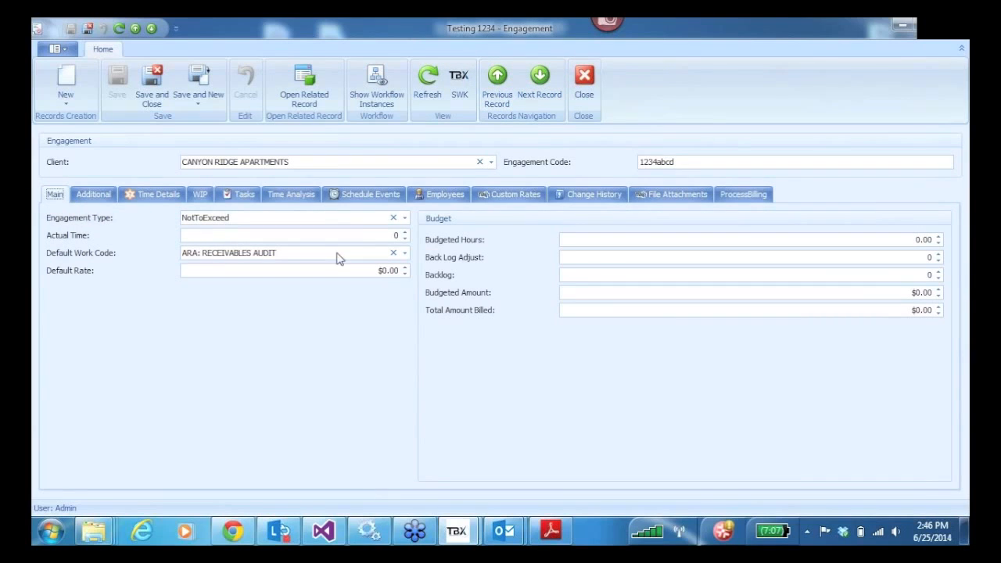
click(406, 218)
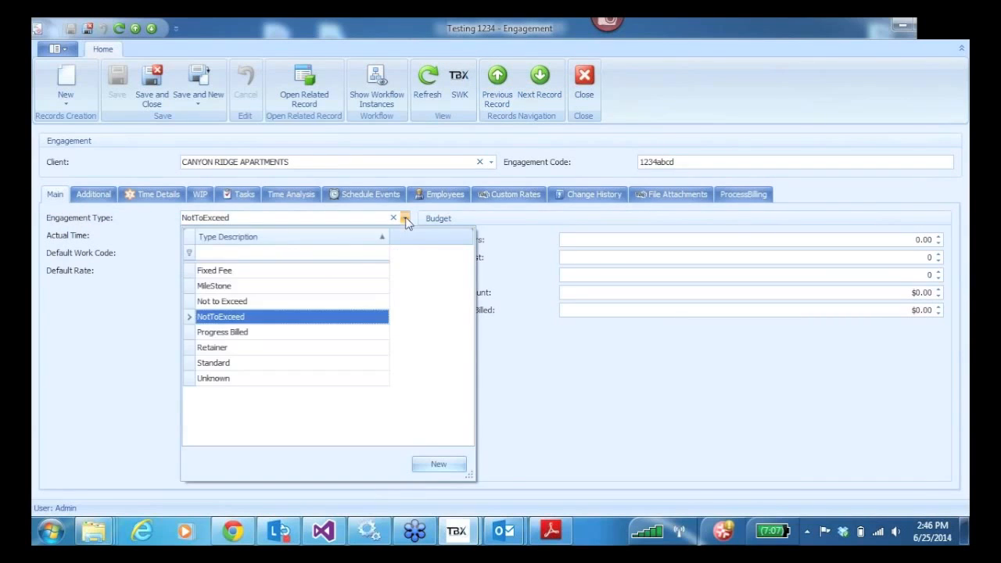
click(241, 331)
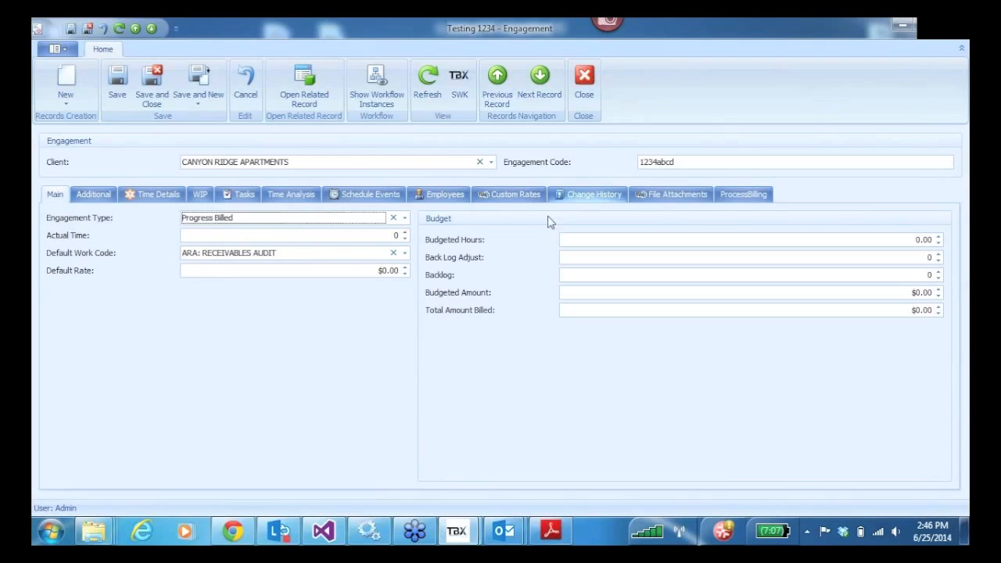
- Add a new process bill to the Testing 1234 engagement and set its bill type to Progress
click(745, 195)
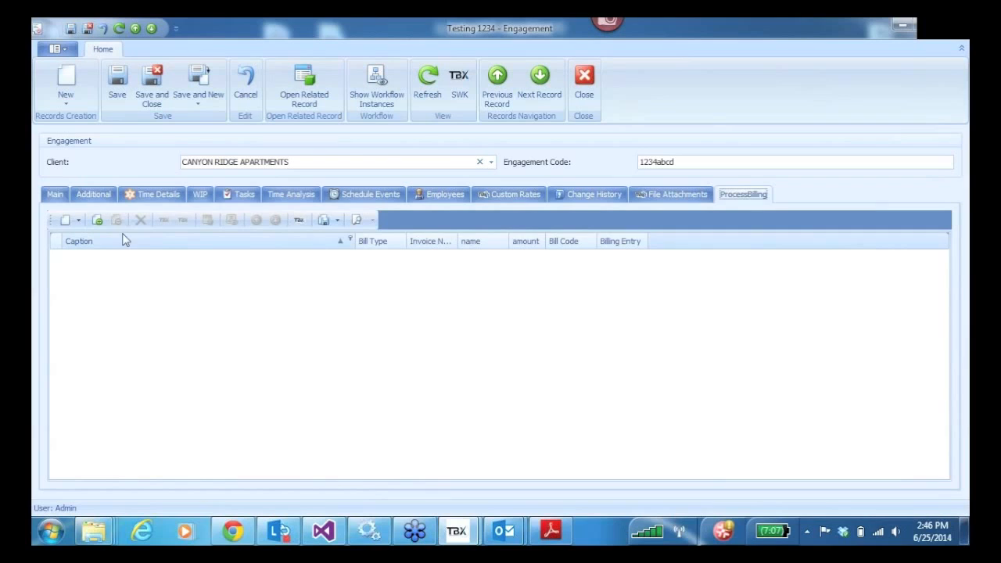
click(66, 220)
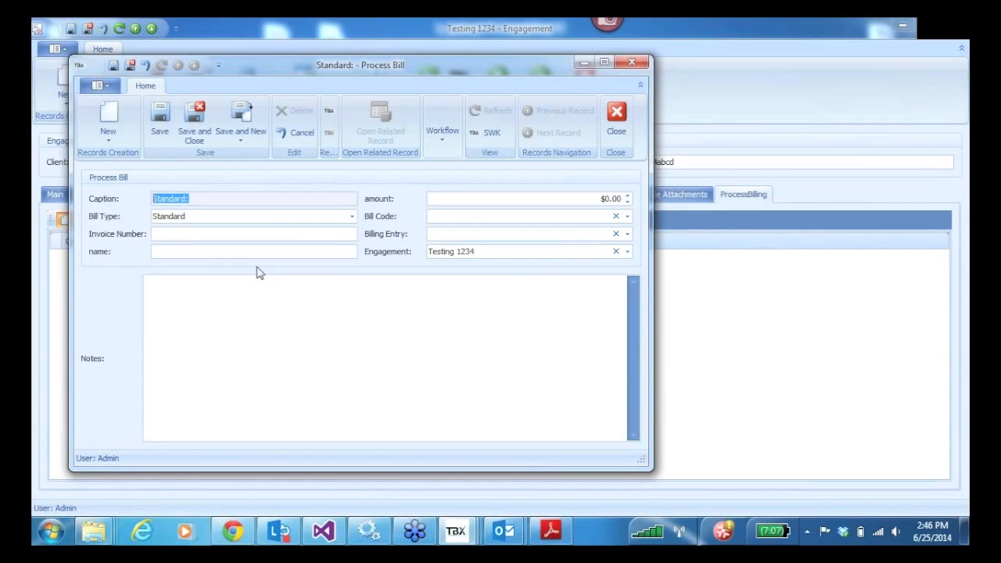
click(351, 216)
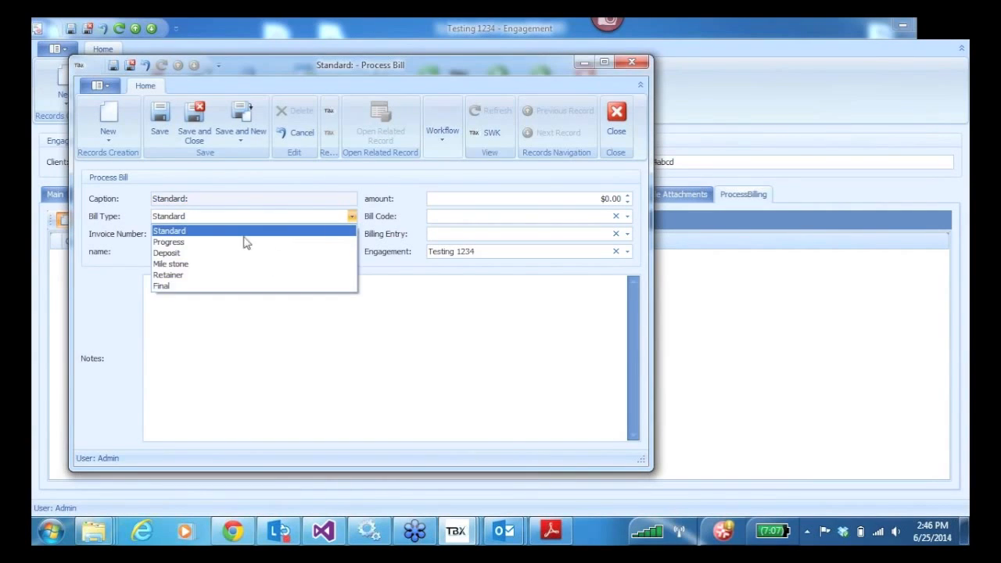
click(223, 244)
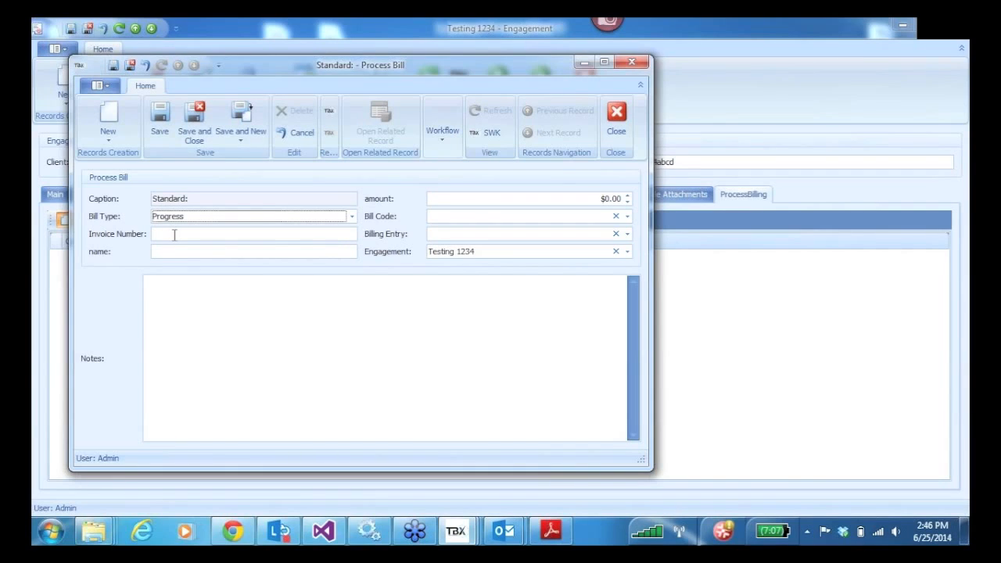
mouse_move(160, 250)
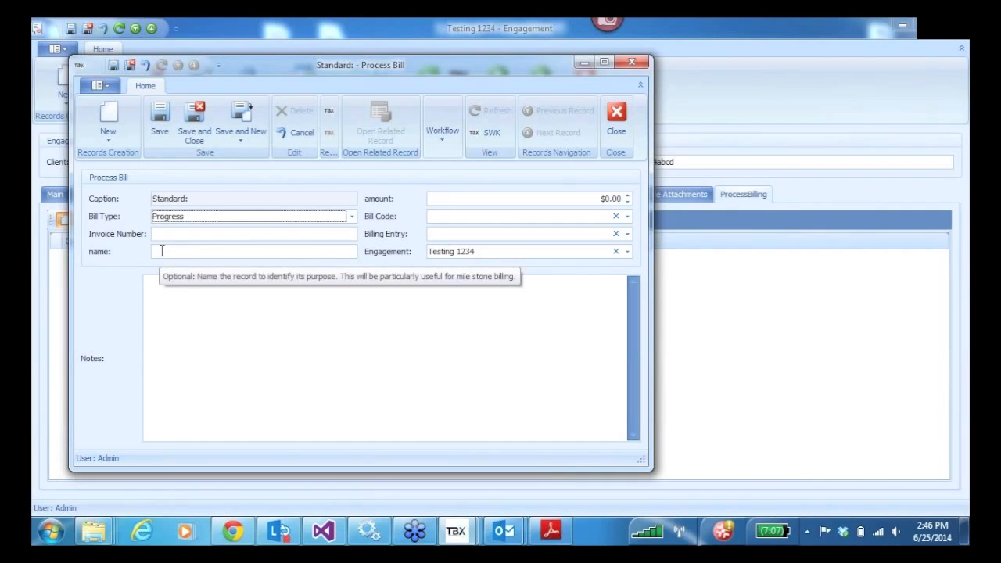
- Set the process bill's amount to $1,000.00 and its bill code to /TBXAF, and save the record
click(597, 198)
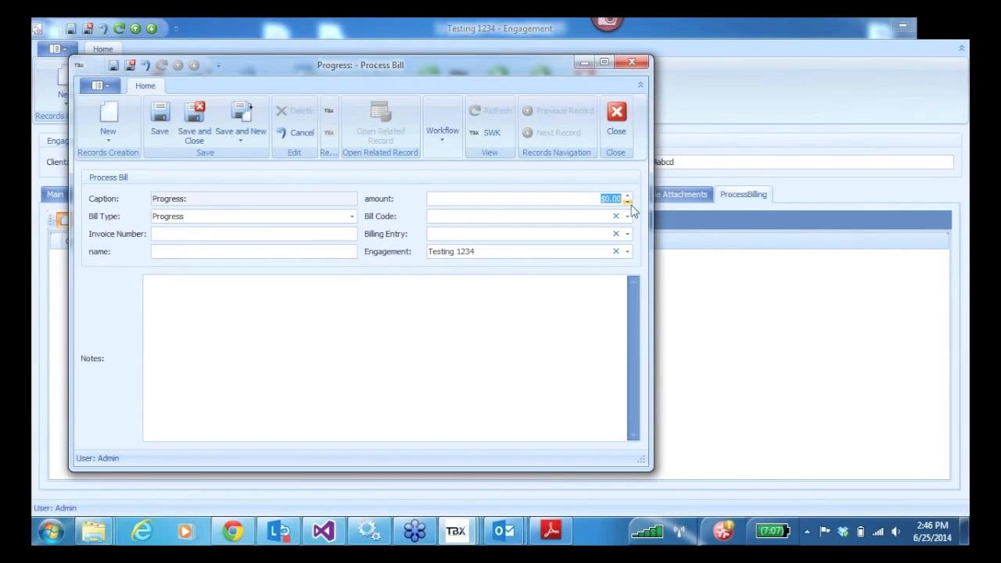
text(1000)
key(Tab)
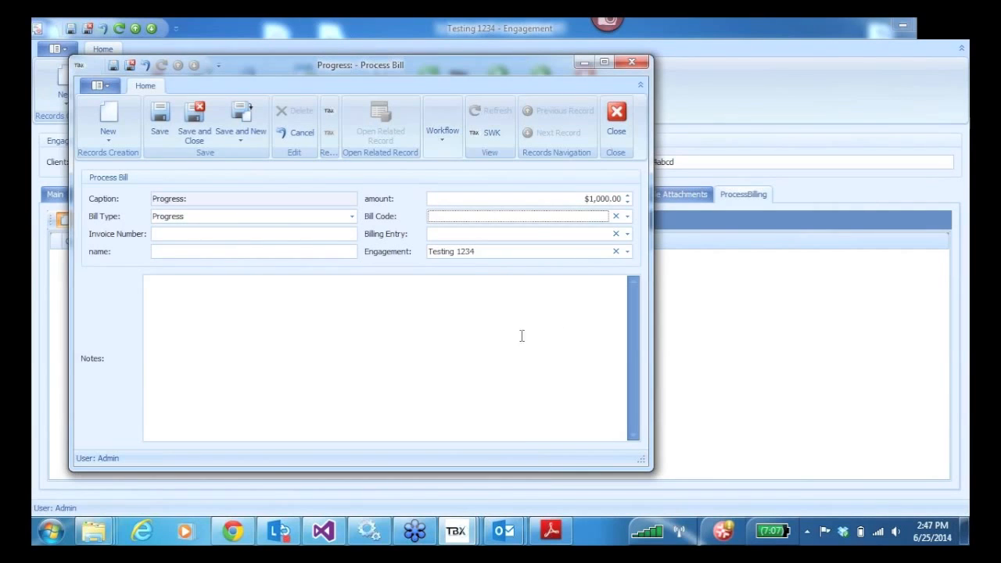
click(627, 216)
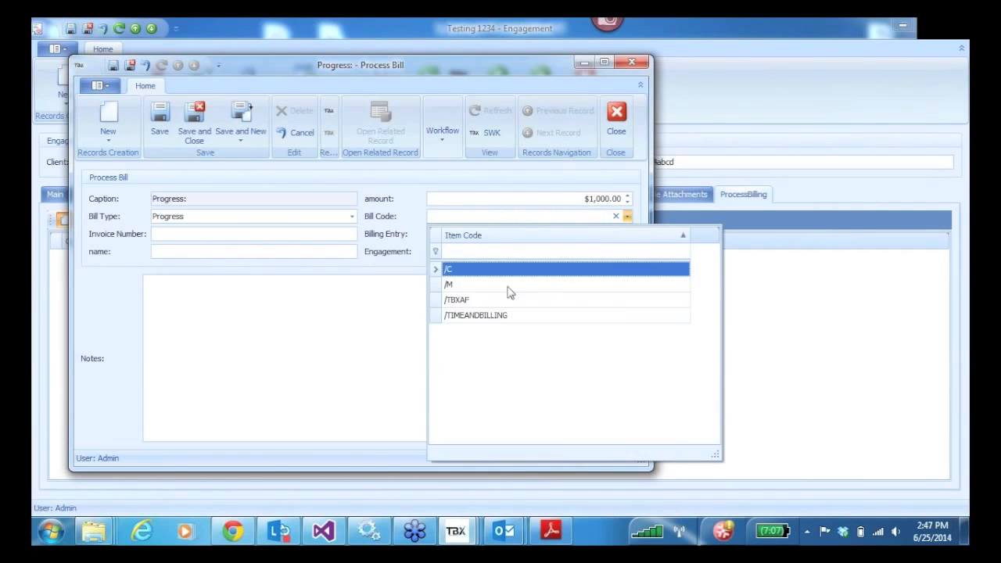
click(453, 303)
click(381, 291)
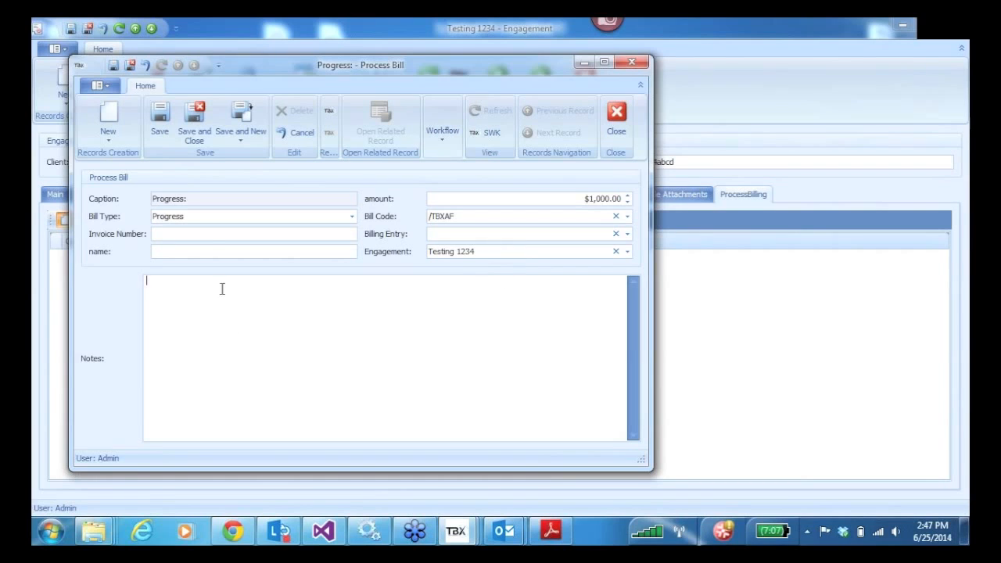
click(166, 121)
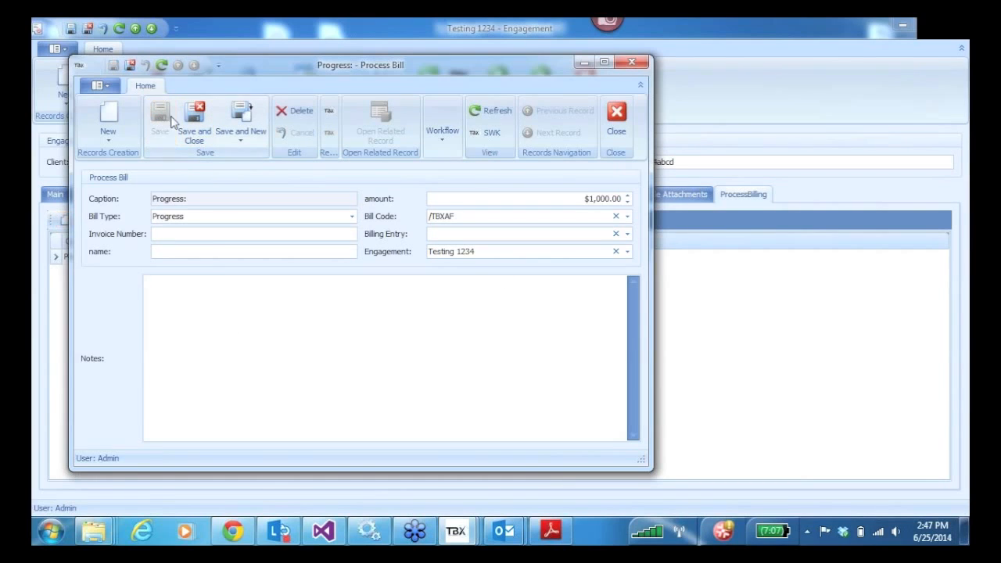
- Generate a billing entry from the maximized process bill, and close the bill and the engagement with their changes saved
click(604, 65)
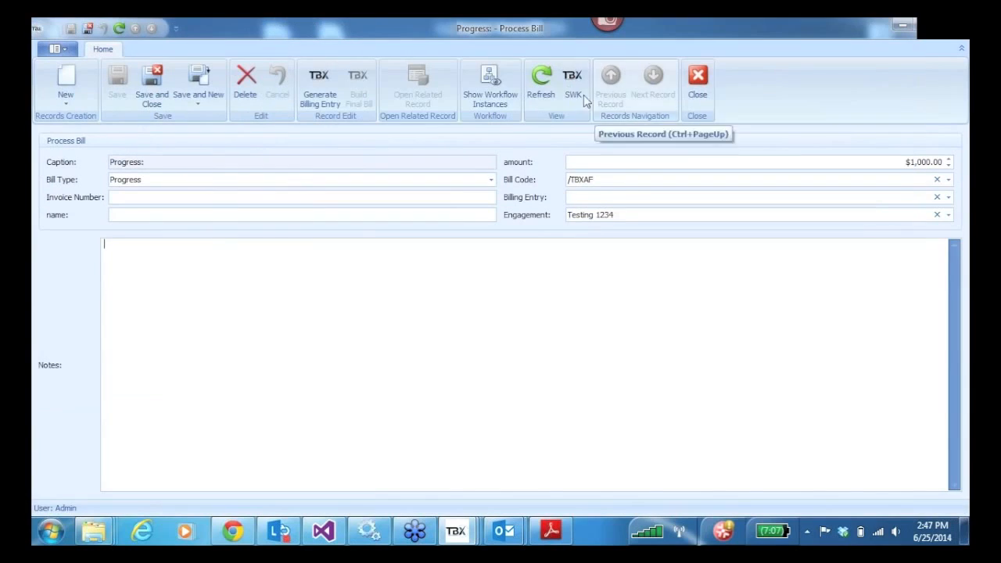
click(318, 83)
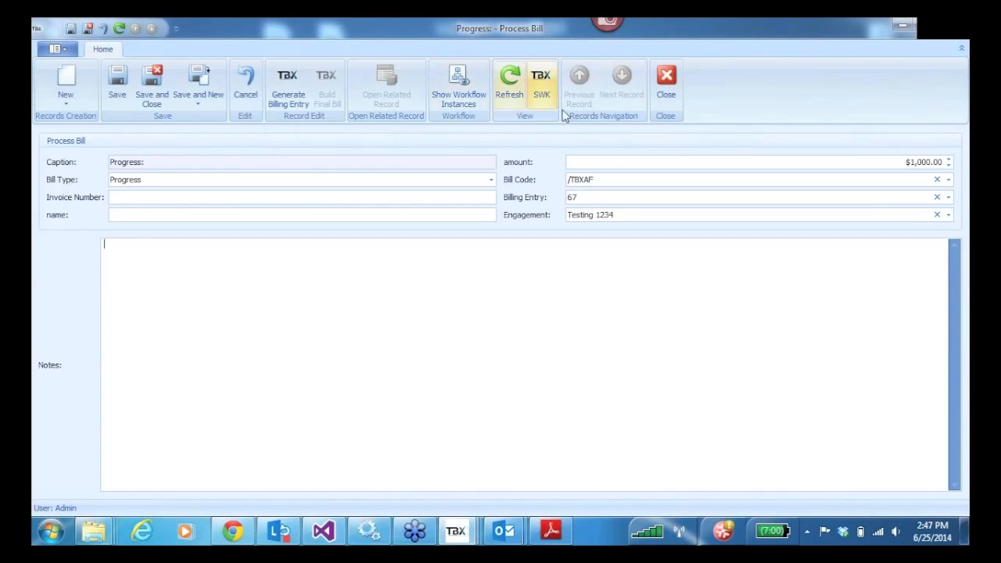
click(667, 82)
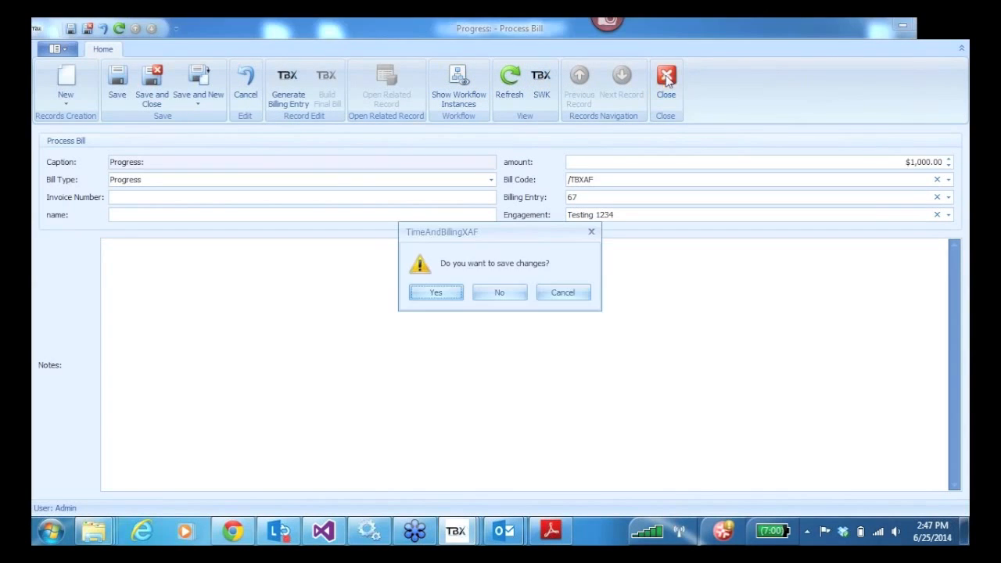
click(436, 292)
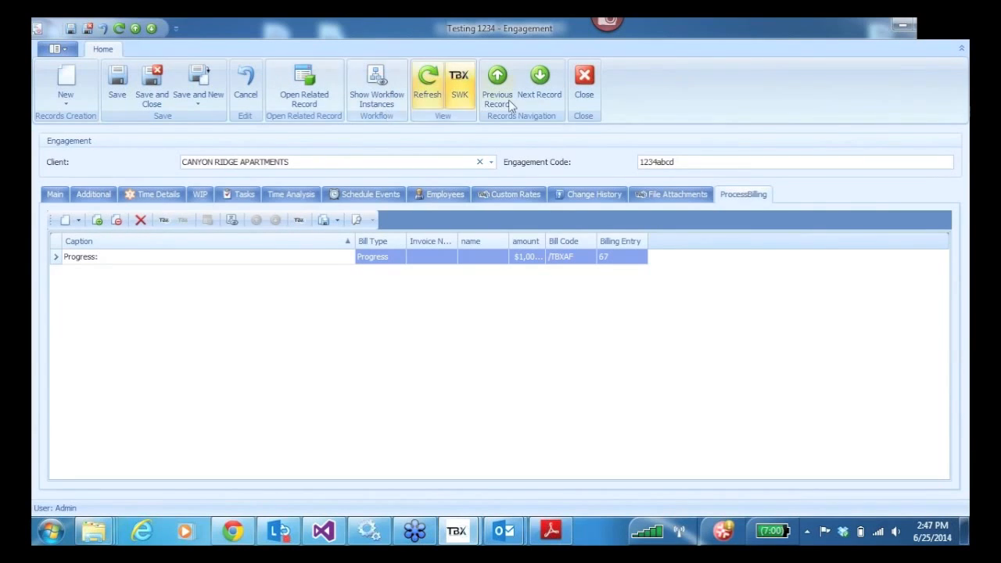
click(594, 86)
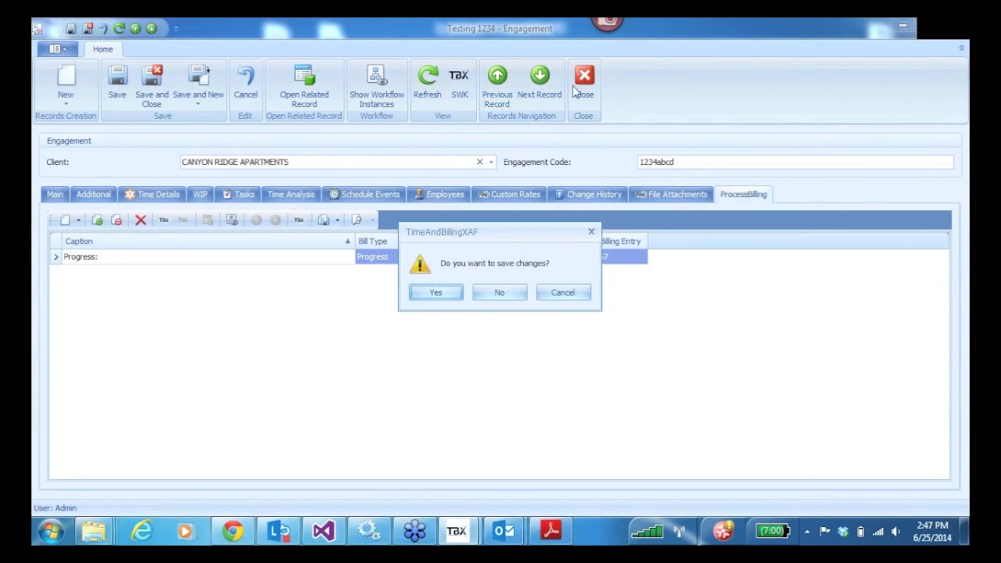
click(436, 293)
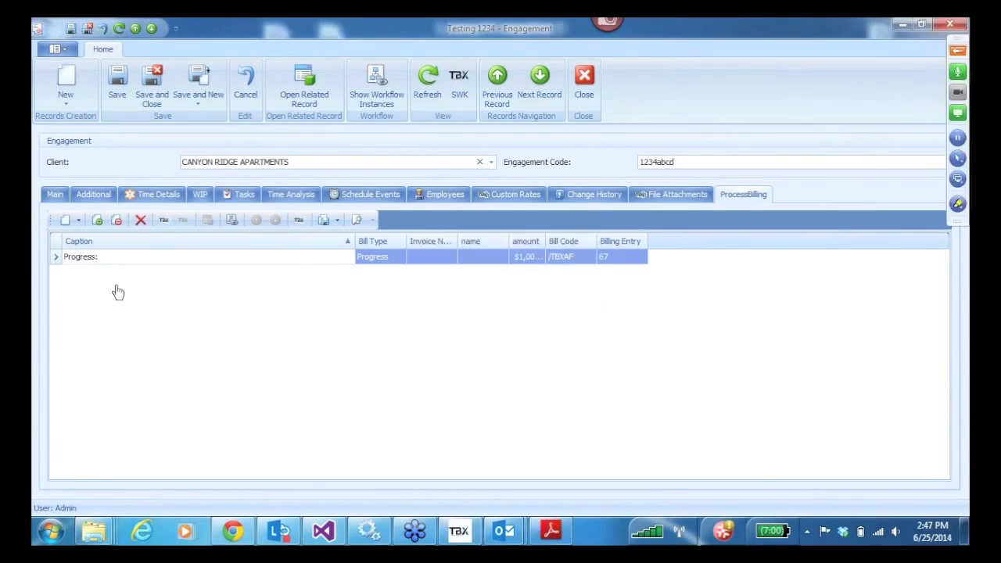
- Open the billing entries and create the Sage 100 invoice for the Canyon Ridge Apartments Progress entry
click(67, 357)
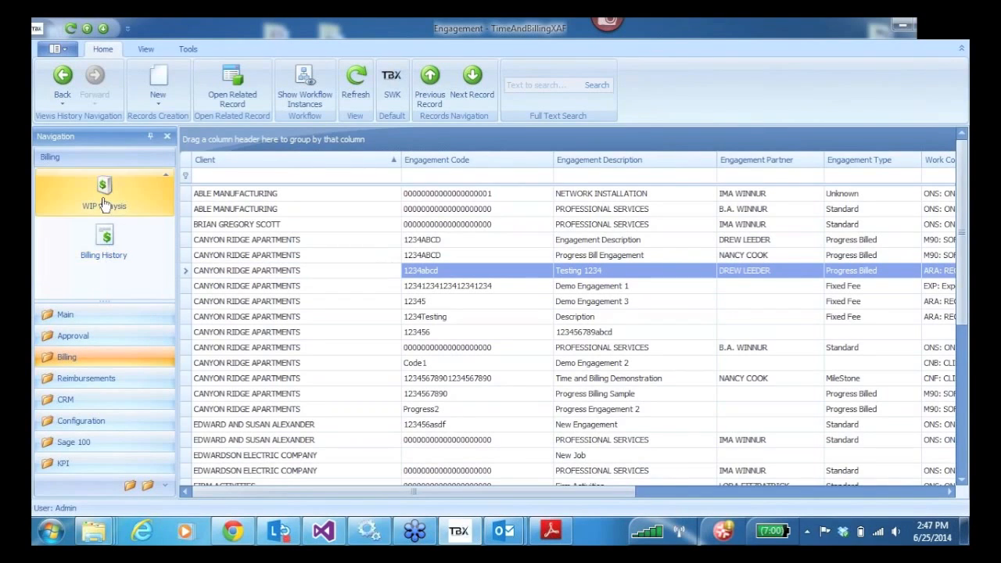
click(166, 175)
click(105, 234)
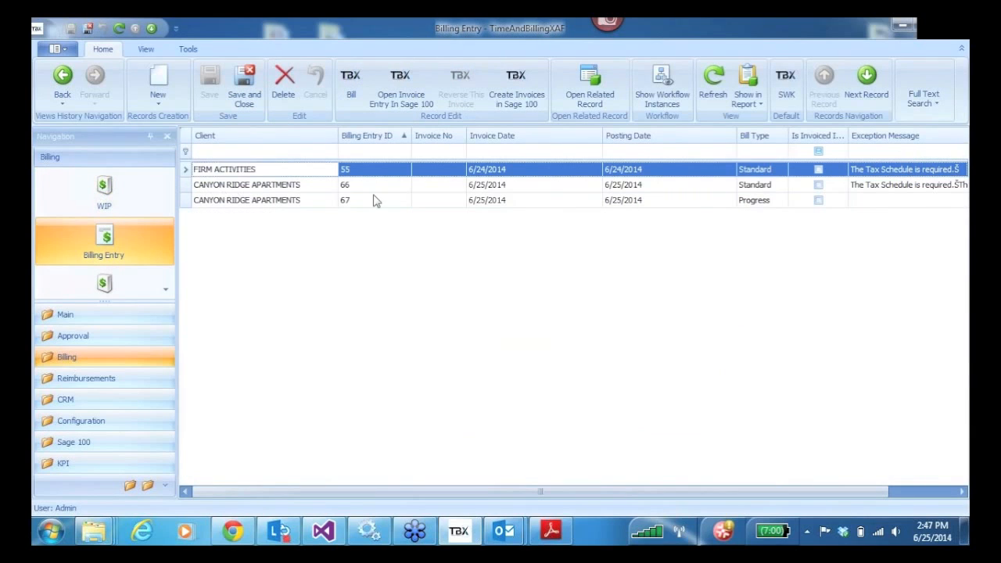
click(187, 201)
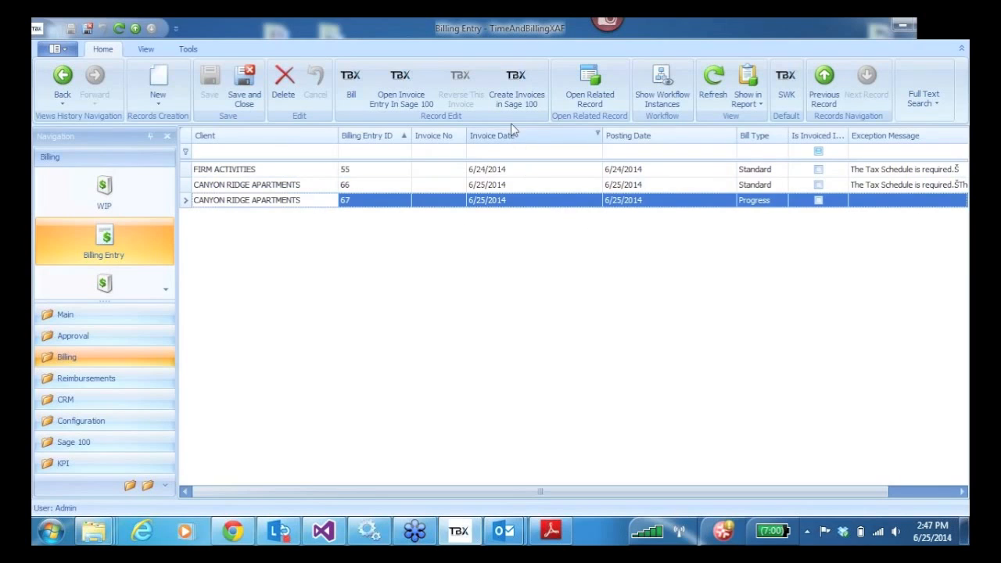
click(516, 79)
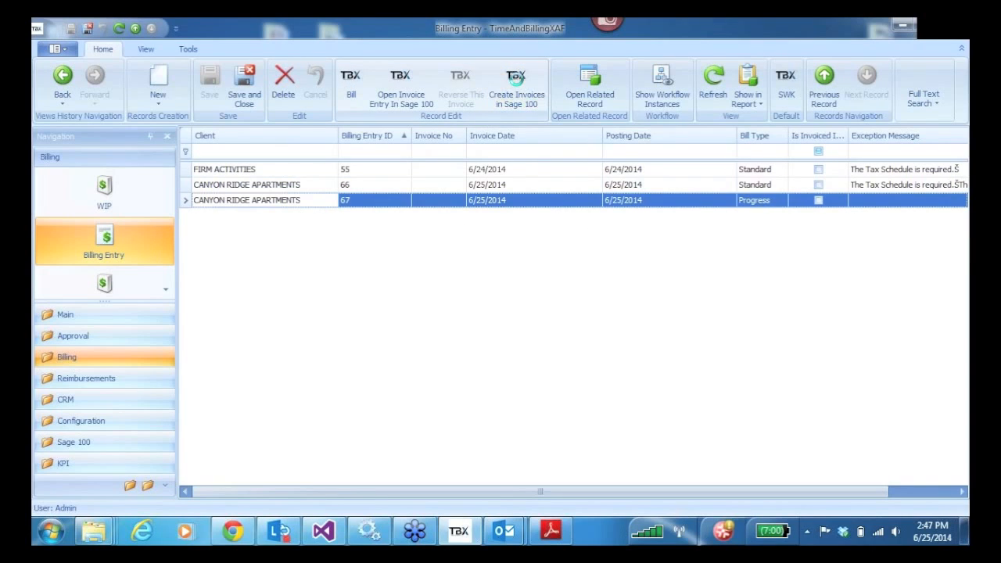
- Look up the Canyon Ridge Apartments invoice in Sage 100's A/R Invoice Data Entry, and close the lookup and entry windows
click(393, 84)
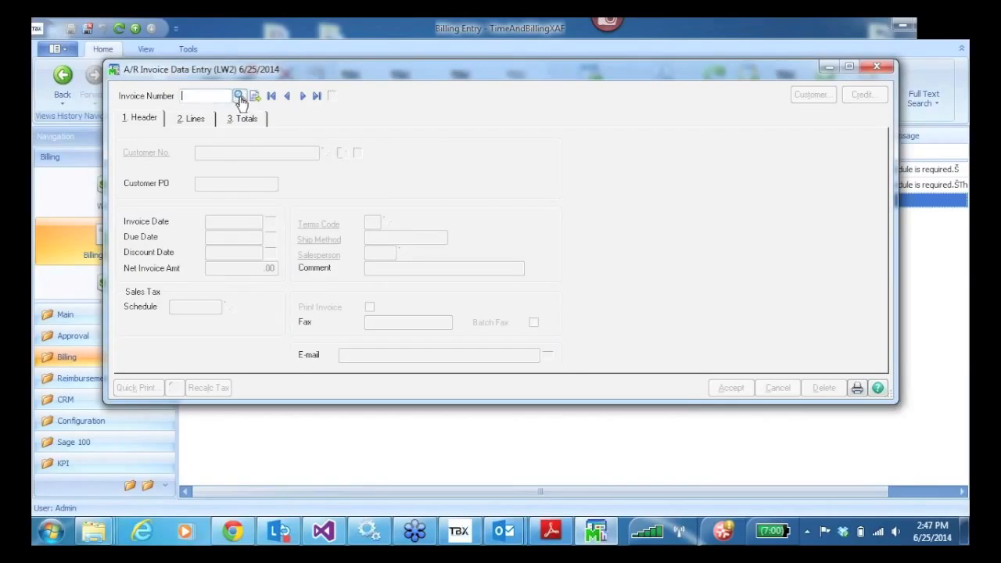
click(239, 95)
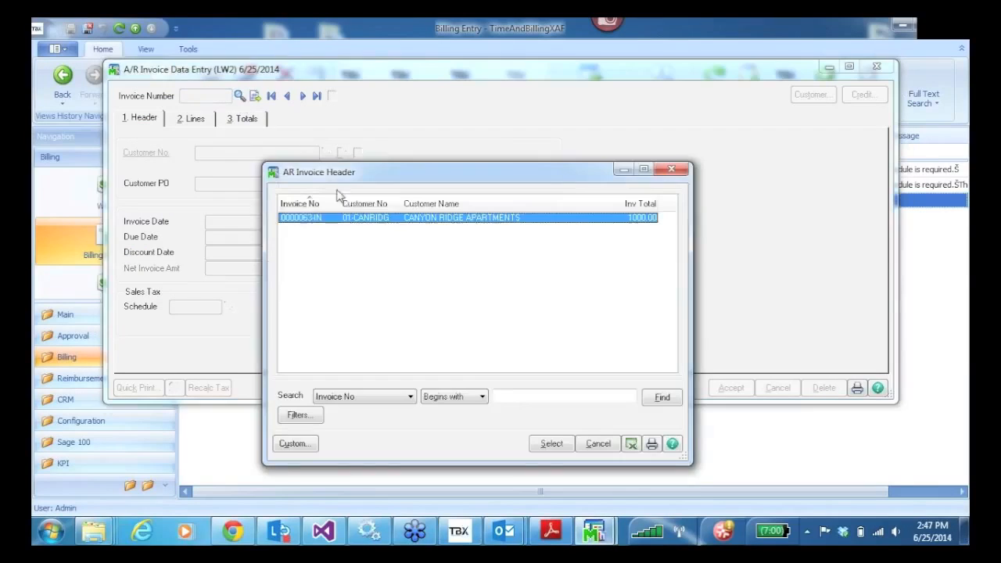
click(678, 171)
click(877, 67)
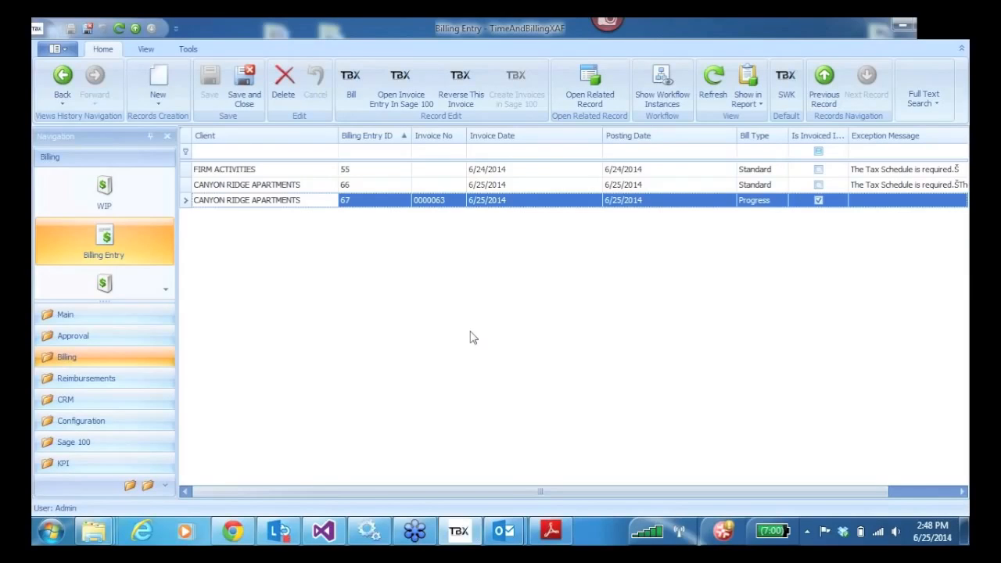
click(398, 84)
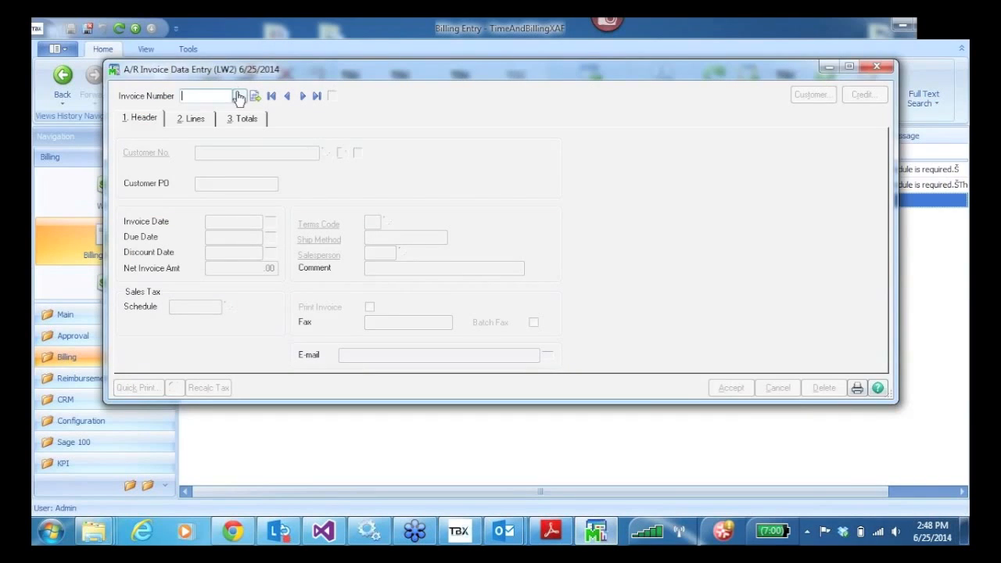
click(239, 95)
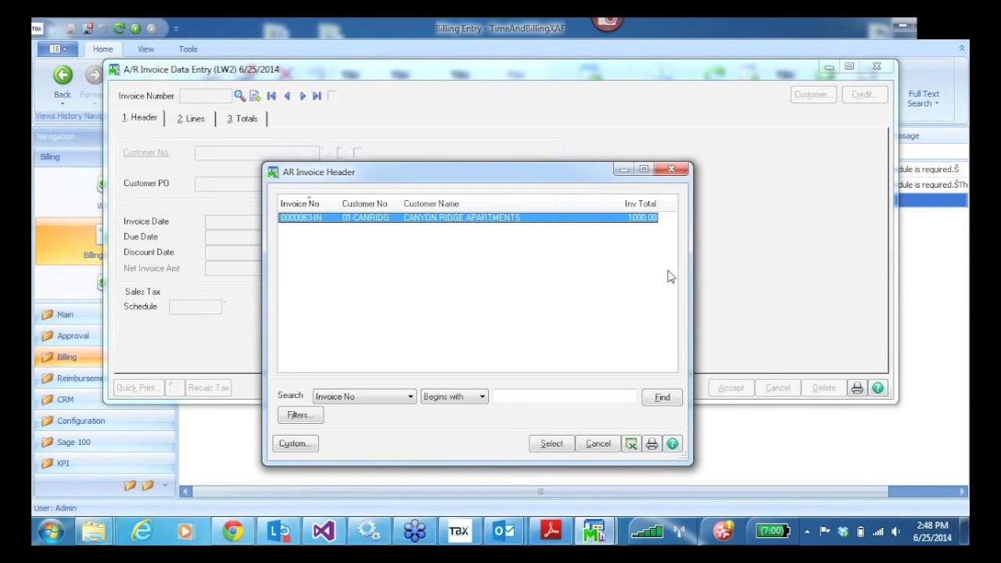
click(672, 170)
click(877, 67)
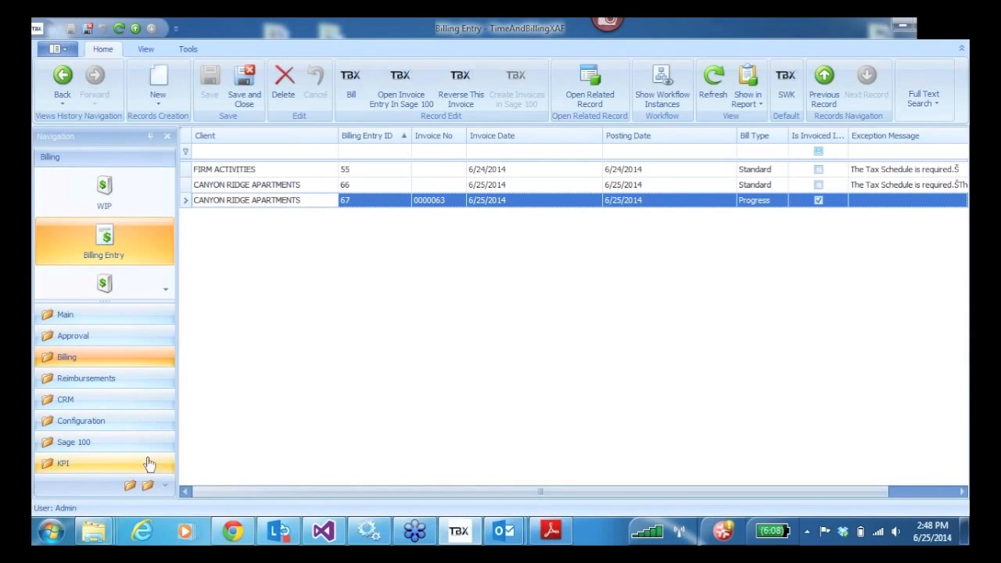
- Open the WIP analysis to examine unbilled hours and aged amounts by client
click(75, 337)
click(70, 317)
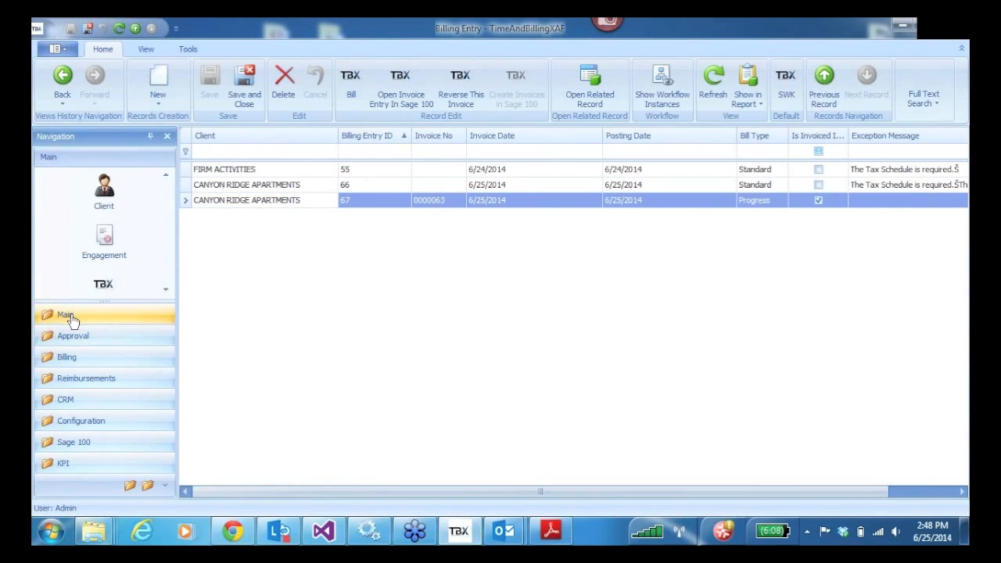
click(69, 358)
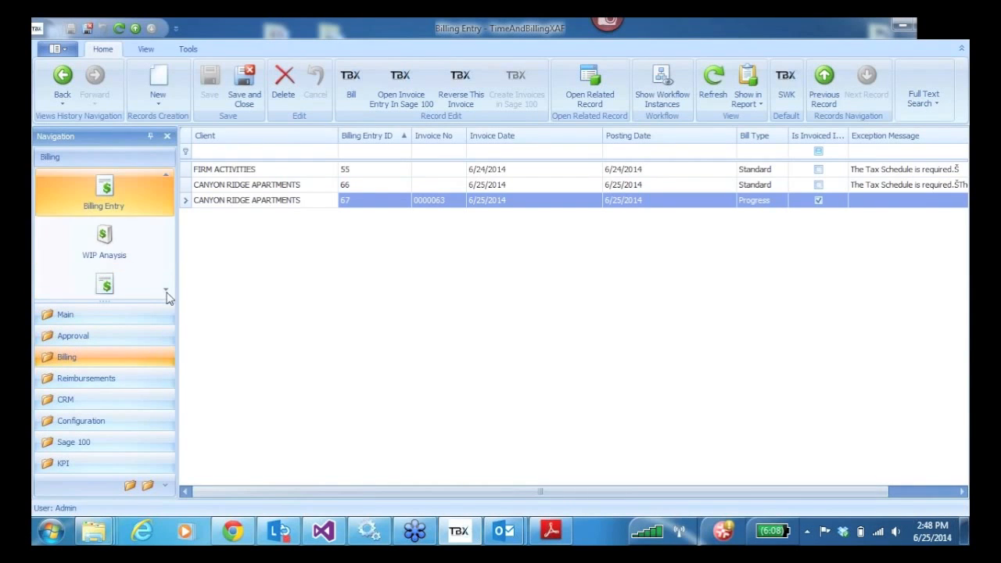
click(105, 237)
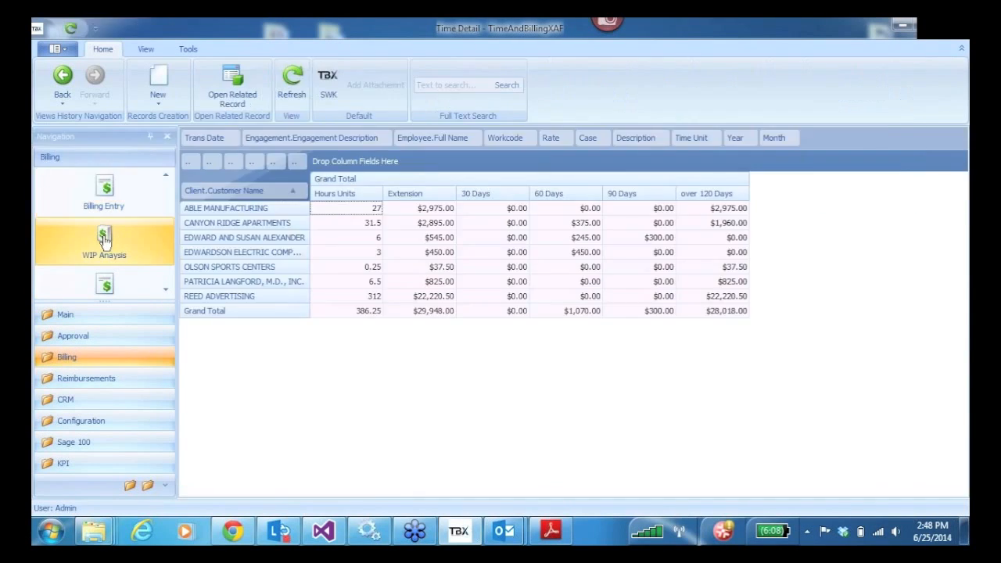
right_click(420, 376)
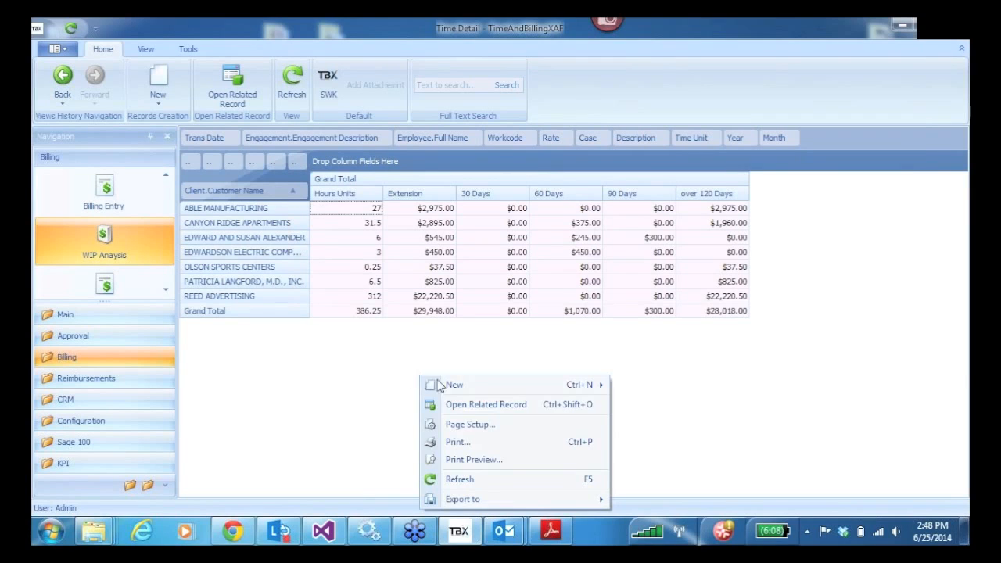
- Try charting the over 120 Days amounts of the first four clients in the WIP analysis, and hide the chart
right_click(827, 134)
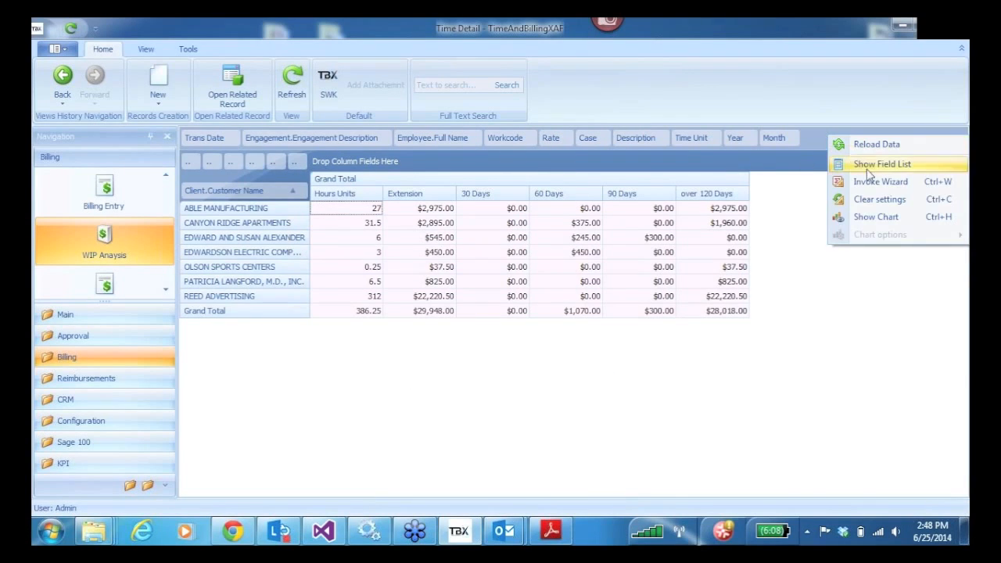
click(864, 218)
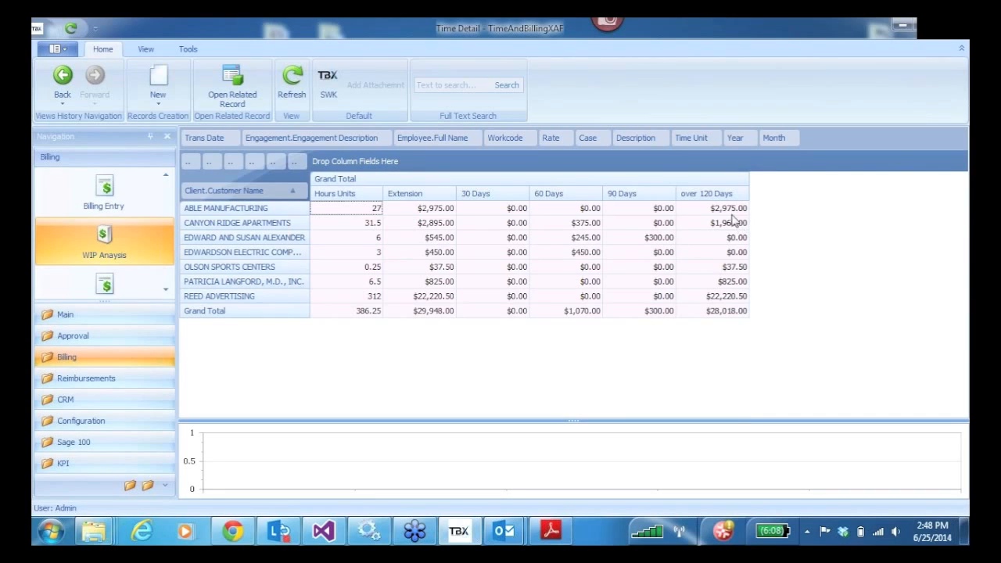
drag(734, 210, 730, 255)
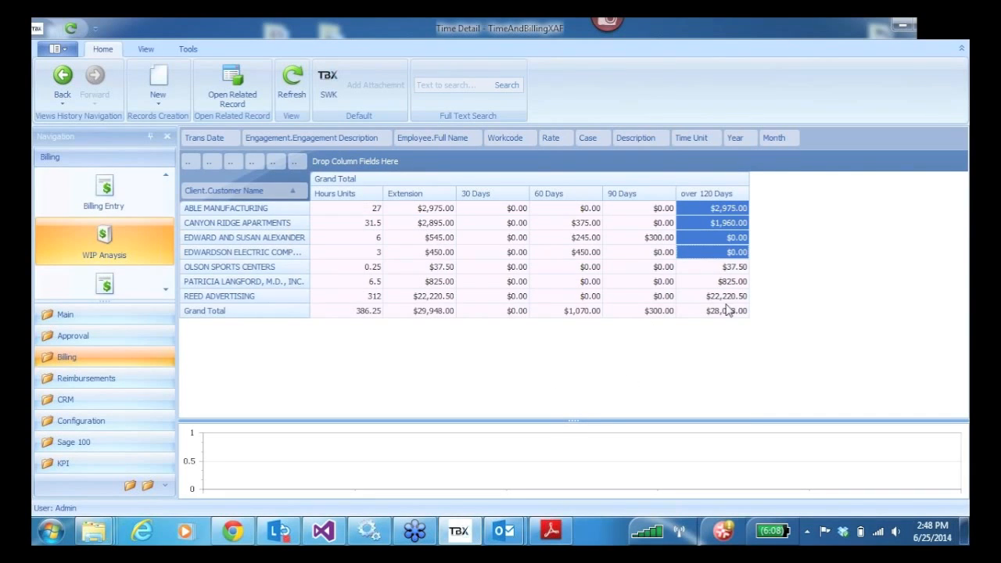
right_click(823, 146)
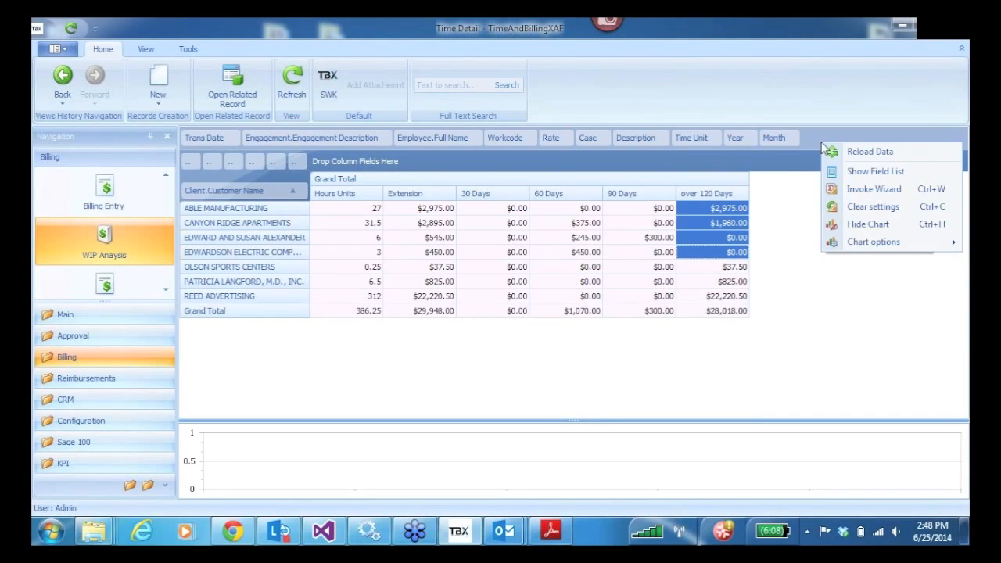
click(864, 226)
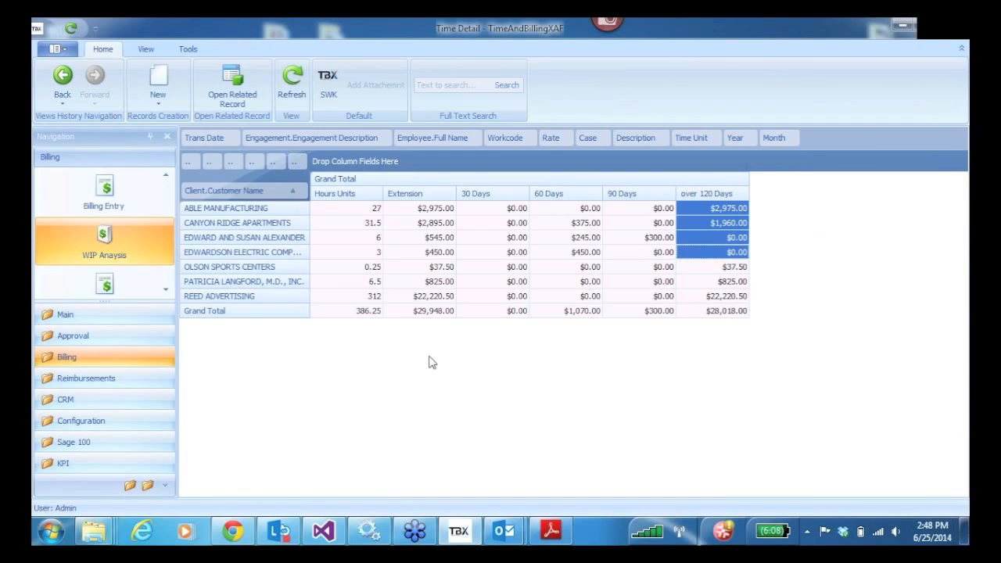
- Regroup the WIP analysis rows by employee and engagement description instead of client, trying the Description field as a third level before removing it
click(721, 210)
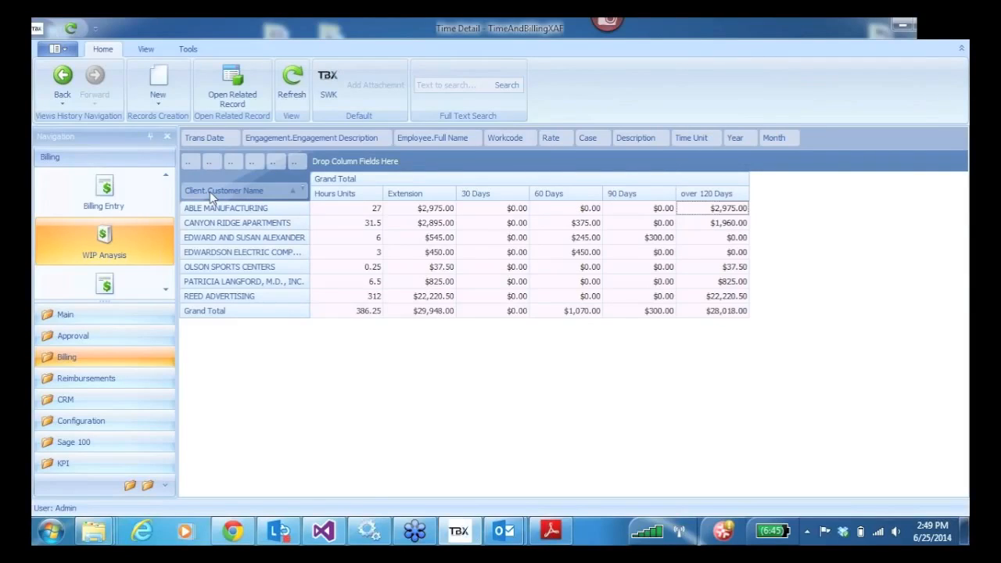
drag(210, 192, 480, 139)
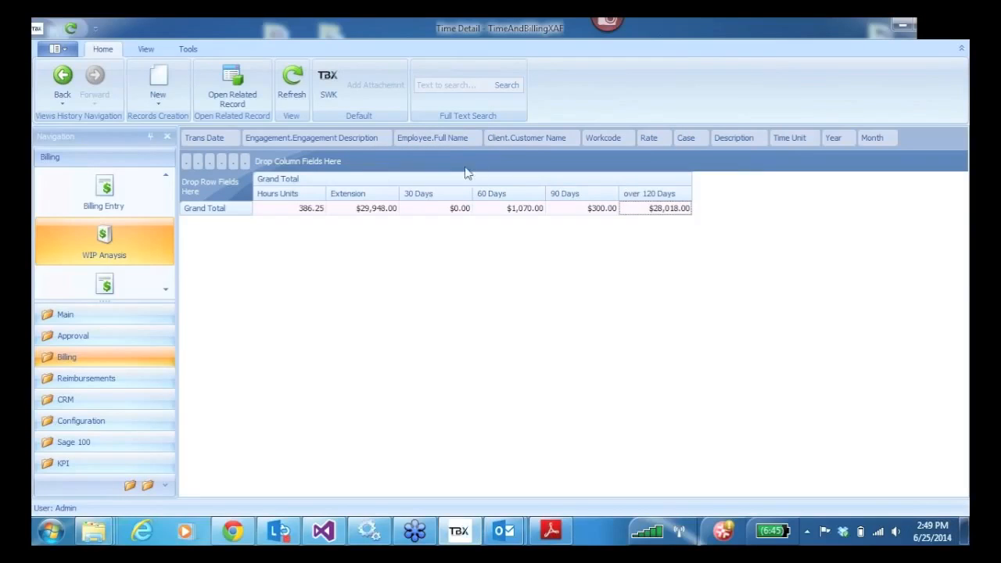
drag(431, 135, 188, 188)
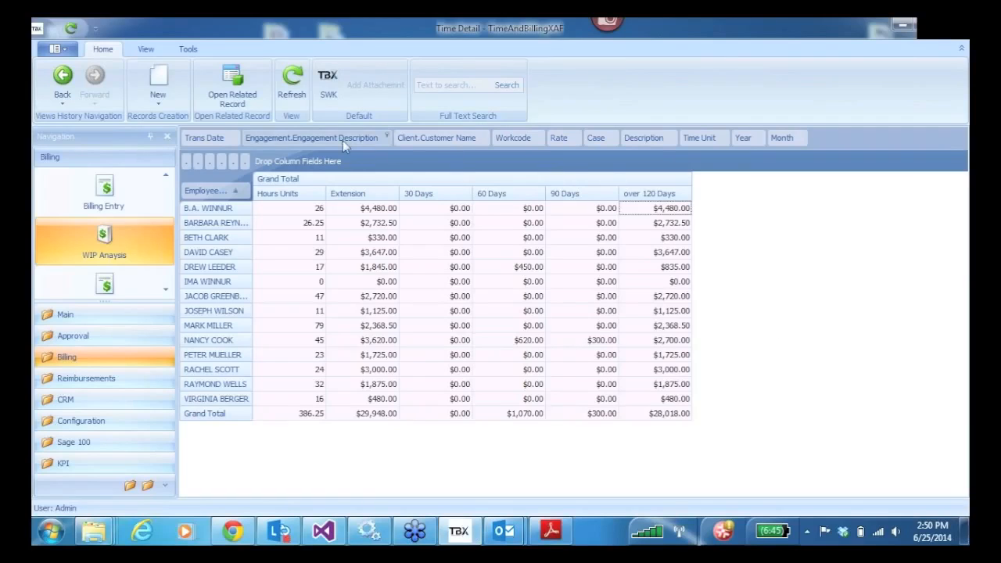
drag(306, 137, 239, 196)
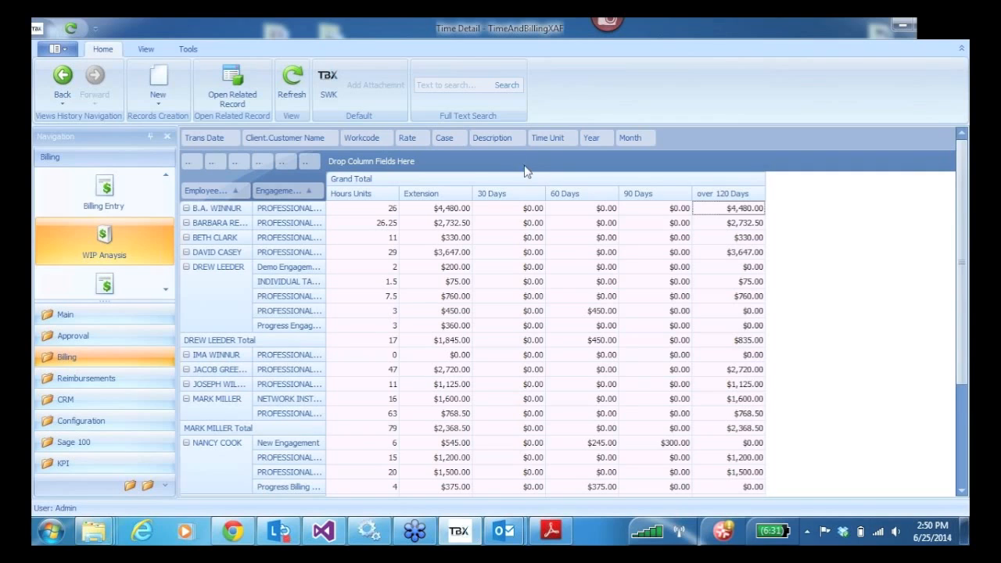
drag(494, 136, 325, 197)
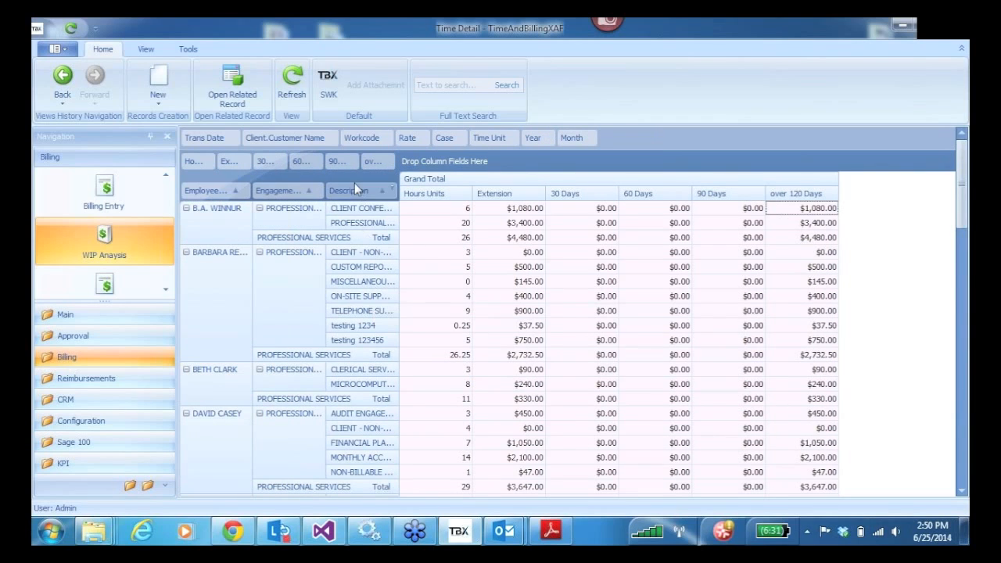
drag(352, 197, 618, 138)
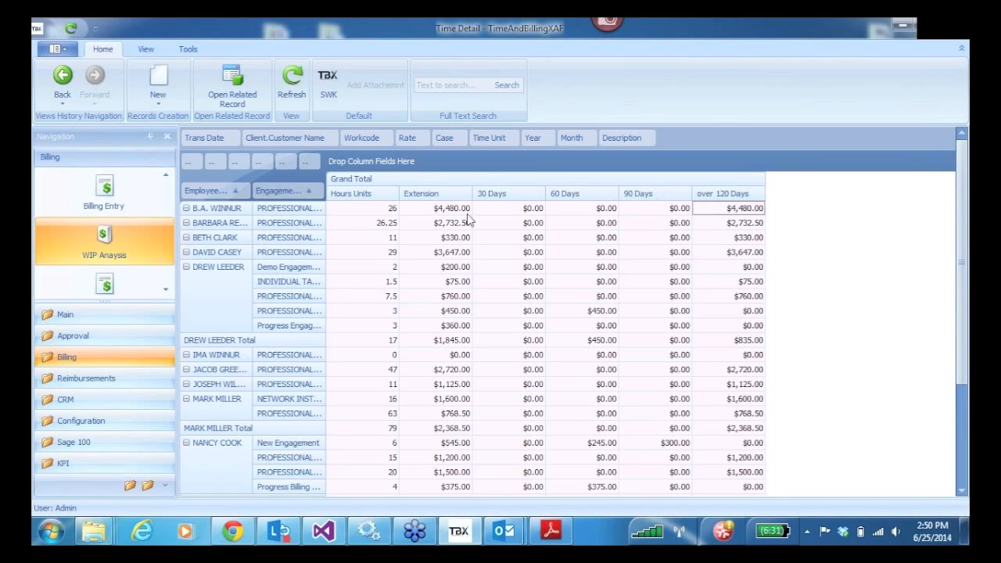
- Reduce the WIP analysis data to the Extension amount only, and split it into columns by Workcode
drag(311, 159, 419, 141)
drag(310, 162, 358, 143)
click(298, 163)
drag(300, 163, 348, 139)
drag(220, 164, 206, 140)
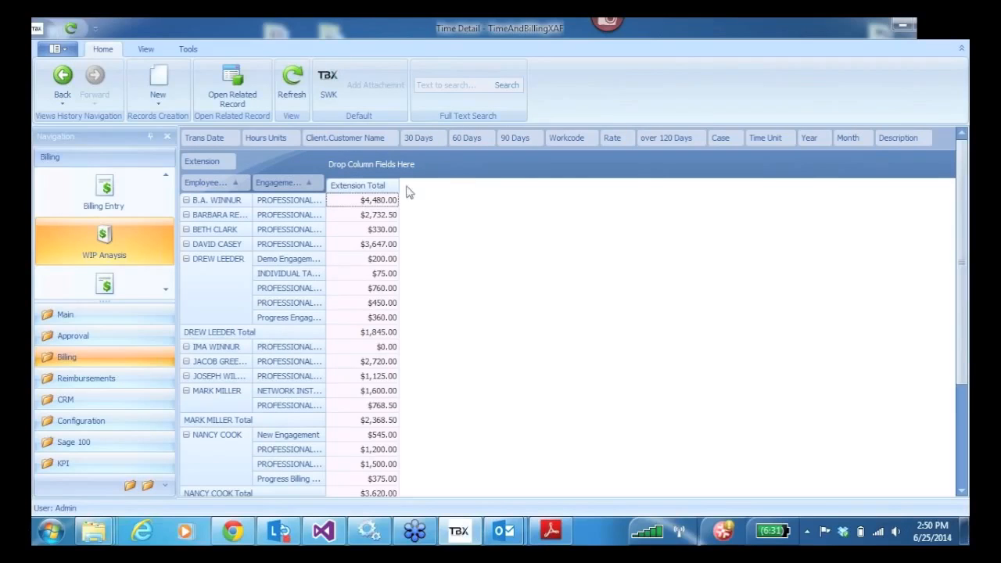
drag(570, 137, 374, 168)
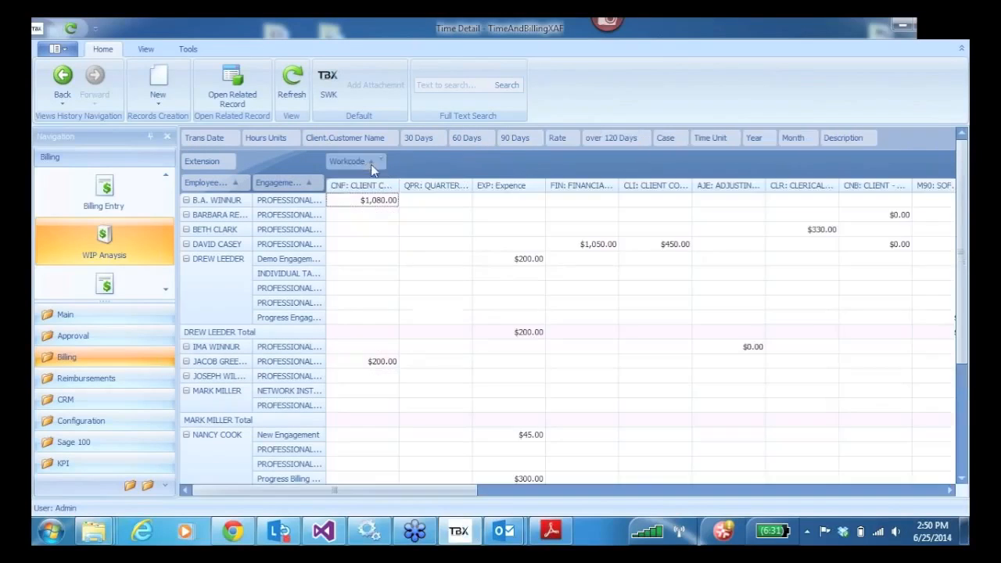
- Check the export formats offered for the WIP analysis, and clear the pivot settings to restore the default layout
right_click(494, 263)
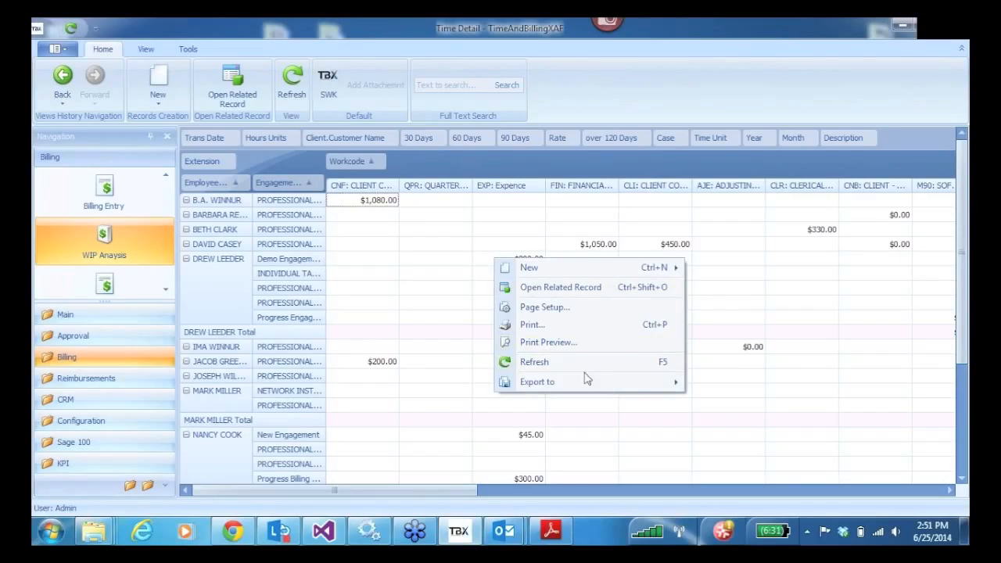
mouse_move(626, 388)
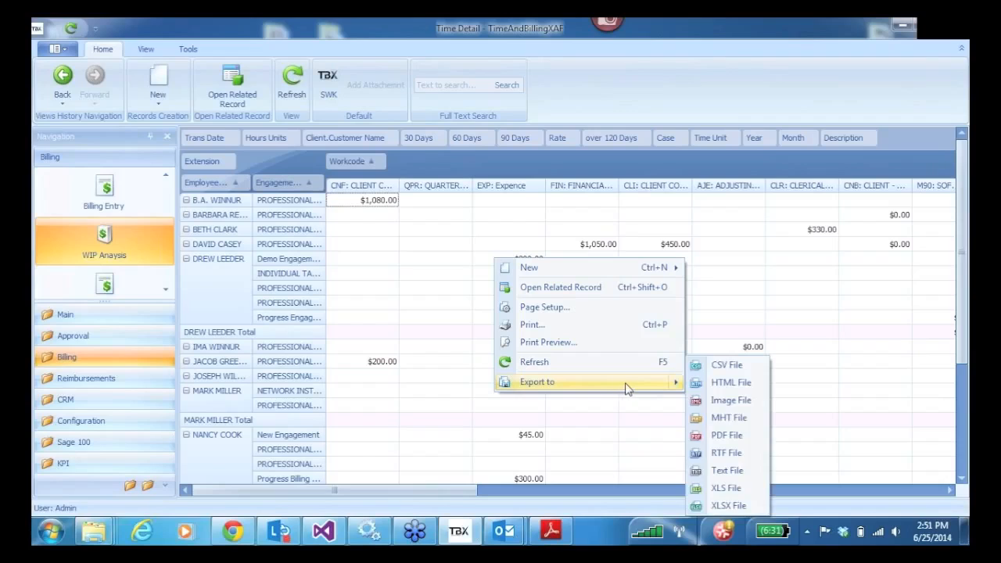
click(455, 164)
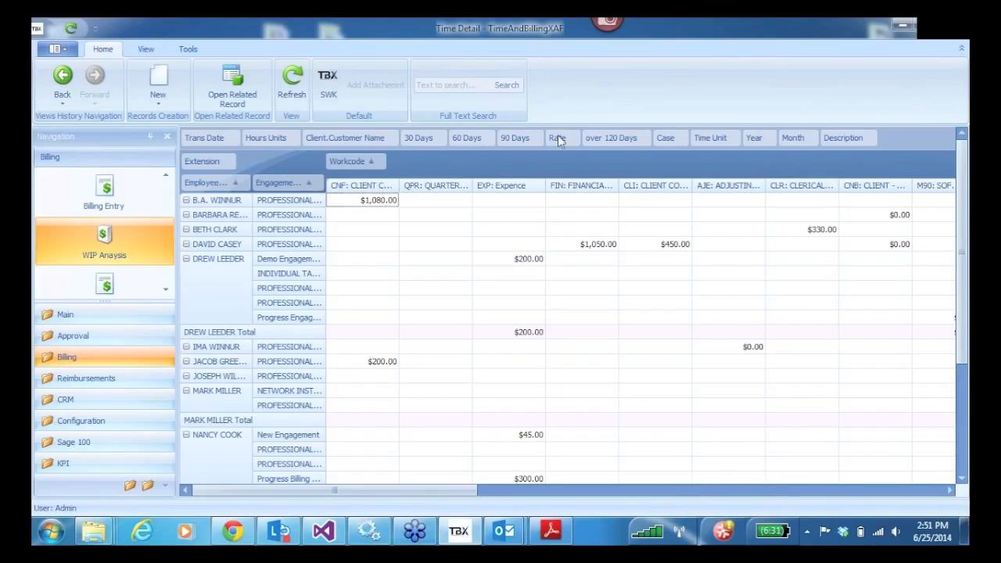
right_click(898, 143)
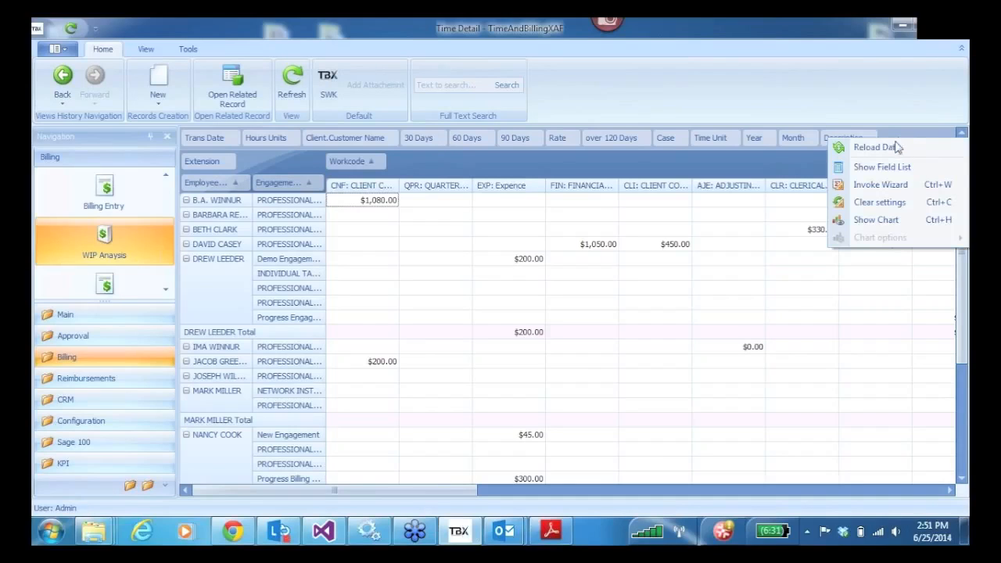
click(864, 205)
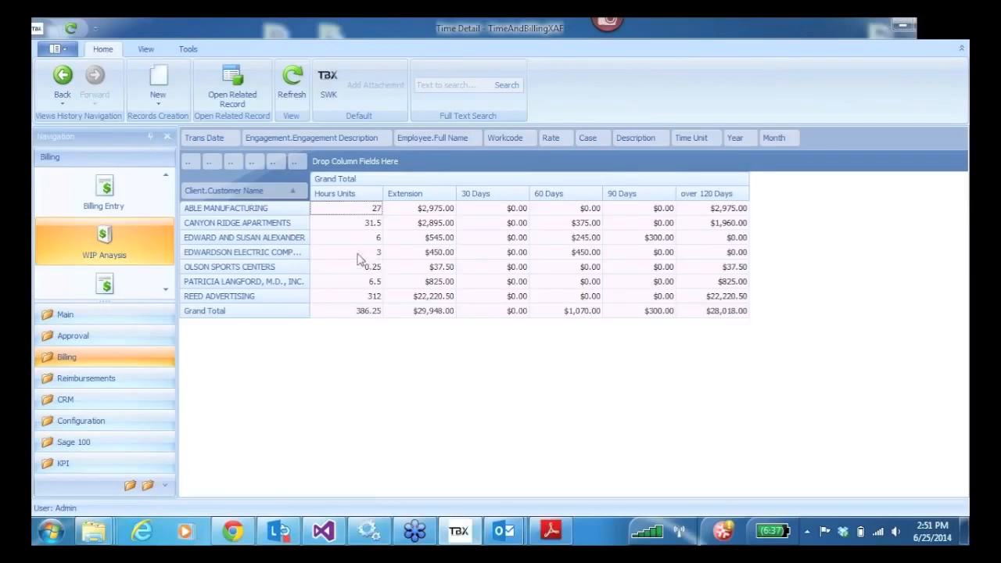
- Break the WIP analysis clients down by engagement description, and export the grid as an XLSX file named Time Detail
drag(318, 139, 307, 200)
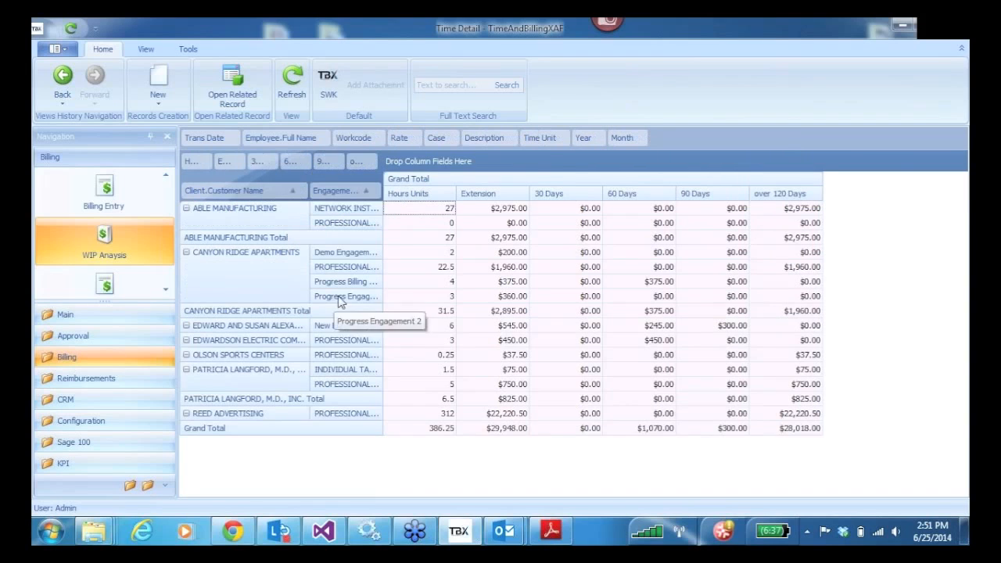
right_click(481, 254)
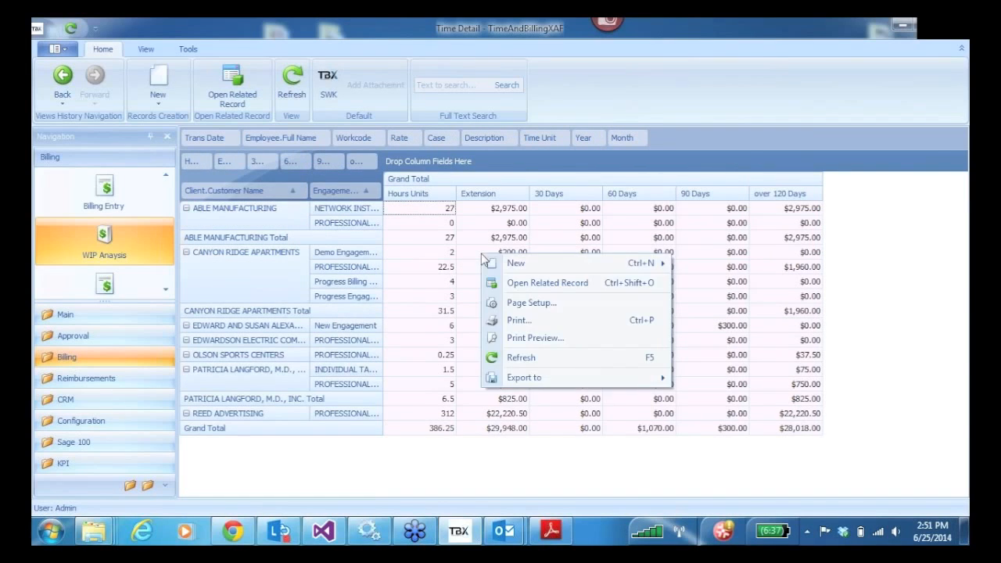
mouse_move(650, 383)
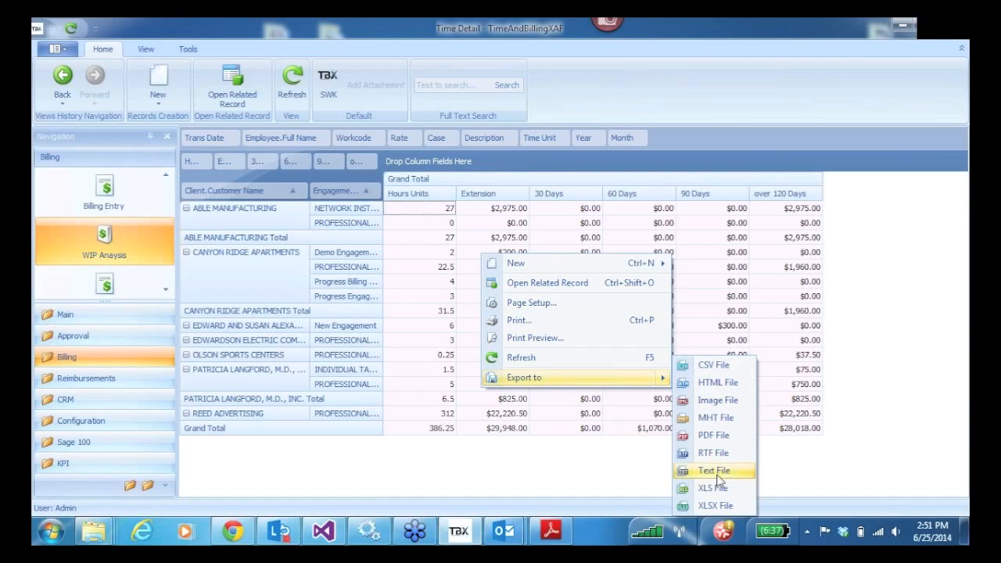
click(708, 506)
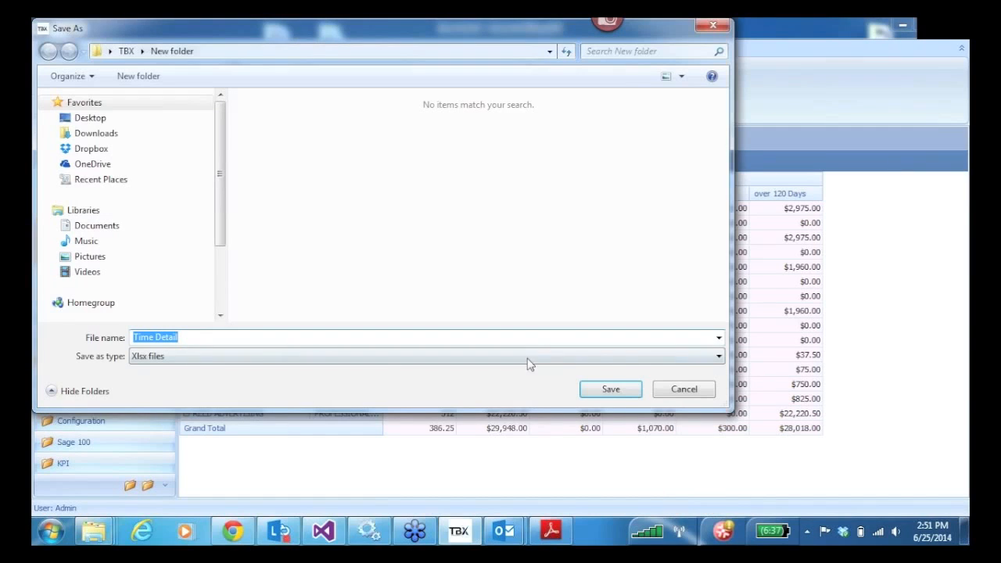
click(611, 393)
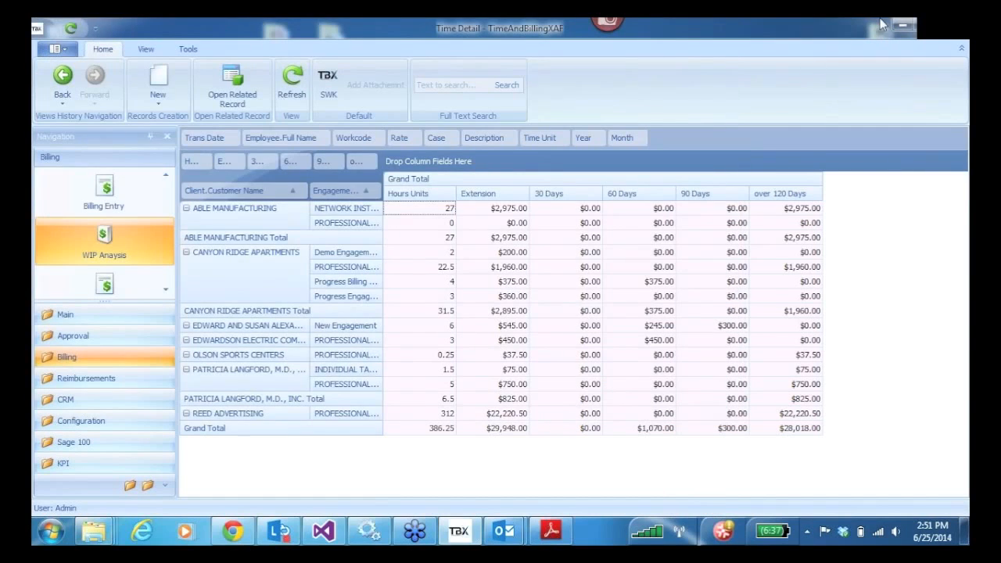
- Open the Time Detail workbook on the desktop in Excel to view its contents, close it, and switch back to TimeAndBillingXAF
click(903, 26)
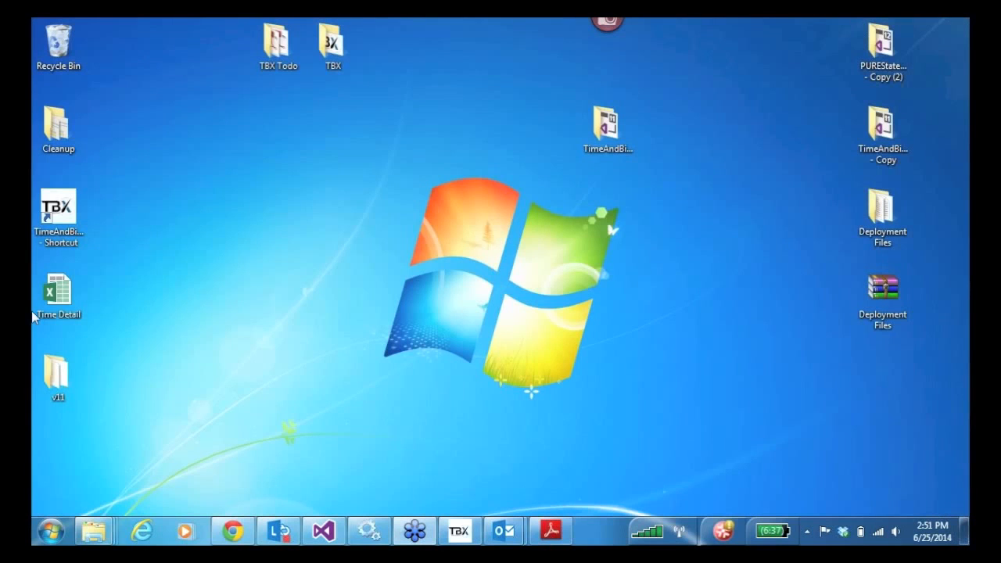
double_click(58, 298)
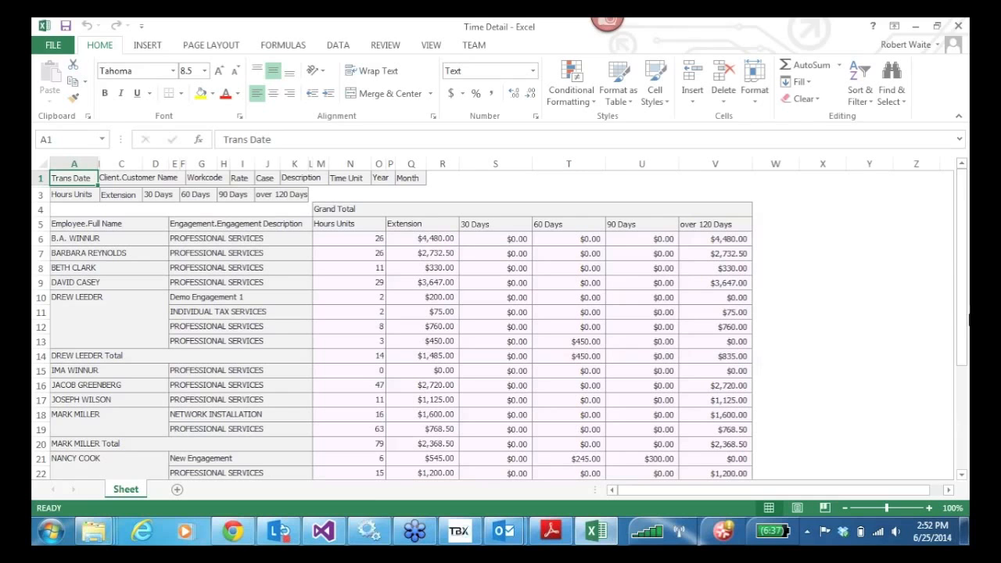
drag(964, 352, 965, 231)
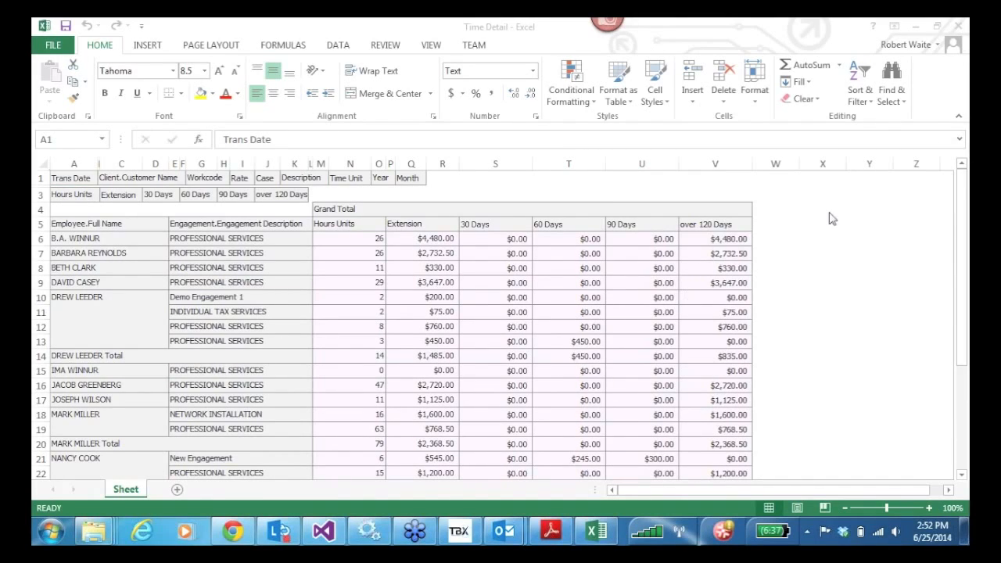
click(961, 30)
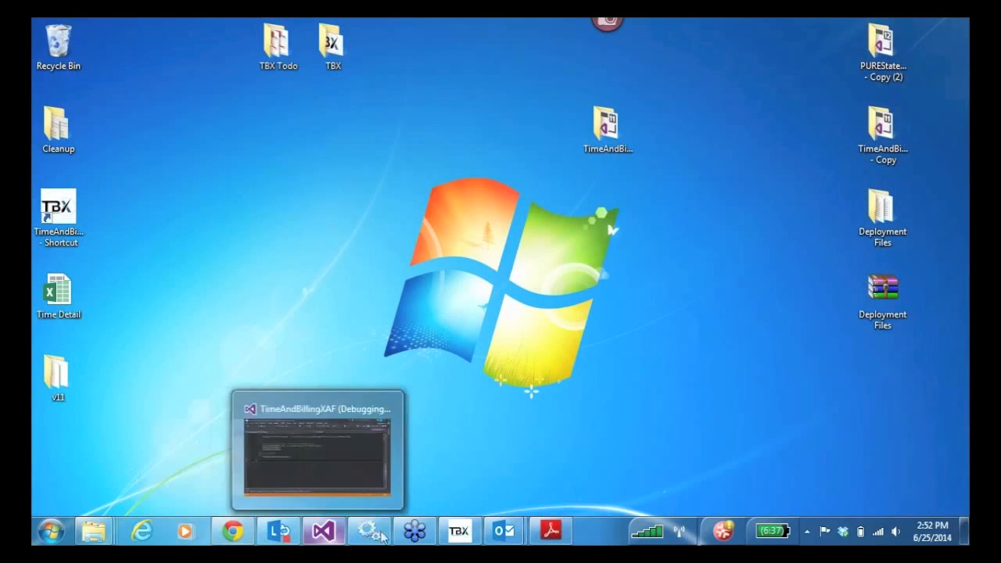
click(456, 534)
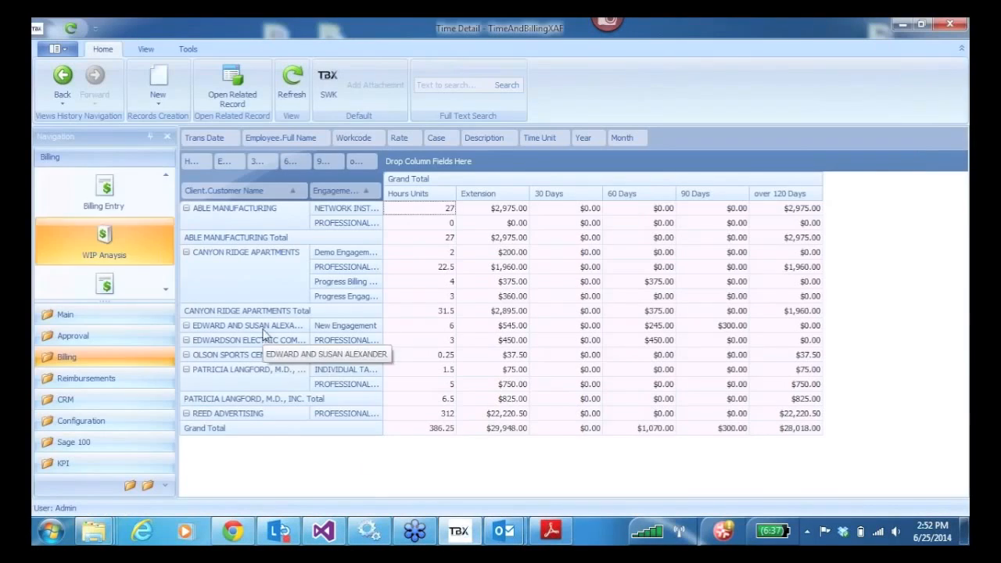
- Open the Home view and show the employee's My Time Summary
click(56, 316)
click(163, 177)
click(164, 177)
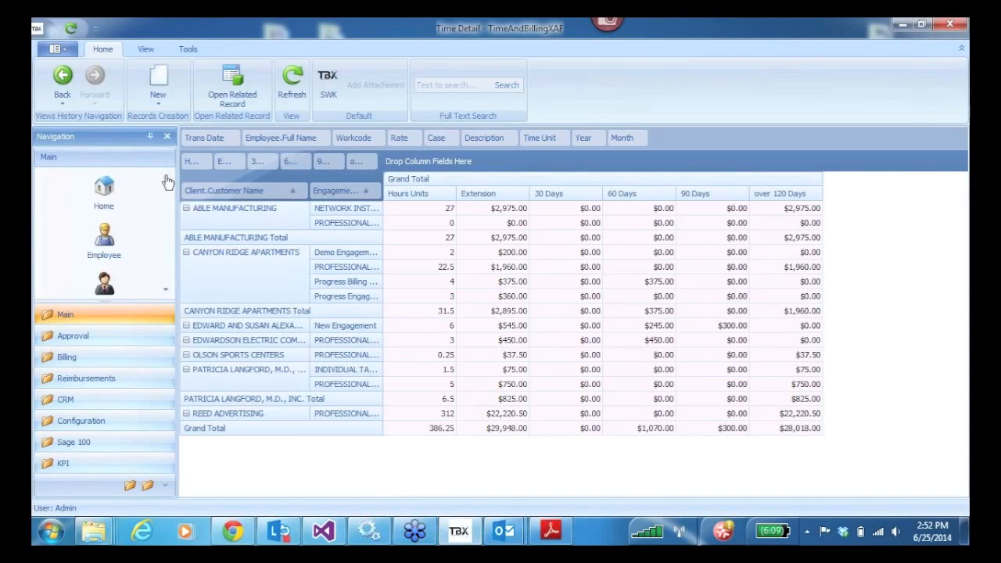
click(104, 191)
click(778, 166)
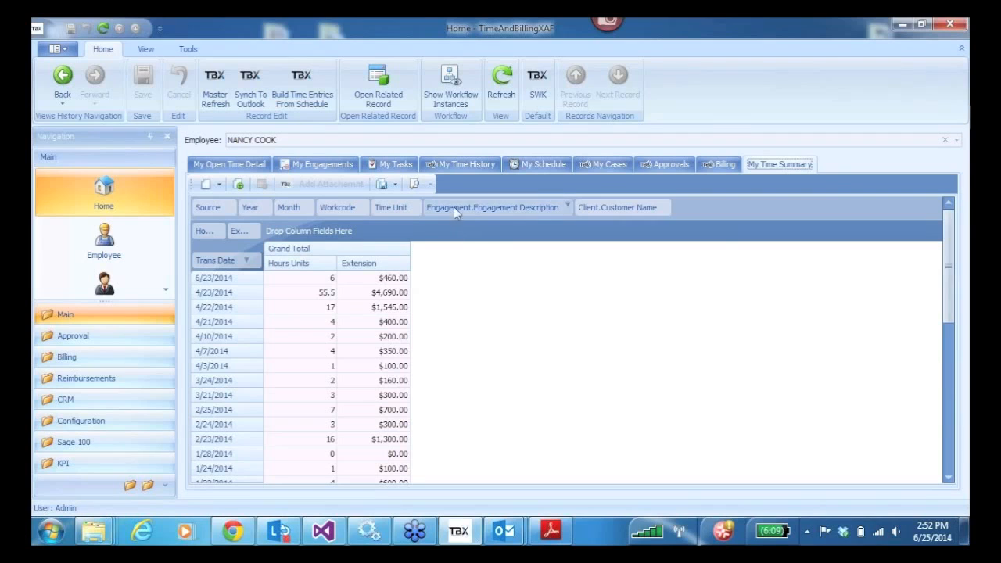
- Try grouping the time summary by client customer name instead of transaction date, and clear the pivot settings
drag(606, 205, 198, 265)
drag(299, 260, 384, 204)
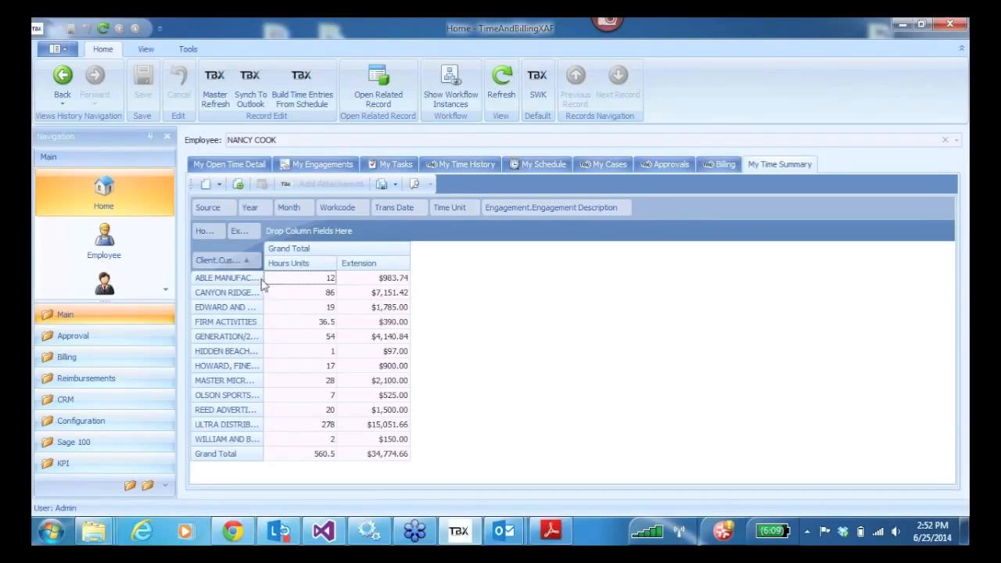
drag(264, 281, 359, 291)
right_click(704, 233)
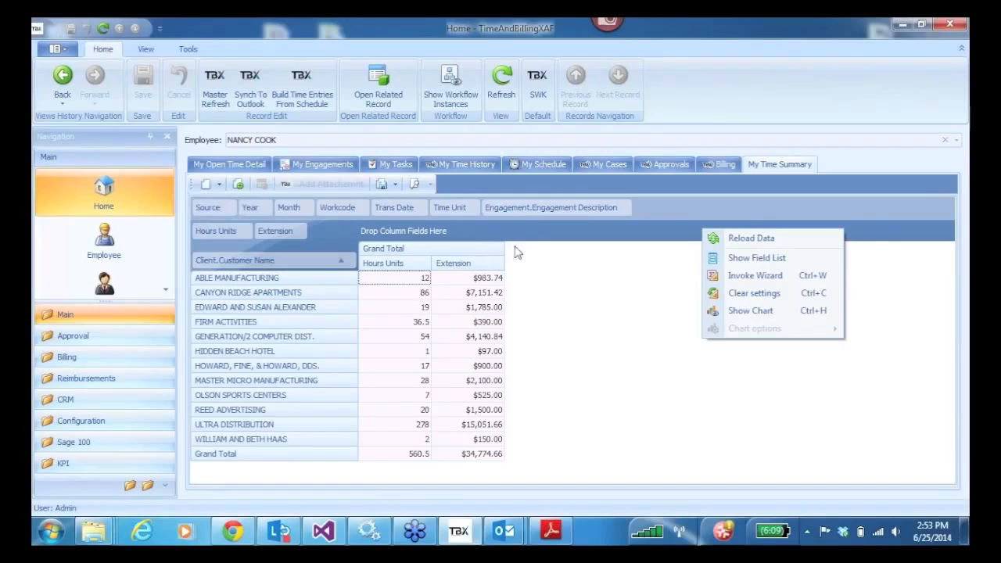
right_click(732, 206)
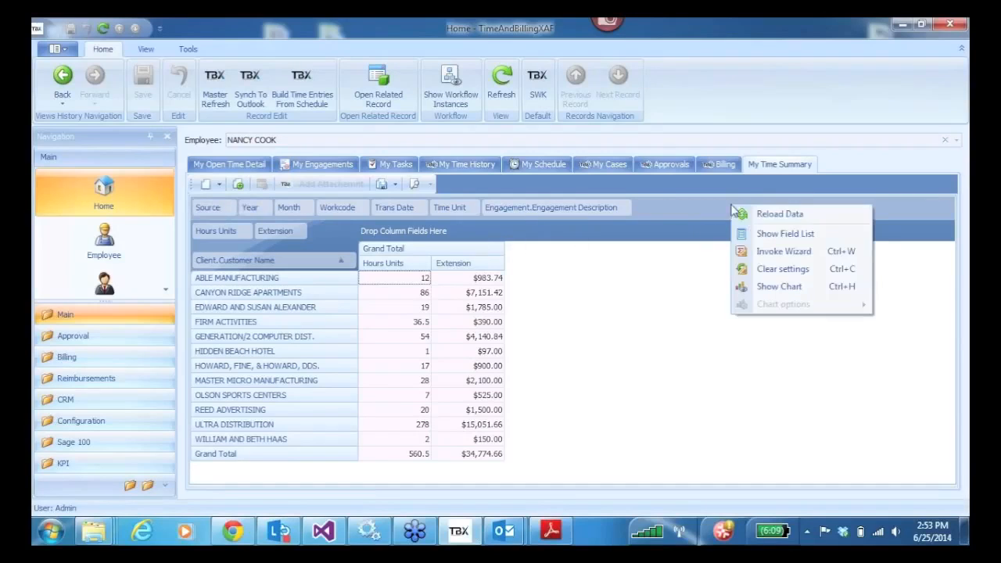
click(771, 269)
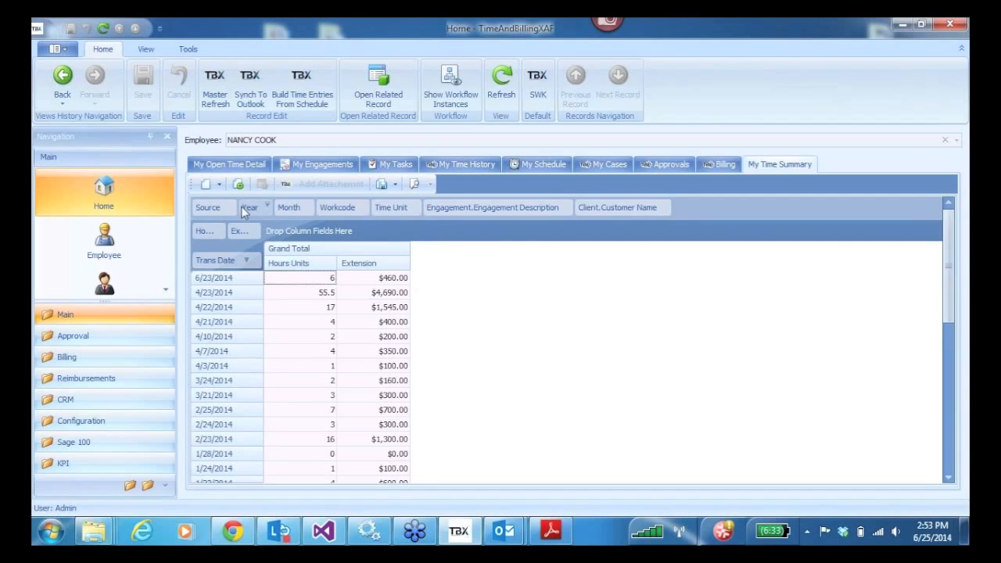
- View the additional fields in the time summary's PivotGrid Field List, close it, and open the PivotGrid Designer
mouse_move(209, 210)
right_click(707, 211)
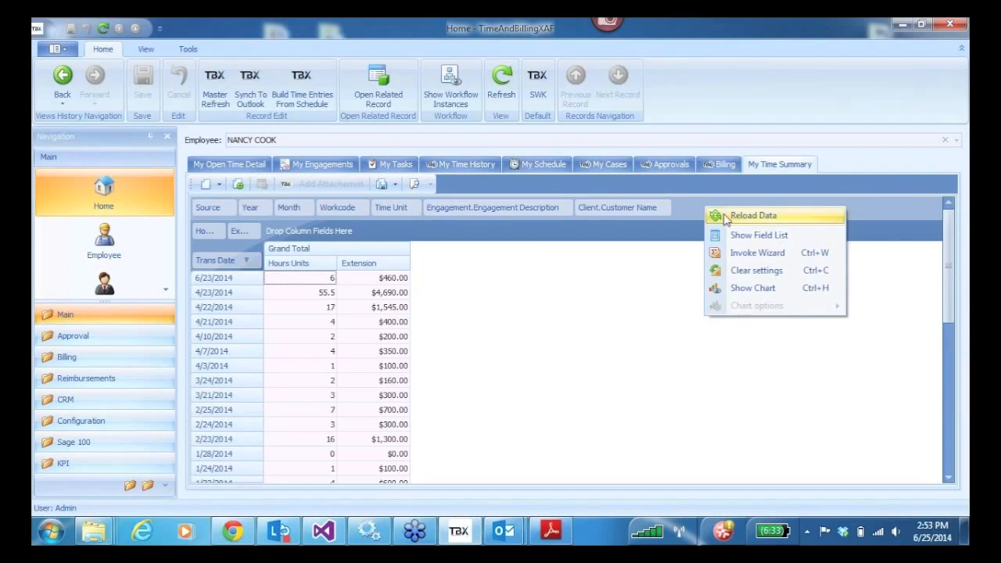
click(753, 235)
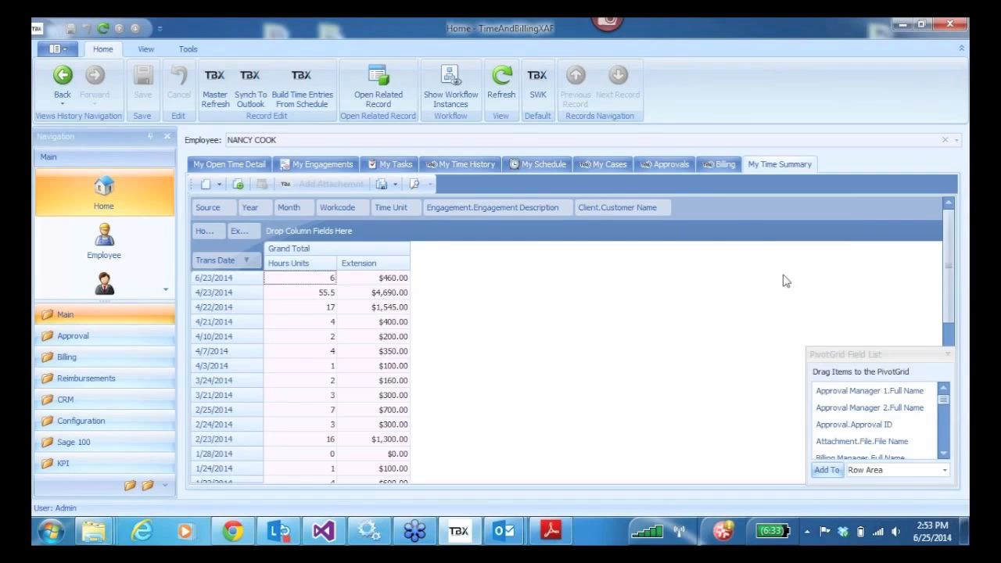
drag(826, 361, 702, 178)
mouse_move(821, 221)
mouse_down()
mouse_move(820, 264)
mouse_move(821, 222)
mouse_up()
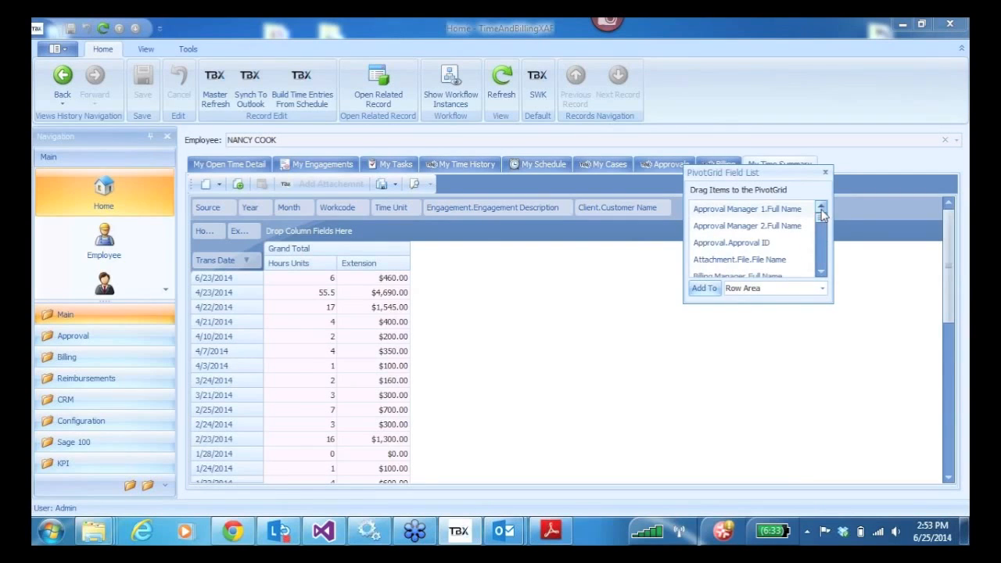
click(825, 172)
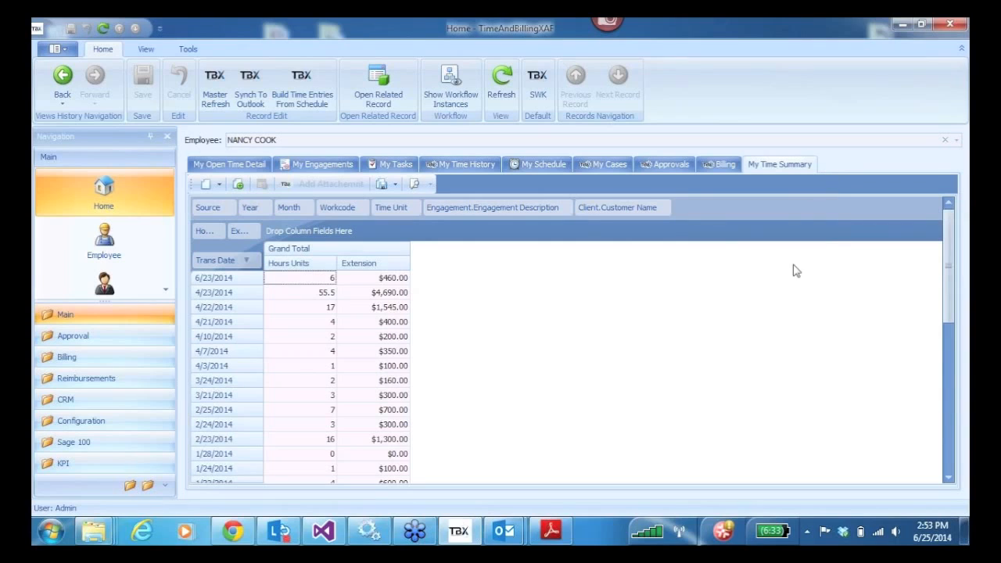
right_click(716, 209)
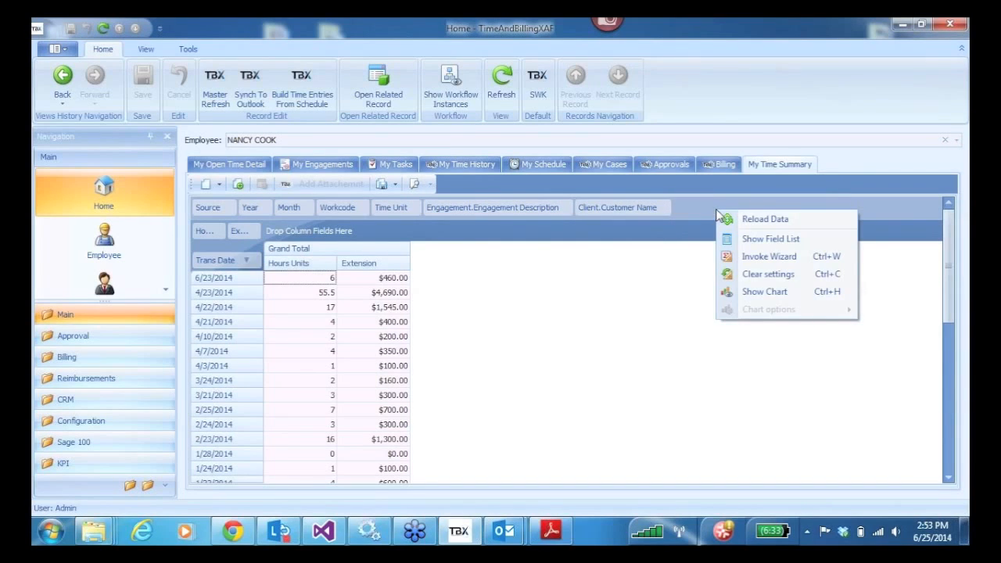
click(756, 260)
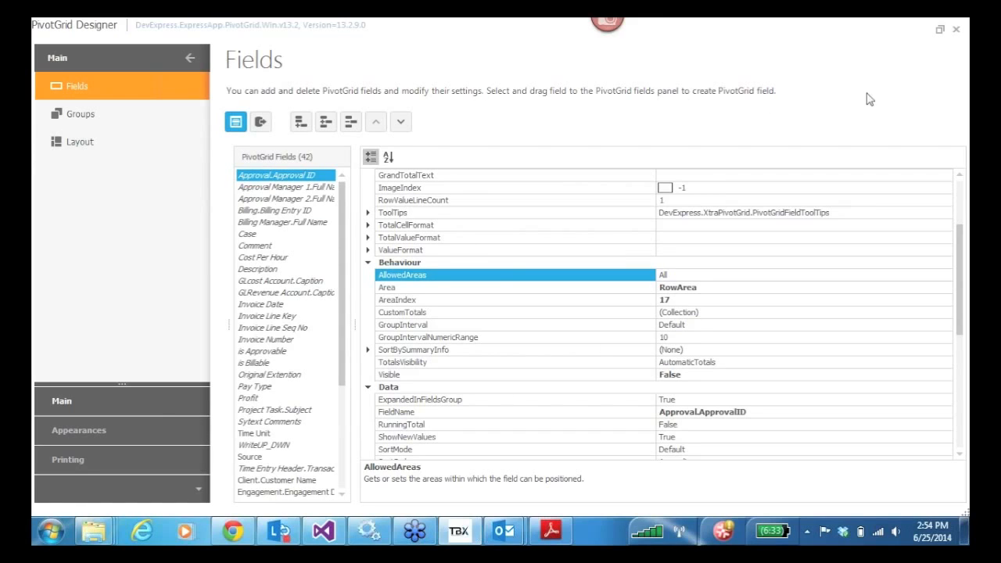
- Close the PivotGrid Designer, look through the additional fields in the time summary's PivotGrid Field List, and close the list
click(958, 31)
right_click(731, 206)
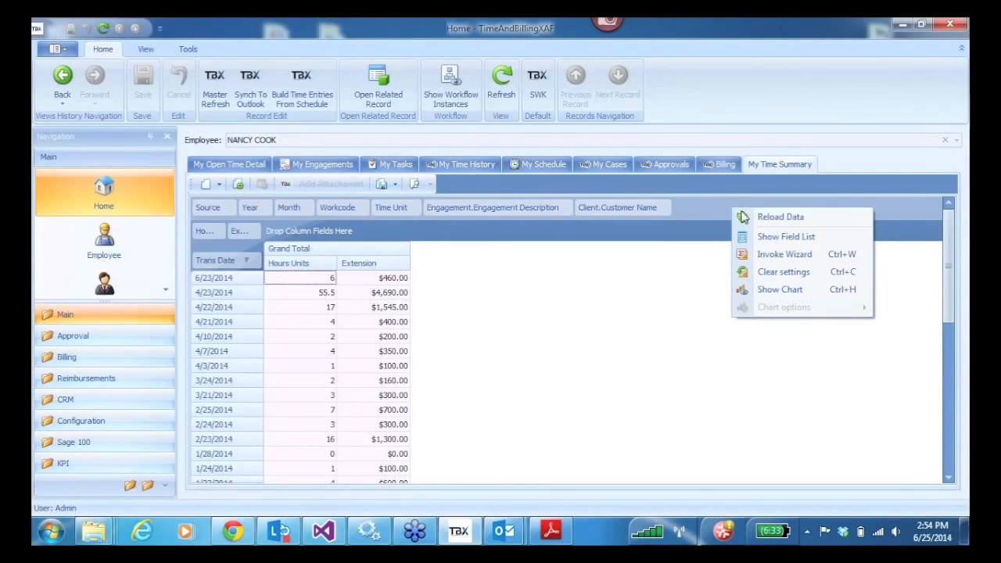
click(768, 245)
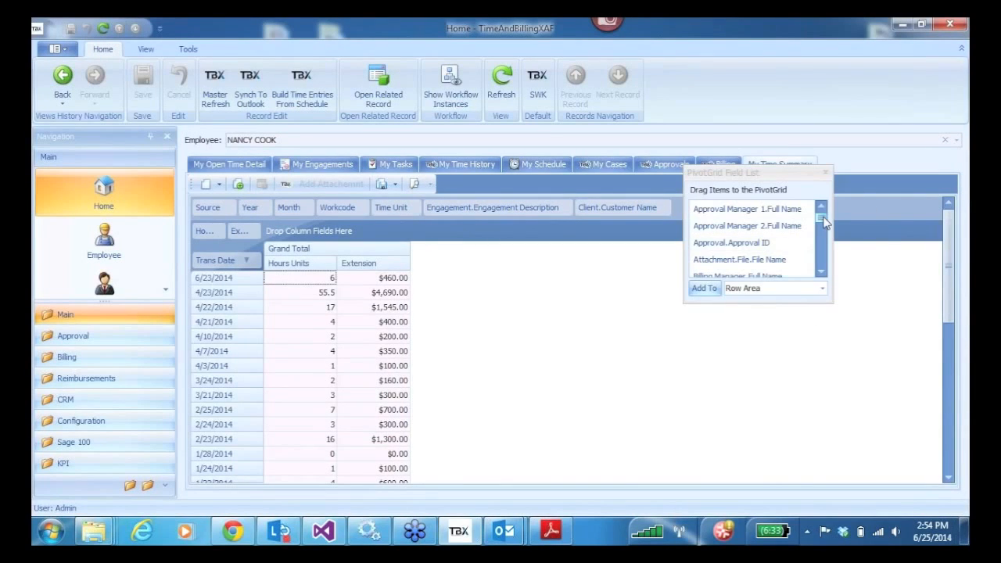
drag(823, 218, 827, 197)
click(826, 172)
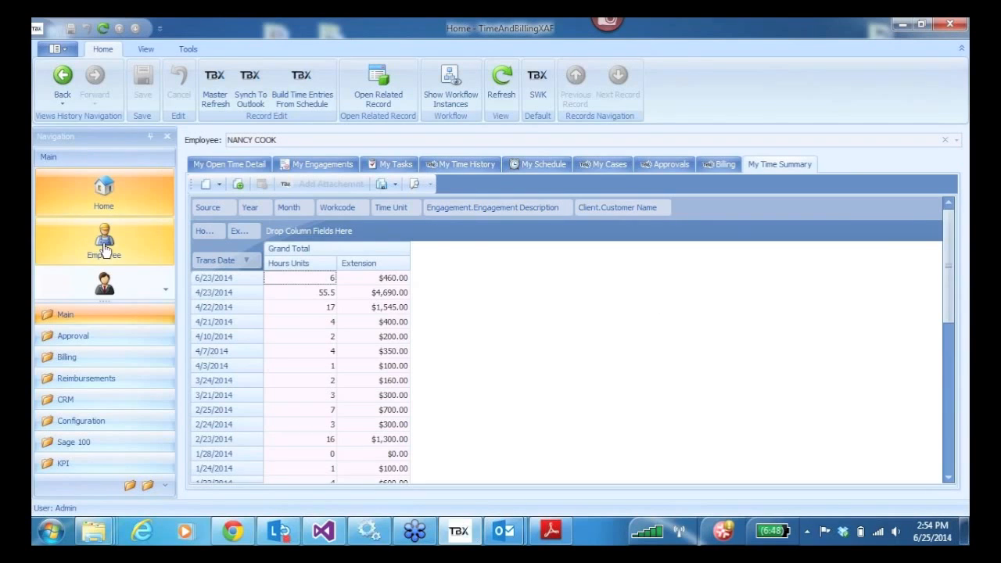
- Show the time summary's chart, enlarge its pane, and select the Extension values from 6/23/2014 to 4/22/2014 as its data
right_click(524, 356)
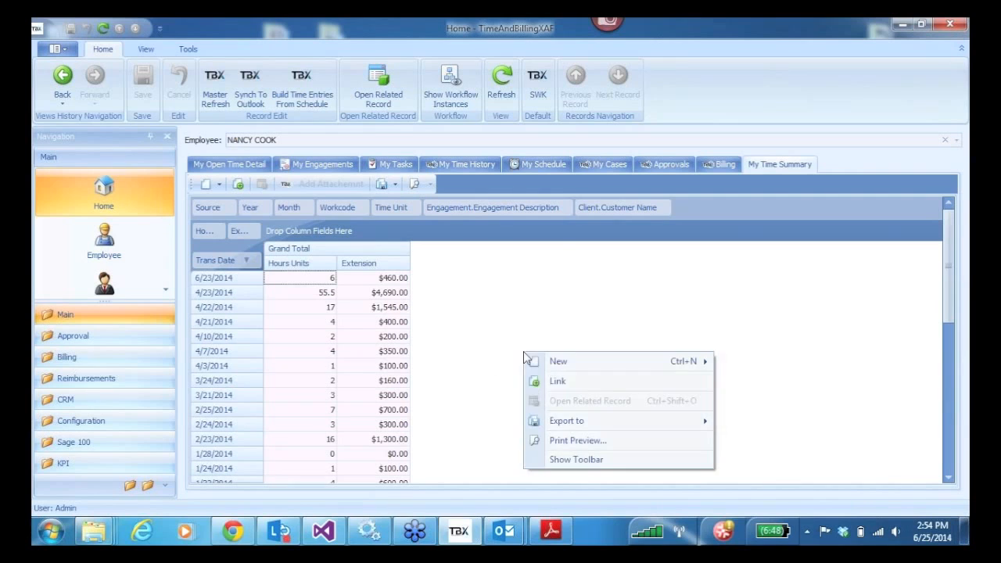
right_click(726, 208)
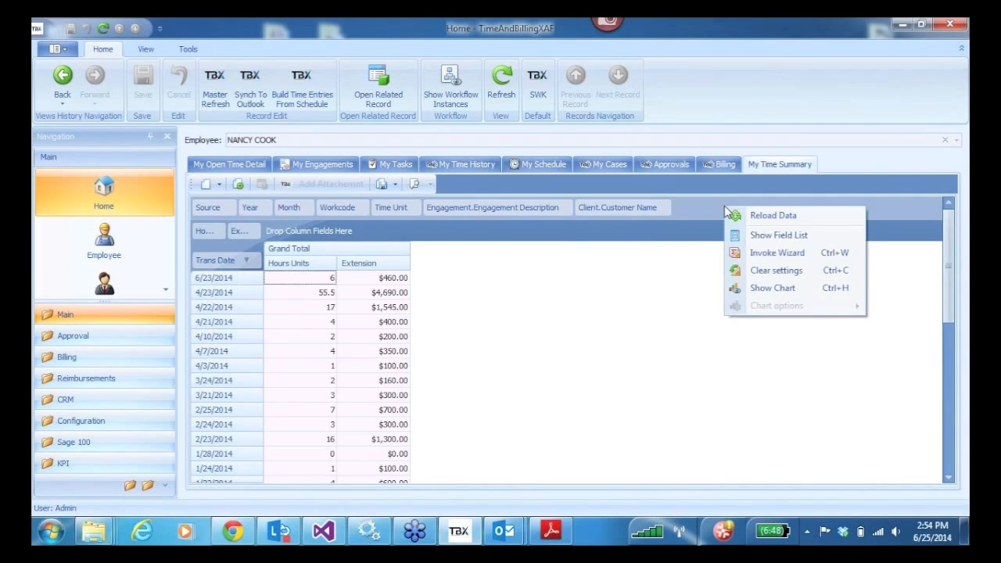
click(761, 290)
drag(575, 429, 577, 335)
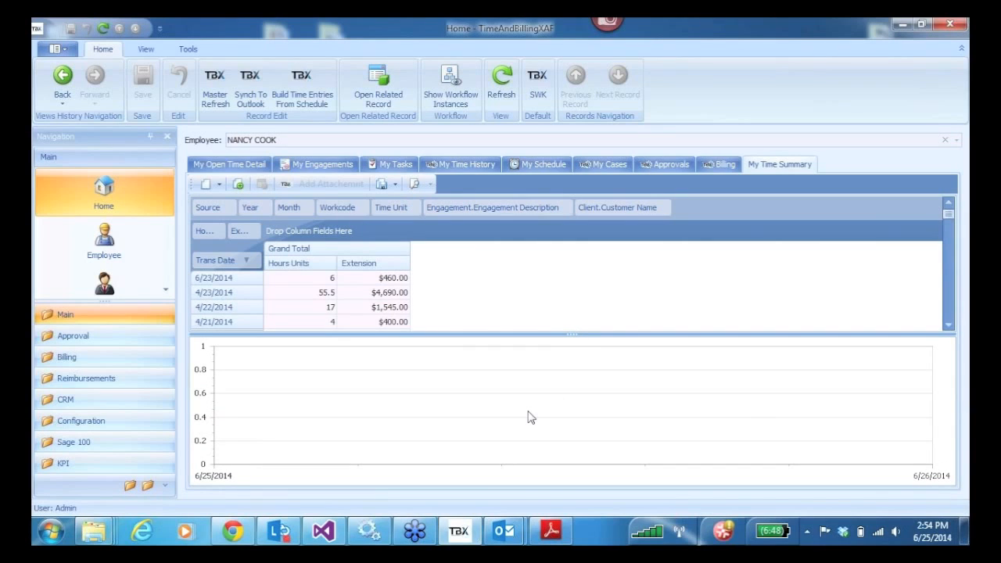
drag(377, 276, 378, 310)
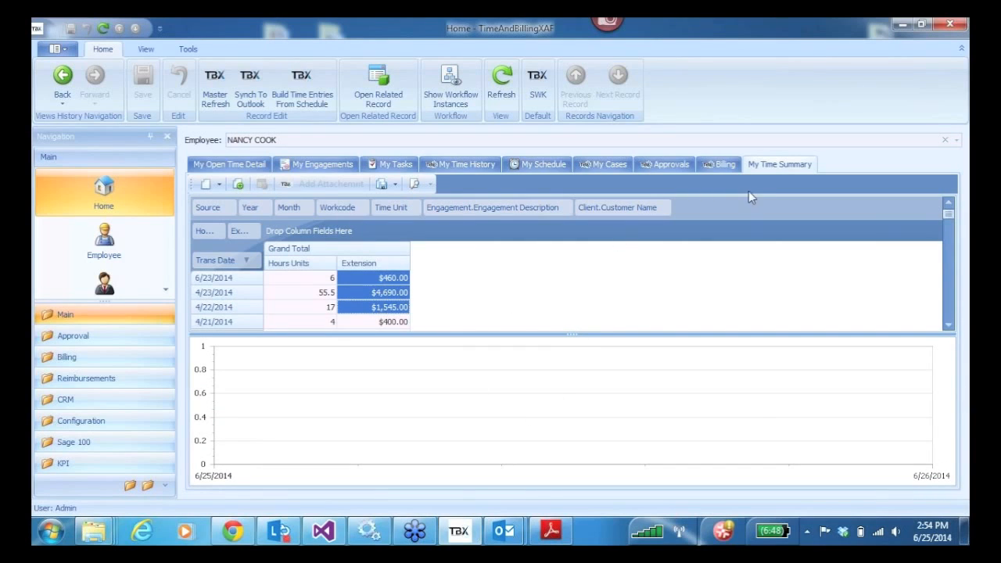
- Include row totals and row grand totals in the time summary chart
right_click(740, 214)
mouse_move(840, 318)
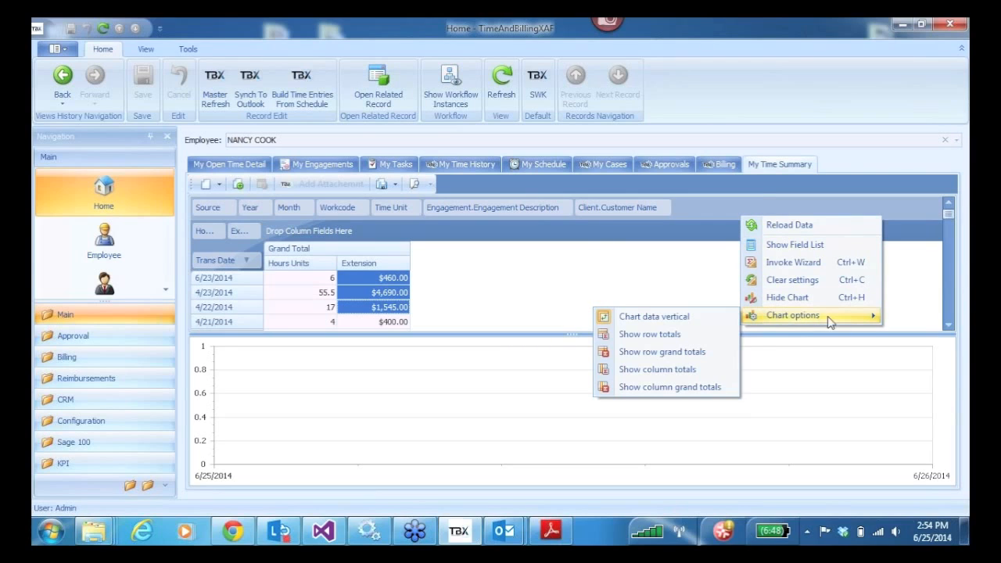
click(663, 334)
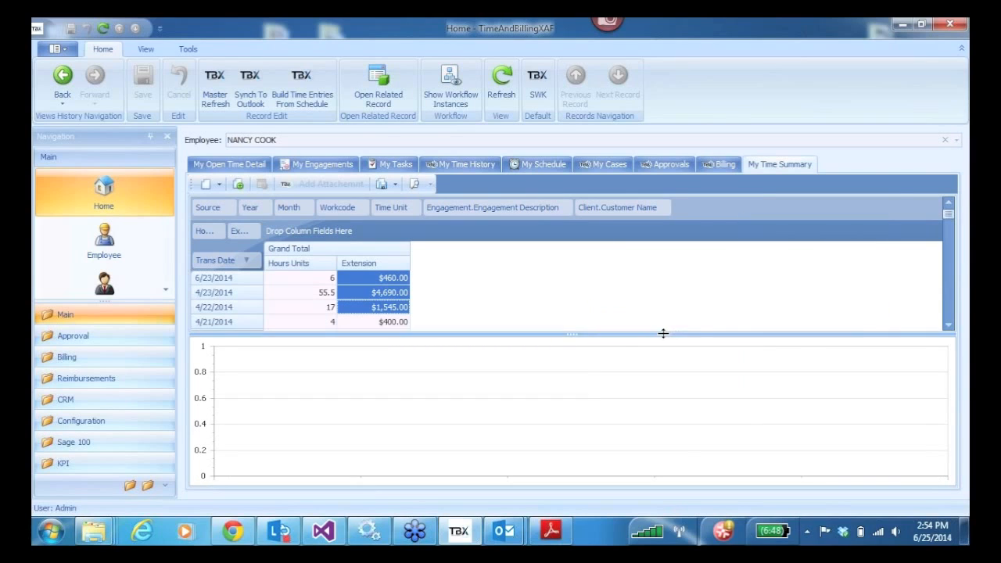
right_click(730, 216)
mouse_move(800, 311)
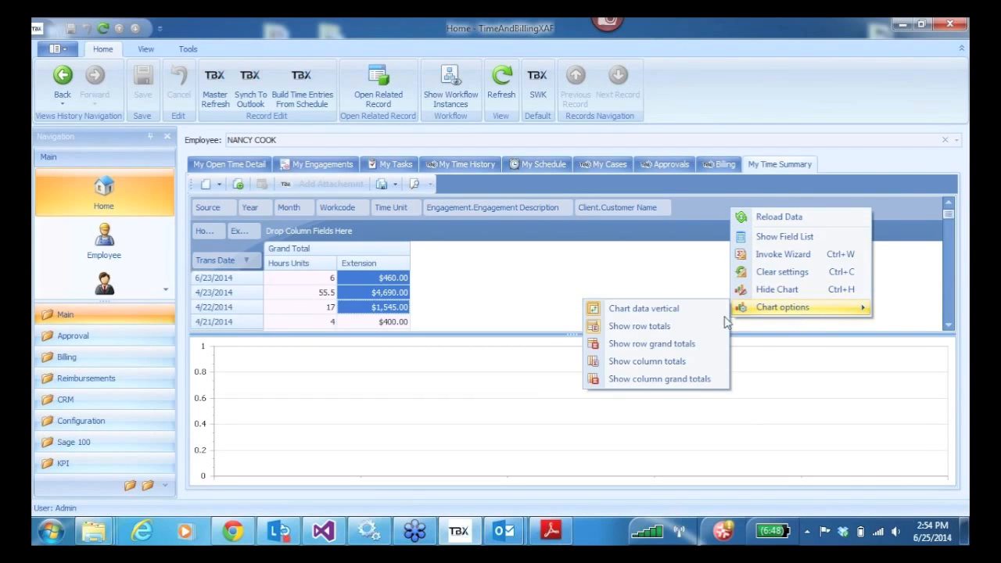
click(654, 343)
- Include column totals and column grand totals in the chart, and plot the Extension values from 6/23/2014 back to 3/24/2014
right_click(746, 216)
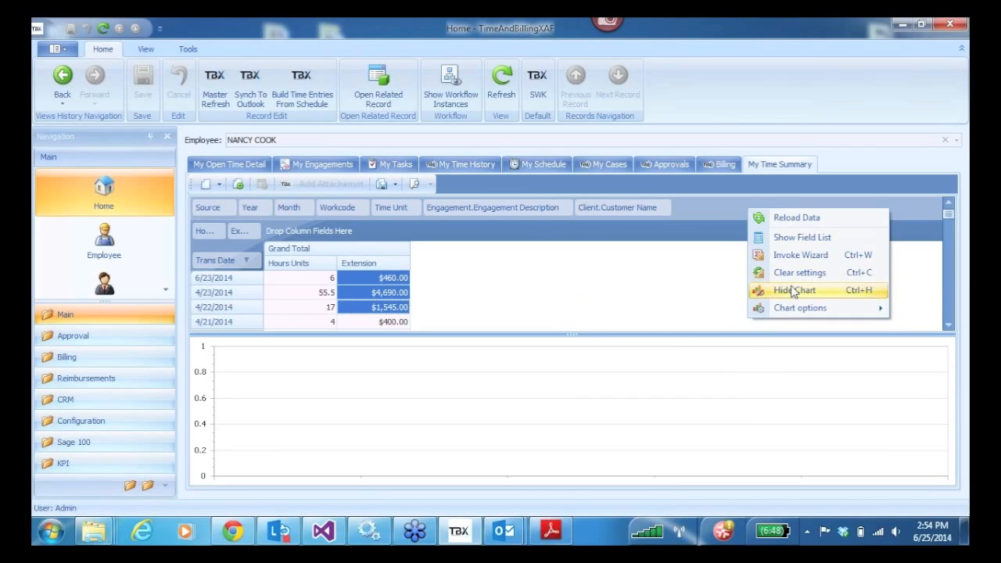
mouse_move(790, 307)
click(670, 362)
right_click(747, 203)
mouse_move(783, 307)
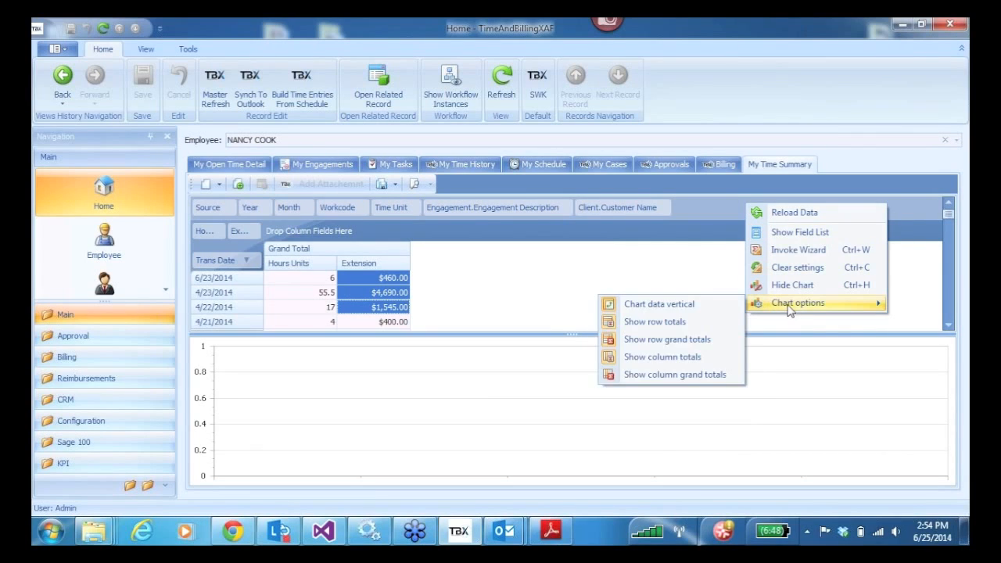
click(665, 374)
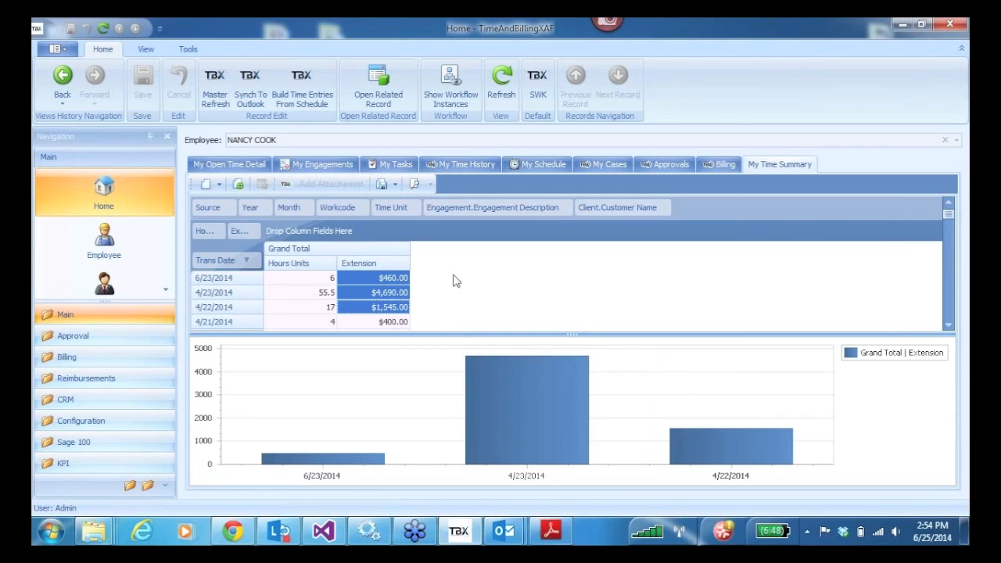
drag(400, 279, 367, 344)
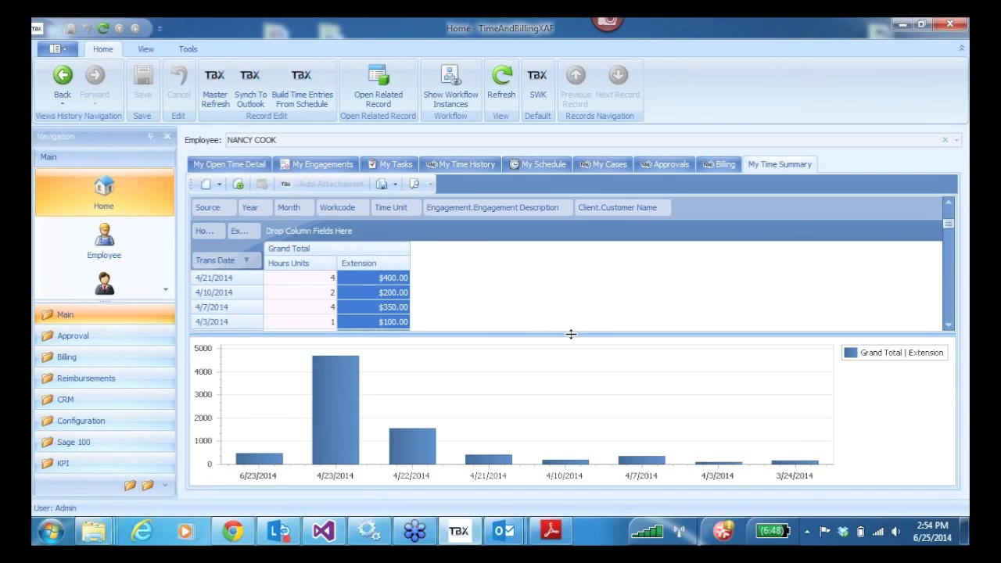
- Open the Chart Wizard for the Extension chart, browse all the available chart types, and close it without changes
right_click(868, 428)
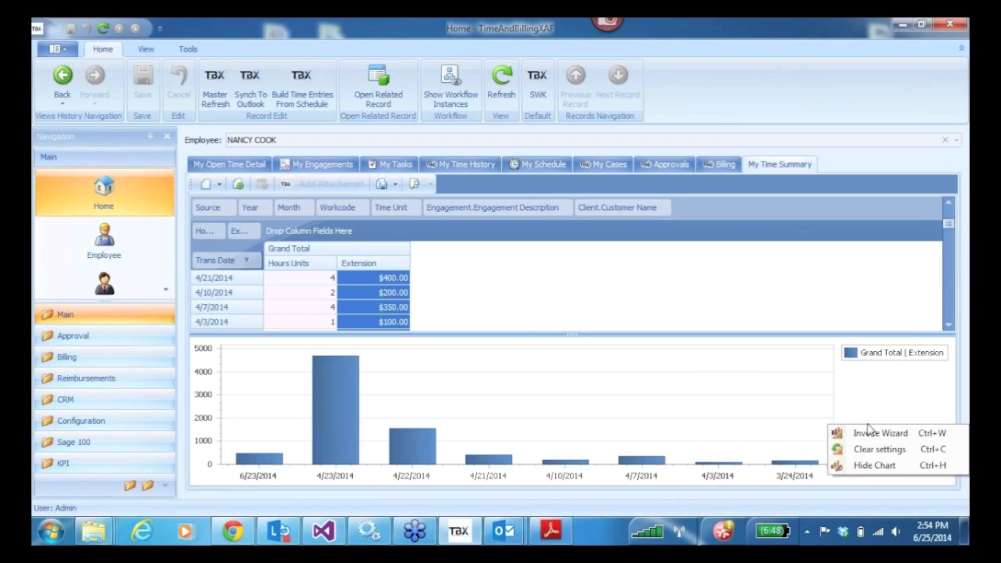
click(880, 439)
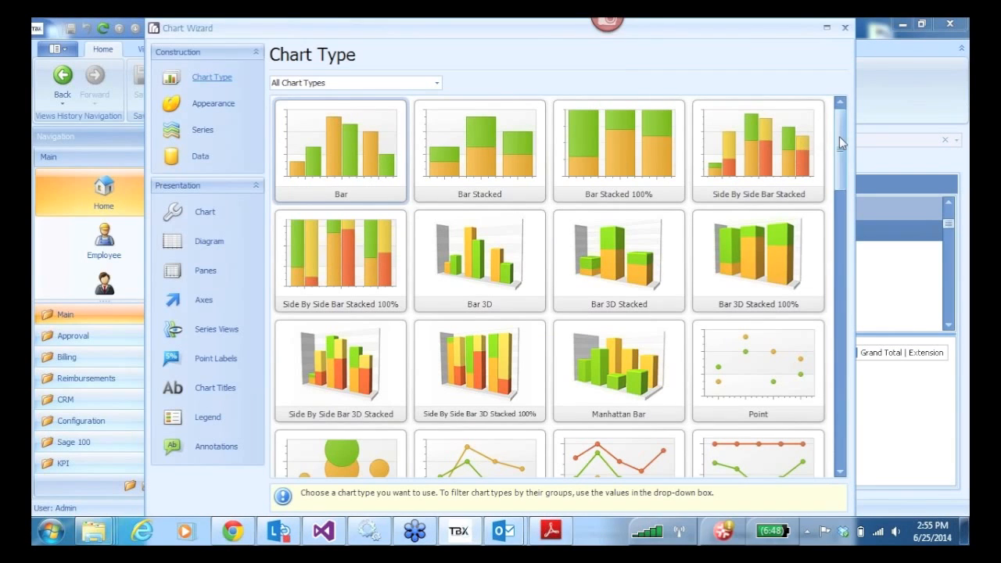
drag(839, 136, 839, 449)
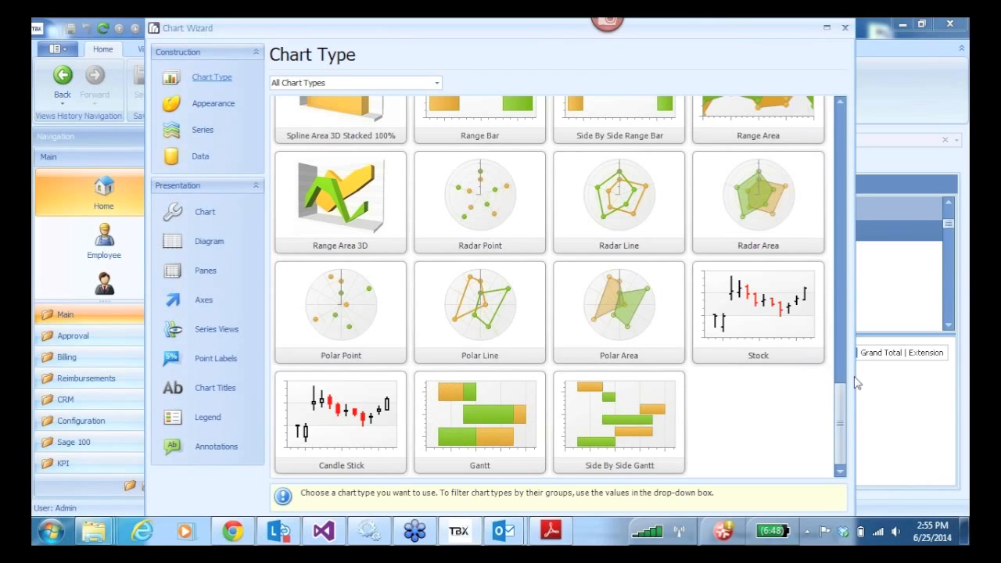
drag(848, 419, 865, 131)
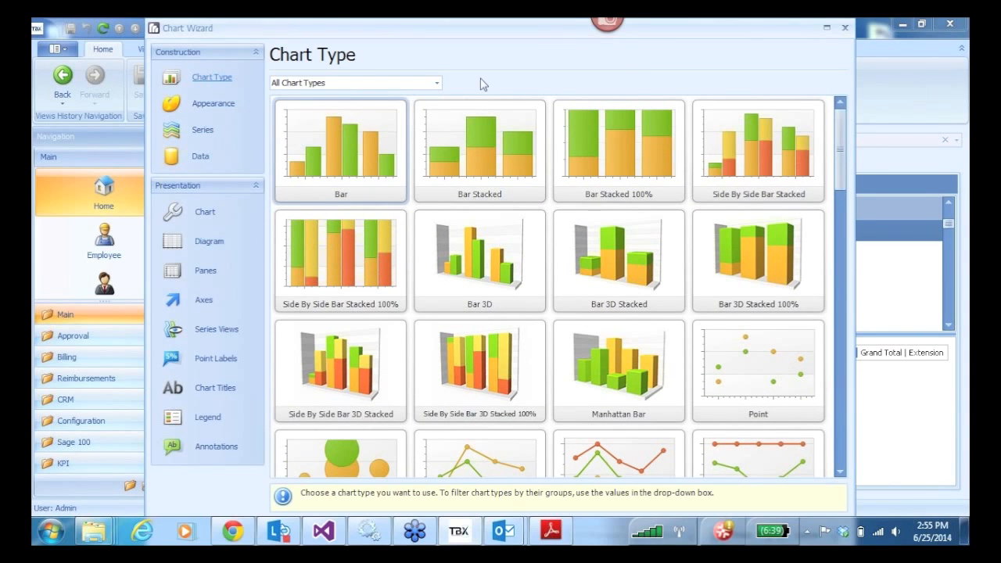
click(847, 30)
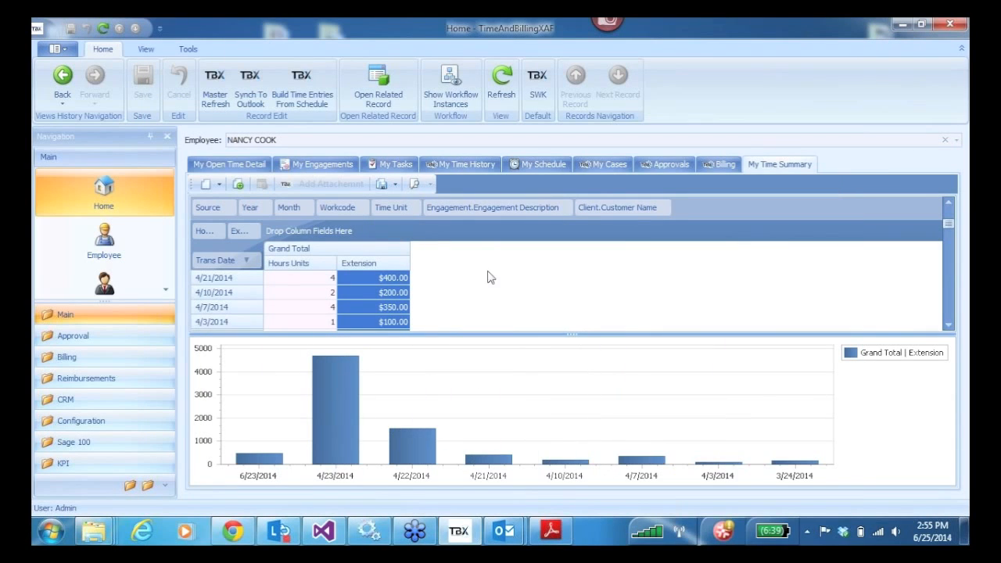
click(188, 51)
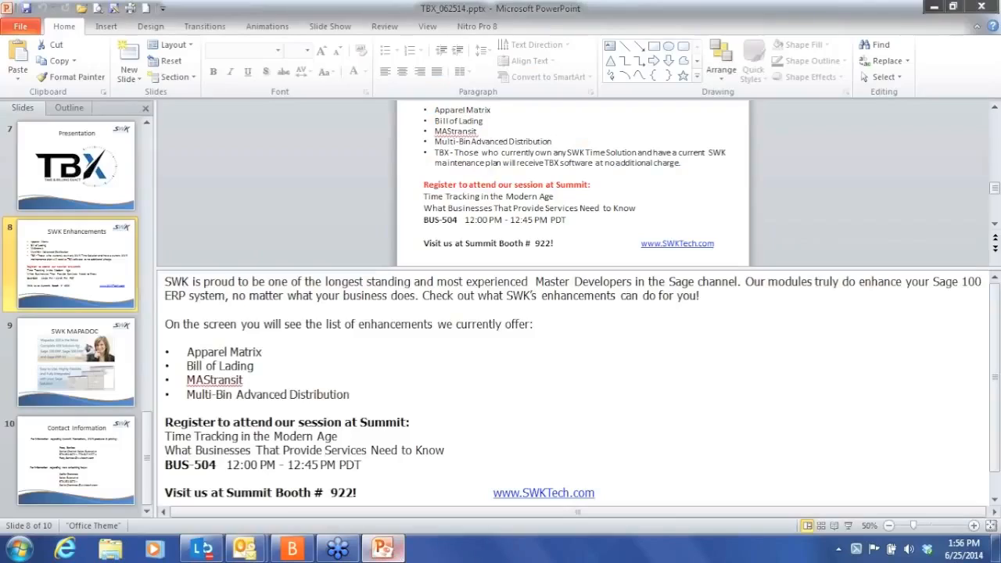
- Start the TBX_062514.pptx slide show in PowerPoint from the SWK Enhancements slide
click(848, 525)
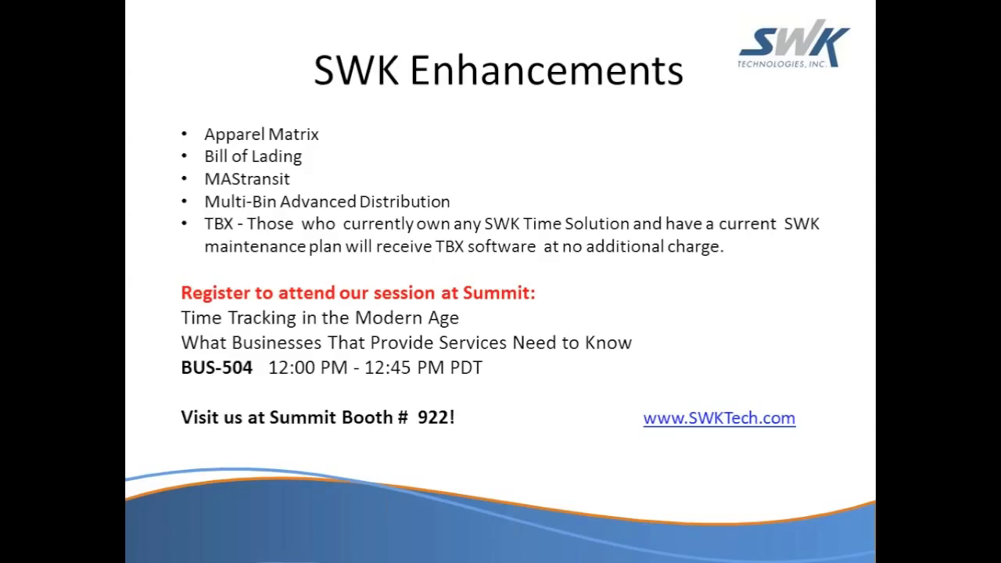